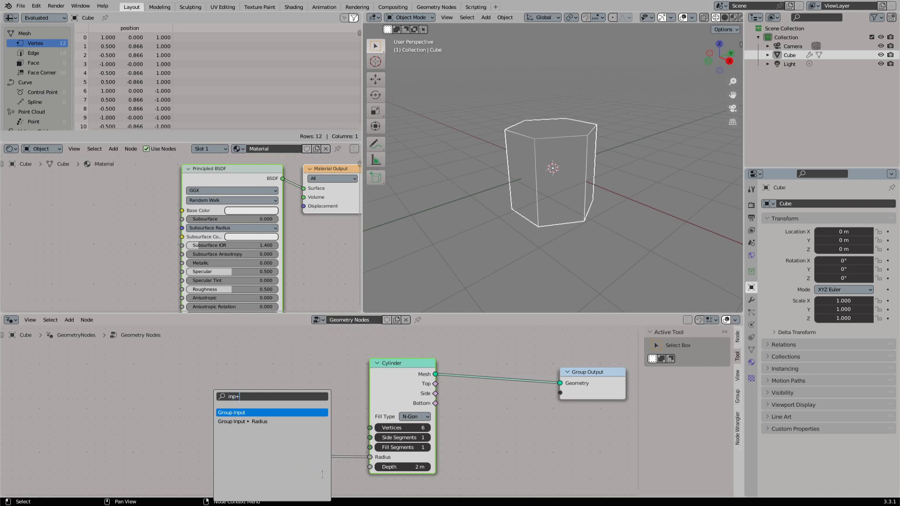
- Add a Group Input node feeding the Cylinder's Depth and show the Geometry Nodes modifier's exposed inputs
key(Return)
click(313, 472)
click(750, 301)
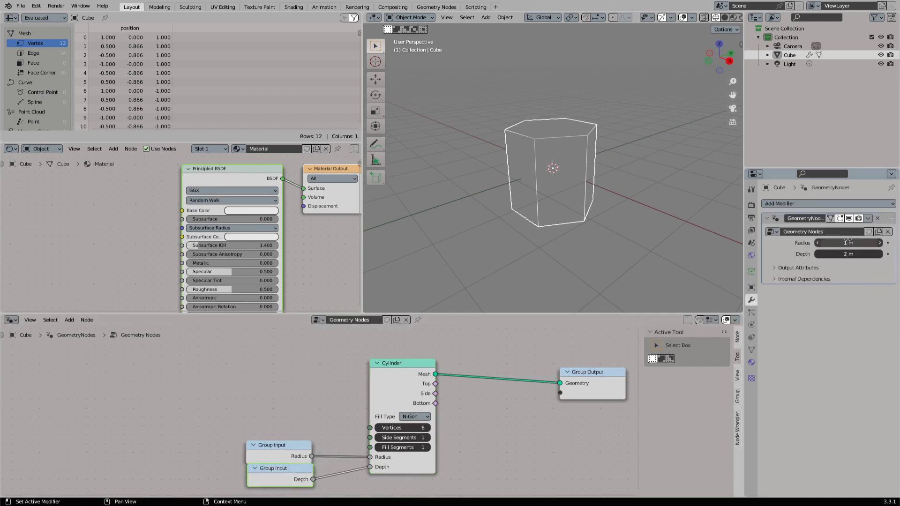
- Try different Radius and Depth values on the modifier and undo them
mouse_move(846, 242)
mouse_down()
mouse_move(864, 242)
mouse_move(841, 243)
mouse_move(864, 256)
mouse_move(853, 255)
mouse_up()
key(ctrl+z)
key(ctrl+z)
- Set the Cylinder node's Fill Segments to 2 and check the cap from above
scroll(592, 206, down, 2)
middle_drag(610, 208, 583, 211)
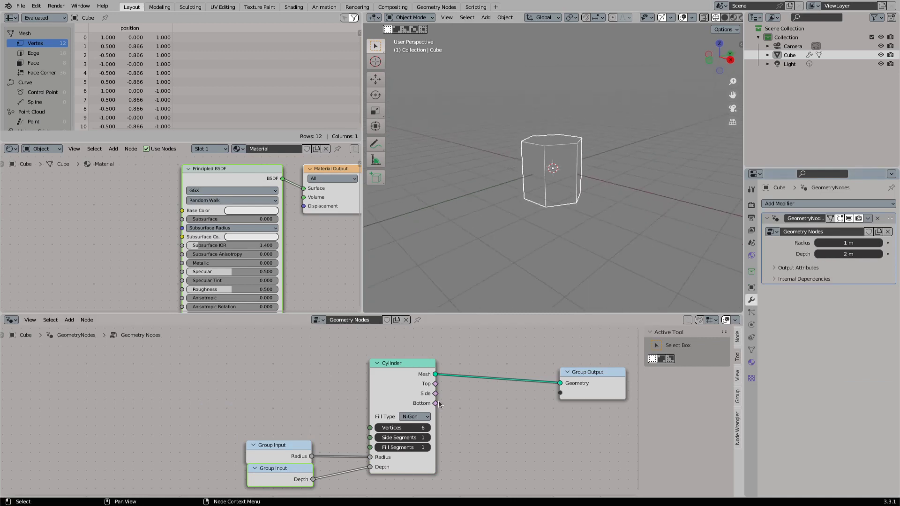
middle_drag(529, 280, 537, 142)
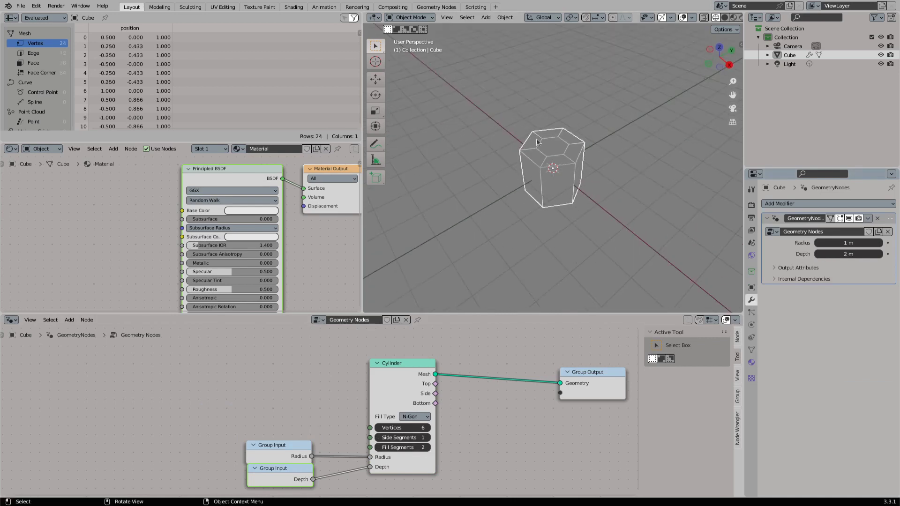
middle_drag(399, 183, 393, 153)
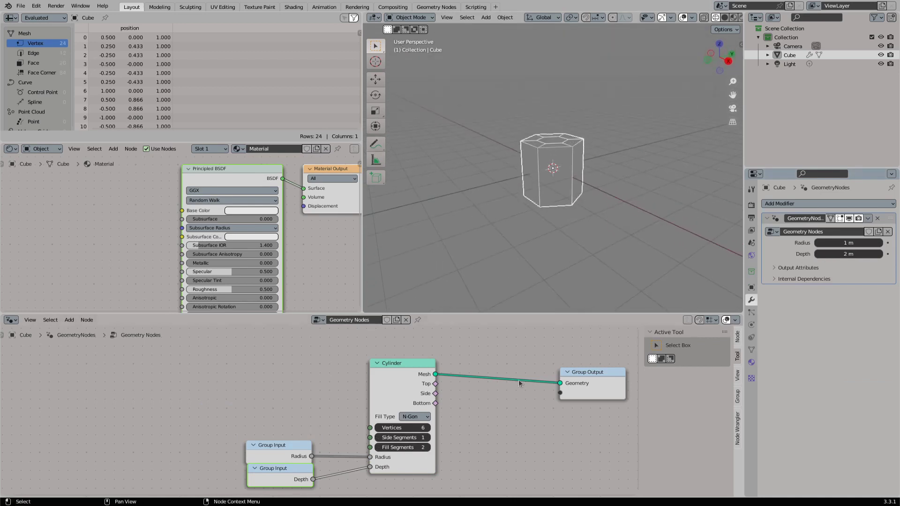
- Insert a Subdivide Mesh node with Level 2 between the Cylinder and Group Output nodes
middle_drag(519, 379, 362, 392)
scroll(363, 392, up, 1)
drag(462, 400, 602, 388)
drag(272, 388, 352, 406)
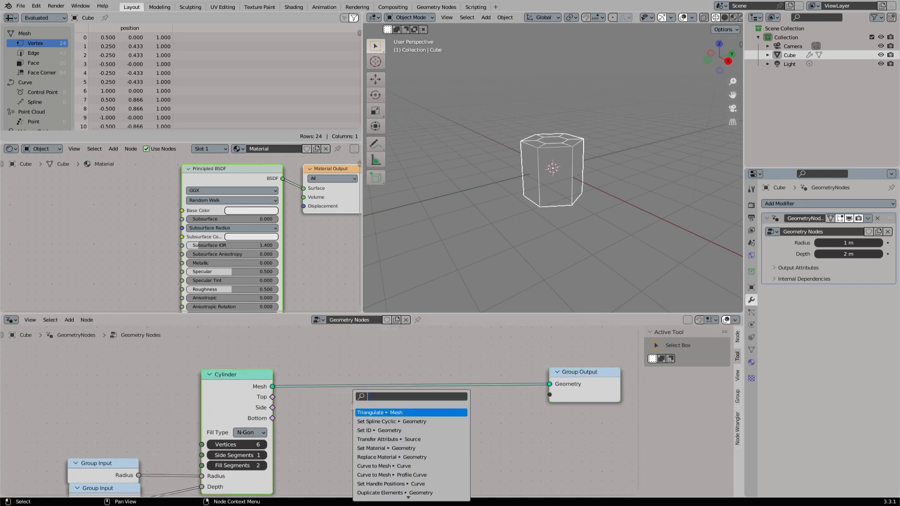
text(sub)
key(Return)
click(344, 380)
drag(403, 385, 552, 388)
click(394, 406)
- Sketch a pointed tip annotation above the prism in front view and erase it
middle_drag(558, 193, 559, 148)
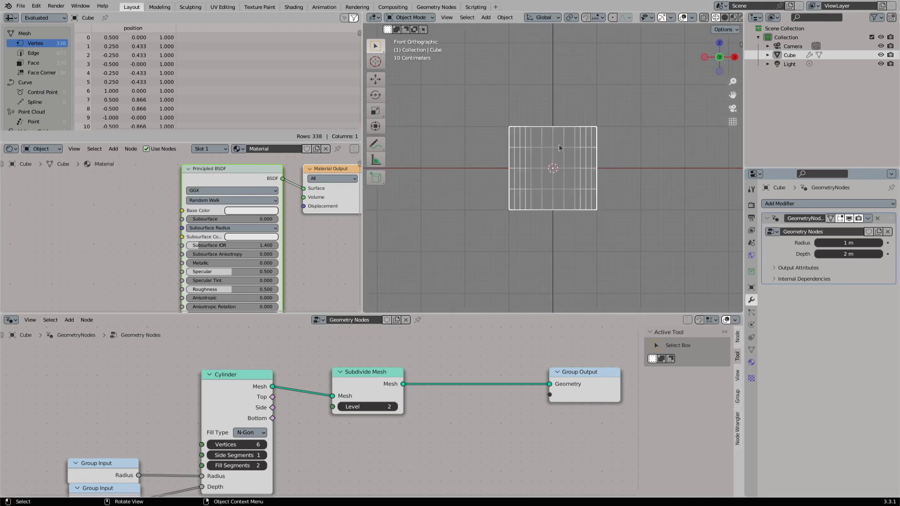
click(374, 147)
shift+middle_drag(511, 127, 490, 185)
mouse_move(491, 185)
mouse_down()
mouse_move(532, 110)
mouse_move(565, 173)
mouse_up()
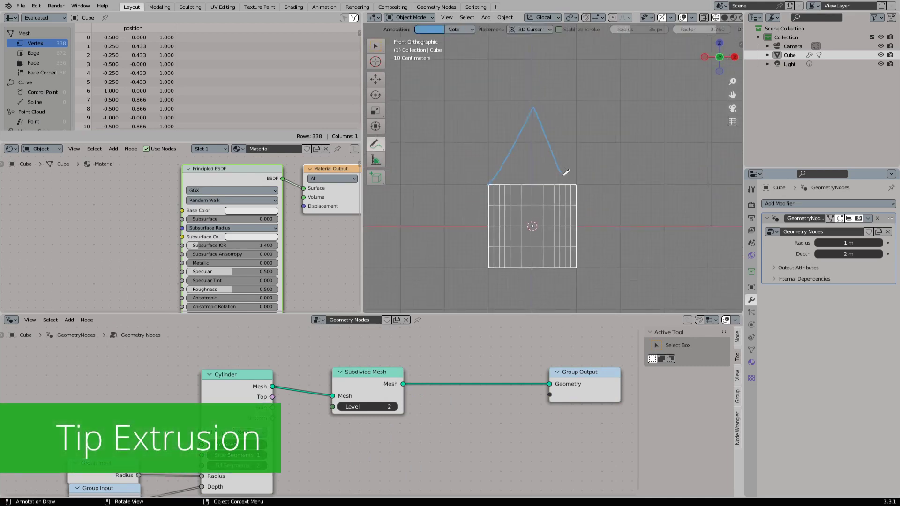
mouse_move(461, 173)
middle_down()
mouse_move(483, 165)
mouse_move(535, 182)
mouse_move(526, 178)
middle_up()
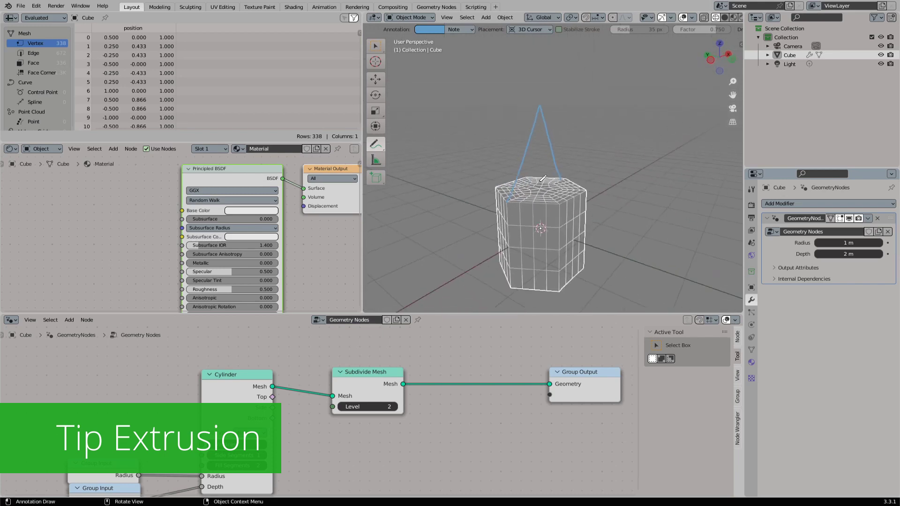
key(KP_1)
mouse_move(376, 147)
mouse_down()
mouse_move(422, 176)
mouse_move(426, 200)
mouse_up()
drag(487, 185, 573, 195)
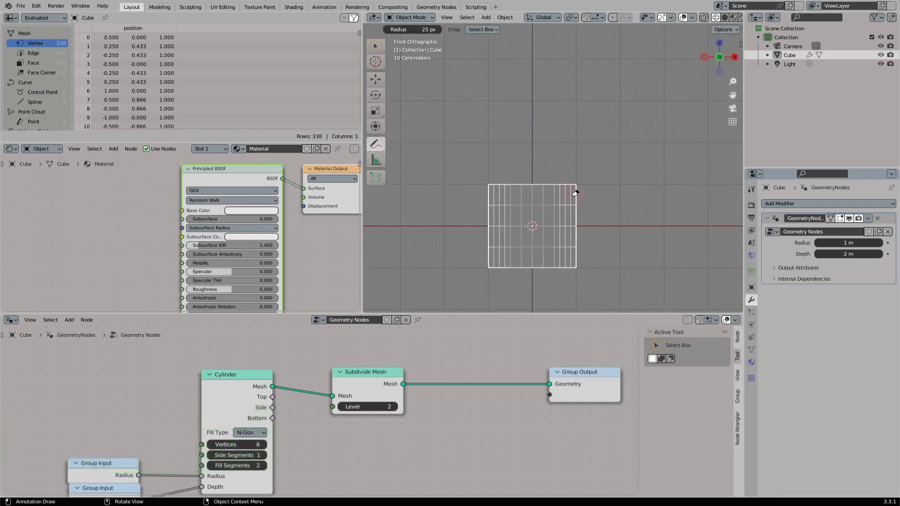
- Circle the top edge of the prism with an annotation and erase it
drag(374, 148, 432, 149)
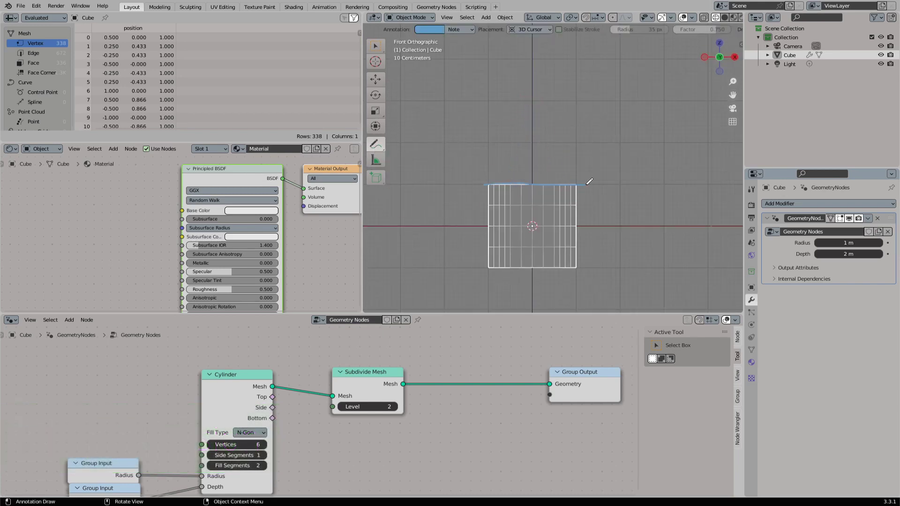
scroll(505, 190, up, 3)
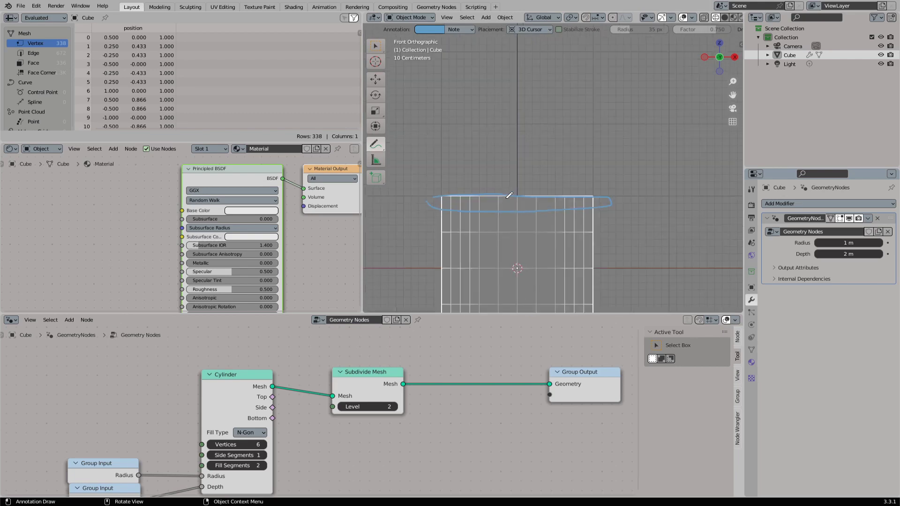
drag(375, 144, 414, 198)
drag(431, 197, 546, 200)
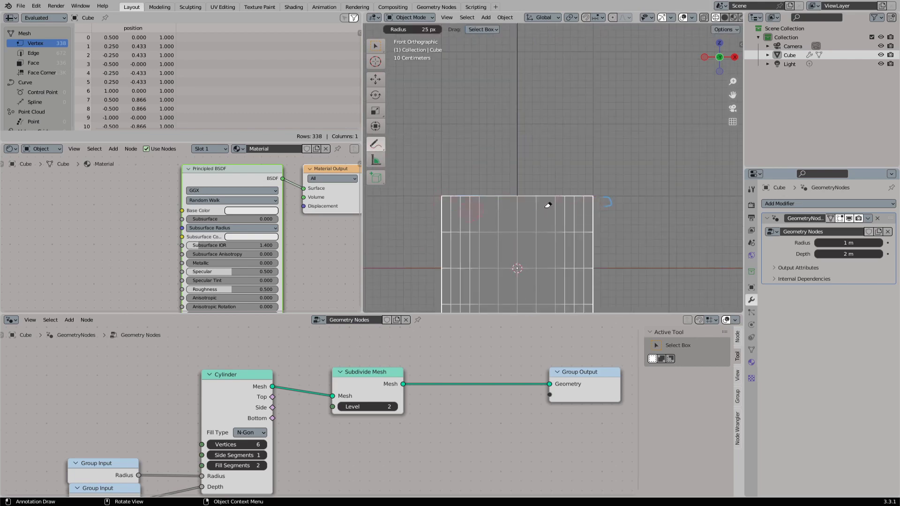
- Spread the nodes apart and add a Bounding Box node fed by the Cylinder's Mesh output
scroll(437, 394, down, 3)
drag(438, 394, 552, 393)
drag(300, 395, 378, 388)
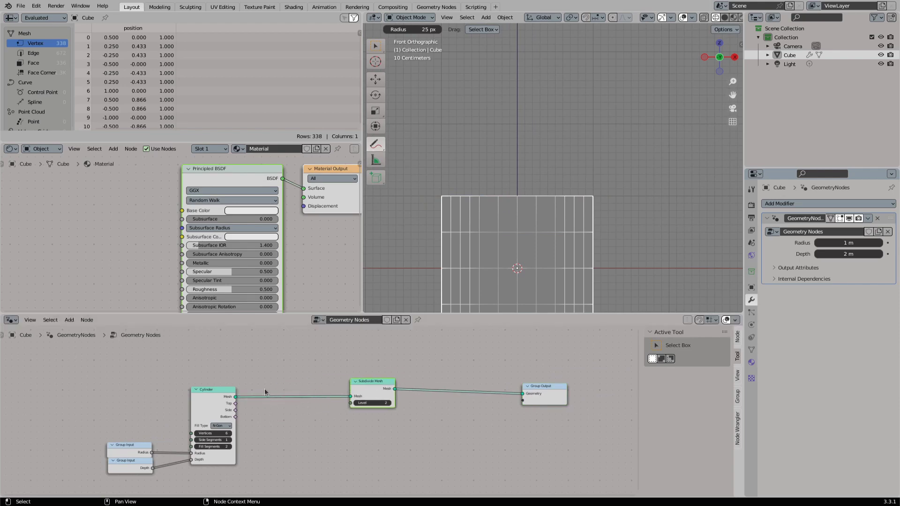
drag(235, 397, 274, 359)
text(bou)
key(Return)
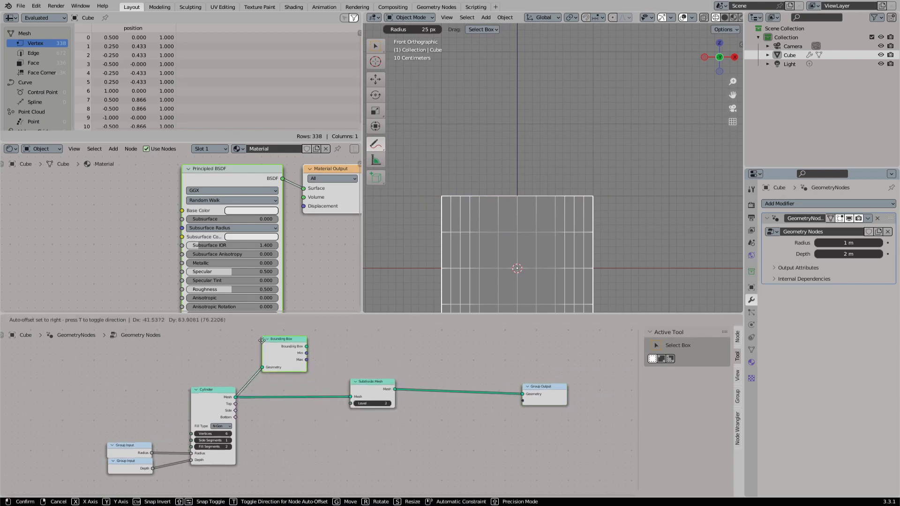
click(271, 341)
middle_drag(273, 338, 273, 375)
- Add a Position node directly above the Bounding Box node
key(shift+a)
click(267, 314)
text(pos)
key(Return)
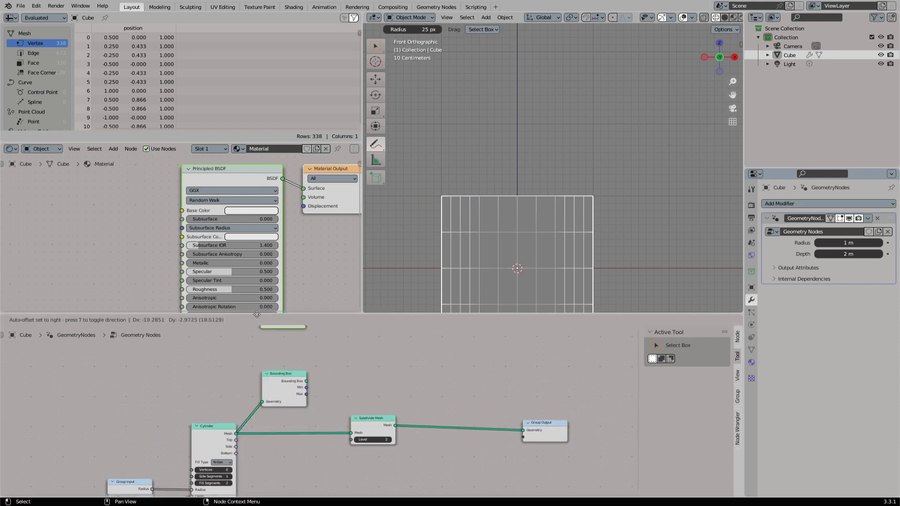
click(263, 352)
- Split the Position and the Bounding Box Max with two collapsed Separate XYZ nodes
drag(305, 362, 328, 373)
text(separ)
key(Return)
key(shift+d)
click(336, 395)
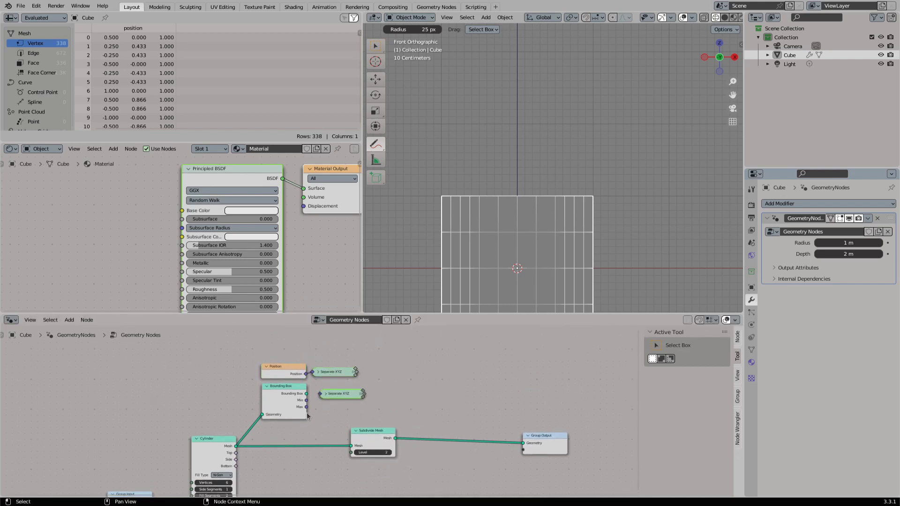
mouse_move(306, 407)
mouse_down()
mouse_move(320, 394)
mouse_move(321, 410)
mouse_up()
key(h)
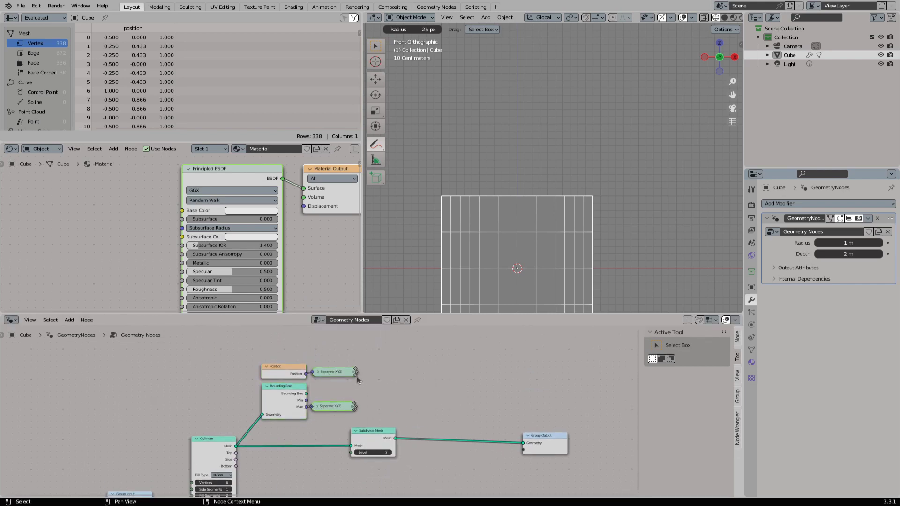
- Add a Float Compare node set to Equal, comparing the Z outputs of the two Separate XYZ nodes
drag(356, 376, 409, 373)
text(compare)
key(Return)
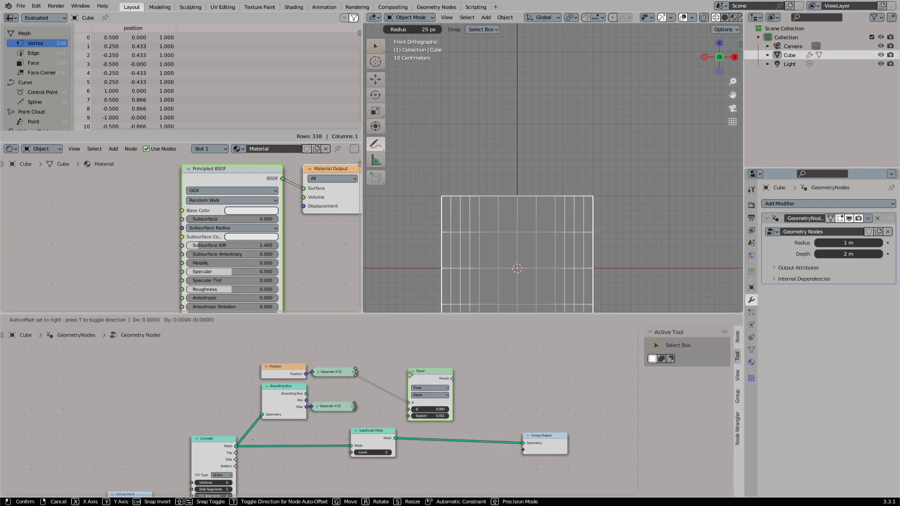
click(378, 364)
drag(355, 411, 380, 398)
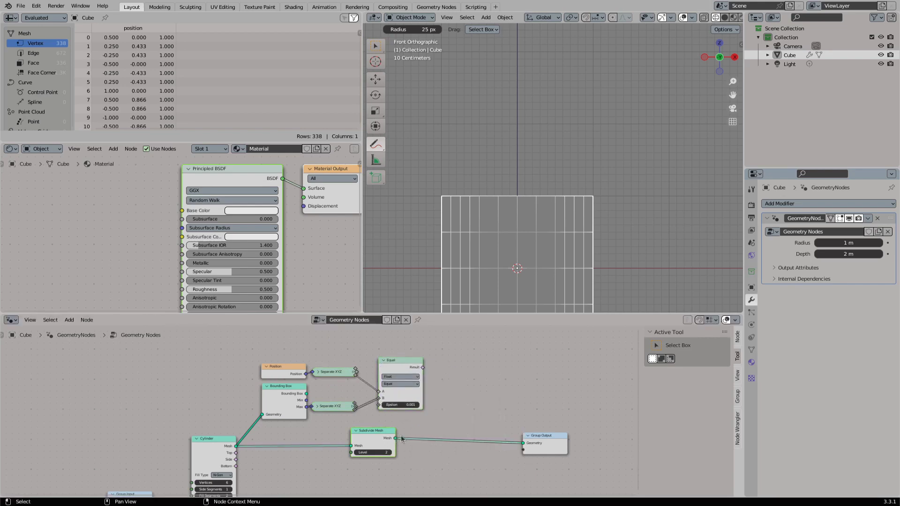
- Insert a Set Position node between the Subdivide Mesh and Group Output nodes
drag(396, 438, 458, 430)
text(set po)
key(Return)
click(454, 417)
drag(553, 450, 593, 444)
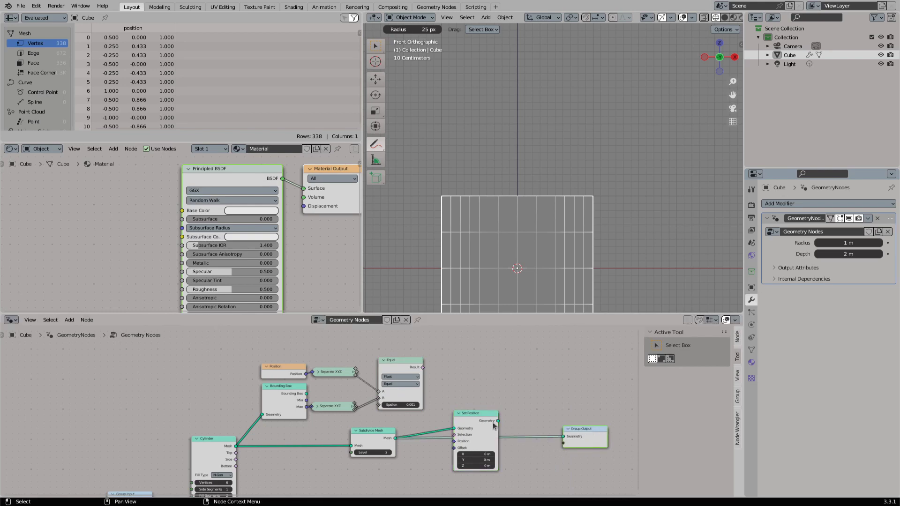
drag(497, 421, 562, 437)
mouse_move(474, 420)
mouse_down()
mouse_move(501, 426)
mouse_move(488, 424)
mouse_up()
- Try Z offsets of 1.4 m and 1.1 m in the Set Position node while viewing the mesh in perspective
drag(497, 470, 503, 469)
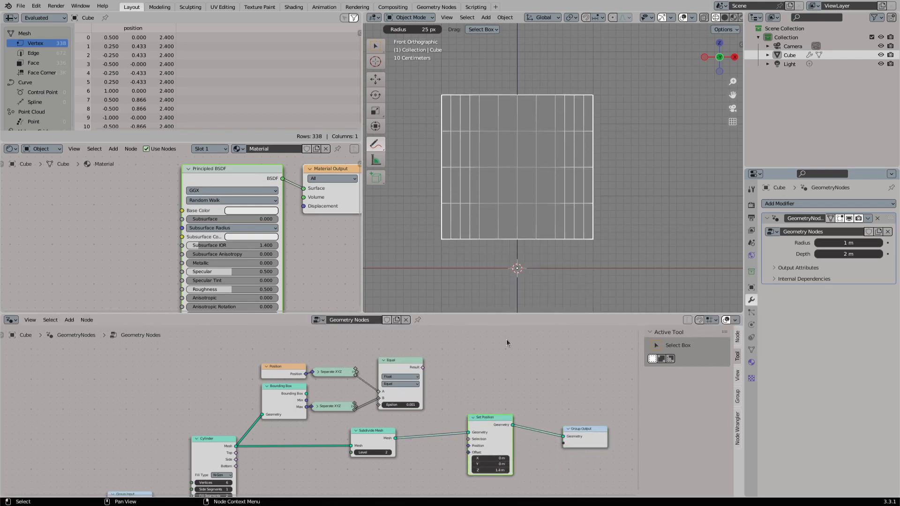
middle_drag(520, 206, 554, 221)
scroll(554, 220, down, 2)
click(376, 46)
middle_drag(464, 145, 505, 157)
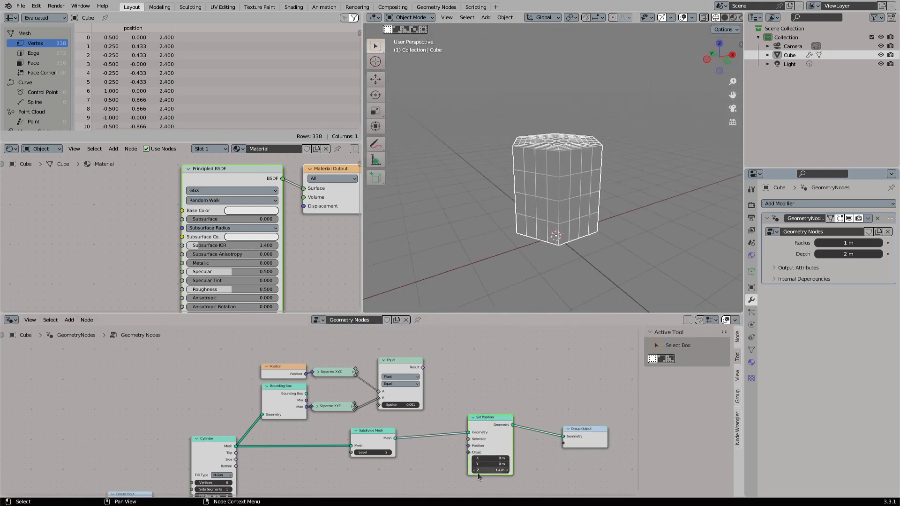
mouse_move(479, 470)
mouse_down()
mouse_move(511, 470)
mouse_move(471, 470)
mouse_up()
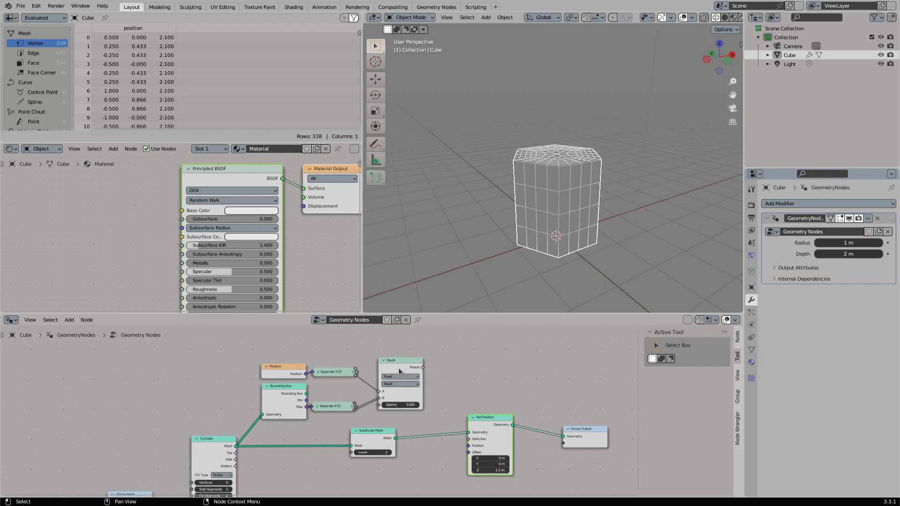
- Connect the Compare result to the Set Position's Selection and set its Z offset to -0.19 m
drag(422, 367, 468, 439)
shift+drag(490, 470, 467, 470)
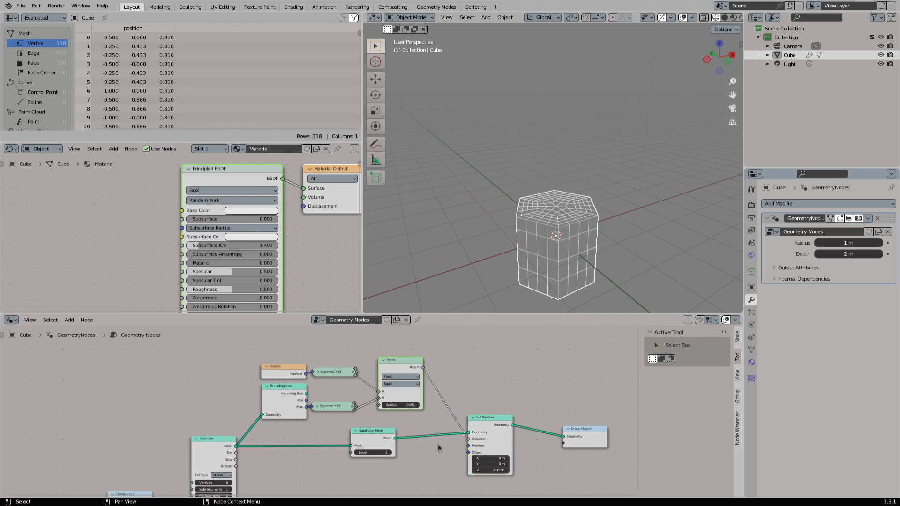
- Rearrange the Cylinder and Group Input nodes and shift the Set Position and Group Output nodes to make room
middle_drag(208, 452, 237, 413)
drag(162, 489, 278, 426)
key(g)
click(228, 425)
middle_drag(591, 395, 511, 384)
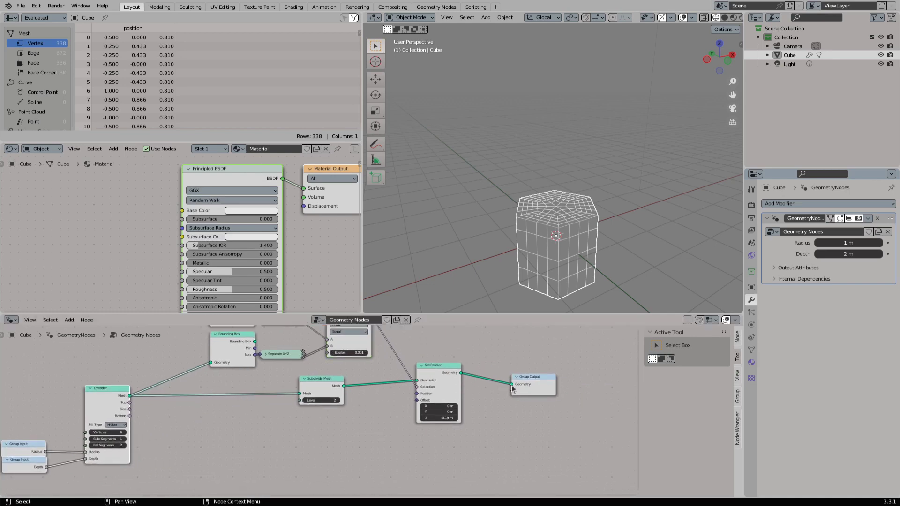
drag(447, 433, 548, 394)
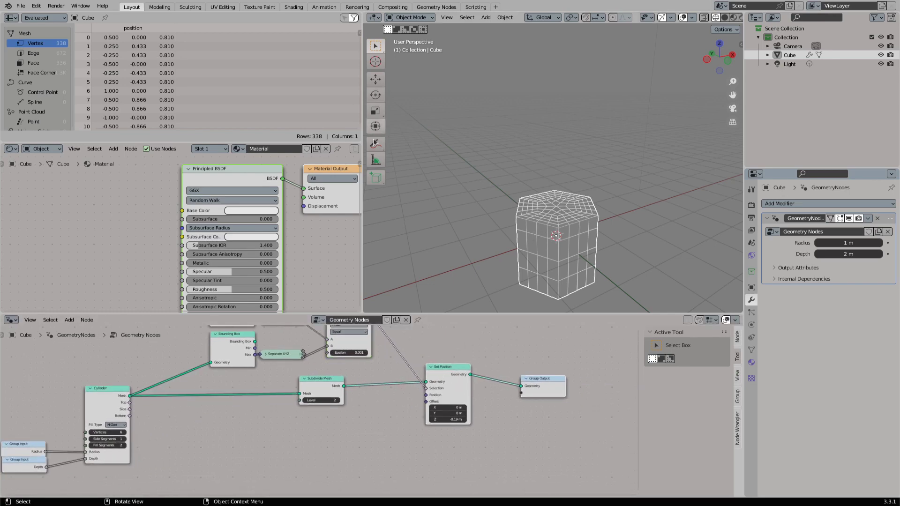
- Add a Vector Math Scale node driving the Set Position's Offset, with its vector set to 0, 0, 1
drag(374, 142, 412, 145)
key(KP_7)
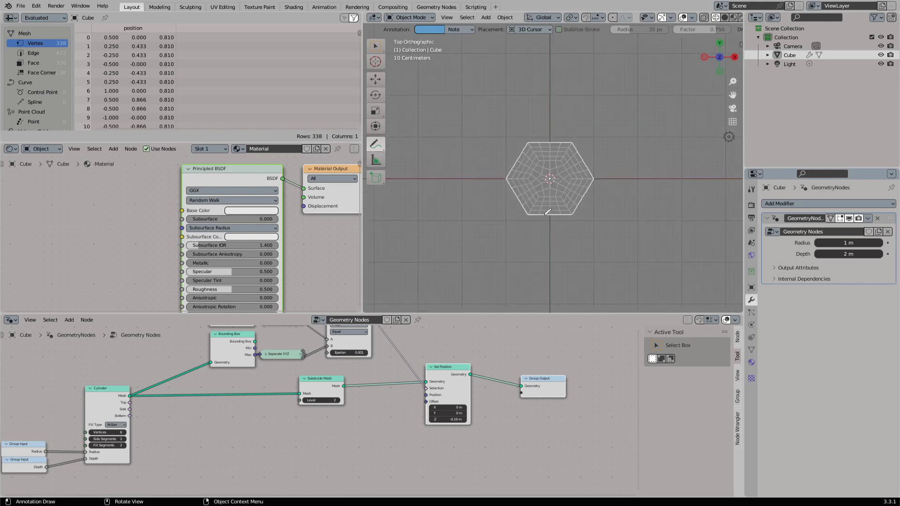
drag(426, 401, 372, 429)
text(sca)
key(Return)
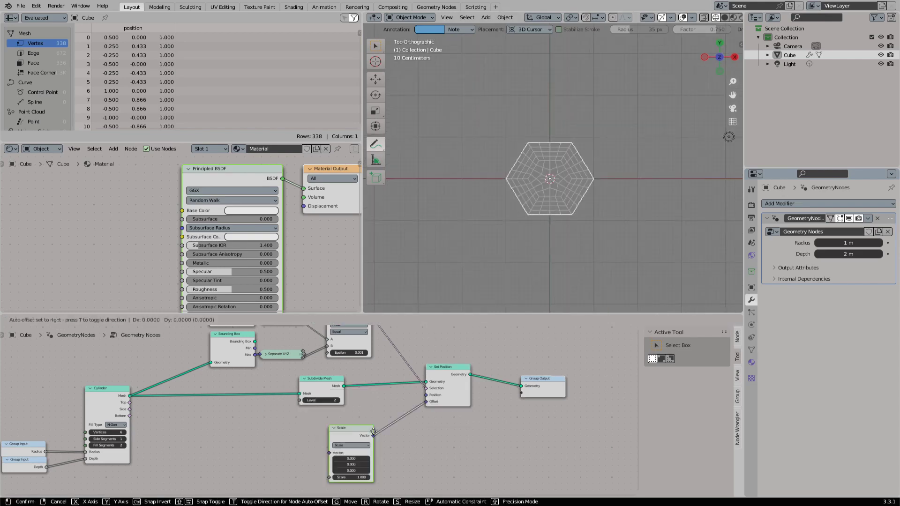
click(387, 416)
- Annotate the centre and a corner of the top face with 1 and 0 and erase the marks
middle_drag(515, 234, 518, 184)
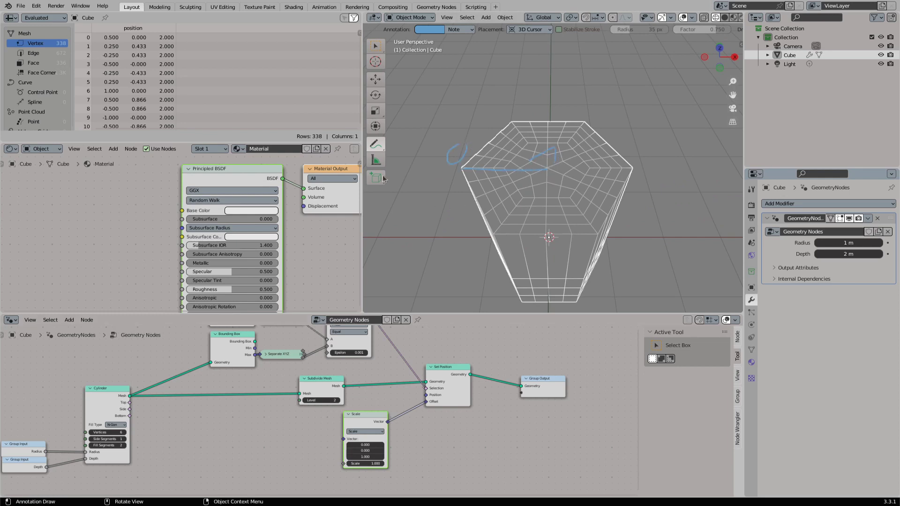
middle_drag(441, 174, 463, 136)
drag(379, 149, 412, 206)
drag(407, 224, 506, 200)
- Add a second Position node in the free space between the Cylinder and Scale nodes
scroll(373, 445, down, 2)
middle_drag(349, 381, 372, 376)
key(shift+a)
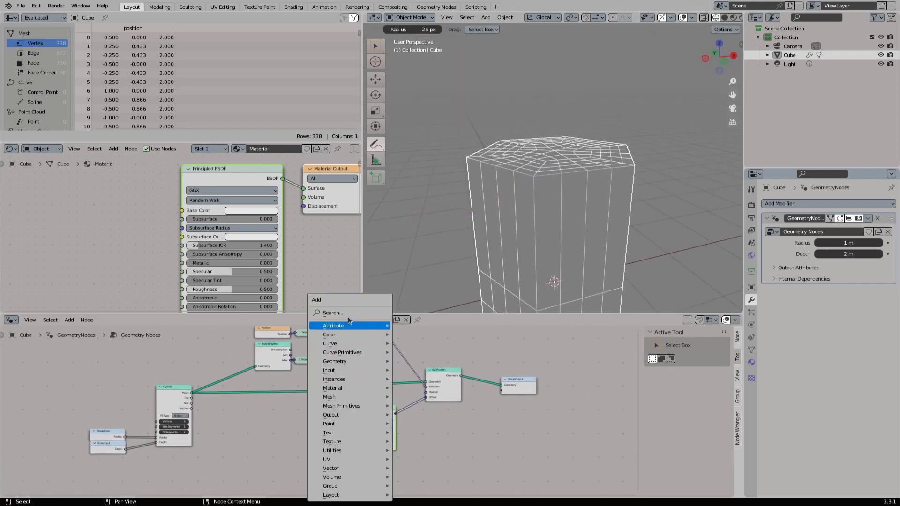
click(348, 316)
text(nor)
key(Return)
click(272, 431)
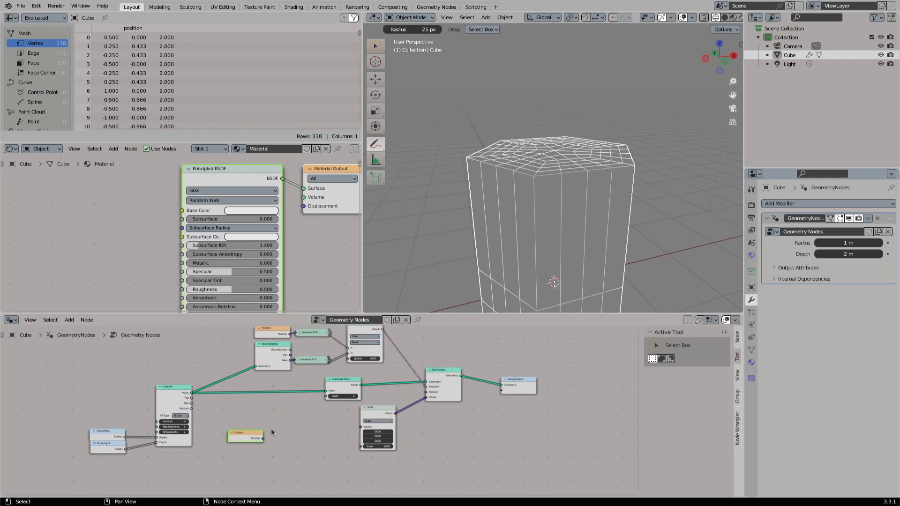
middle_drag(536, 154, 516, 164)
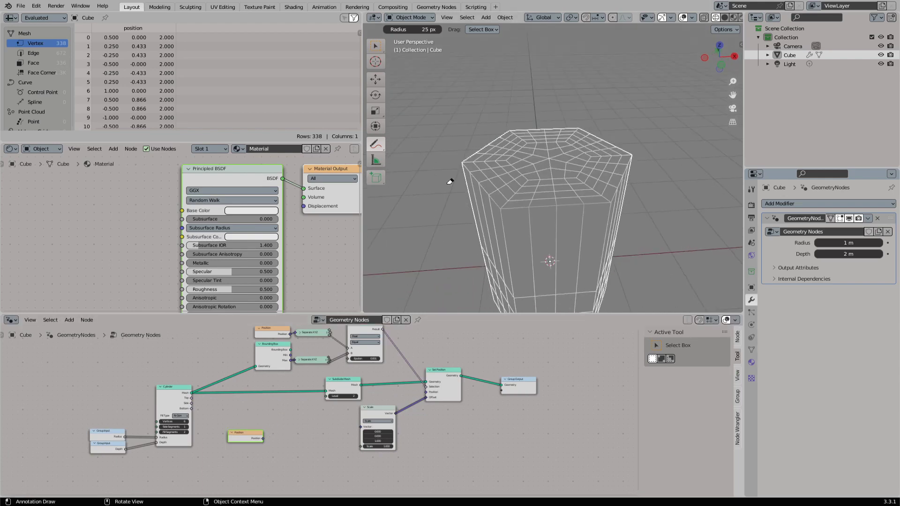
middle_drag(242, 435, 264, 418)
drag(264, 418, 260, 429)
middle_drag(281, 432, 299, 400)
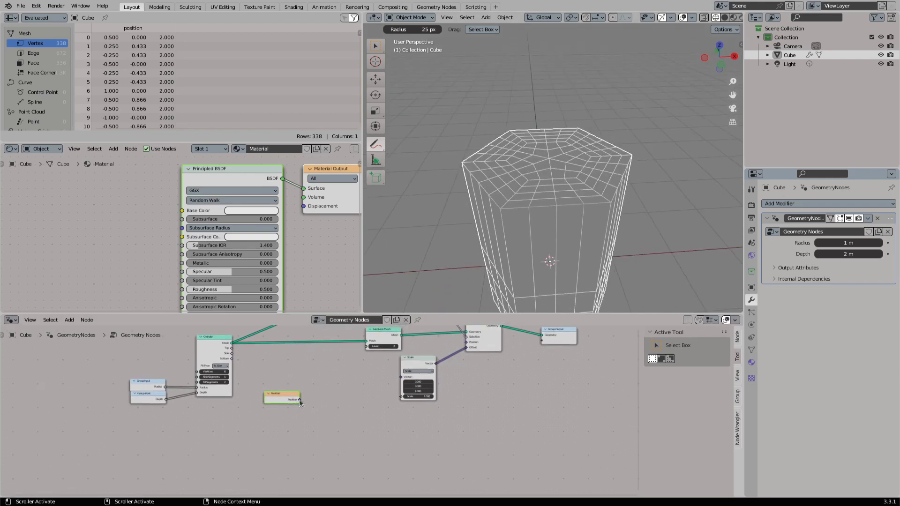
- Add a Vector Math Distance node fed by the second Position node, leaving a gap between them
drag(284, 399, 326, 420)
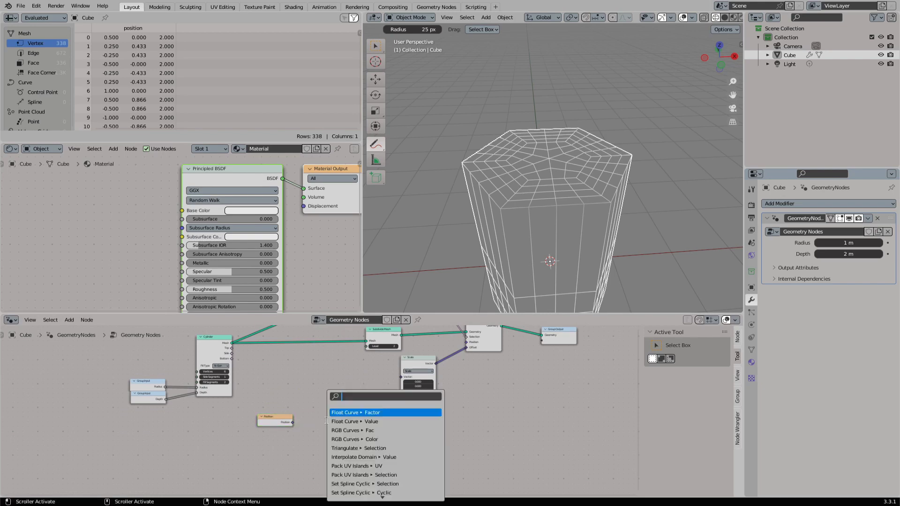
text(vector mat di)
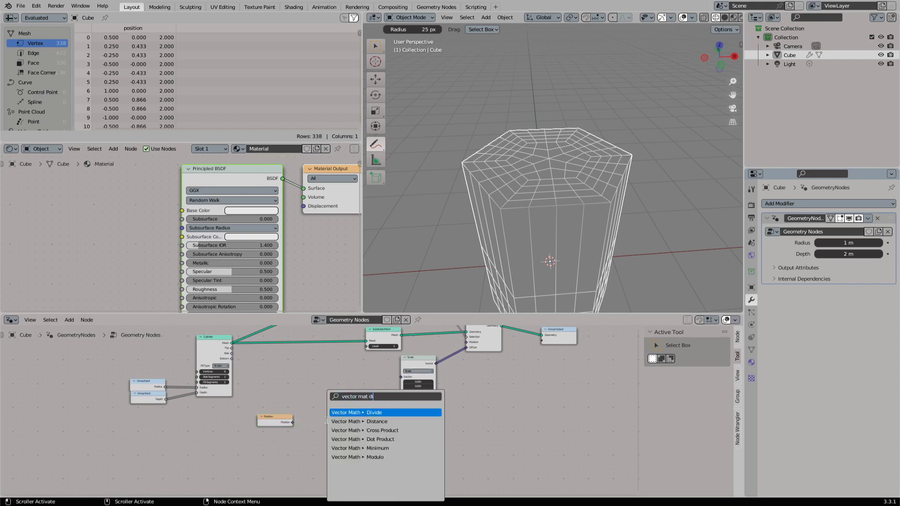
key(Down)
key(Return)
click(335, 409)
scroll(350, 435, up, 2)
scroll(351, 435, up, 1)
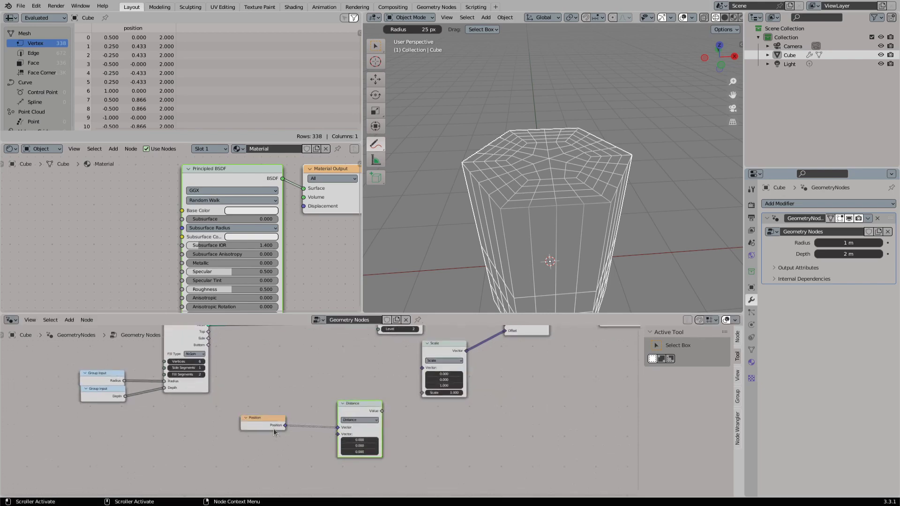
drag(274, 428, 234, 428)
middle_drag(537, 184, 540, 142)
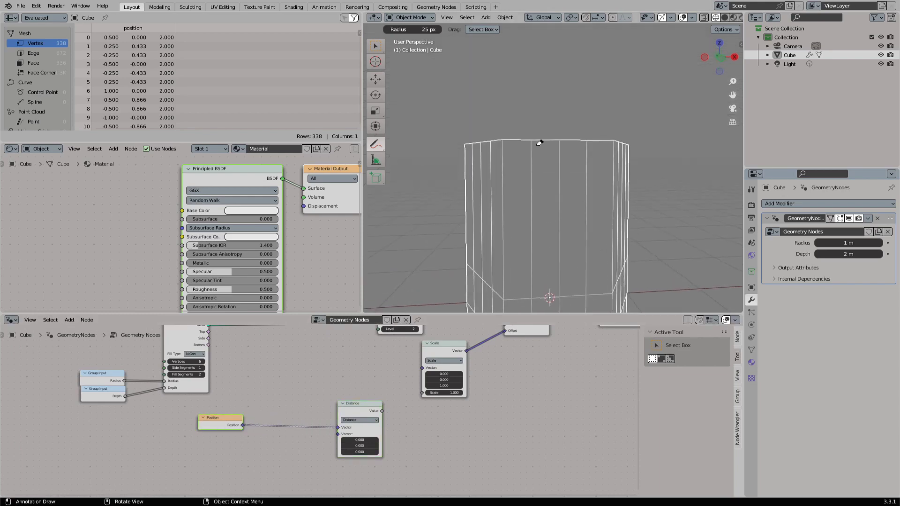
scroll(528, 156, down, 2)
drag(376, 143, 404, 147)
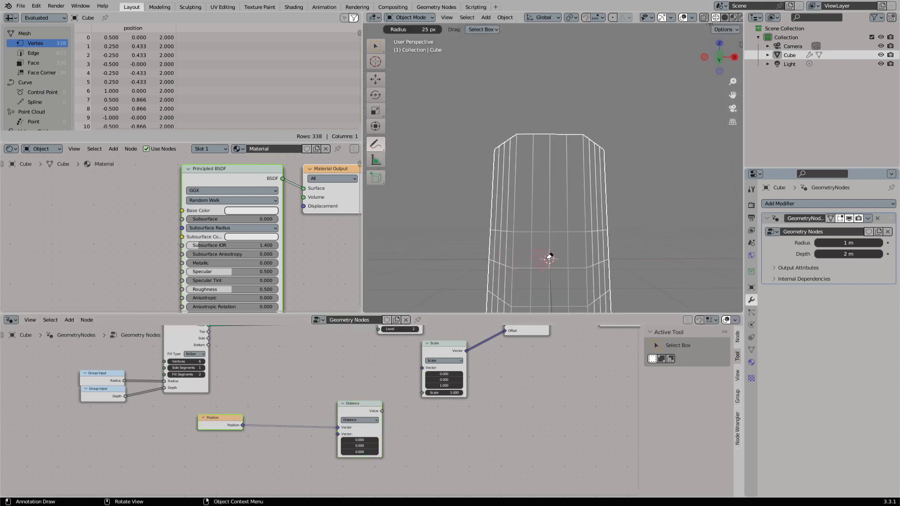
- Insert a Vector Math Multiply node between the Position and Distance nodes, with its vector set to 1, 1, 0
drag(243, 426, 271, 464)
text(mul)
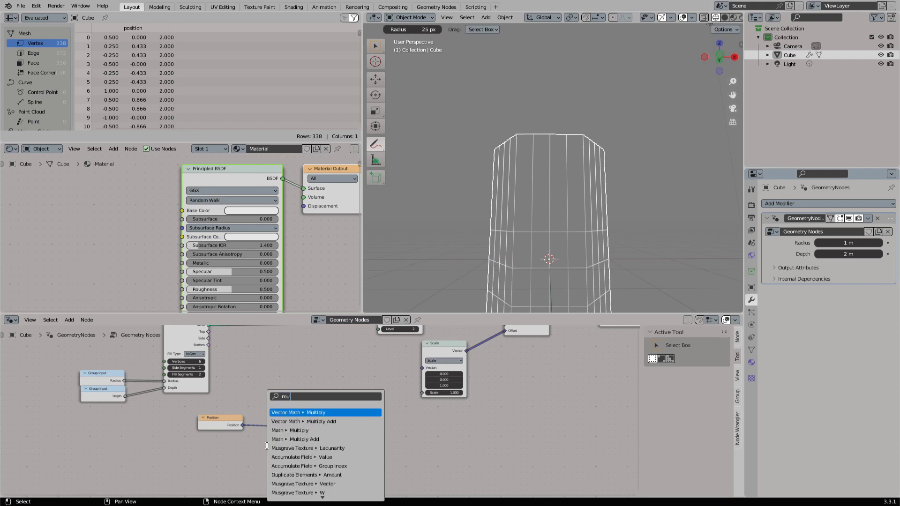
key(Return)
click(288, 420)
drag(299, 425, 337, 433)
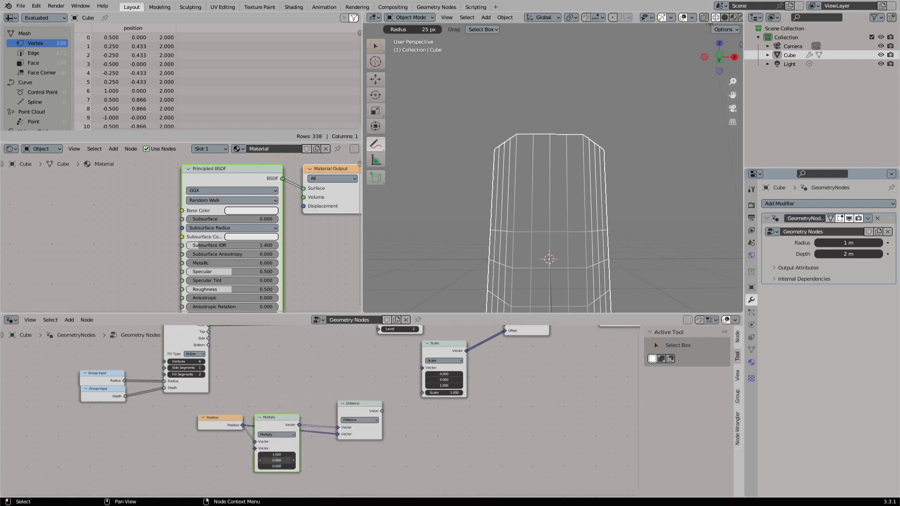
key(ctrl+z)
scroll(274, 455, up, 3)
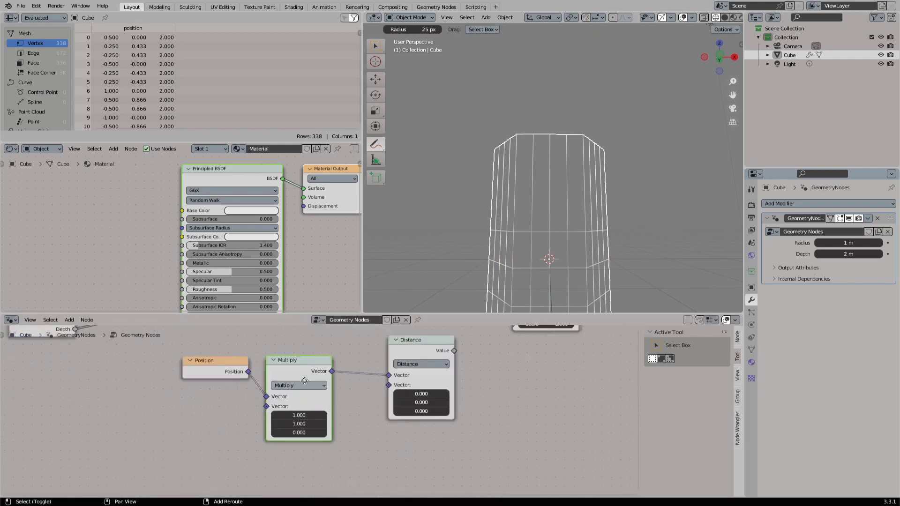
drag(303, 399, 307, 392)
middle_drag(307, 392, 307, 422)
scroll(306, 423, down, 3)
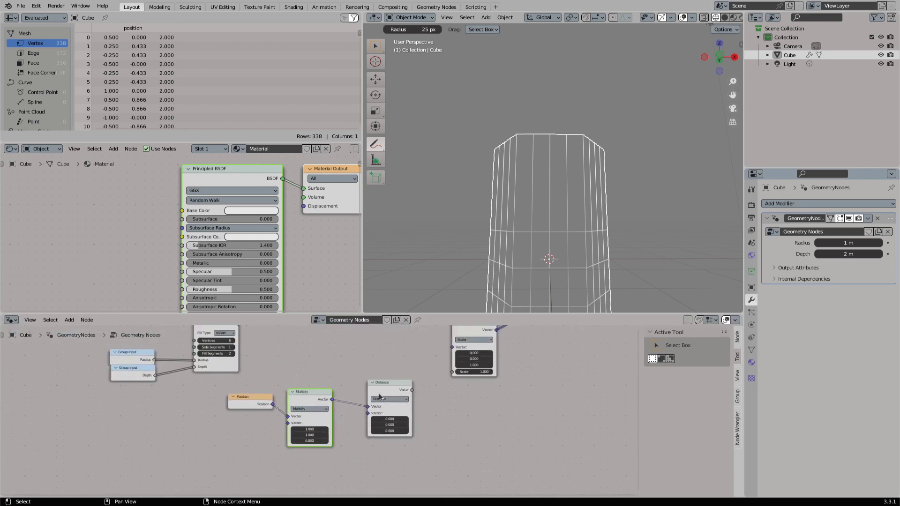
- Move the Distance node closer to Multiply and connect its Value to the Scale input of the Scale node
drag(407, 385, 386, 383)
middle_drag(388, 384, 336, 416)
drag(337, 422, 399, 405)
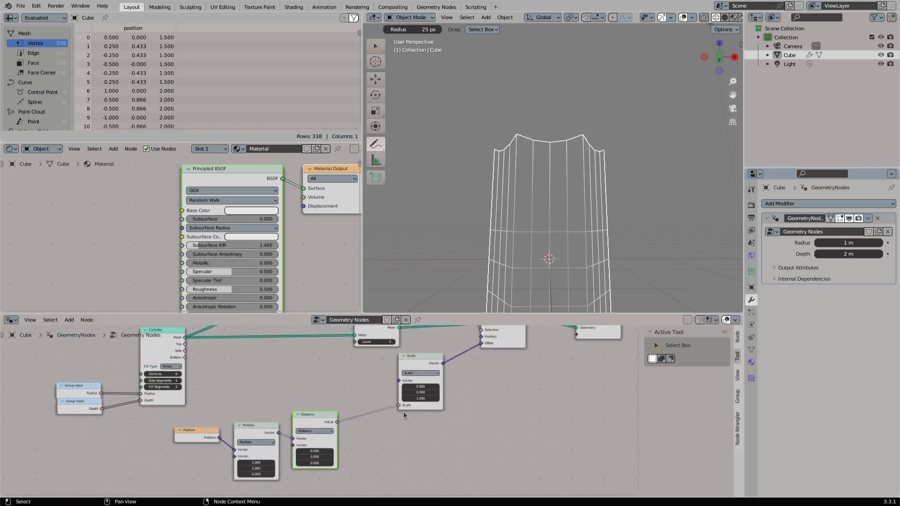
middle_drag(553, 225, 534, 270)
scroll(498, 370, down, 4)
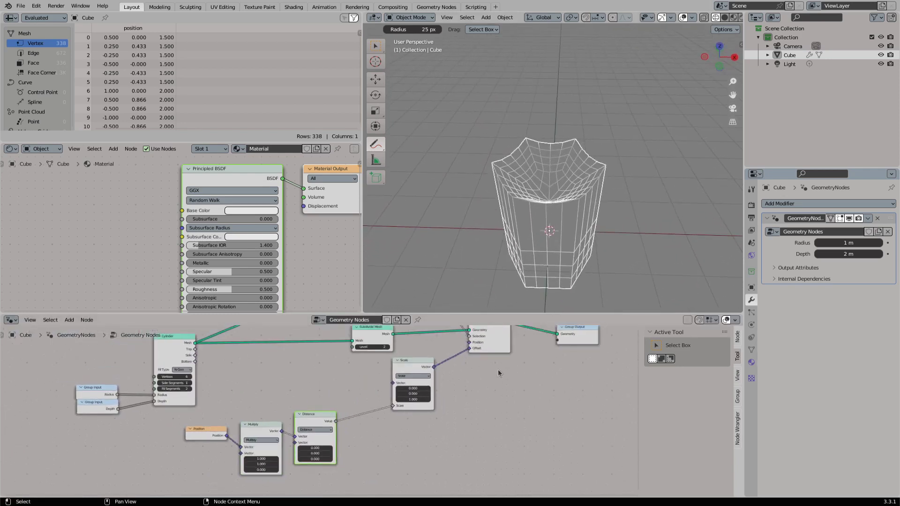
- Make room before the Scale node and insert a Map Range node between the Distance Value and the Scale input
middle_drag(497, 370, 442, 399)
drag(498, 358, 349, 446)
key(g)
click(406, 446)
scroll(279, 450, up, 4)
middle_drag(279, 450, 342, 396)
drag(341, 395, 387, 411)
text(map ra)
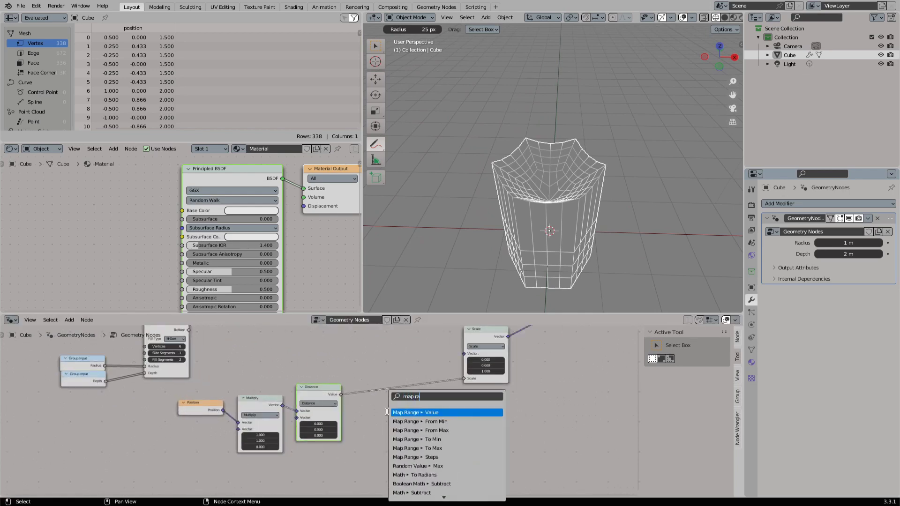
key(Return)
click(392, 369)
drag(431, 377, 465, 379)
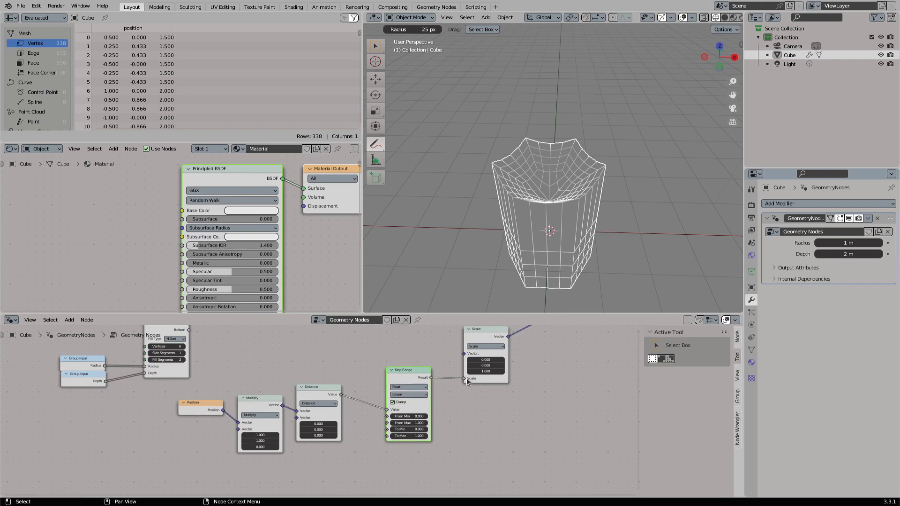
- Set the Map Range node's To Min to 1 and To Max to 0
double_click(423, 428)
text(1)
key(Return)
key(Return)
middle_drag(572, 191, 580, 153)
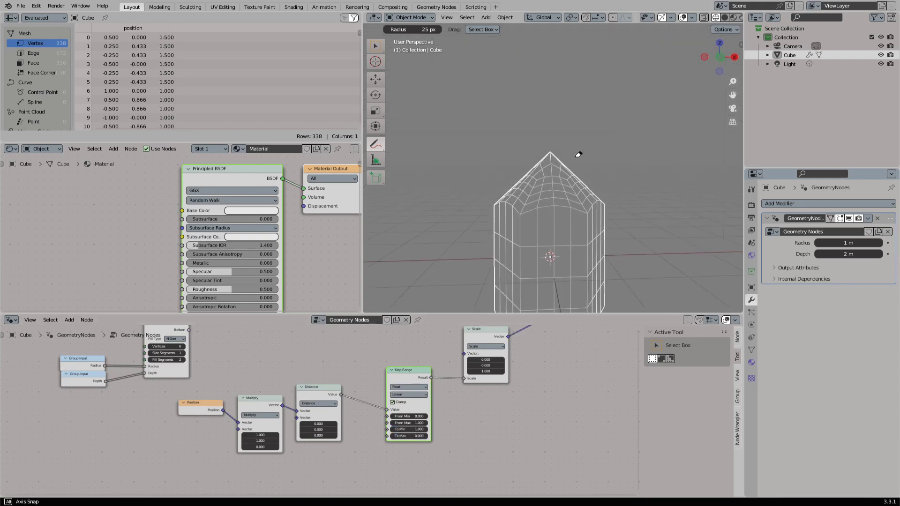
- Return the viewport to the Select Box tool and save the file
click(375, 47)
middle_drag(481, 197, 535, 164)
scroll(411, 387, down, 3)
key(ctrl+s)
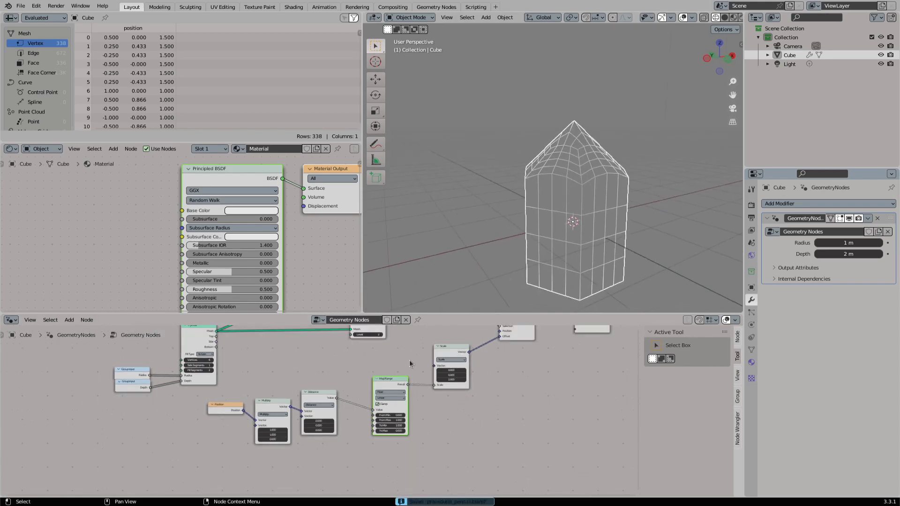
- Add a Combine XYZ node driving the Scale node's Vector, with its Z set to 1
scroll(440, 379, up, 3)
middle_drag(409, 359, 441, 386)
drag(453, 394, 322, 399)
text(combine)
key(Return)
click(361, 379)
click(339, 403)
text(1)
key(Return)
- Expose the Combine XYZ node's Z value through a new Group Input node
text(in)
key(Return)
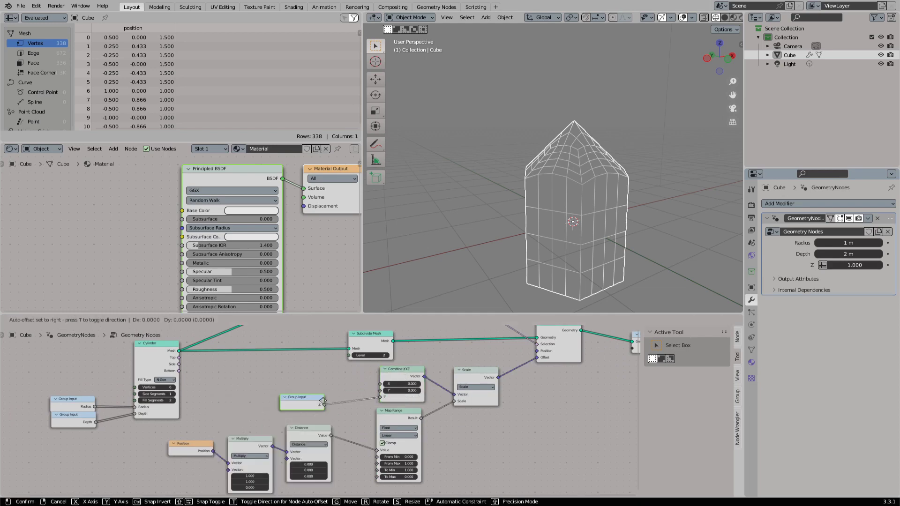
click(324, 399)
- Rename the Z group input to Tip Length and remove the unused Geometry input
click(737, 396)
double_click(684, 374)
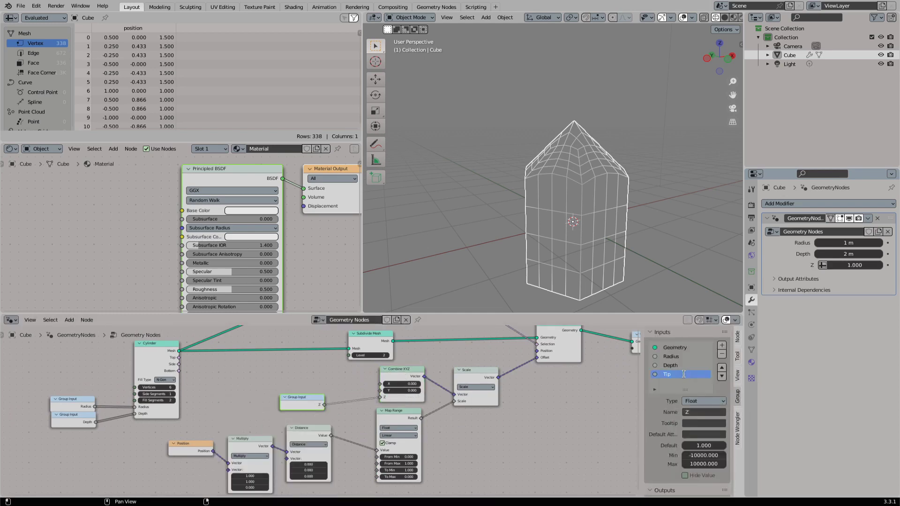
click(685, 347)
click(722, 354)
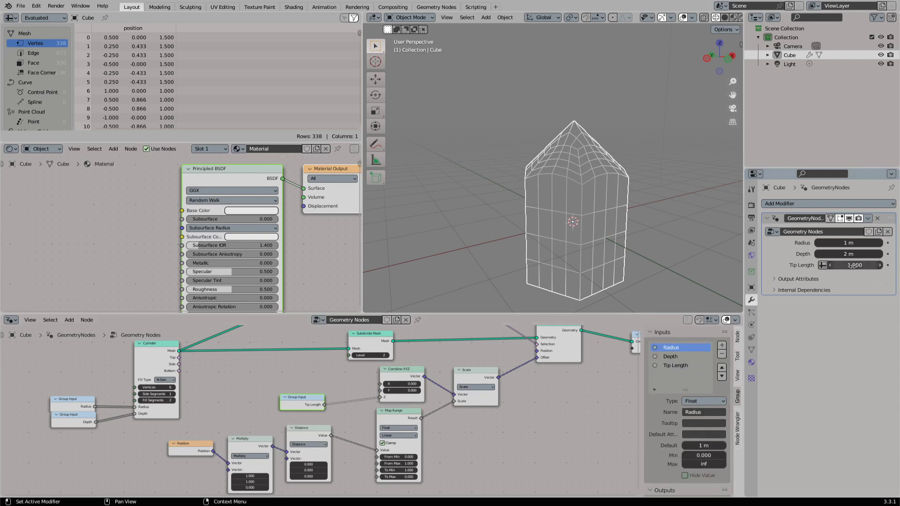
- Set the modifier's Tip Length to 1.990 and save the file
drag(854, 265, 890, 265)
middle_drag(527, 217, 519, 212)
scroll(518, 213, down, 1)
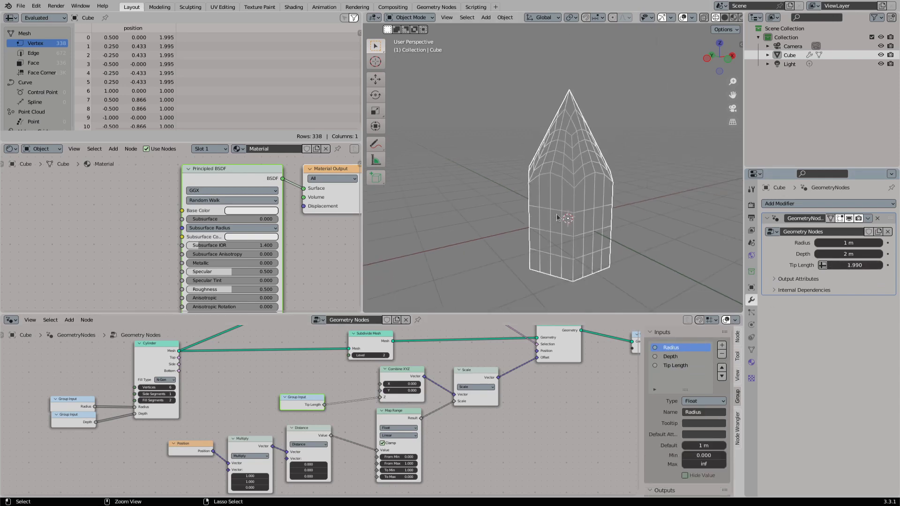
key(ctrl+s)
- Set the modifier's Radius to 1.62 m to test how the tip fits a wider prism
drag(850, 242, 877, 242)
middle_drag(566, 197, 519, 197)
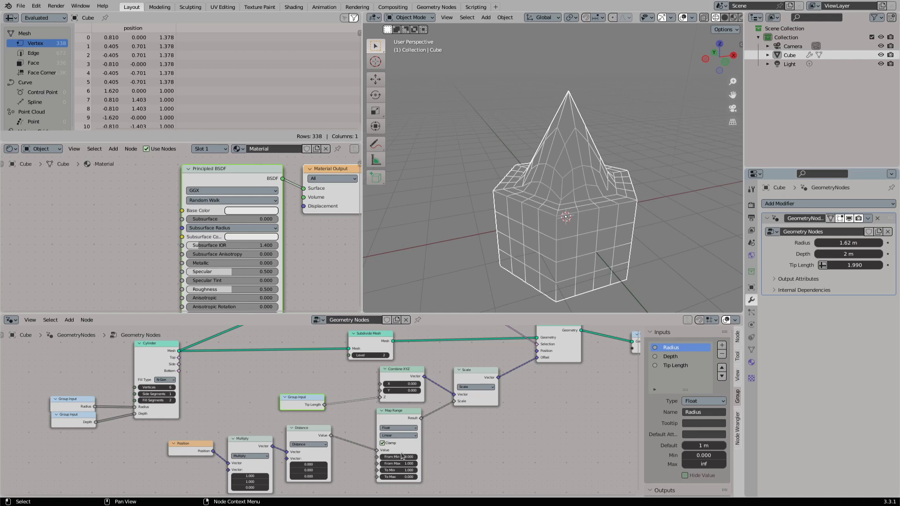
middle_drag(393, 420, 406, 394)
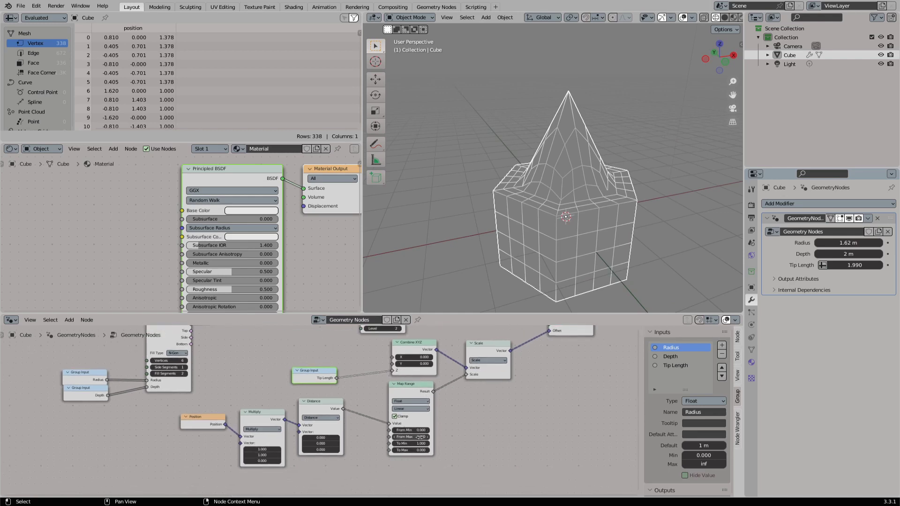
middle_drag(527, 187, 511, 164)
click(375, 144)
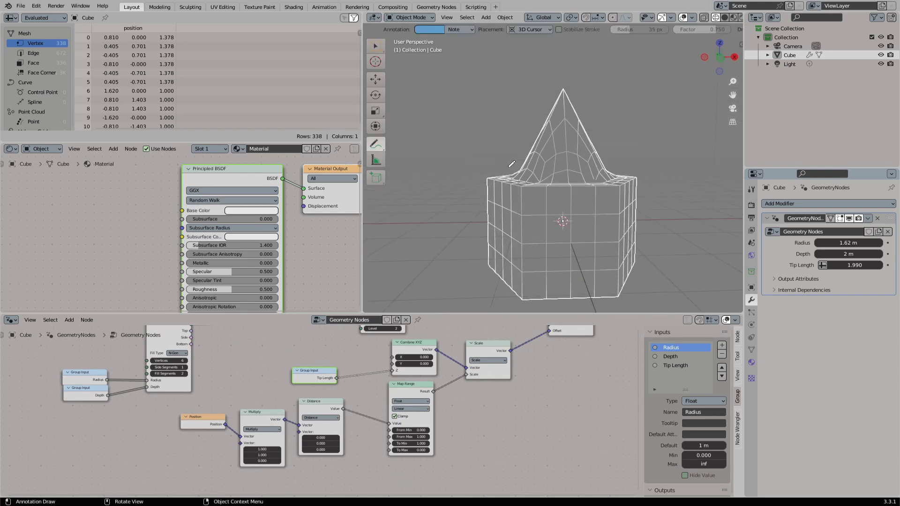
click(375, 47)
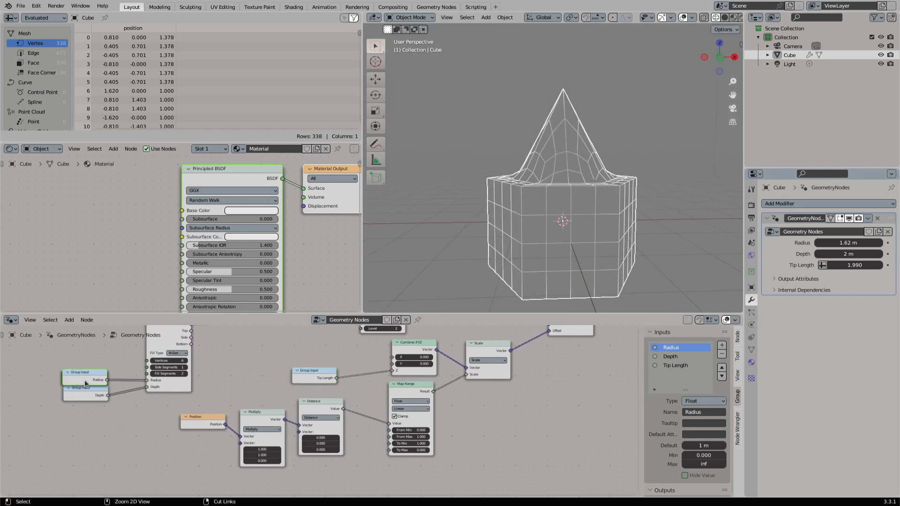
- Duplicate the Radius Group Input node and connect the copy to the Map Range node's From Max
key(shift+d)
click(318, 471)
drag(340, 468, 389, 436)
- Set the modifier's Radius to 0.26 m, Depth to 6.38 m and Tip Length to 0.820
drag(848, 242, 872, 254)
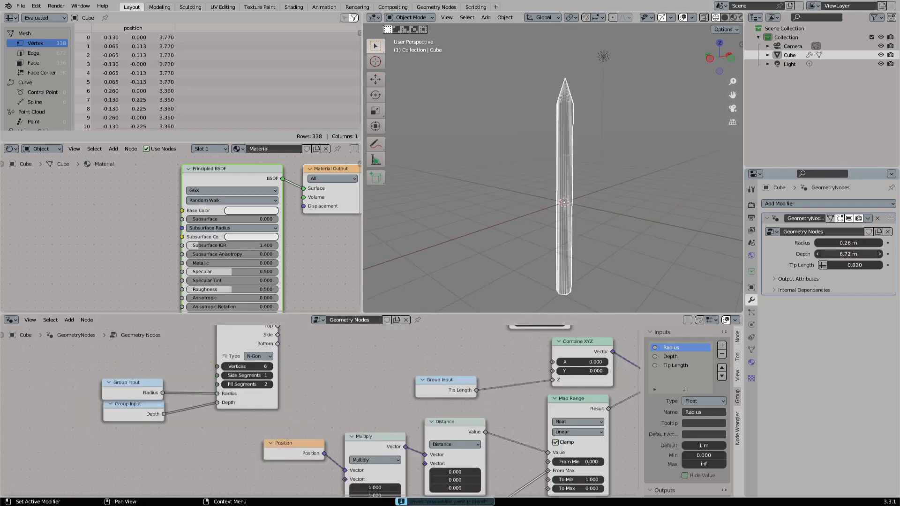
mouse_move(848, 254)
mouse_down()
mouse_move(873, 254)
mouse_move(836, 254)
mouse_move(844, 254)
mouse_up()
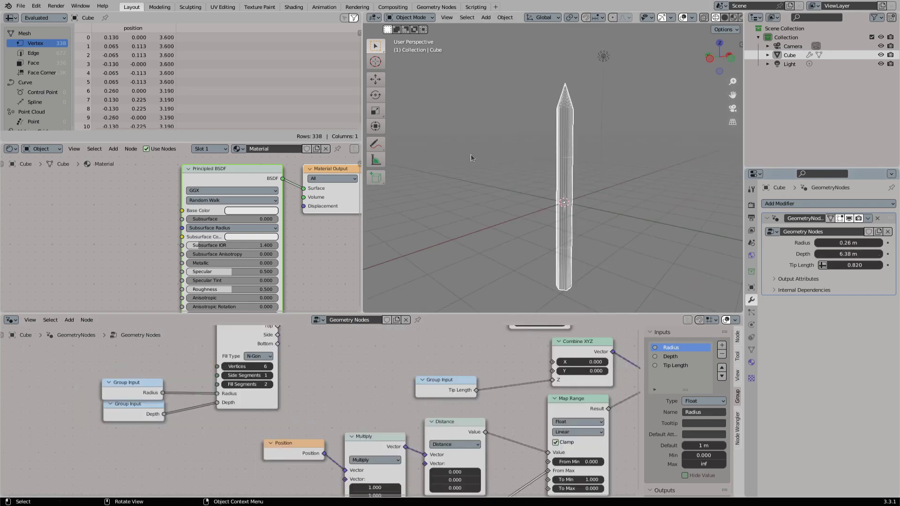
- Annotate three horizontal lines across the prism's shaft, erase them, and return to the Select Box tool
mouse_move(375, 145)
mouse_down()
mouse_move(403, 201)
mouse_move(431, 148)
mouse_up()
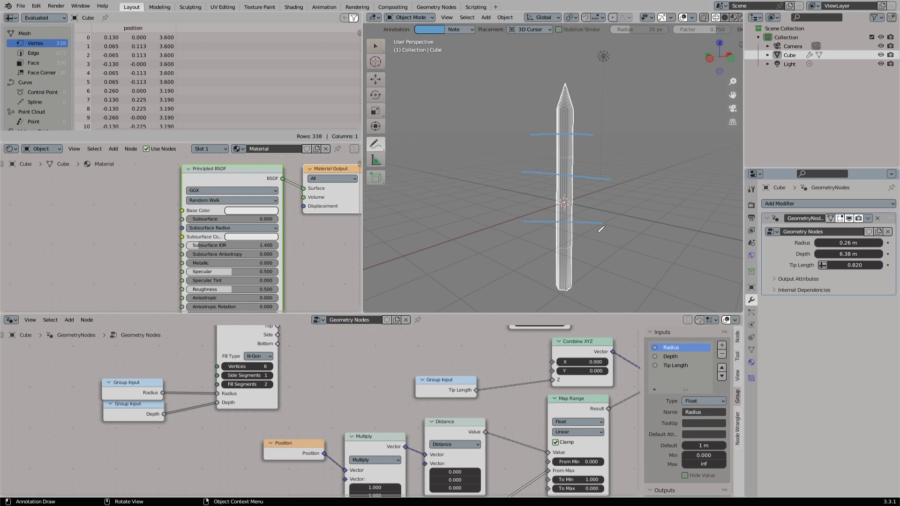
drag(381, 147, 434, 199)
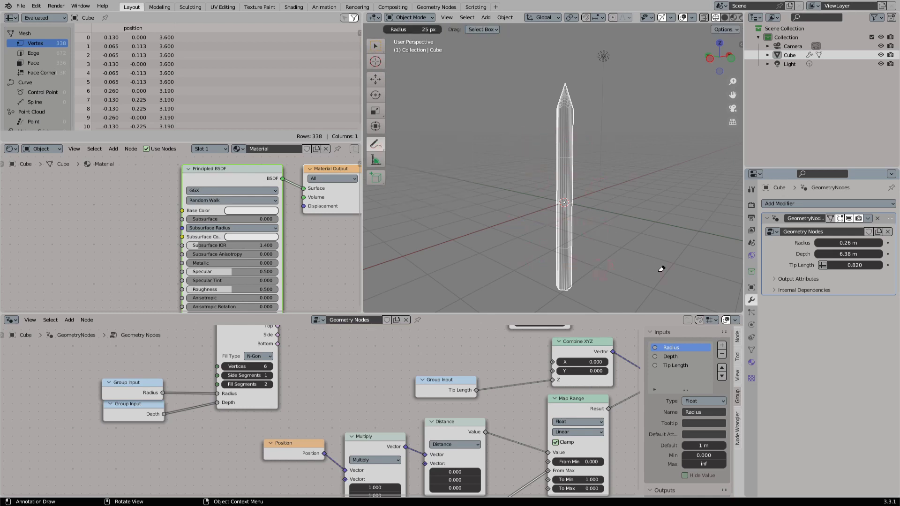
click(375, 46)
- Connect the Depth group input to the Cylinder's Side Segments as well and set the modifier's Depth to 3.96 m
middle_drag(175, 363, 267, 369)
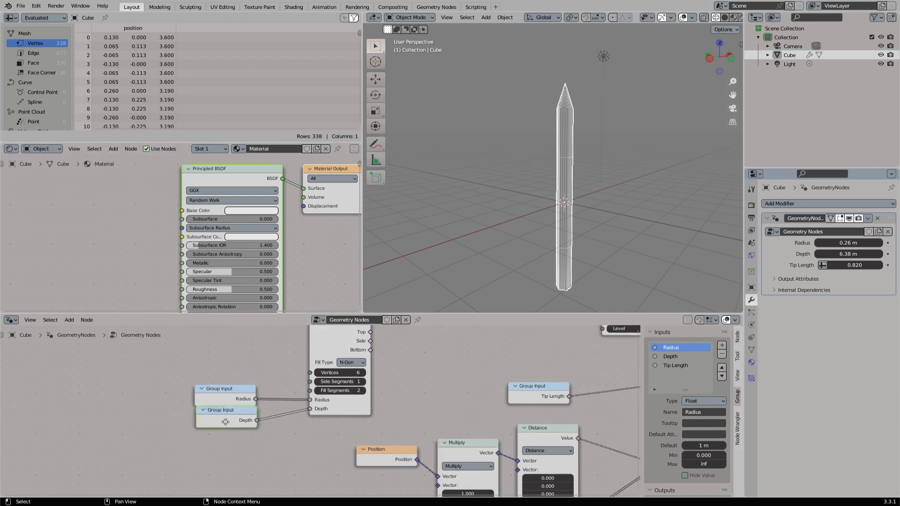
drag(225, 421, 309, 385)
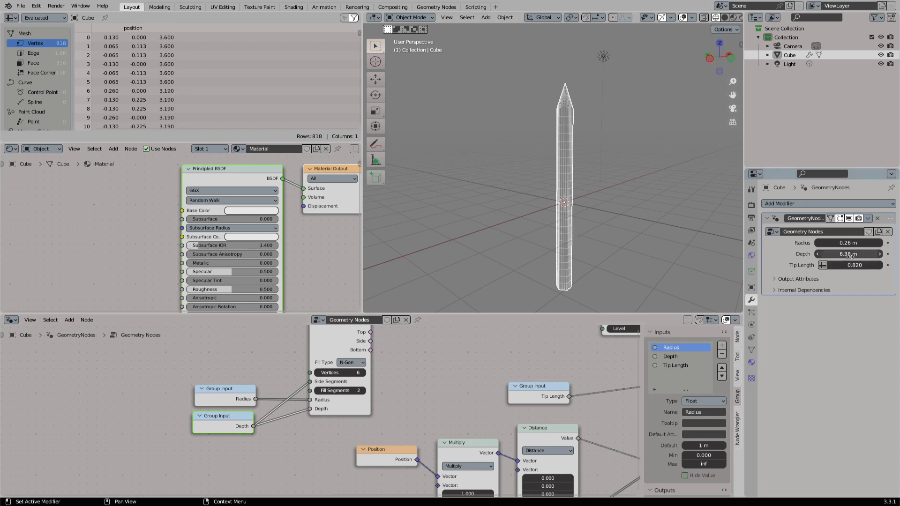
drag(848, 253, 825, 253)
scroll(601, 155, up, 9)
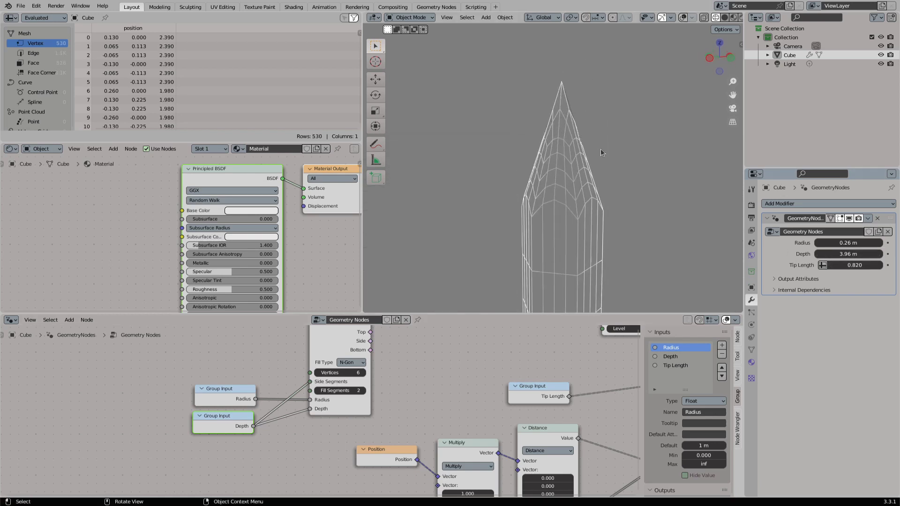
- Move the Group Output node away from Set Position to make room for another node
scroll(591, 365, down, 3)
middle_drag(592, 366, 395, 382)
scroll(394, 382, down, 4)
middle_drag(614, 337, 395, 385)
drag(395, 386, 475, 386)
scroll(392, 397, up, 3)
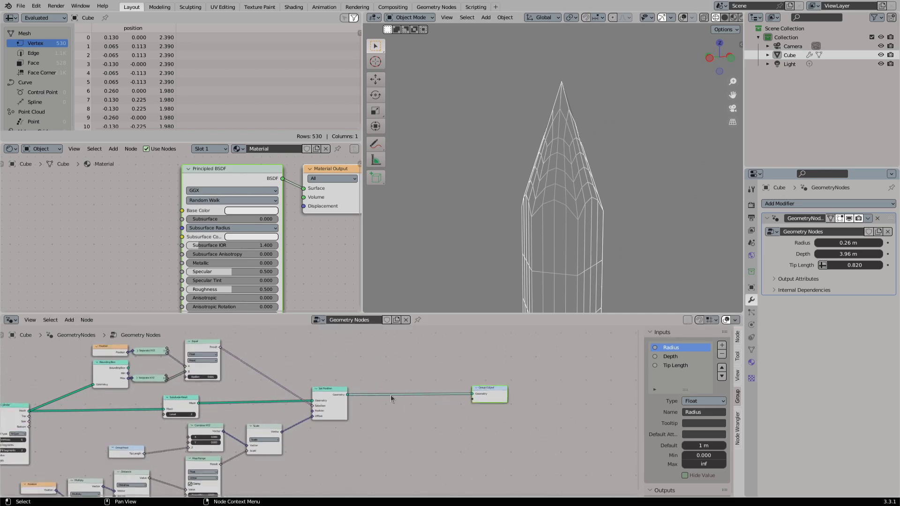
- Insert a Subdivision Surface node between Set Position and Group Output with its level set to 2
drag(352, 392, 416, 398)
text(subd)
key(Down)
key(Down)
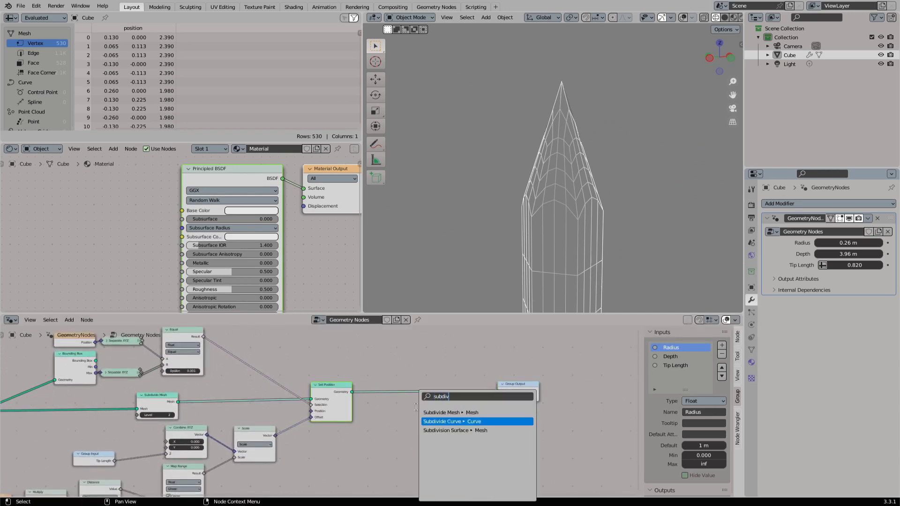
key(Return)
click(396, 367)
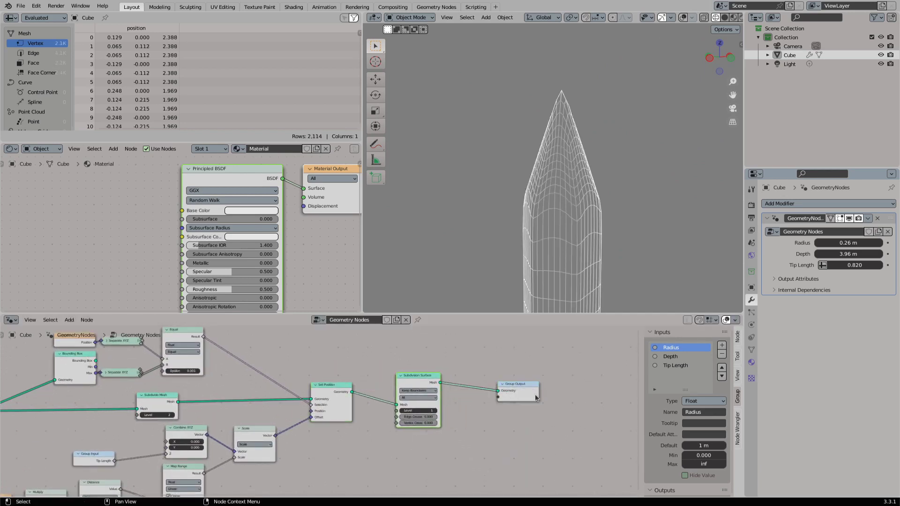
drag(425, 388, 437, 387)
click(449, 409)
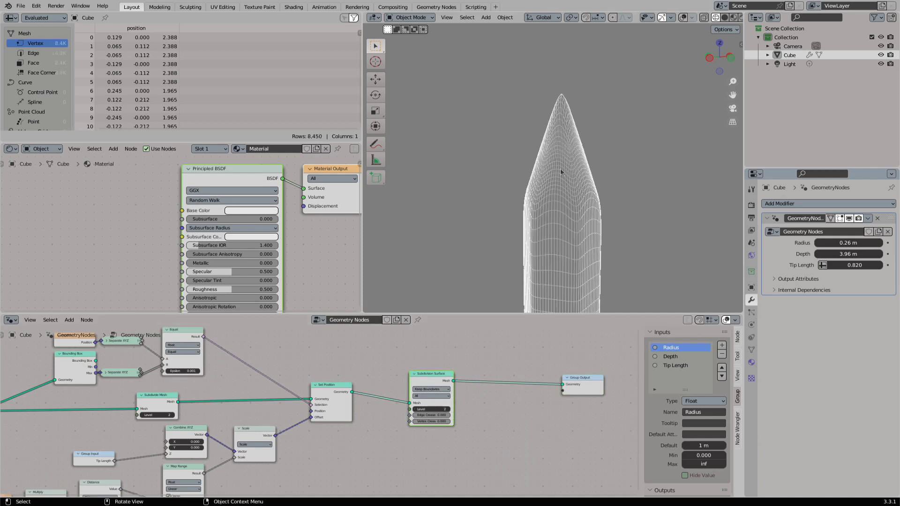
- Switch the viewport to solid shading and mute the Subdivision Surface node
click(724, 18)
key(m)
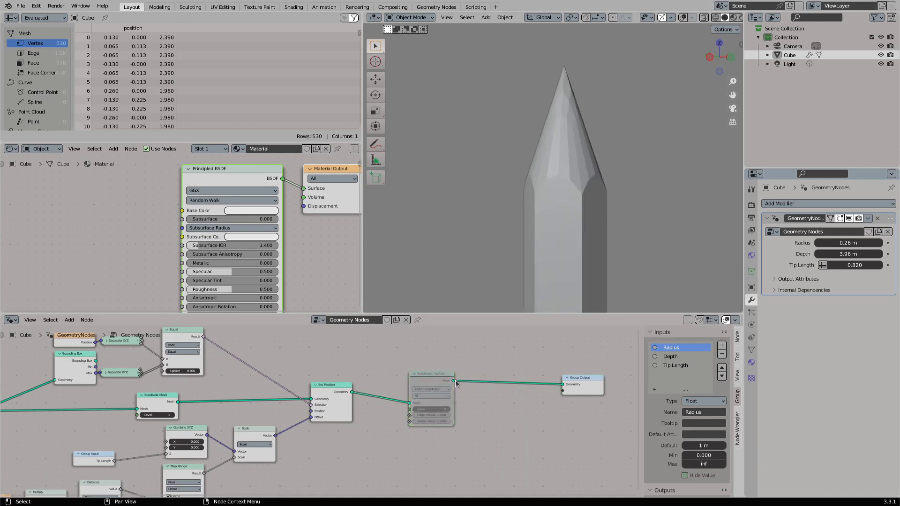
- Add a Set Shade Smooth node between the Subdivision Surface and Group Output nodes
text(sha)
drag(455, 380, 563, 385)
key(Return)
click(493, 379)
- Unmute the Subdivision Surface node, trace the curved edges at the base of the tip with annotation strokes and erase them
key(m)
middle_drag(553, 204, 451, 190)
key(m)
mouse_move(449, 180)
mouse_down()
mouse_move(478, 153)
mouse_move(513, 181)
mouse_up()
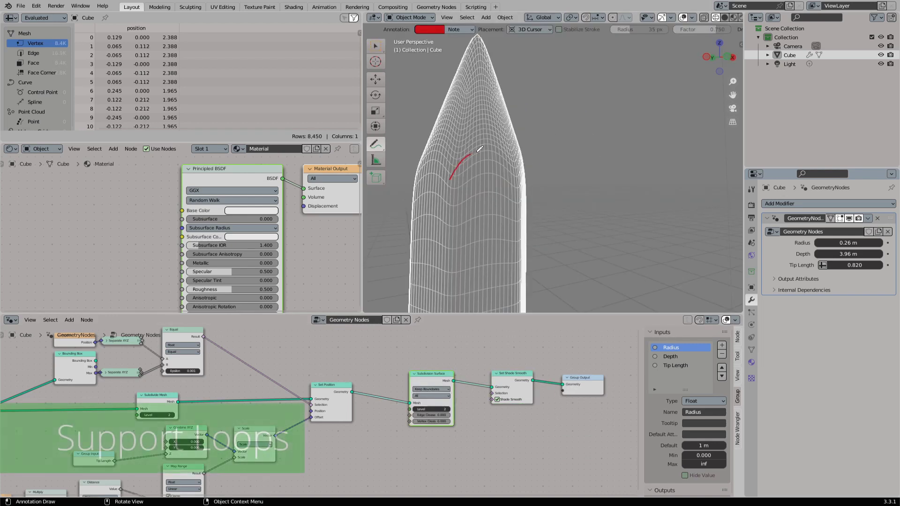
drag(411, 175, 439, 151)
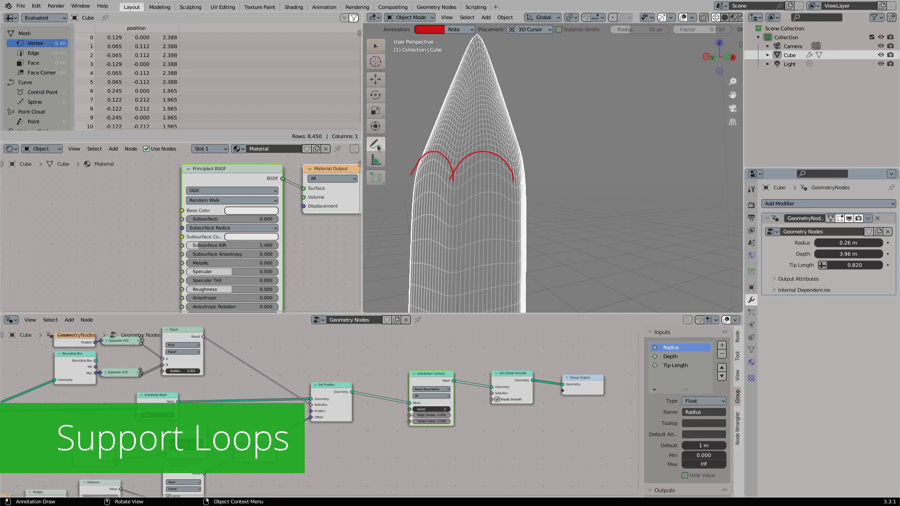
mouse_move(378, 147)
mouse_down()
mouse_move(422, 197)
mouse_move(454, 164)
mouse_up()
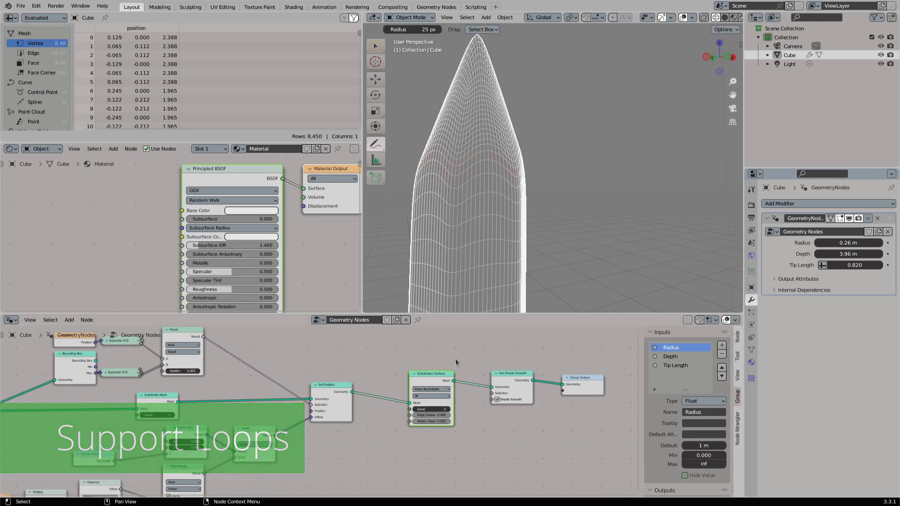
- Mute the Subdivision Surface node, annotate a support loop just below the tip's base edges and erase the strokes
key(m)
drag(376, 144, 419, 151)
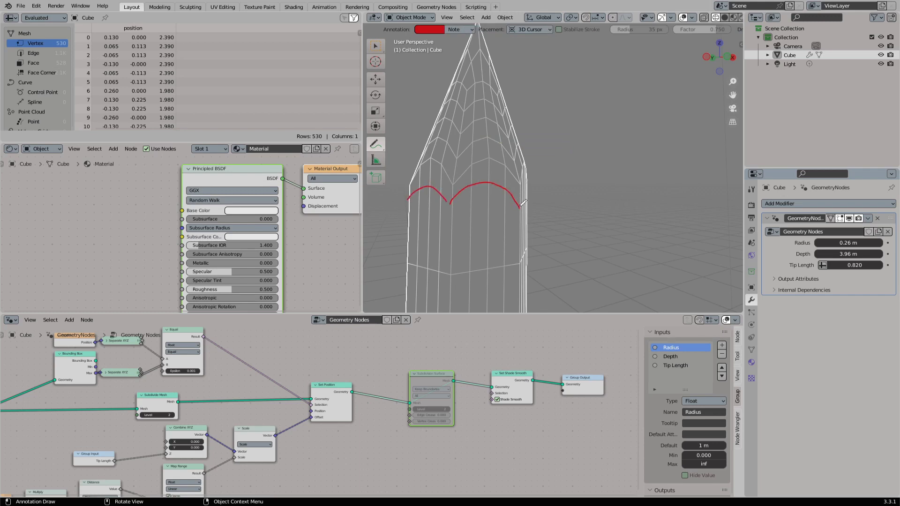
mouse_move(375, 148)
mouse_down()
mouse_move(422, 201)
mouse_move(496, 186)
mouse_up()
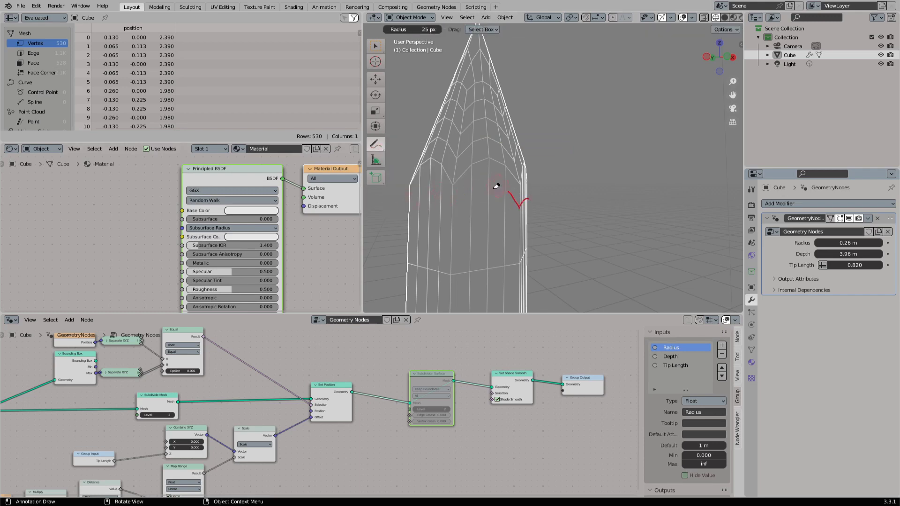
- Move the Cylinder and its Group Input nodes away from the reroute and insert an Extrude Mesh node directly after the Cylinder
middle_drag(52, 382, 354, 361)
drag(171, 417, 244, 463)
key(g)
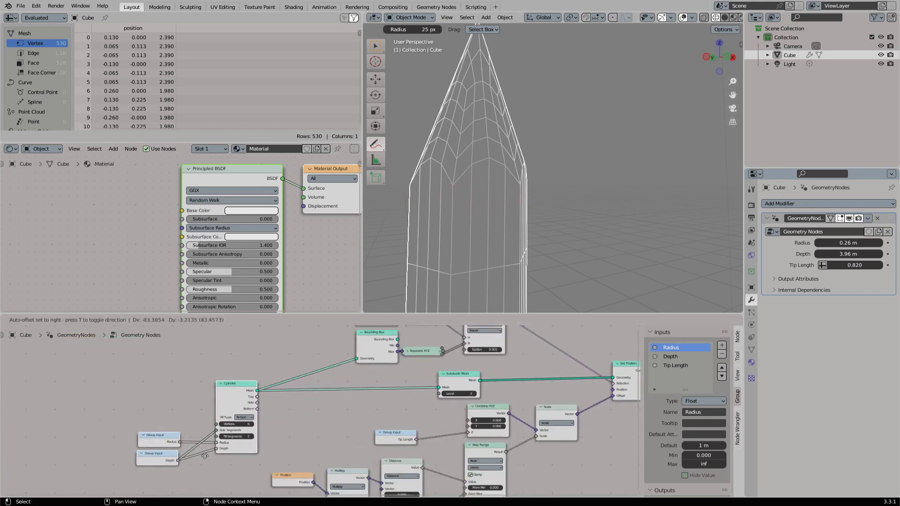
click(157, 461)
key(shift+a)
click(222, 310)
text(extru)
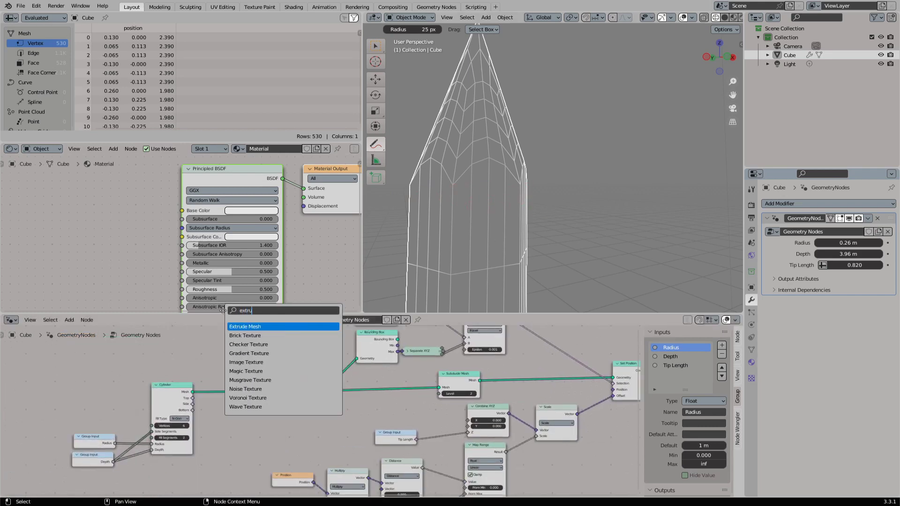
key(Return)
click(252, 390)
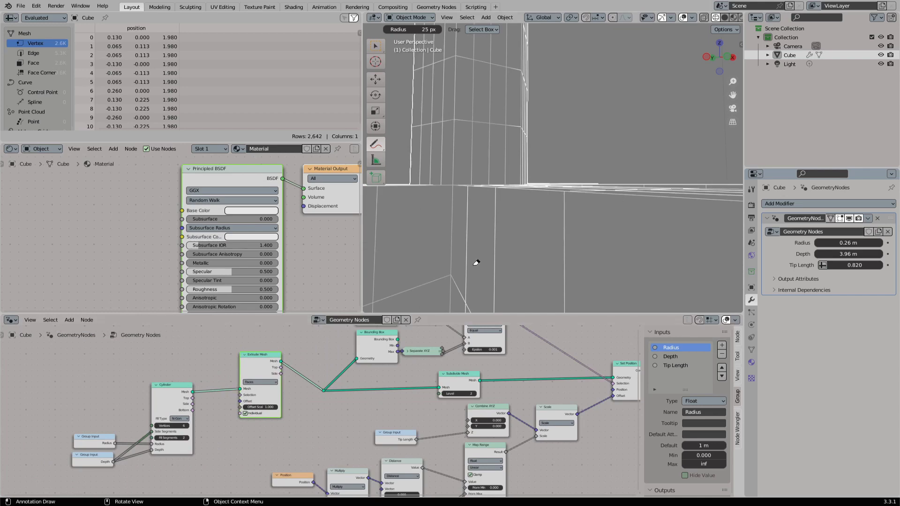
- Disable Individual on the Extrude Mesh node and connect the Cylinder's Top output to its Selection
scroll(476, 262, down, 8)
click(255, 416)
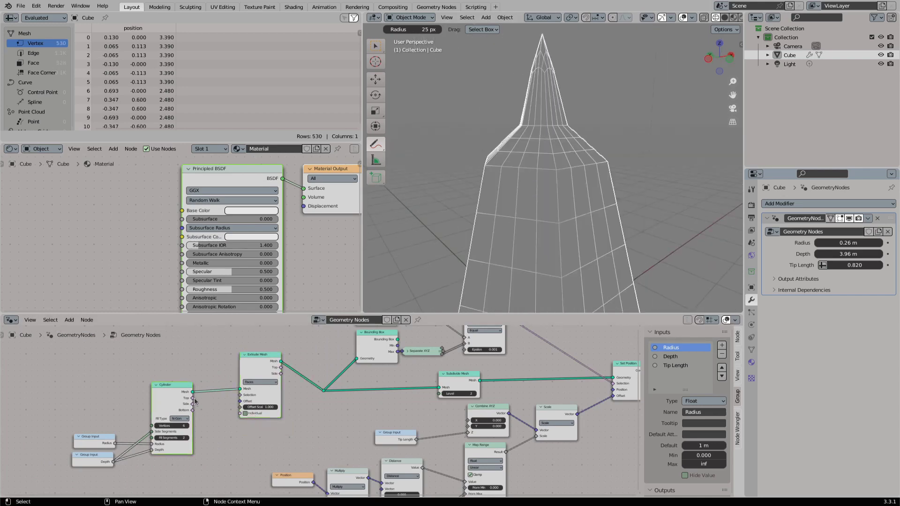
drag(192, 399, 240, 395)
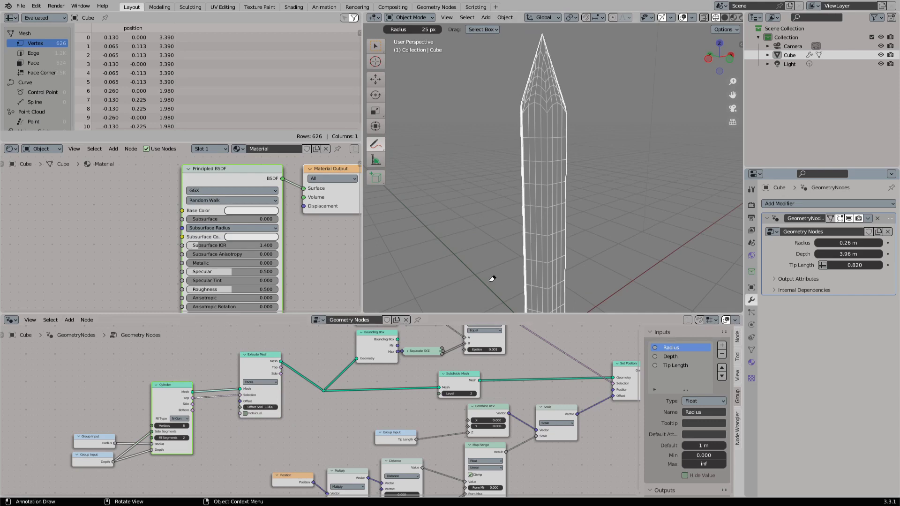
- Mute the Set Position node and toggle the Extrude Mesh node's mute to compare the crystal's top
middle_drag(438, 367, 285, 402)
click(491, 408)
key(m)
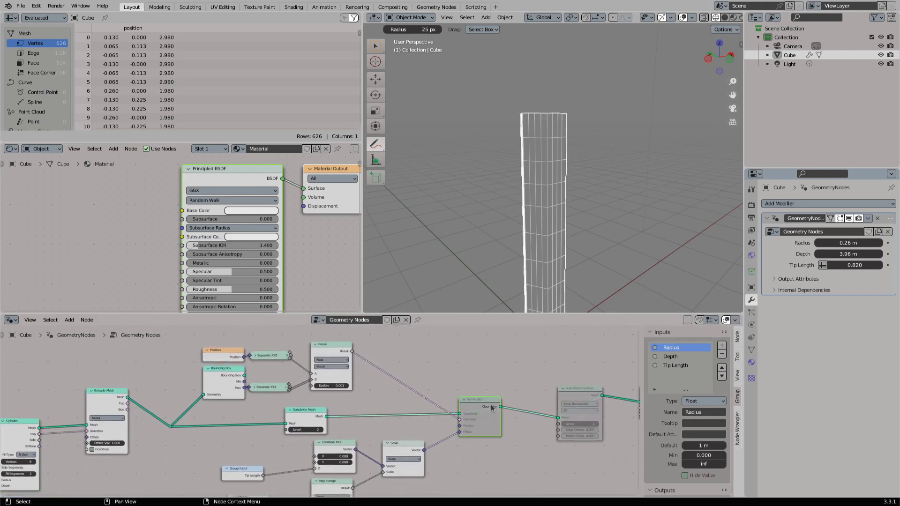
click(114, 397)
key(m)
key(m)
key(m)
key(m)
key(m)
key(m)
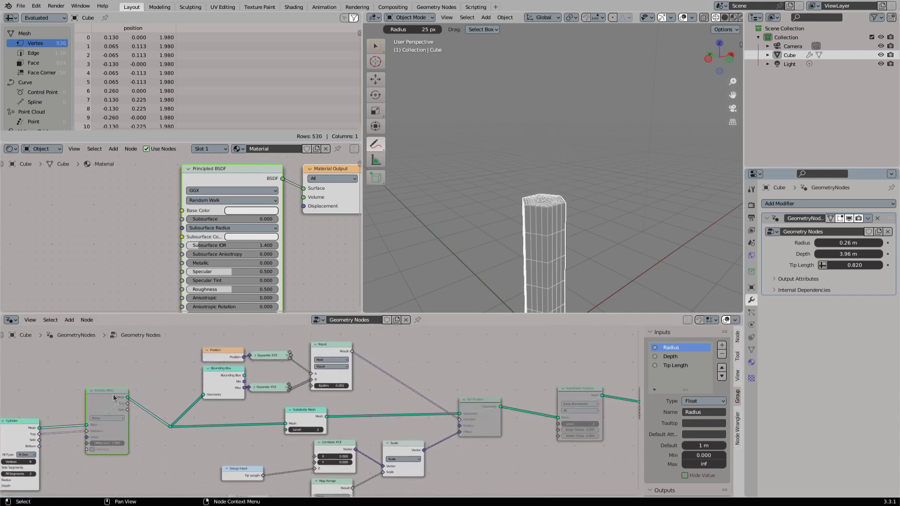
- Set the Extrude Mesh node's Offset Scale to 0.080
middle_drag(143, 408, 237, 398)
scroll(237, 398, up, 3)
drag(195, 443, 152, 443)
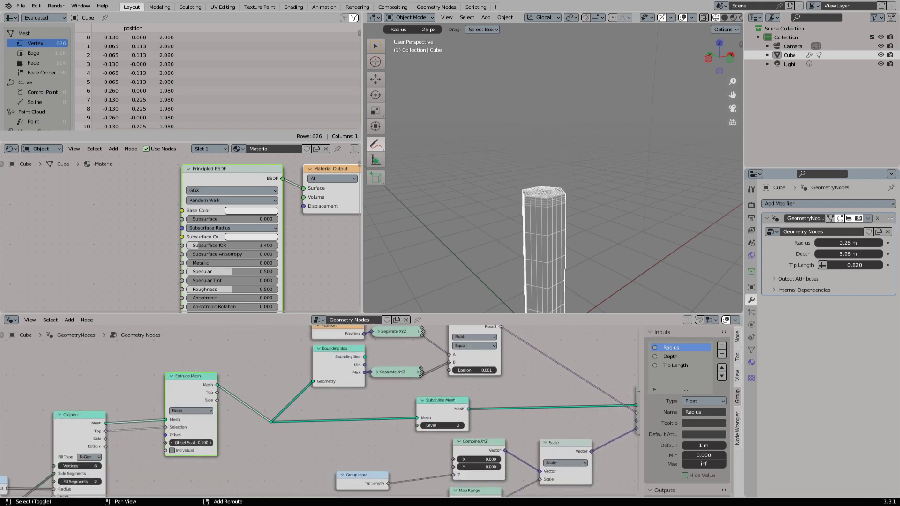
middle_drag(239, 403, 294, 400)
scroll(294, 401, down, 3)
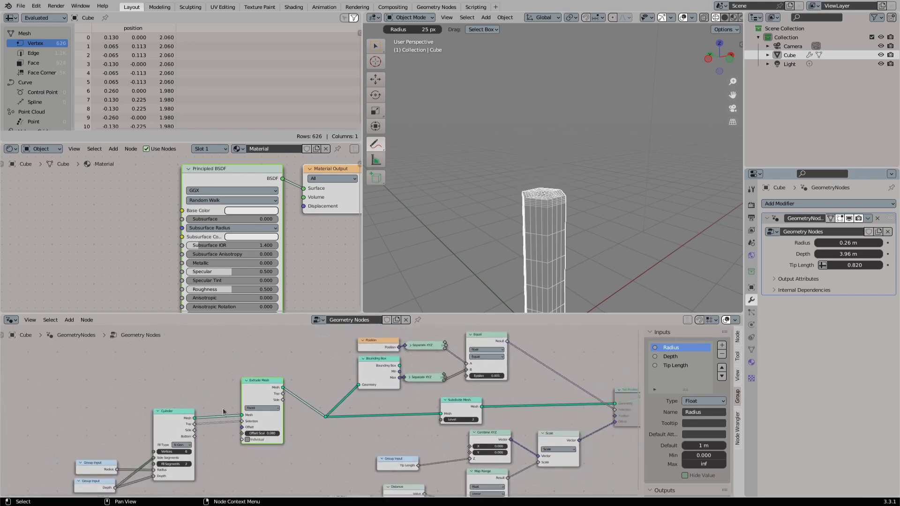
- Connect the Cylinder's Mesh output directly to the reroute and detach the Extrude Mesh node, placing it clear of the link
drag(195, 418, 324, 416)
drag(263, 382, 292, 419)
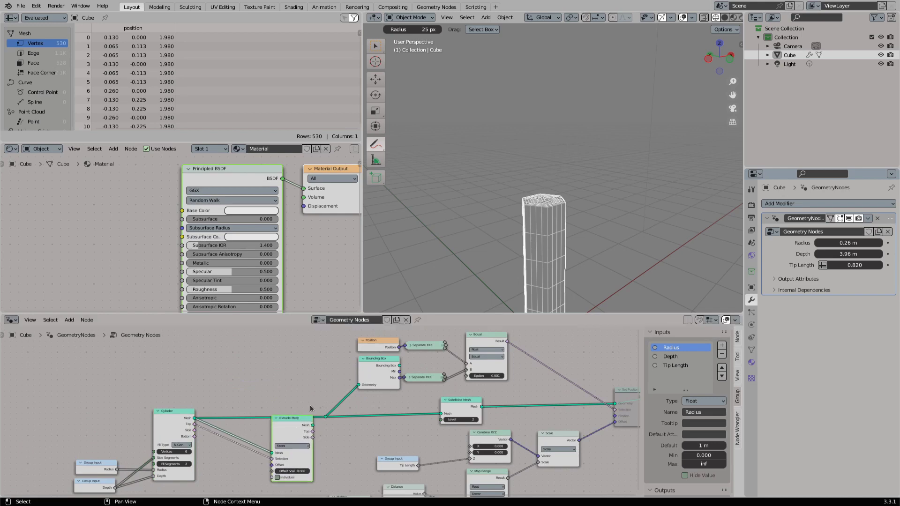
ctrl+right_drag(260, 434, 252, 462)
drag(294, 431, 308, 448)
- Move the Position, Bounding Box and Subdivide Mesh nodes closer to the Cylinder and insert Extrude Mesh after Subdivide Mesh
drag(287, 337, 365, 424)
key(g)
key(x)
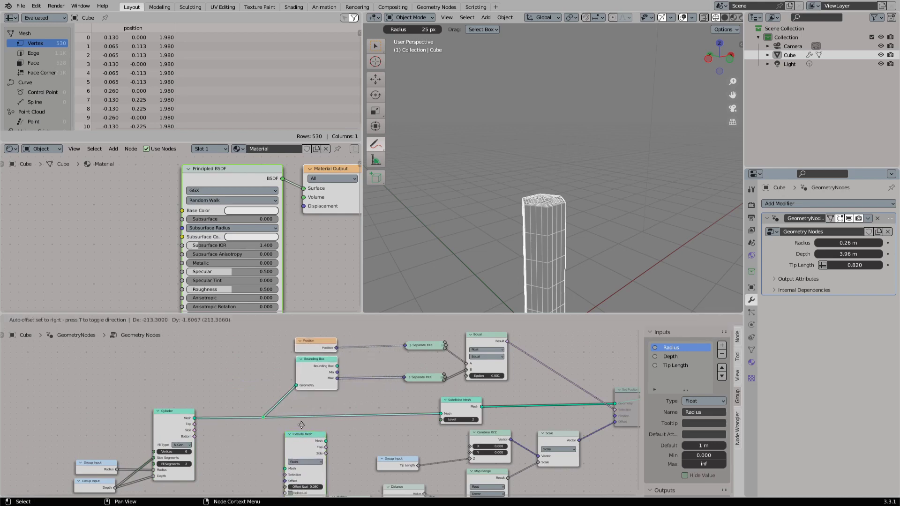
click(266, 420)
drag(458, 405, 281, 407)
drag(301, 446, 261, 384)
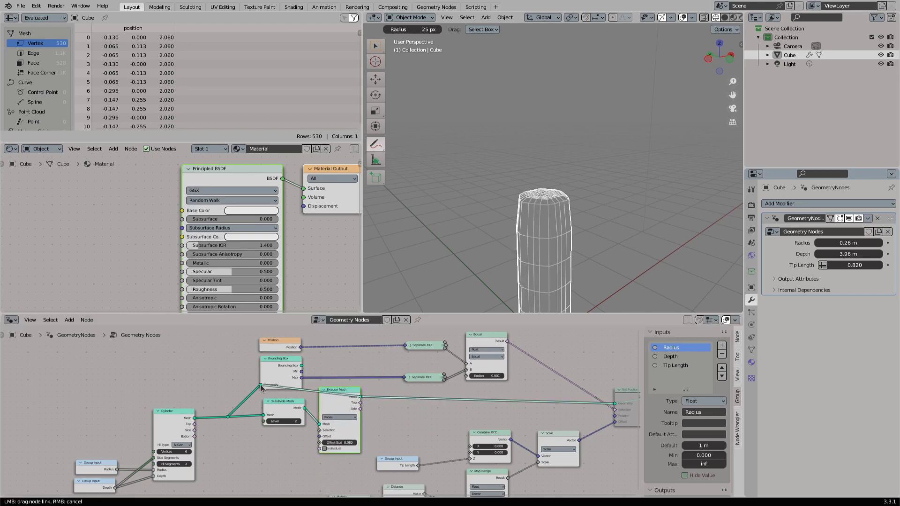
- Move the Position and Bounding Box nodes clear of Extrude Mesh and shift the Subdivide Mesh and Extrude Mesh nodes closer to the Cylinder
click(274, 345)
shift+click(267, 373)
key(g)
click(346, 370)
click(296, 406)
shift+click(322, 414)
key(g)
click(303, 414)
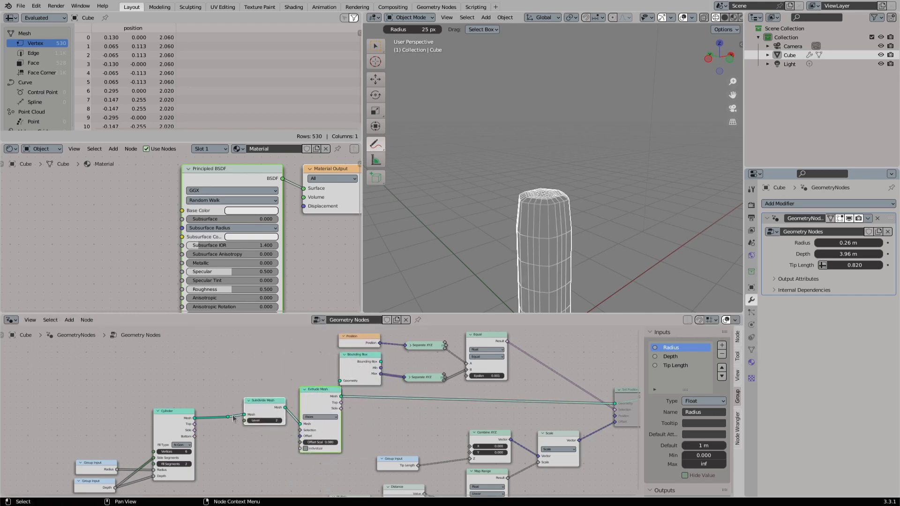
- Tighten the spacing of Subdivide Mesh and Extrude Mesh and connect Extrude Mesh's Mesh output to the Bounding Box's Geometry
drag(261, 405, 232, 408)
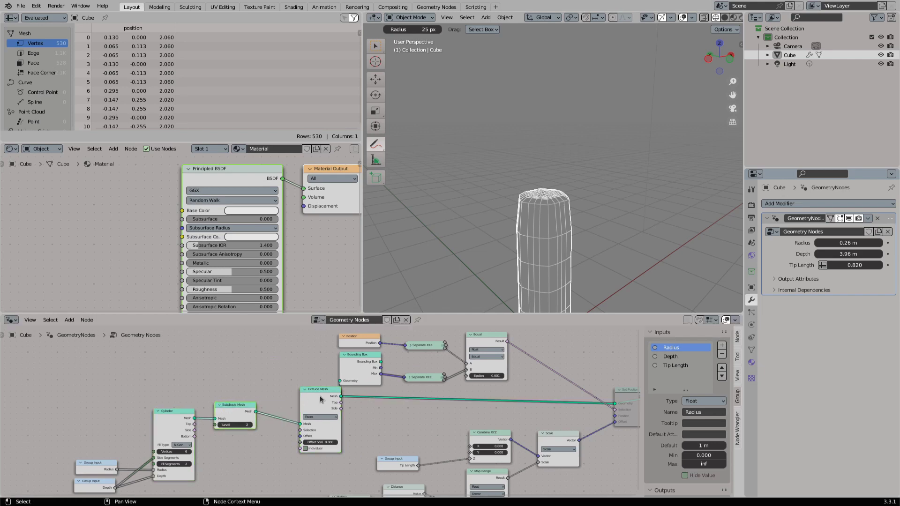
drag(320, 395, 296, 397)
scroll(301, 427, up, 2)
middle_drag(301, 427, 349, 392)
- Toggle the Extrude Mesh node's mute to compare the shape and undo the trial Offset Scale change
key(m)
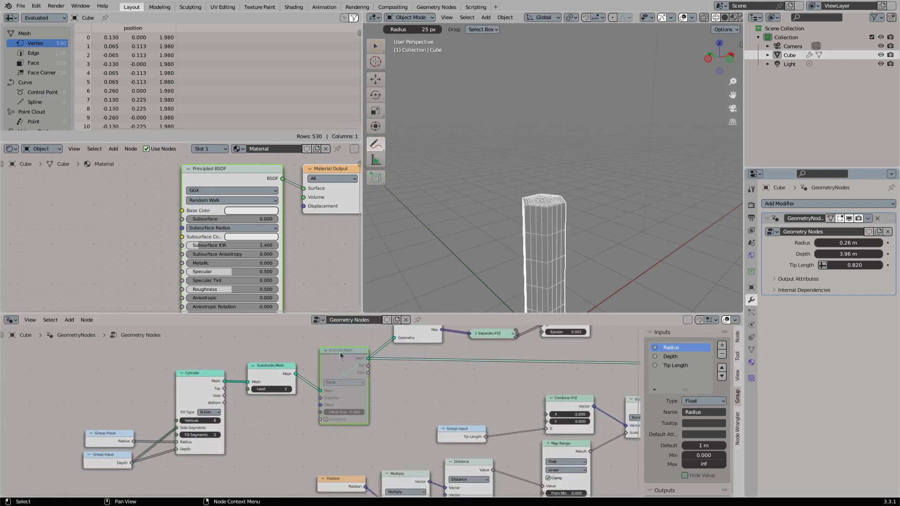
key(m)
mouse_move(341, 412)
shift+mouse_down()
mouse_move(363, 412)
mouse_move(340, 412)
shift+mouse_up()
key(ctrl+z)
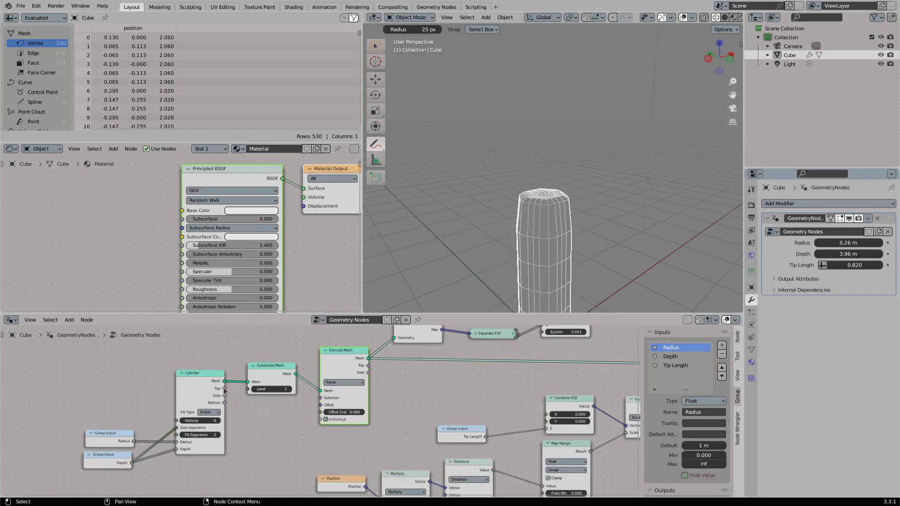
- Connect the Cylinder's Top output to Extrude Mesh's Selection and set the Offset Scale to 0.060
drag(224, 389, 320, 397)
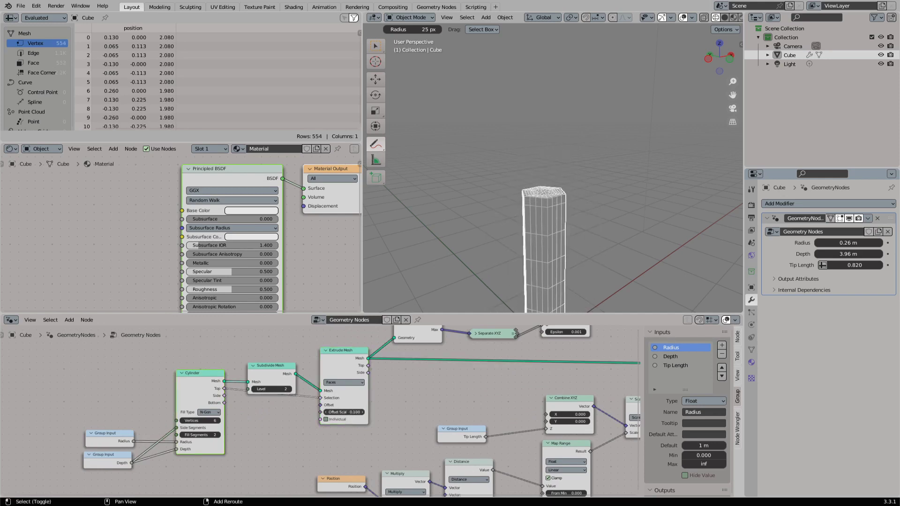
shift+middle_drag(346, 412, 166, 414)
scroll(520, 375, up, 1)
- Unmute the Set Position node and set Extrude Mesh's Offset Scale to 0.100
click(578, 385)
key(m)
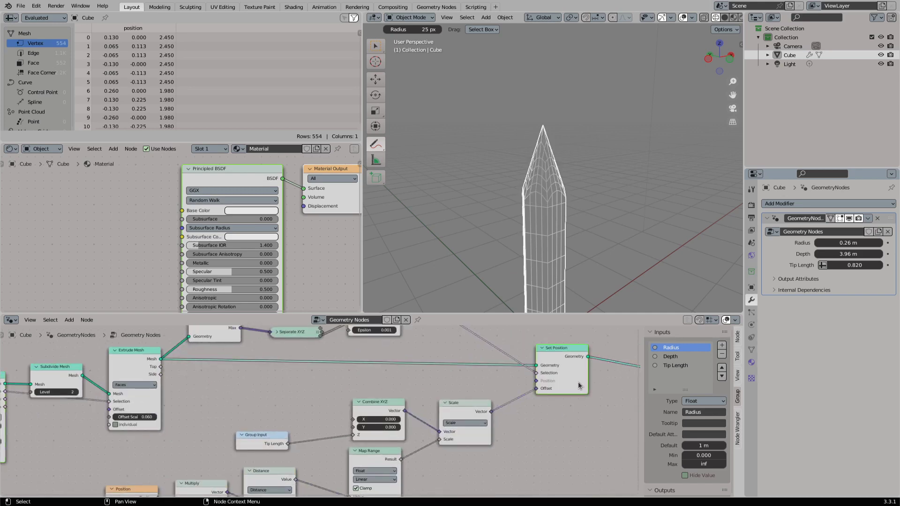
shift+drag(136, 417, 143, 417)
middle_drag(269, 357, 299, 381)
scroll(385, 354, up, 3)
middle_drag(393, 352, 396, 383)
middle_drag(187, 436, 274, 387)
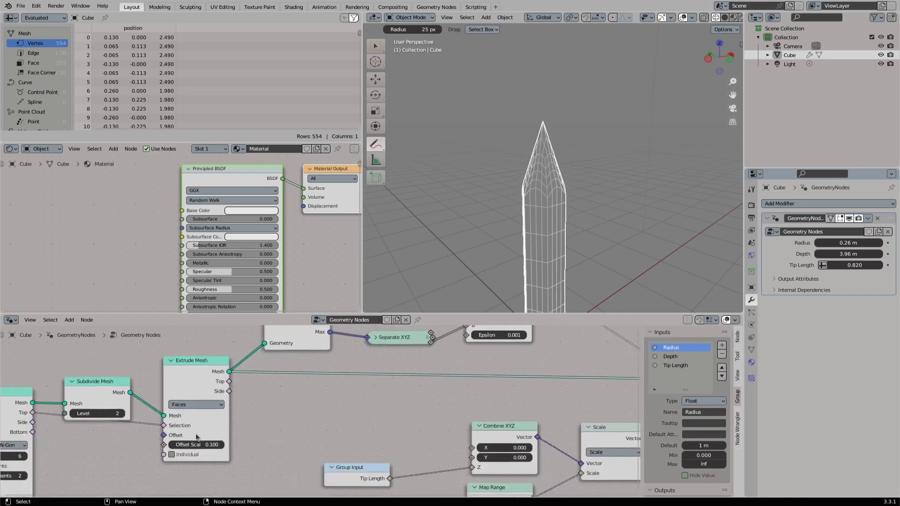
- Set Extrude Mesh's Offset Scale to 0.070 and the Equal node's Epsilon to 0.101
mouse_move(203, 440)
shift+mouse_down()
mouse_move(221, 440)
mouse_move(200, 440)
shift+mouse_up()
middle_drag(482, 363, 438, 412)
scroll(437, 413, up, 2)
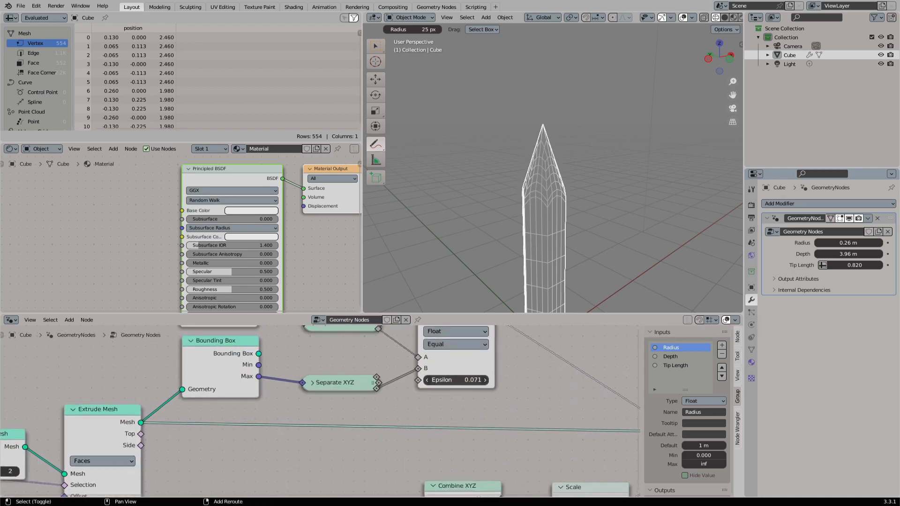
middle_drag(531, 237, 558, 228)
middle_drag(215, 417, 264, 364)
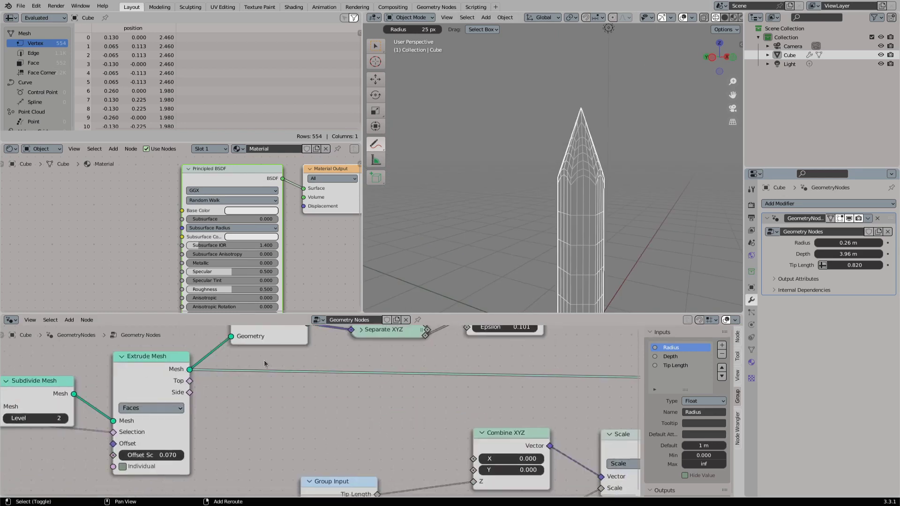
middle_drag(479, 344, 465, 360)
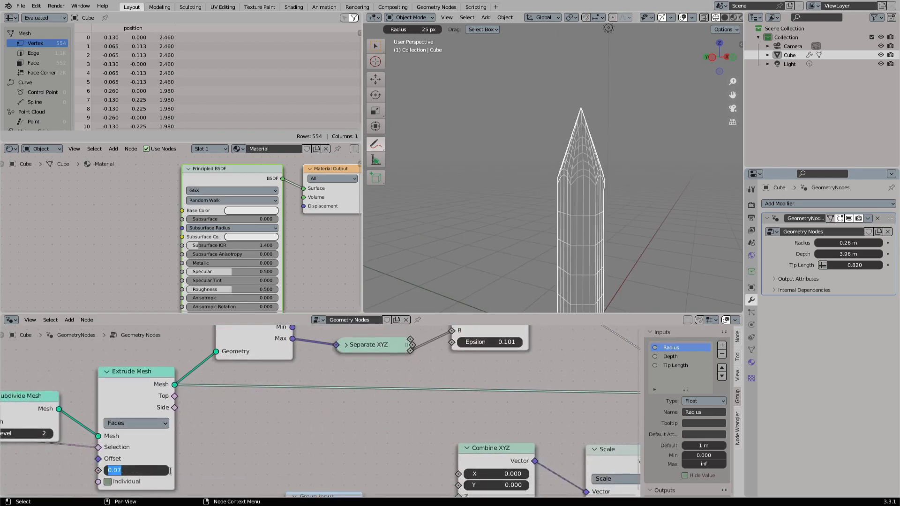
- Enter 0.03 as Extrude Mesh's Offset Scale and raise it to 0.050
text(0.03)
key(Return)
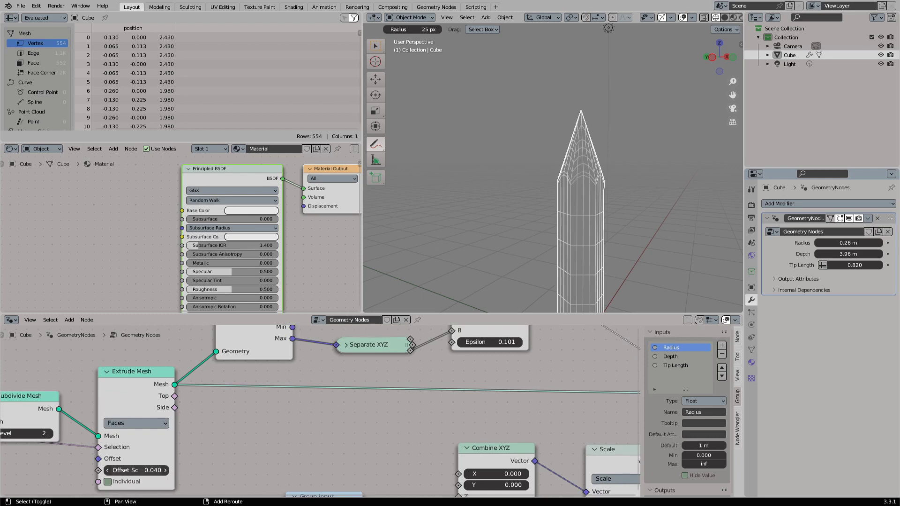
scroll(155, 469, down, 2)
middle_drag(121, 459, 210, 426)
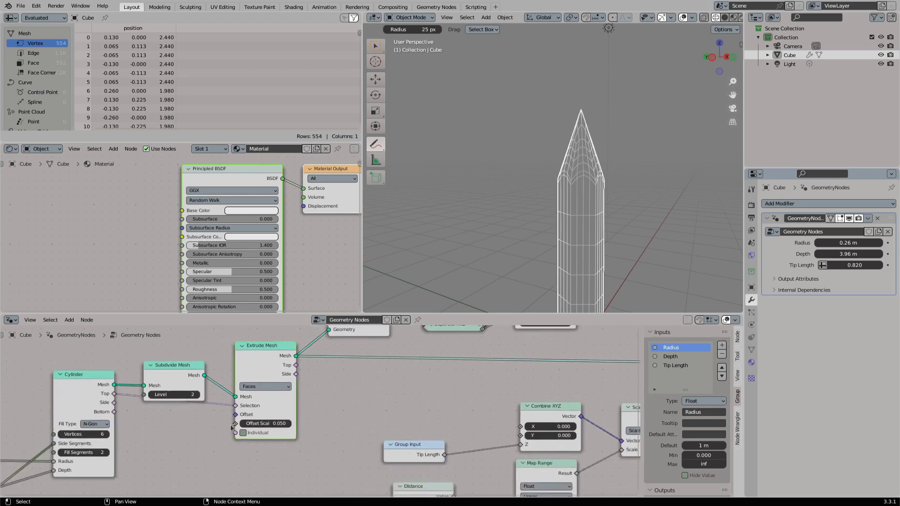
- Add a Value node of 0.050 that drives Extrude Mesh's Offset Scale
drag(236, 423, 182, 428)
text(val)
key(Return)
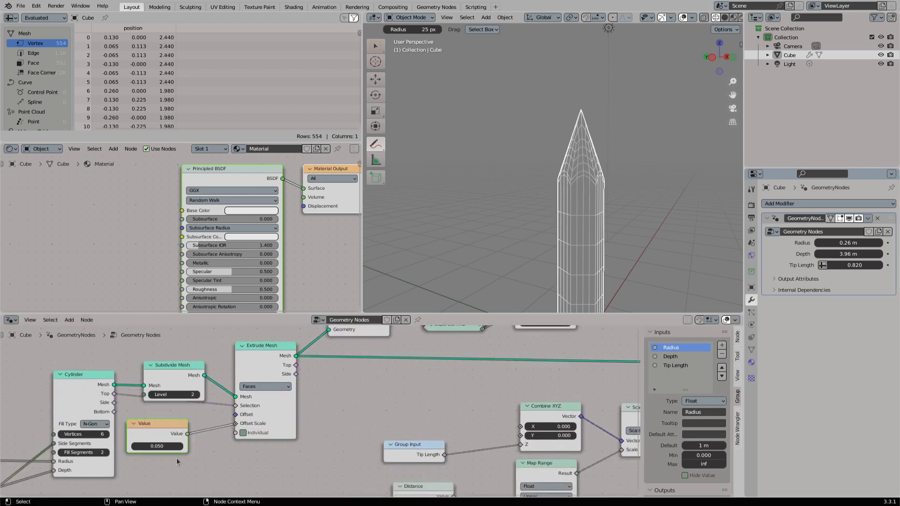
- Route the Value node through a collapsed Math Add node into the Equal node's Epsilon and set the Value to 0.080
drag(207, 446, 247, 454)
text(add)
key(Return)
click(254, 452)
middle_drag(254, 452, 200, 468)
double_click(308, 468)
text(.0)
click(271, 415)
drag(240, 467, 449, 352)
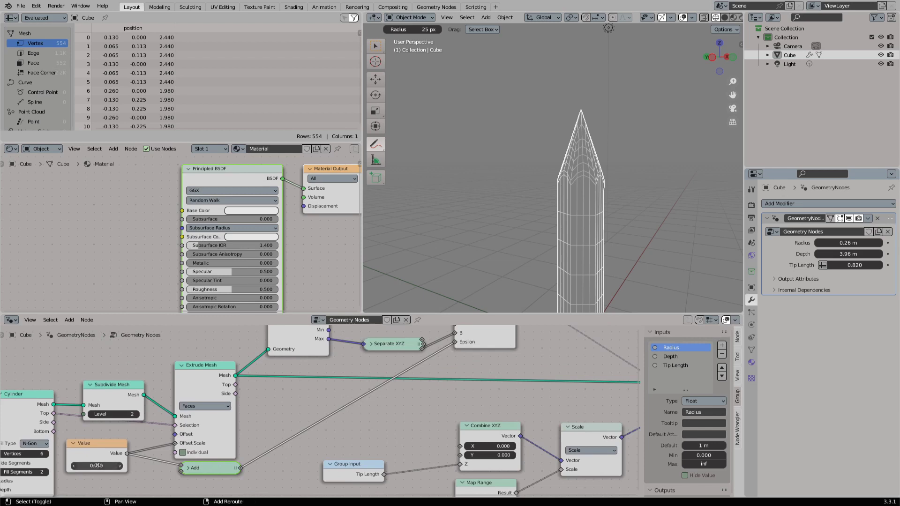
mouse_move(96, 465)
mouse_down()
mouse_move(119, 466)
mouse_move(96, 466)
mouse_up()
- Annotate a support loop near the crystal's bottom end, erase the strokes and return to the selection tool
middle_drag(551, 244, 603, 213)
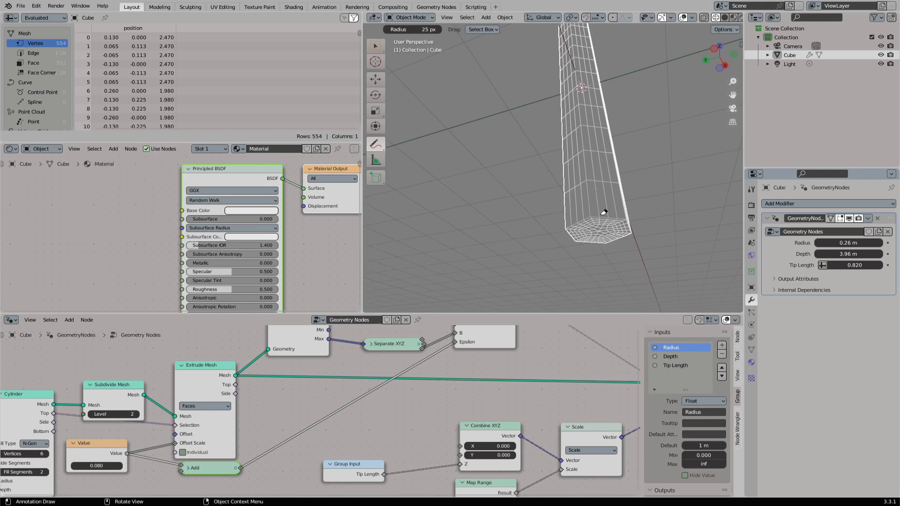
click(381, 144)
click(413, 146)
mouse_move(473, 141)
middle_down()
mouse_move(508, 170)
mouse_move(542, 225)
middle_up()
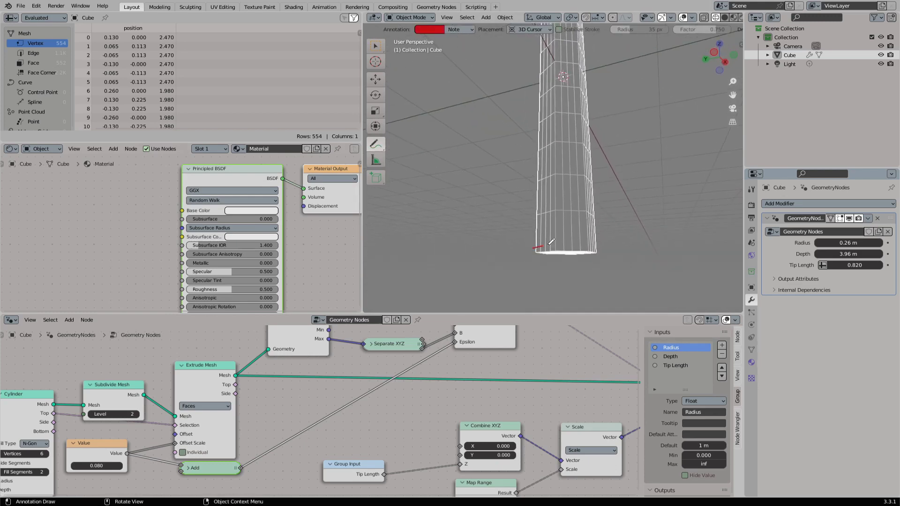
click(375, 144)
click(412, 201)
drag(574, 243, 556, 235)
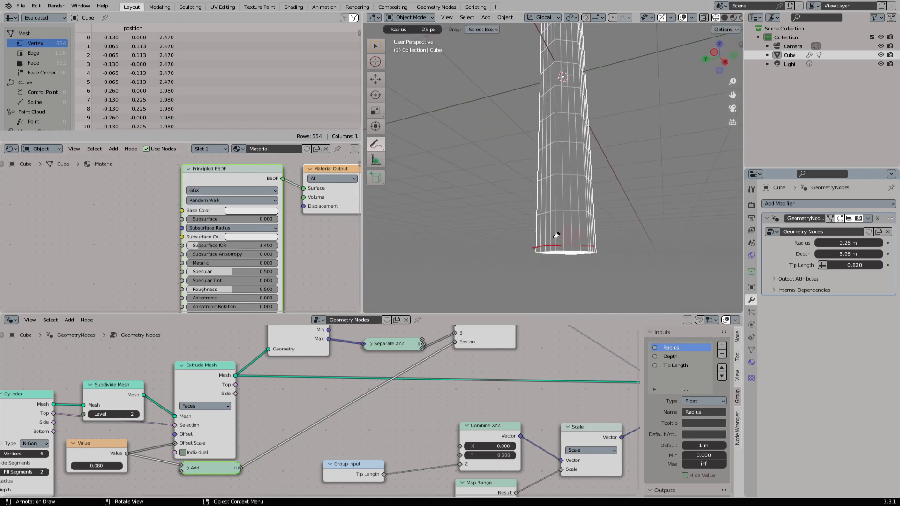
click(375, 46)
- Move the Cylinder node and its Radius and Depth Group Input nodes farther from Subdivide Mesh to make room
middle_drag(140, 407, 374, 372)
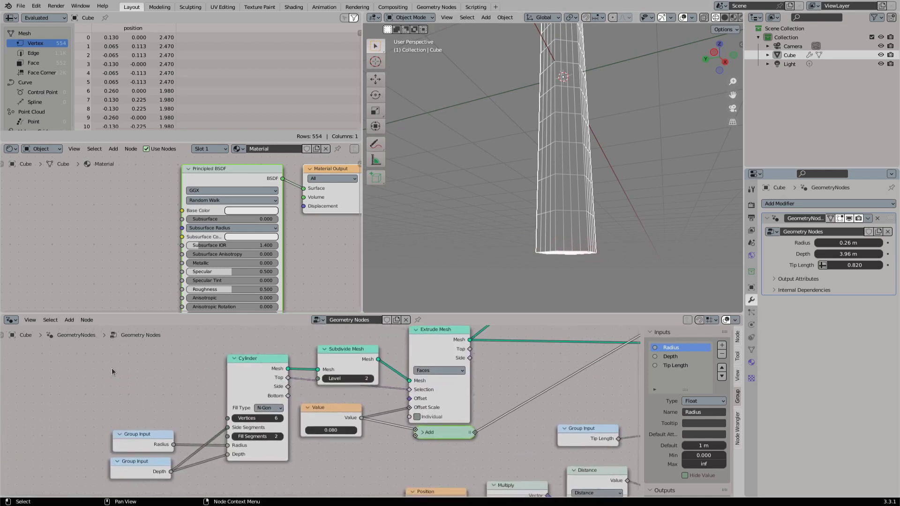
drag(111, 368, 231, 467)
key(g)
click(125, 468)
- Insert a collapsed Boolean Math Not node between the Cylinder's Side output and Extrude Mesh's Selection
drag(233, 399, 254, 396)
text(not)
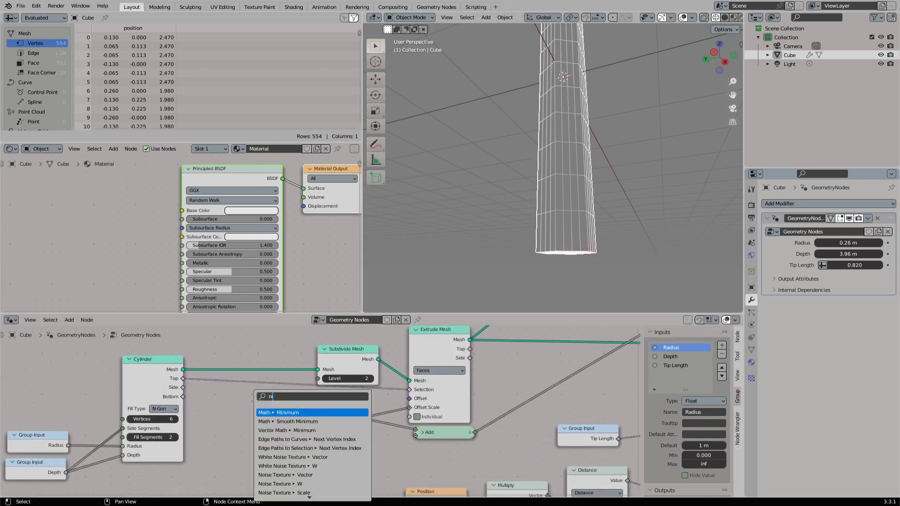
key(Return)
click(219, 383)
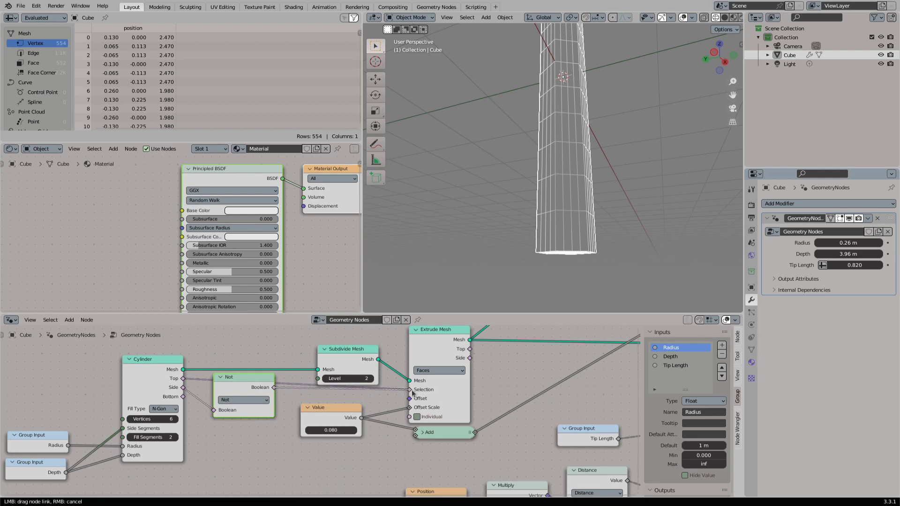
drag(413, 394, 410, 389)
key(h)
- Set the crystal modifier's Depth to 6.62 m and its Radius to 0.2 m
middle_drag(548, 178, 531, 168)
drag(841, 254, 892, 254)
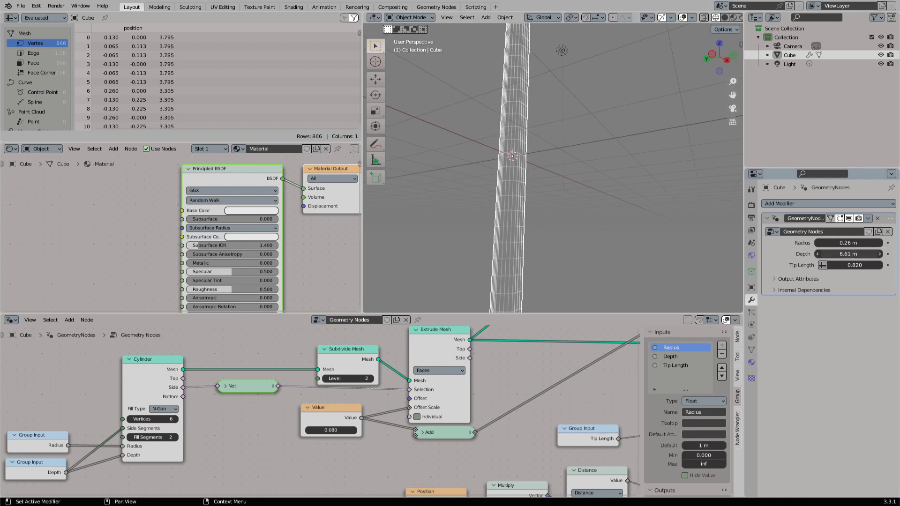
middle_drag(553, 195, 557, 214)
drag(844, 243, 846, 243)
middle_drag(608, 231, 626, 218)
scroll(582, 197, up, 2)
middle_drag(582, 197, 468, 241)
- Switch the viewport to solid shading and unmute the Subdivision Surface node
click(723, 17)
scroll(562, 164, up, 2)
scroll(562, 361, down, 7)
middle_drag(562, 361, 159, 381)
click(447, 363)
key(m)
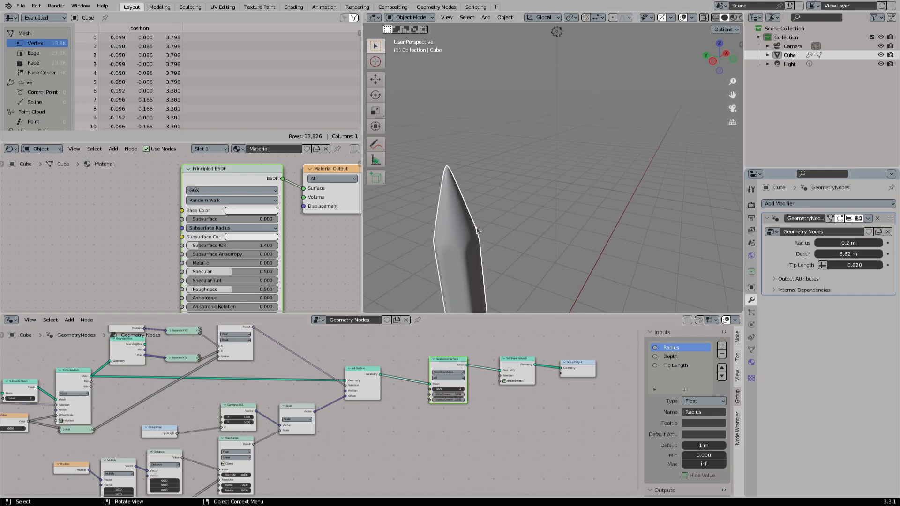
- Annotate the curved edges where the crystal's tip begins, erase the strokes and return to the selection tool
mouse_move(440, 241)
middle_down()
mouse_move(499, 197)
mouse_move(456, 203)
middle_up()
click(379, 143)
click(414, 147)
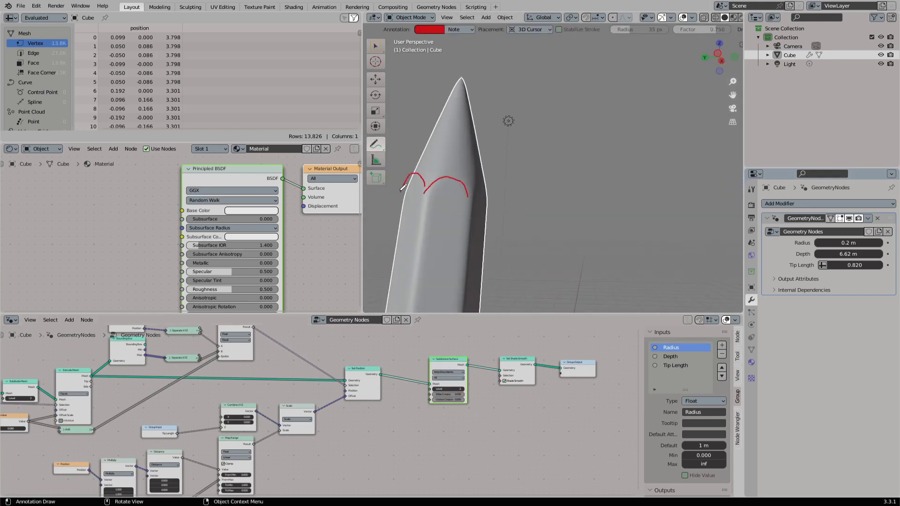
middle_drag(401, 190, 464, 173)
click(376, 145)
click(422, 200)
- Insert a Set Material node between Set Shade Smooth and Group Output and assign Material to it
scroll(546, 223, down, 4)
mouse_move(548, 224)
middle_down()
mouse_move(531, 227)
mouse_move(558, 201)
mouse_move(580, 217)
middle_up()
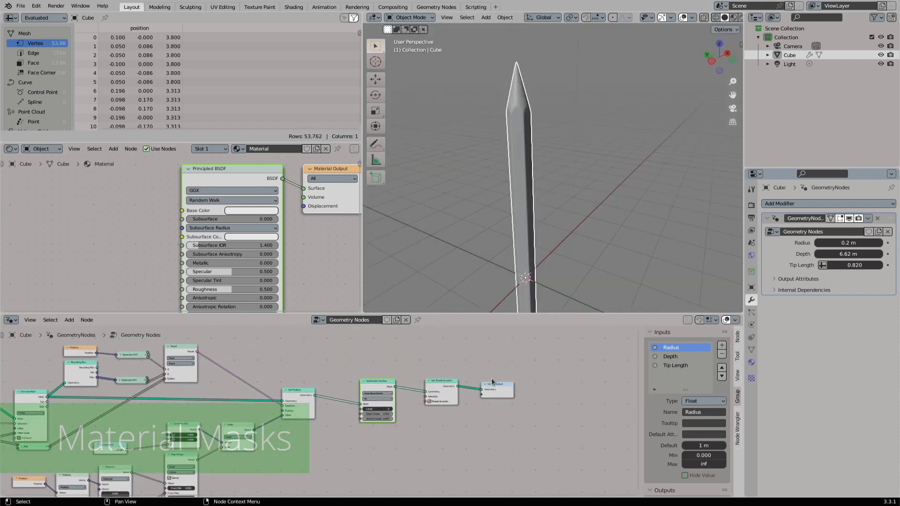
scroll(472, 383, up, 2)
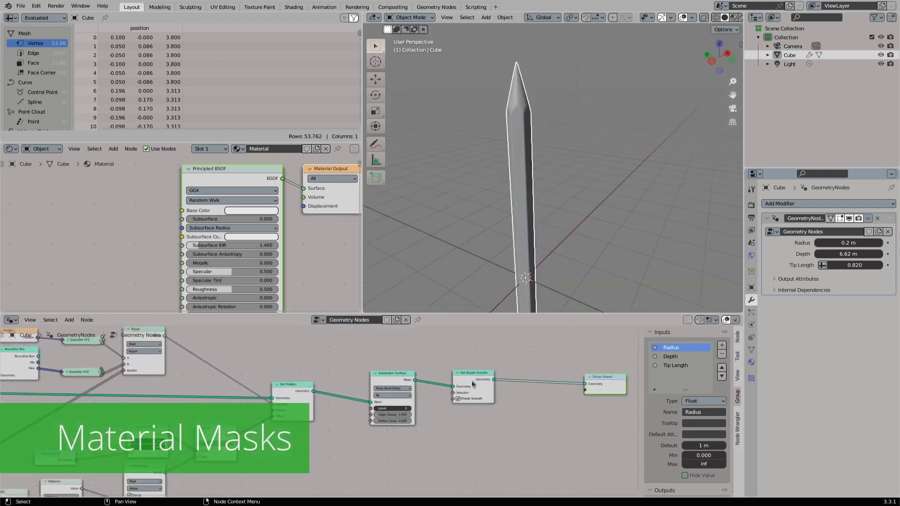
scroll(472, 384, up, 1)
drag(507, 376, 556, 398)
text(set mat)
key(Return)
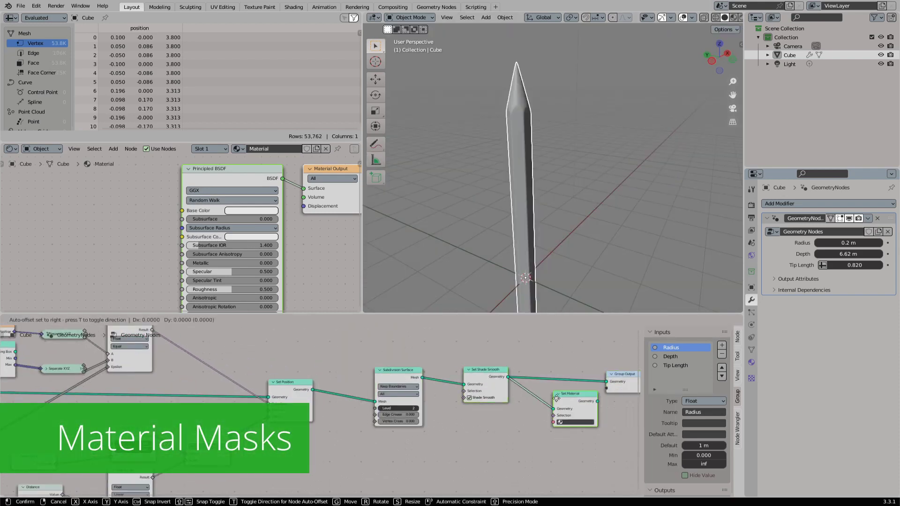
click(536, 371)
drag(607, 387, 607, 386)
click(549, 394)
click(549, 405)
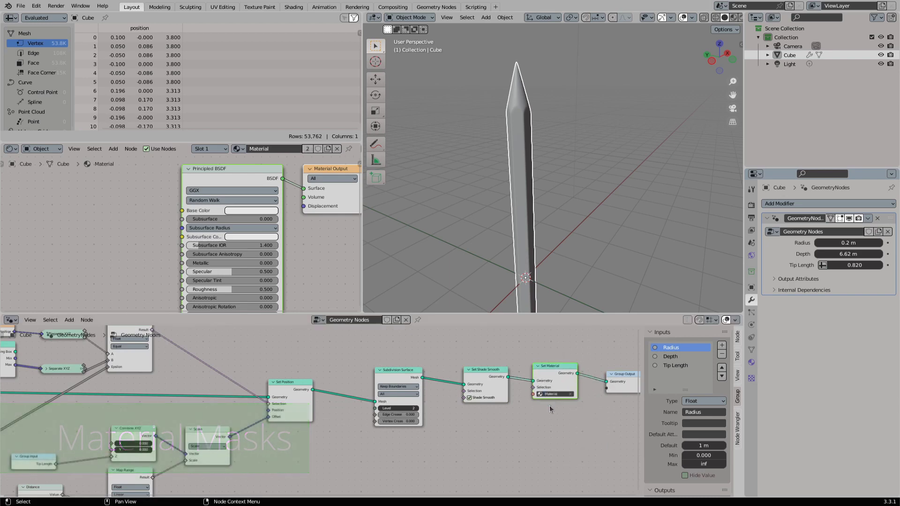
- Adjust the Set Material node's spacing and box-select the nodes from Subdivision Surface to Group Output
drag(558, 368, 562, 368)
middle_drag(562, 369, 484, 380)
drag(556, 393, 556, 393)
scroll(430, 401, down, 3)
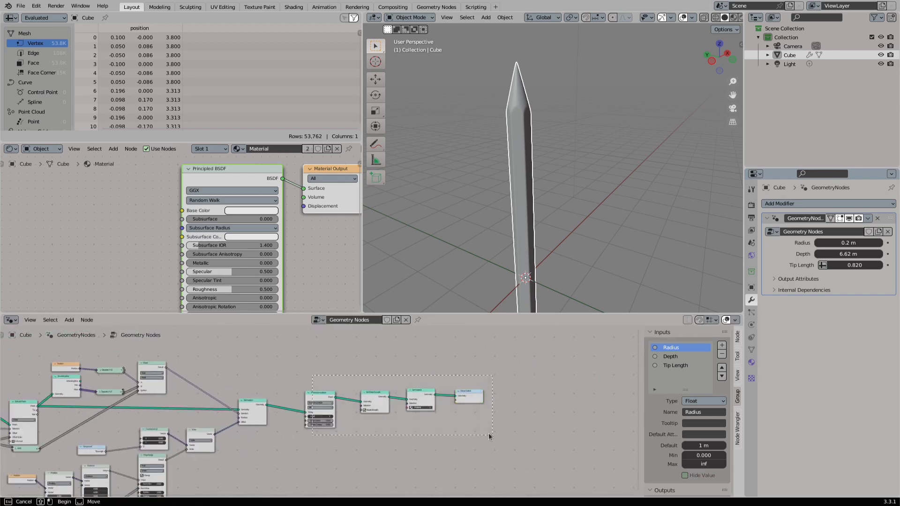
drag(488, 434, 492, 435)
middle_drag(169, 409, 370, 403)
scroll(369, 403, up, 1)
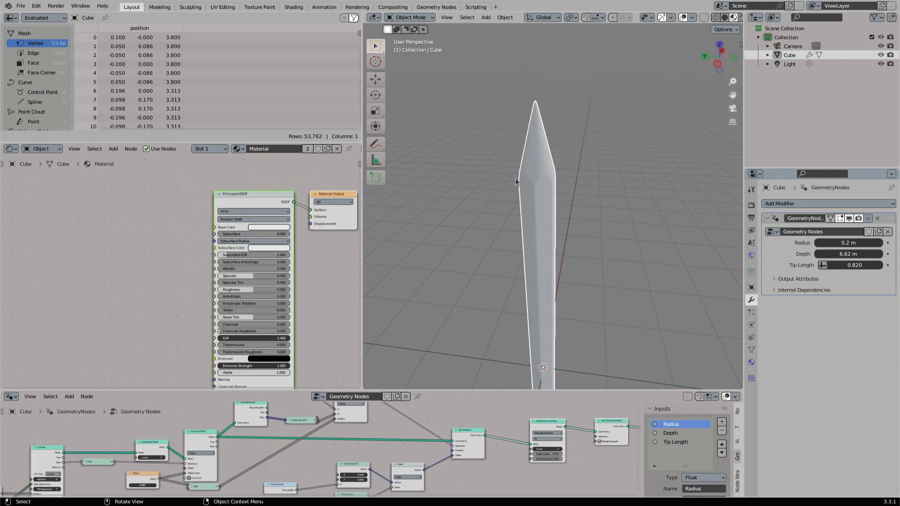
- Annotate a circle around the crystal's centre in top view, erase it and return to the selection tool
middle_drag(552, 164, 537, 205)
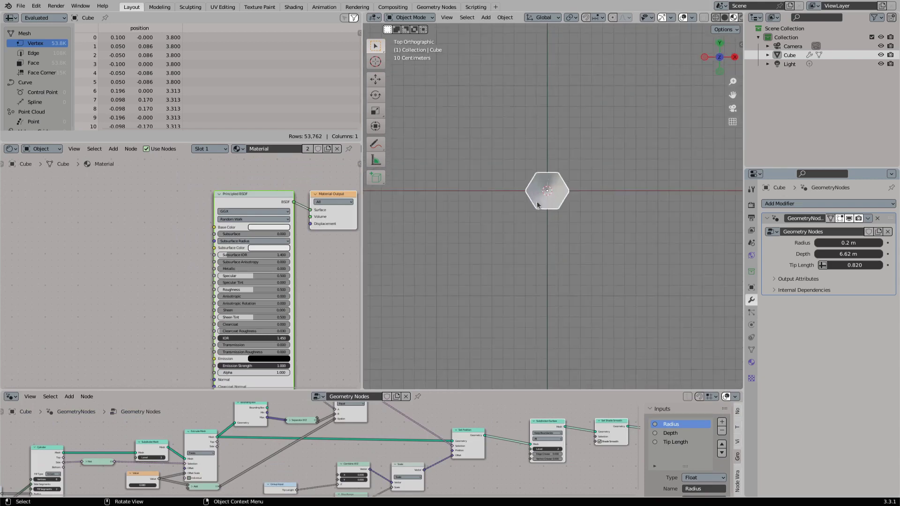
scroll(537, 204, up, 3)
drag(375, 144, 424, 147)
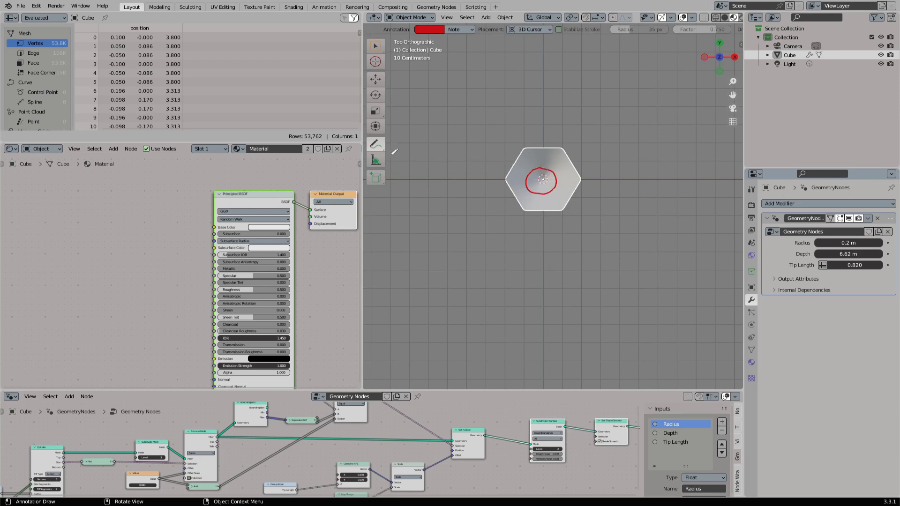
drag(373, 149, 435, 197)
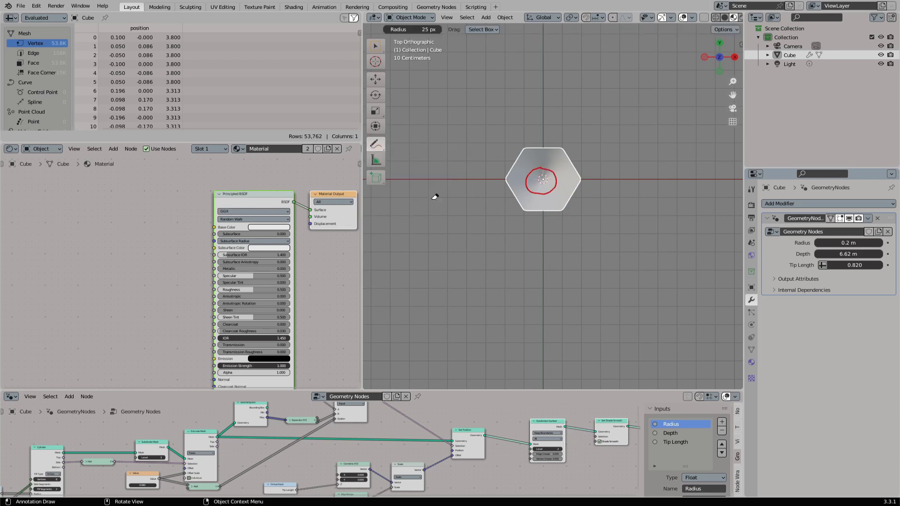
click(376, 46)
- Add a Texture Coordinate node to the material and preview its Object output on the crystal
middle_drag(532, 211, 533, 145)
scroll(533, 144, down, 4)
middle_drag(81, 213, 159, 218)
key(shift+a)
click(159, 218)
text(te)
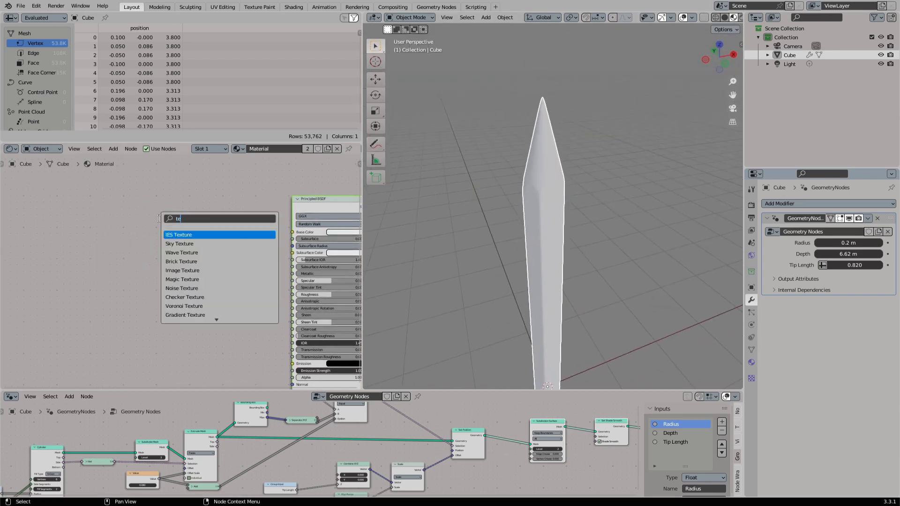
text(xture co)
key(Return)
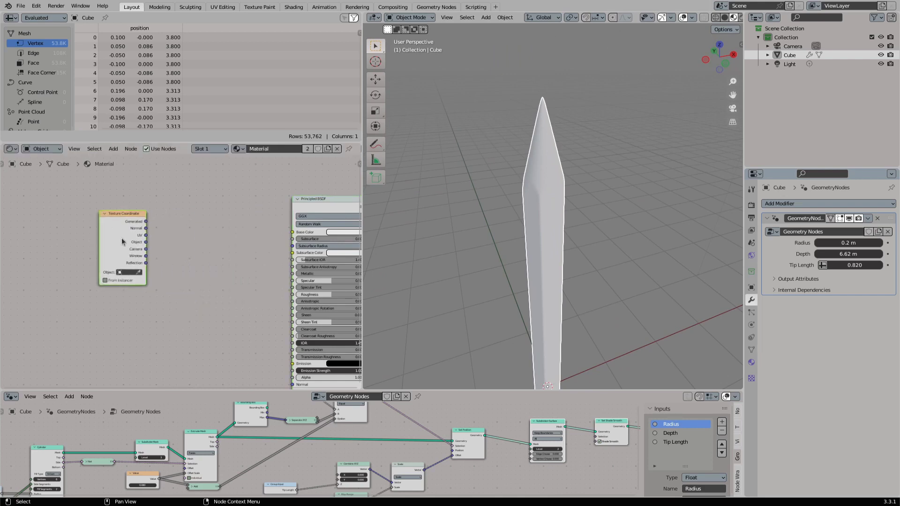
click(64, 224)
ctrl+shift+click(80, 229)
ctrl+shift+click(81, 229)
ctrl+shift+click(81, 228)
ctrl+shift+click(80, 229)
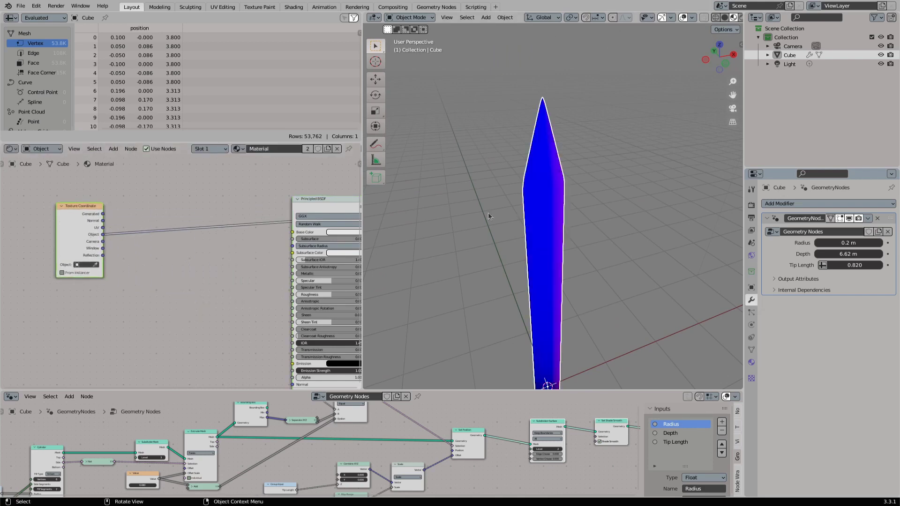
- Add a Vector Math Distance node fed by the Object coordinates and preview its value on the crystal
middle_drag(489, 215, 470, 211)
drag(150, 245, 151, 245)
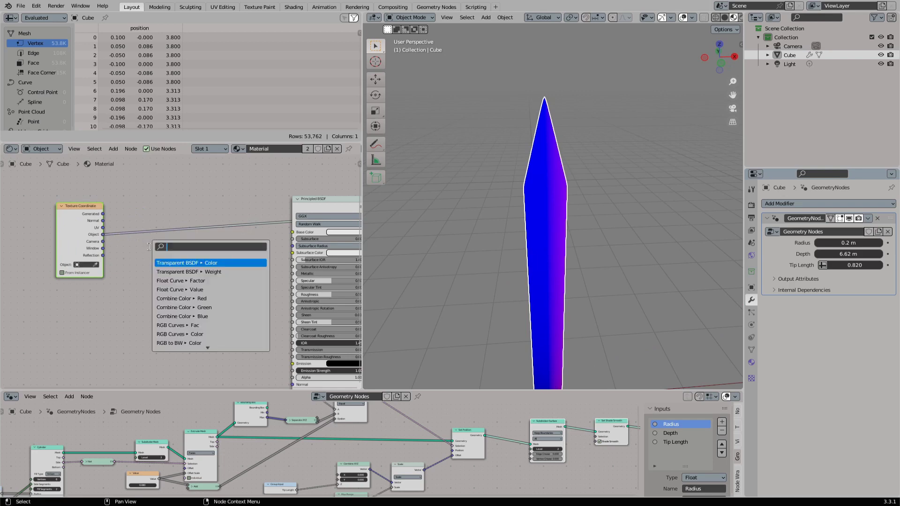
text(dist)
key(Return)
click(156, 231)
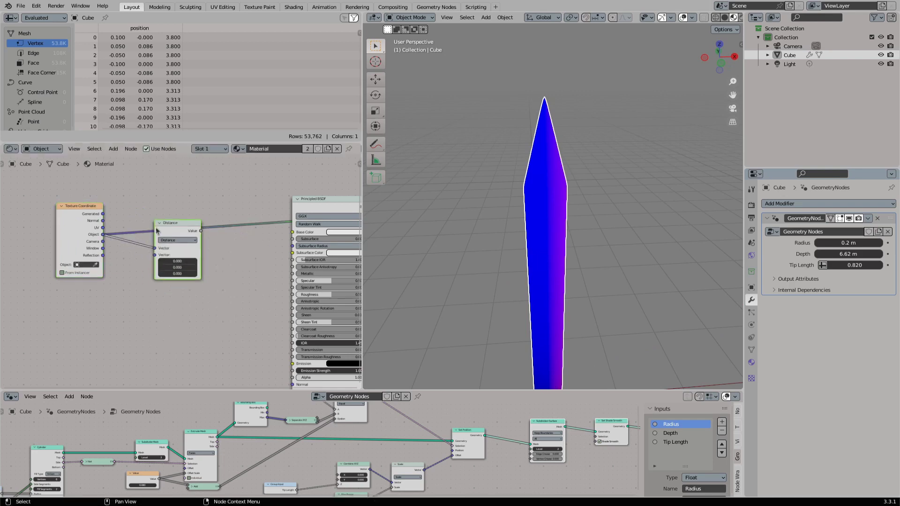
middle_drag(382, 243, 556, 307)
- Insert a Vector Math Multiply node between the Texture Coordinate's Object output and the Distance node
drag(81, 234, 121, 280)
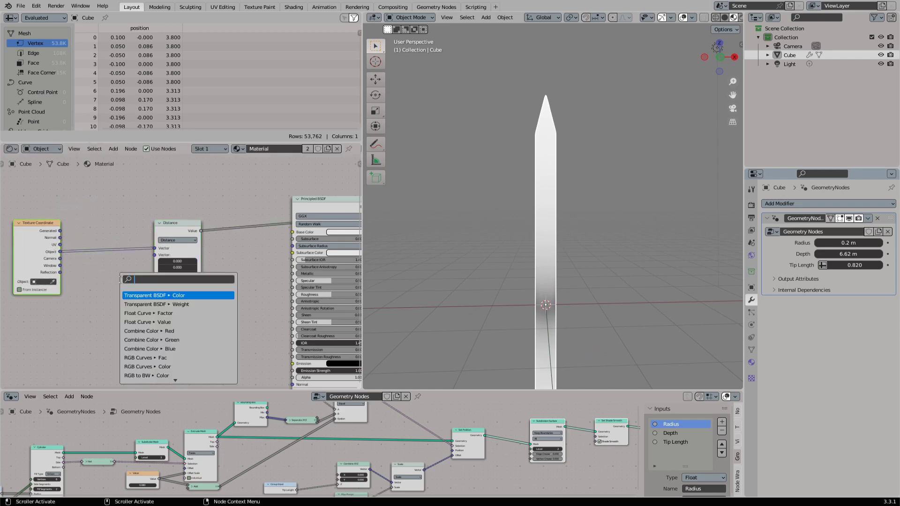
text(mul)
key(Return)
click(121, 248)
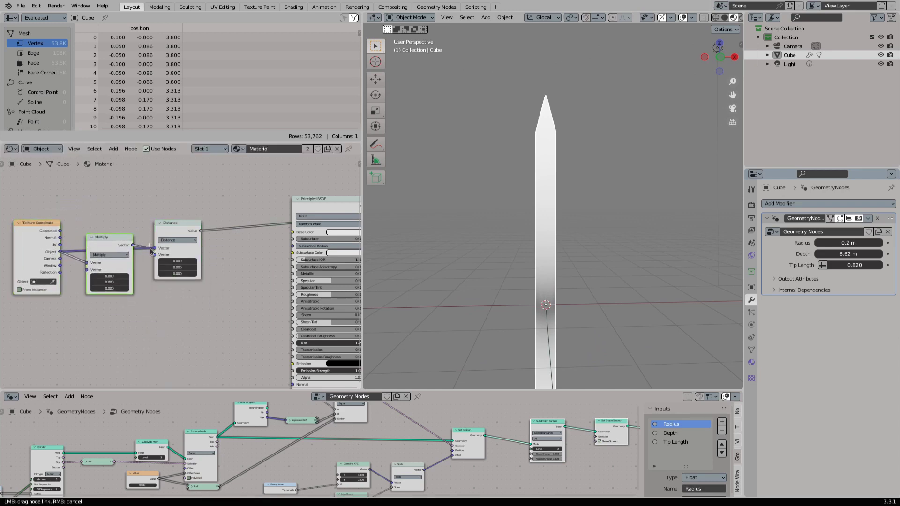
drag(150, 249, 154, 249)
- Set the Multiply vector to 1, 1, 0 and remove the extra link into Distance's second vector
click(106, 277)
text(1)
key(Tab)
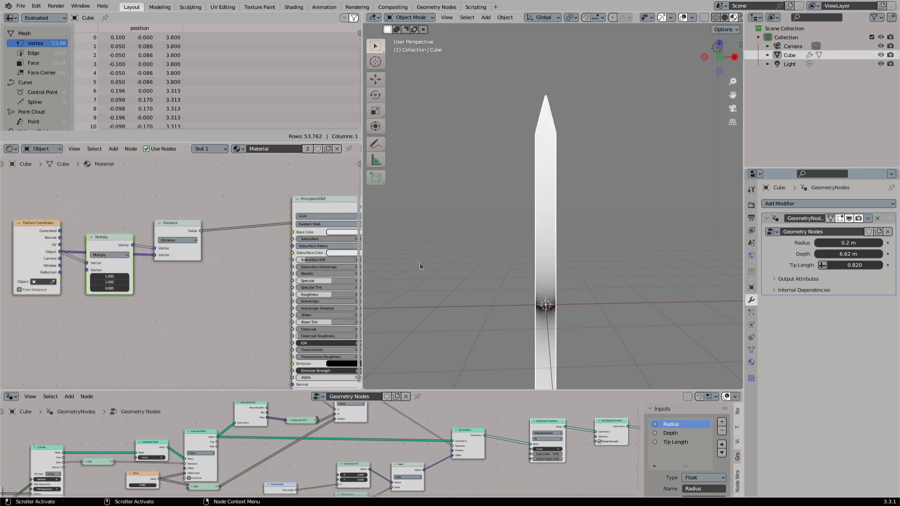
ctrl+right_drag(158, 245, 127, 265)
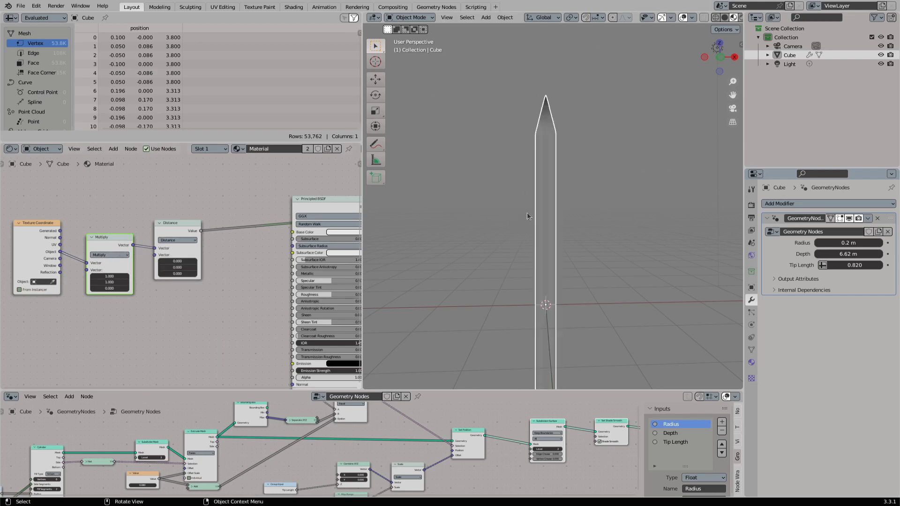
- View the crystal from the top and insert a Map Range node after the Distance node
middle_drag(551, 154, 557, 245)
key(KP_7)
scroll(541, 205, up, 5)
scroll(539, 204, up, 2)
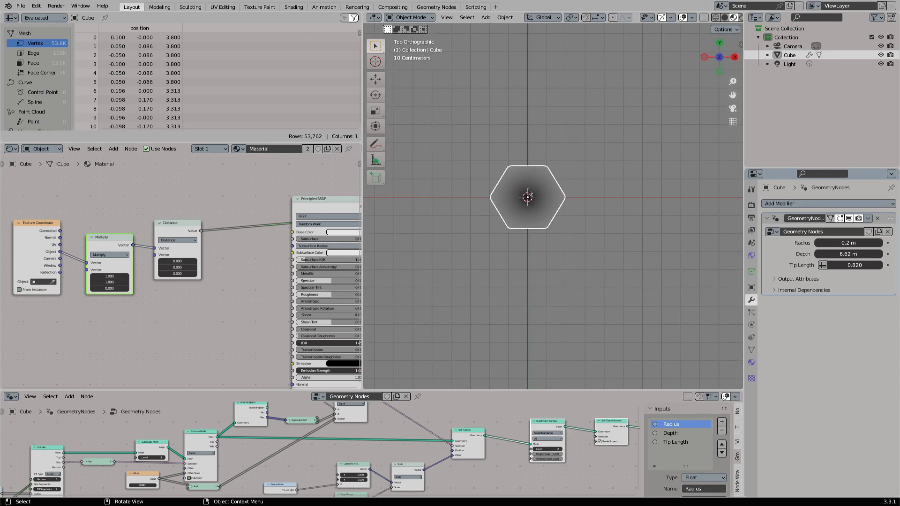
middle_drag(198, 230, 151, 257)
drag(154, 258, 196, 212)
text(map)
key(Return)
click(173, 231)
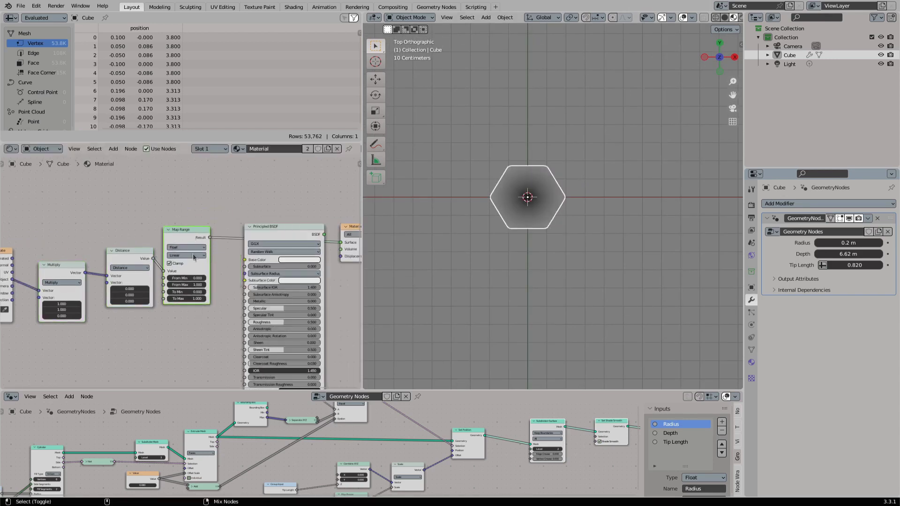
- Set the Map Range node's From Min to 0.070 and From Max to 0.080
scroll(192, 277, up, 2)
mouse_move(187, 289)
mouse_down()
mouse_move(169, 289)
mouse_move(198, 280)
mouse_move(176, 289)
mouse_move(183, 280)
mouse_up()
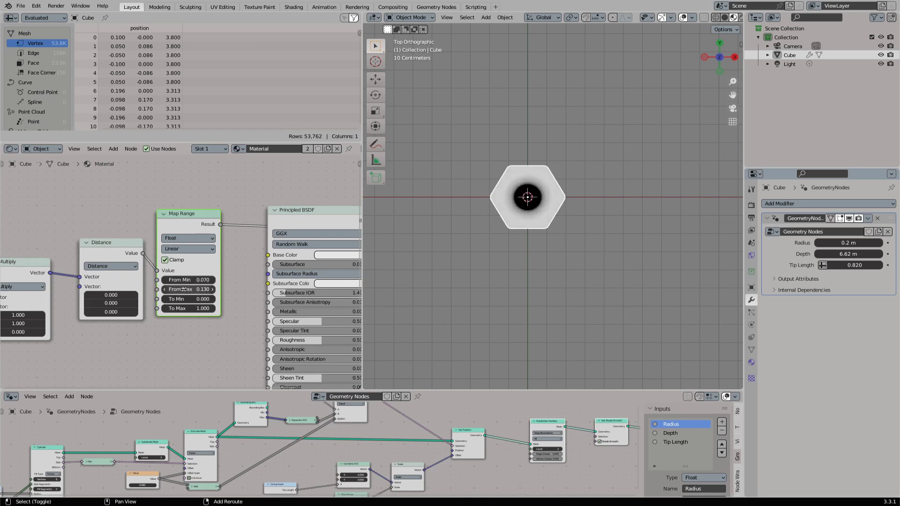
click(194, 289)
text(.08)
key(Return)
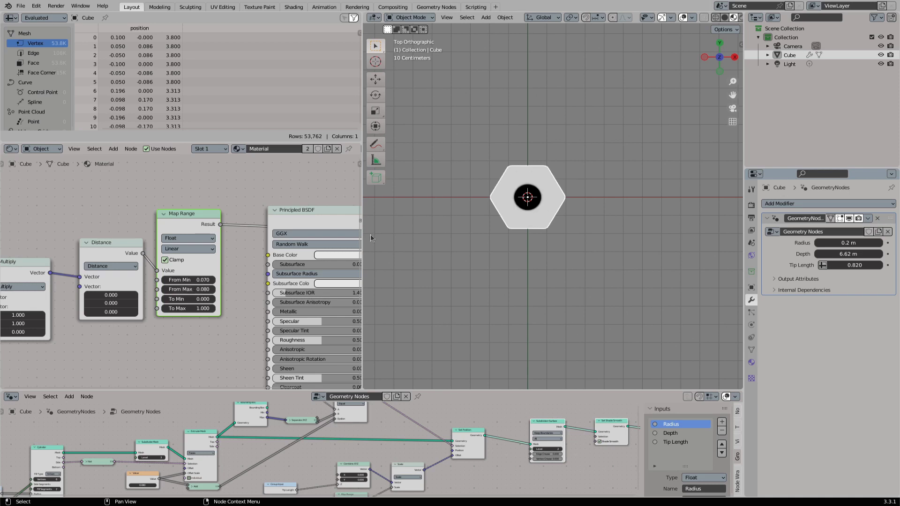
- Test the tip mask with a crystal Radius of 0.79 m and undo the radius change
mouse_move(370, 235)
middle_down()
mouse_move(572, 173)
mouse_move(551, 218)
mouse_move(552, 249)
mouse_move(547, 172)
mouse_move(588, 138)
mouse_move(575, 122)
mouse_move(549, 218)
middle_up()
scroll(549, 217, up, 6)
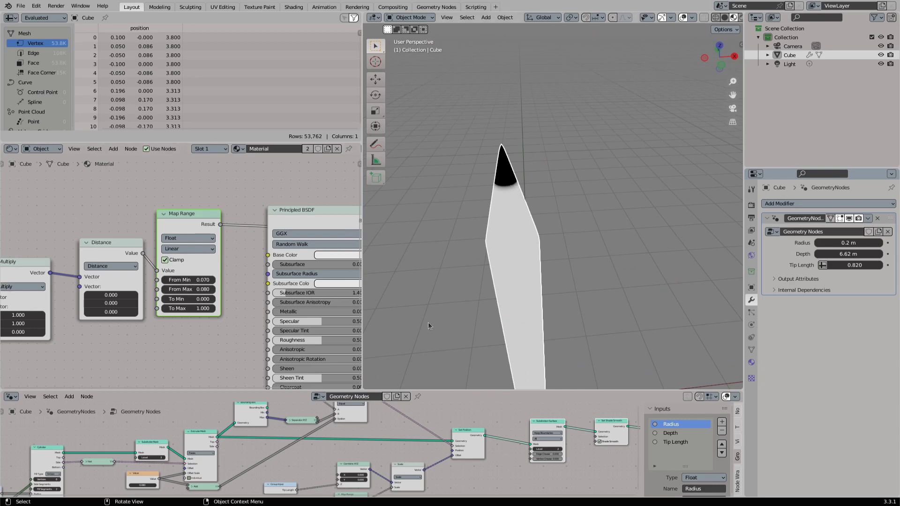
drag(847, 243, 881, 243)
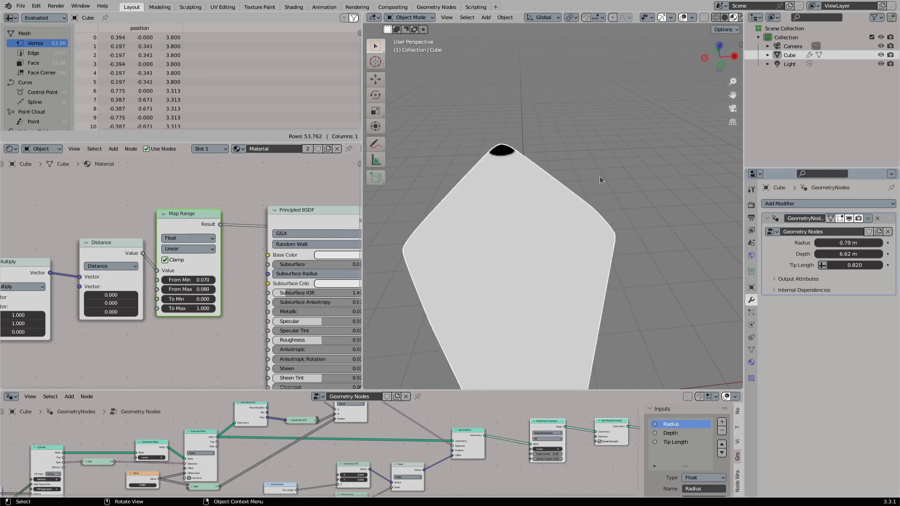
scroll(517, 192, down, 4)
key(ctrl+z)
- Save the file
key(ctrl+s)
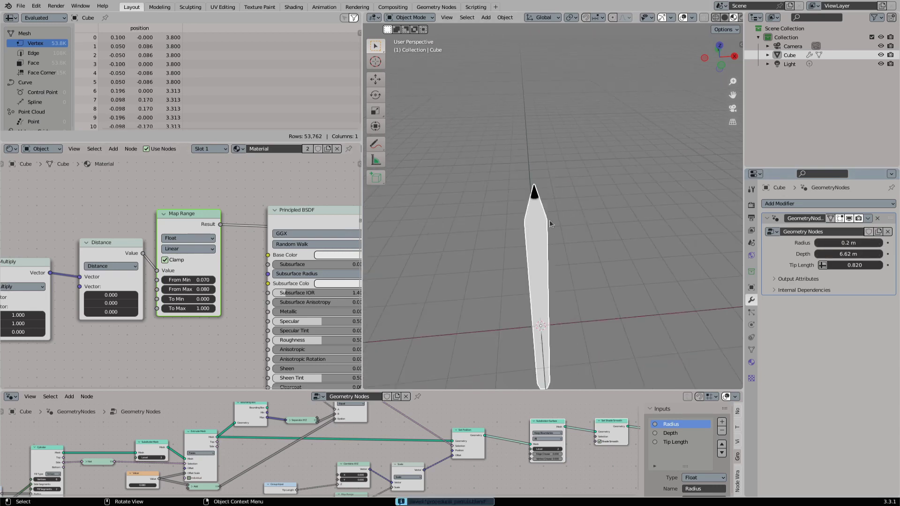
middle_drag(61, 463, 190, 437)
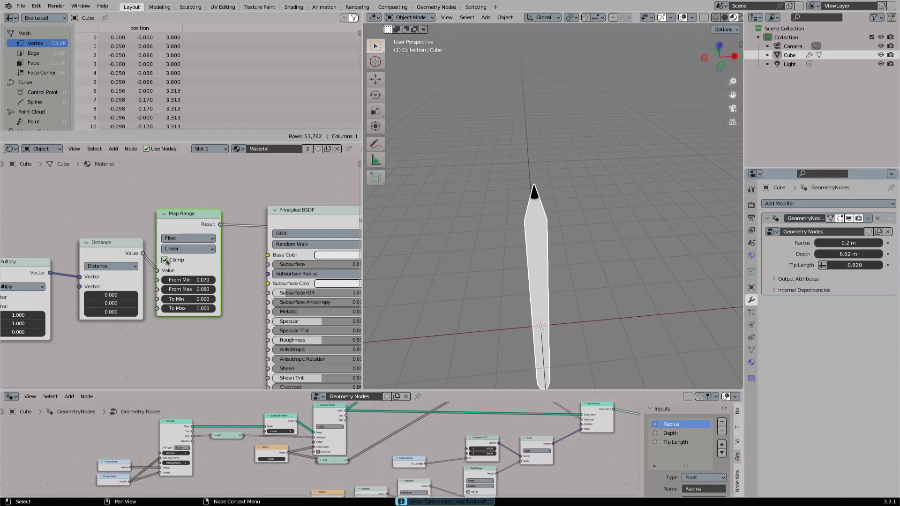
middle_drag(189, 281, 292, 305)
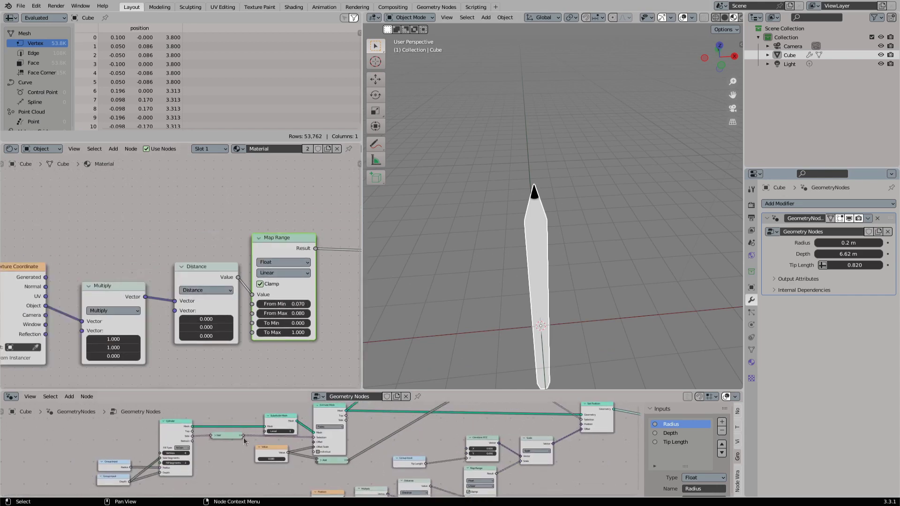
scroll(194, 425, up, 1)
middle_drag(194, 425, 245, 442)
- Insert a Store Named Attribute node between Cylinder and Subdivide Mesh and maximize the Geometry Nodes editor
drag(222, 446, 240, 426)
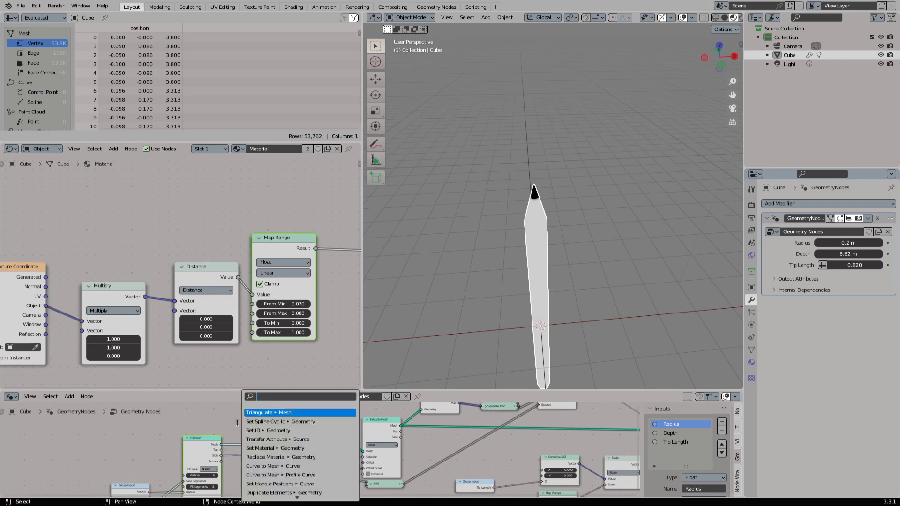
key(Escape)
key(shift+a)
click(205, 310)
text(named)
key(Down)
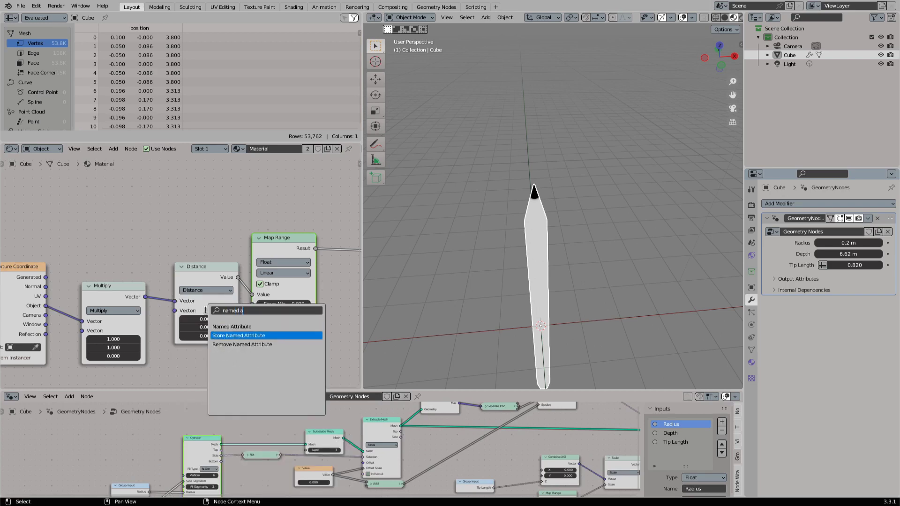
key(Return)
click(244, 406)
key(ctrl+space)
scroll(287, 201, up, 5)
drag(288, 197, 291, 214)
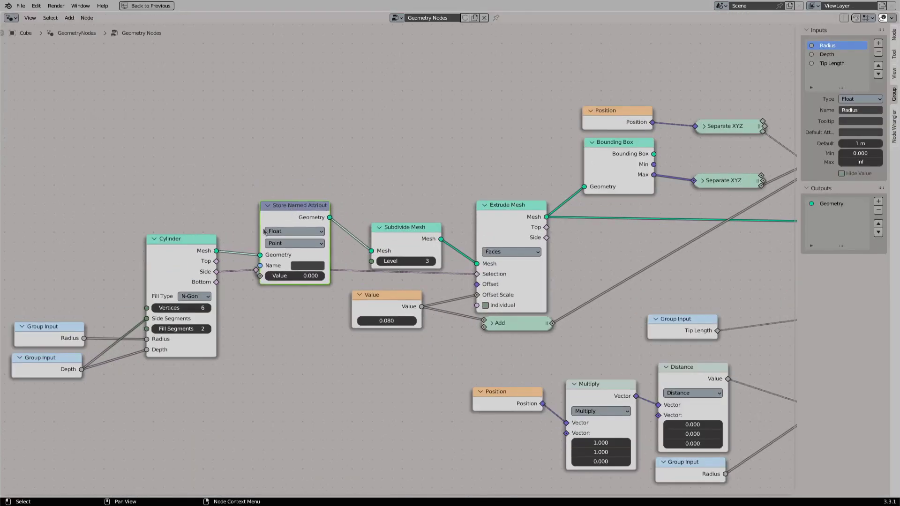
- Name the new Store Named Attribute node's attribute radius and feed its value from the Radius group input
middle_drag(219, 263, 314, 260)
click(398, 263)
text(radius)
key(Return)
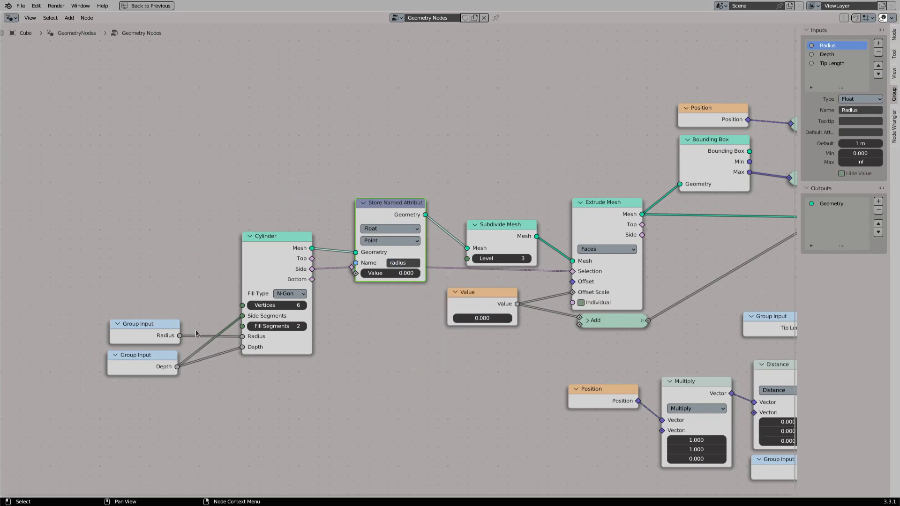
drag(179, 335, 356, 273)
- Tidy the positions of the Radius input and Store Named Attribute nodes, restore the multi-editor layout and save the file
drag(386, 214, 390, 190)
click(382, 278)
drag(384, 274, 387, 295)
drag(388, 189, 389, 202)
drag(147, 325, 134, 256)
key(ctrl+space)
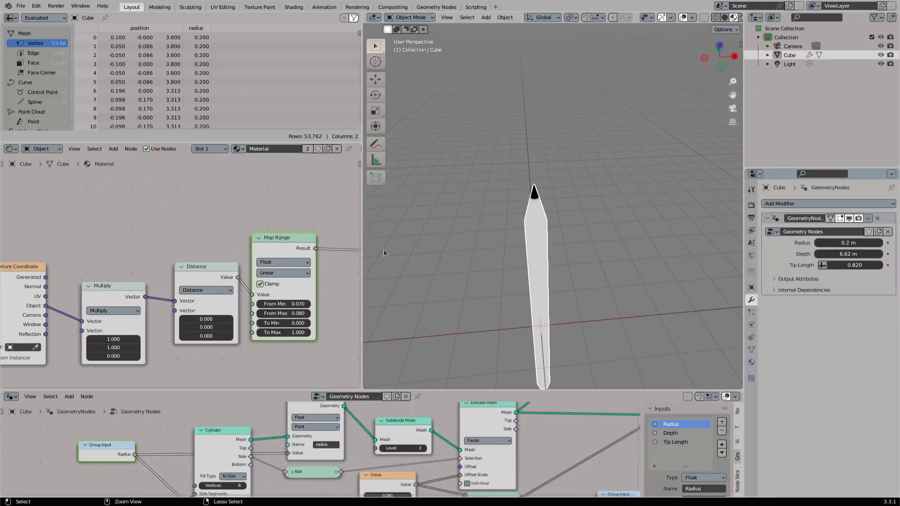
key(ctrl+s)
- Add an Attribute node reading radius to the material, placed above the Texture Coordinate node
scroll(150, 243, down, 3)
scroll(197, 254, up, 1)
key(shift+a)
text(satt)
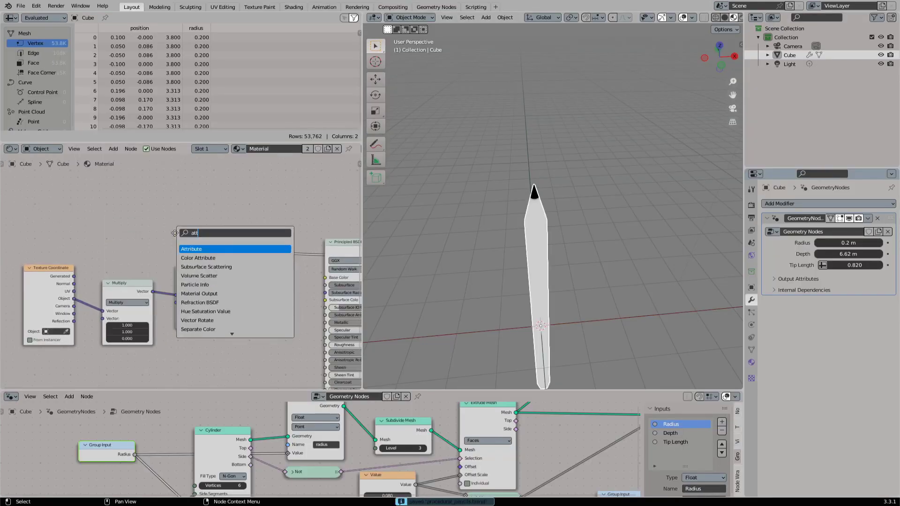
key(Return)
click(93, 192)
click(119, 244)
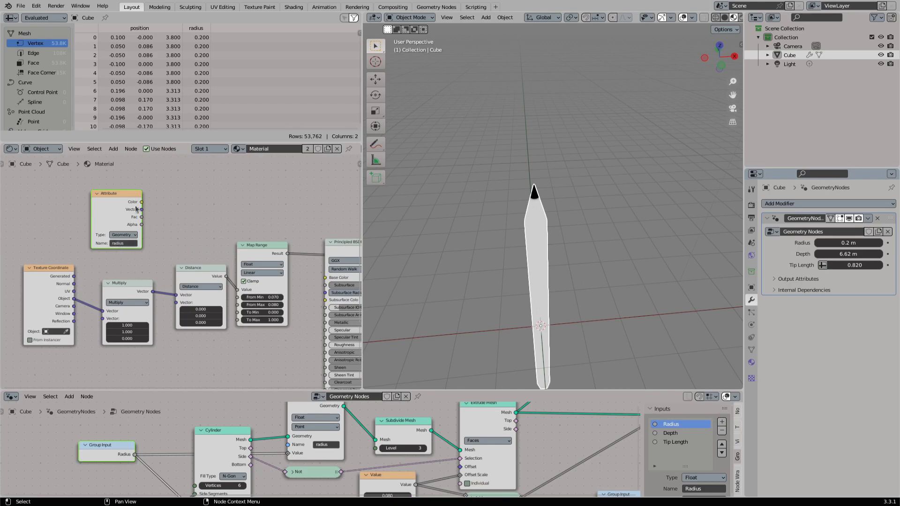
drag(137, 208, 90, 204)
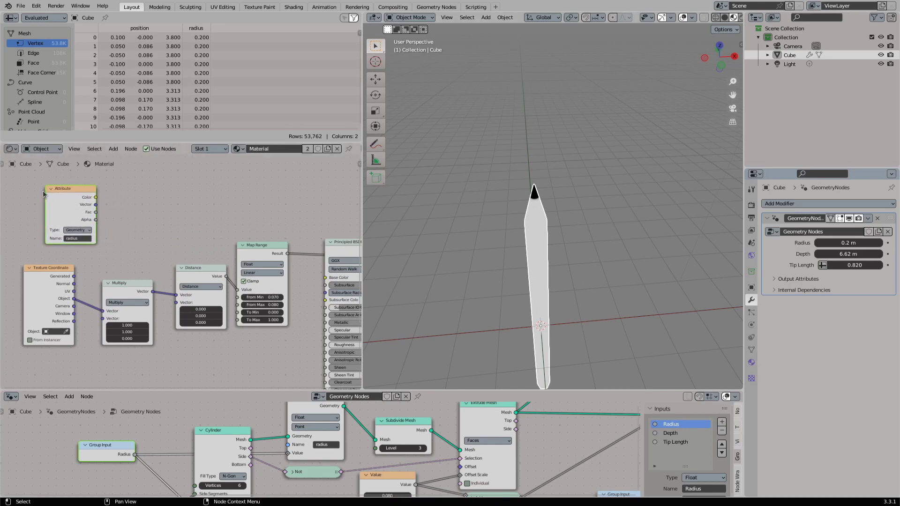
- Divide the radius attribute's Fac by 2 with a Math node and feed the result into the Map Range's From Max
drag(96, 212, 155, 209)
text(div)
key(Return)
click(133, 195)
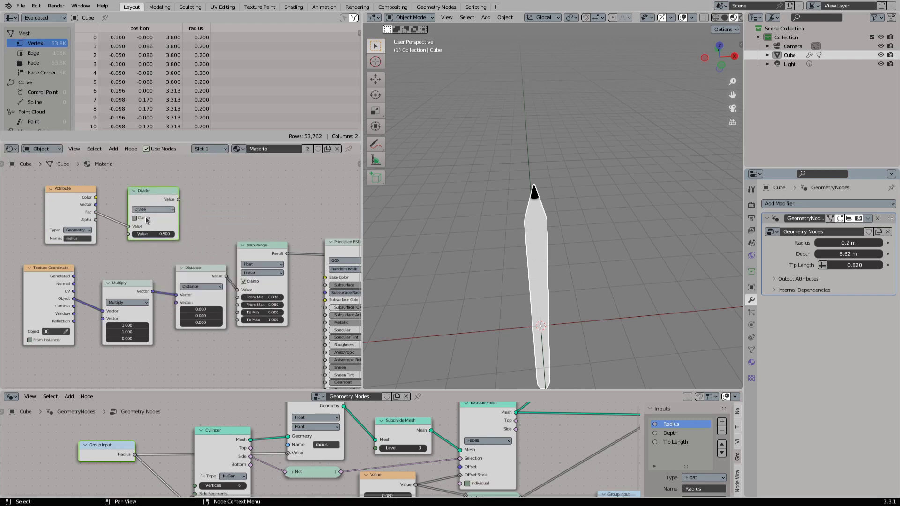
click(165, 234)
text(2)
drag(143, 197, 239, 306)
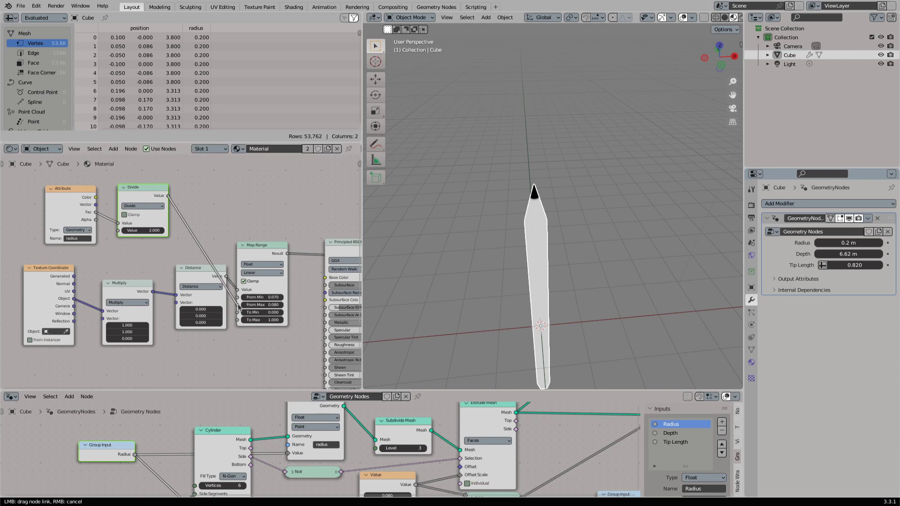
drag(238, 307, 238, 306)
- Subtract 0.010 from the Divide result with a Math node and connect it to the Map Range's From Min
drag(94, 199, 77, 202)
drag(139, 200, 191, 193)
text(sub)
key(Return)
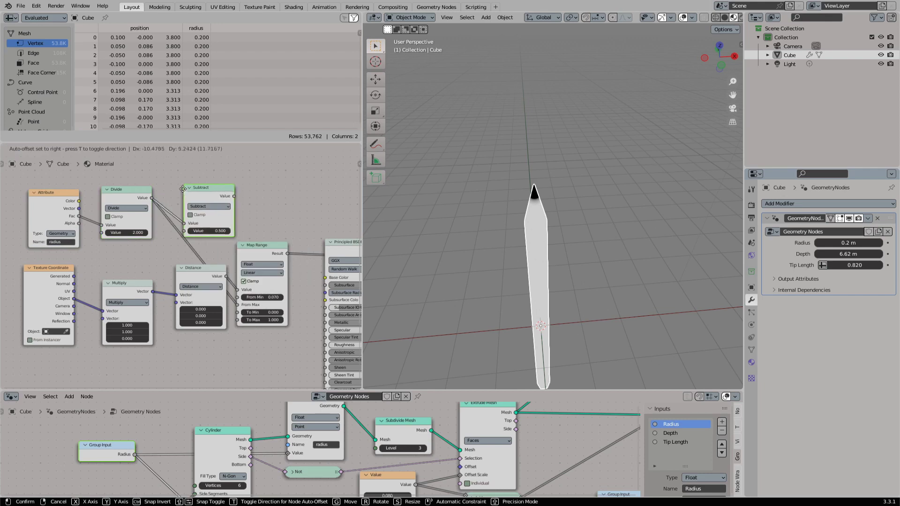
click(184, 188)
double_click(207, 227)
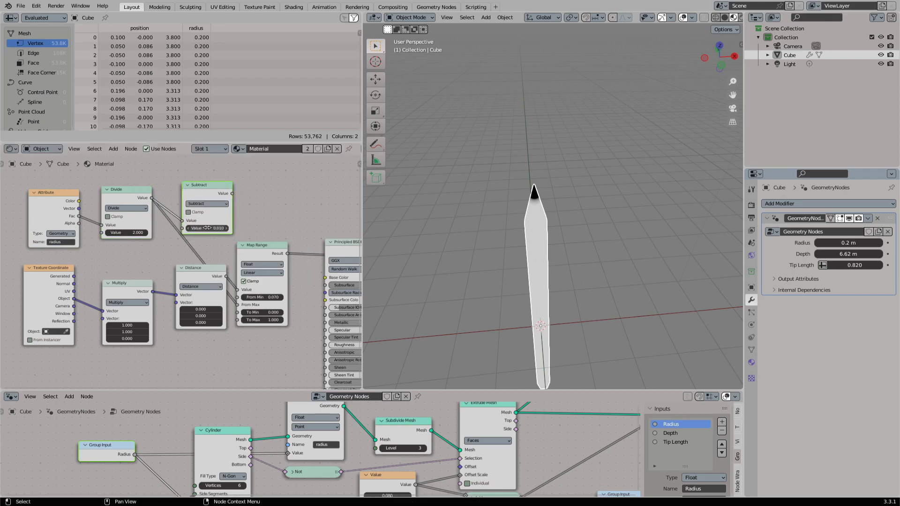
drag(232, 193, 237, 297)
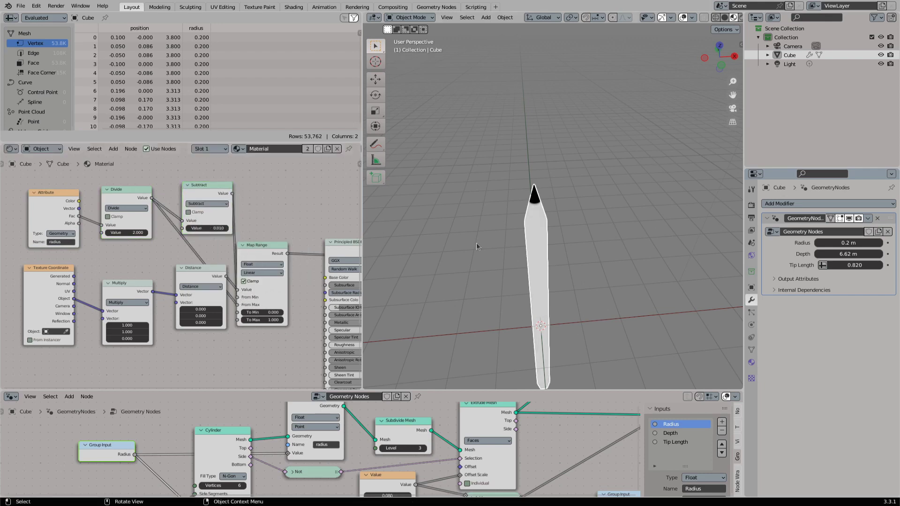
- Inspect the tip mask's lower edge up close, sketch a jagged annotation along it and erase the sketch
scroll(476, 247, up, 6)
scroll(545, 257, down, 2)
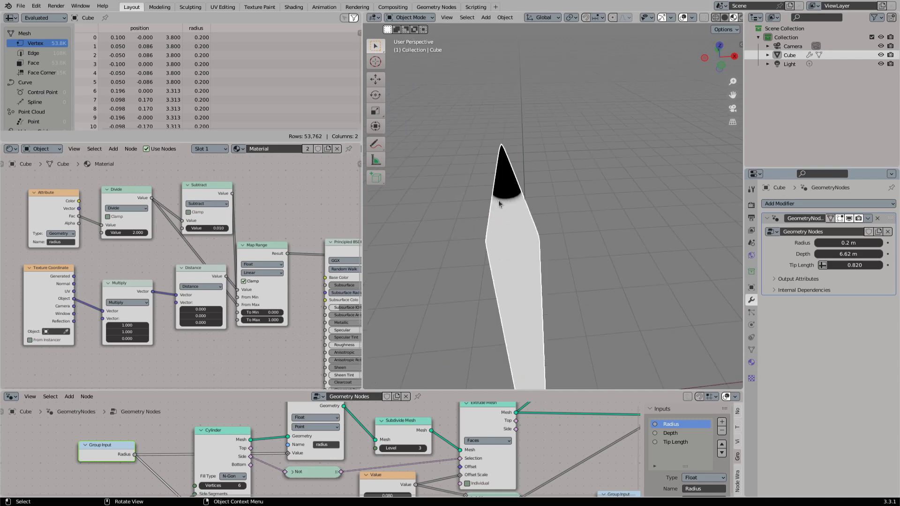
middle_drag(499, 201, 522, 191)
scroll(521, 191, up, 3)
drag(383, 145, 418, 149)
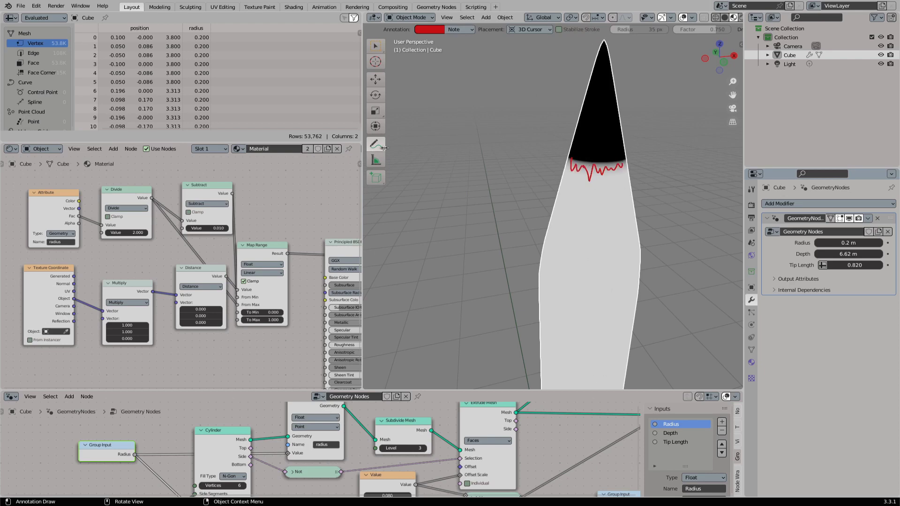
drag(383, 148, 433, 200)
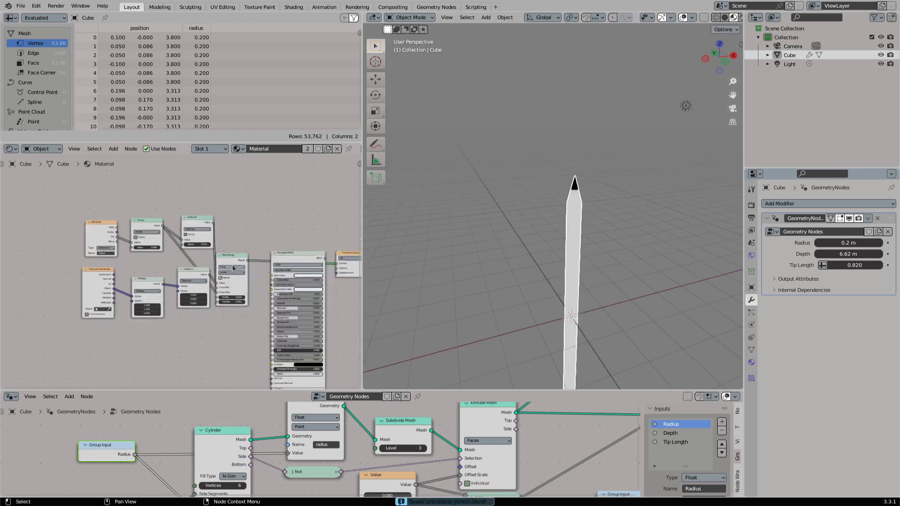
- Delete the unused Principled BSDF node from the material
click(275, 314)
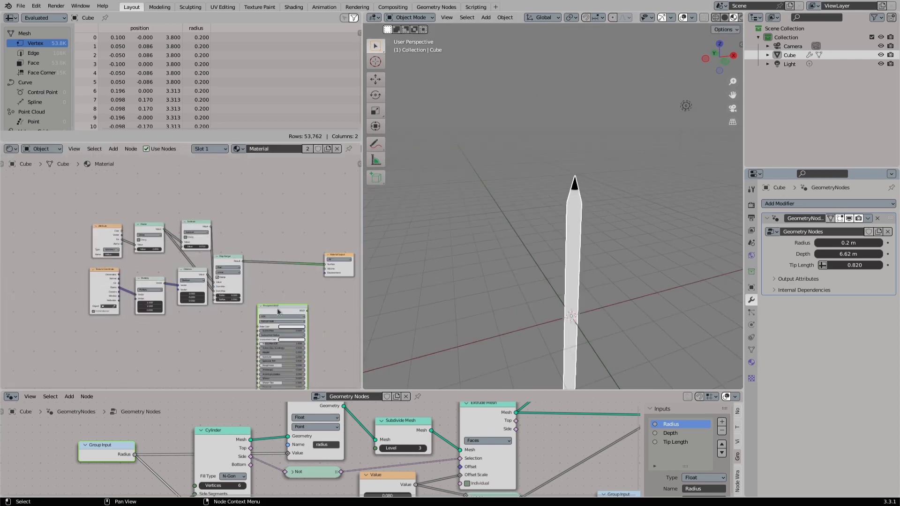
key(x)
key(shift+a)
click(113, 209)
- Enclose all the tip mask nodes in a frame and label it Inner Mask
drag(79, 206, 239, 283)
key(g)
click(247, 251)
key(F2)
text(In)
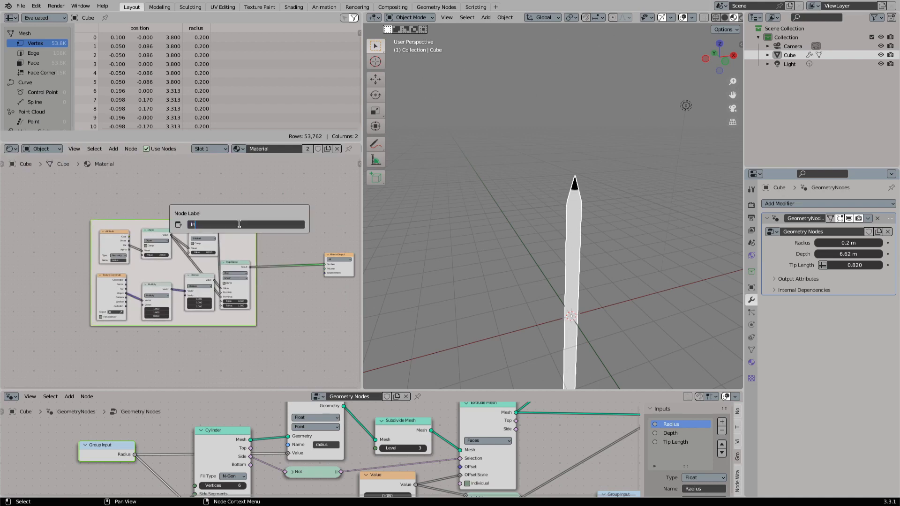
text(ner Mask)
key(Return)
- Annotate a scalloped boundary and vertical strokes below the crystal's tip, erase them and return to the material view
drag(376, 145, 415, 147)
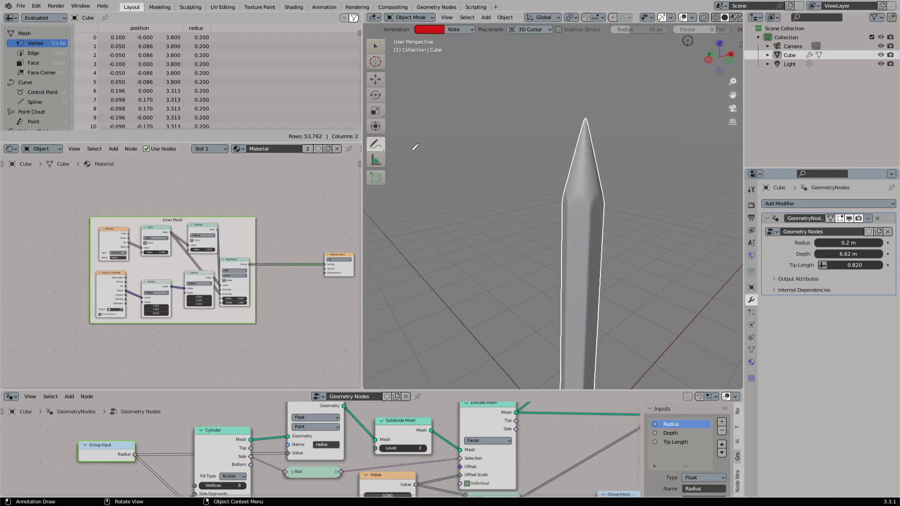
shift+middle_drag(568, 256, 565, 239)
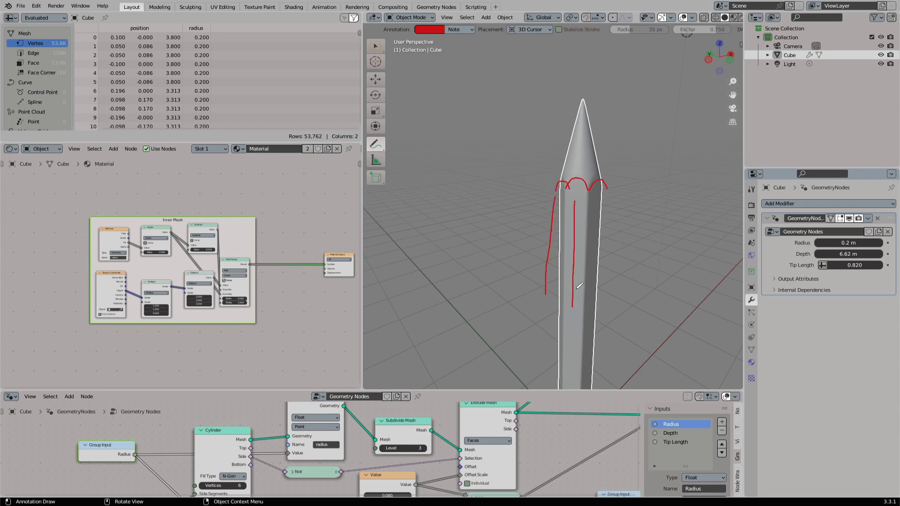
drag(375, 146, 421, 201)
mouse_move(564, 188)
mouse_down()
mouse_move(551, 236)
mouse_move(599, 249)
mouse_up()
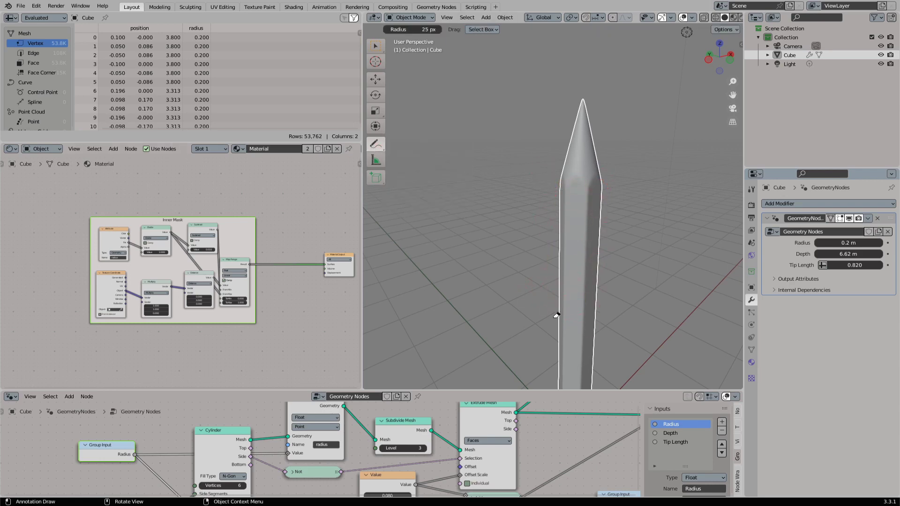
click(715, 17)
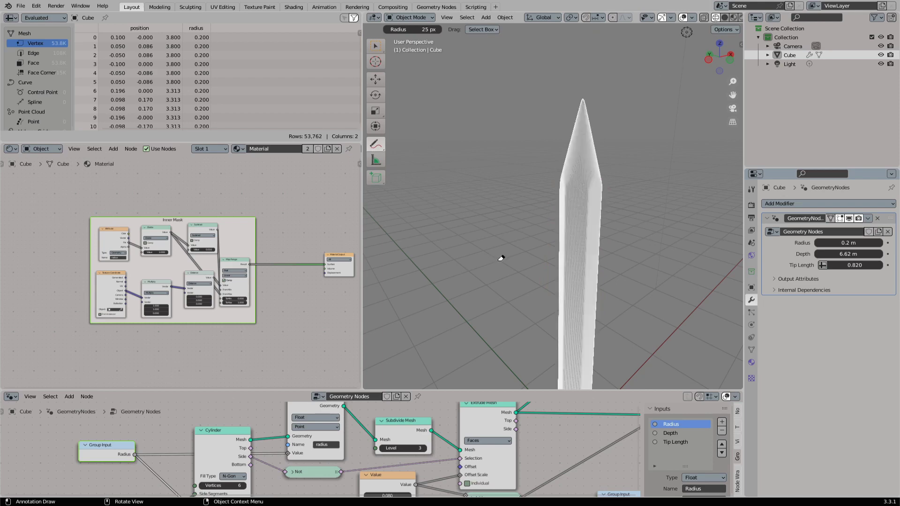
click(734, 17)
- Maximize the Geometry Nodes editor and move the Cylinder with its Group Input nodes away from Store Named Attribute to make room
scroll(289, 444, down, 5)
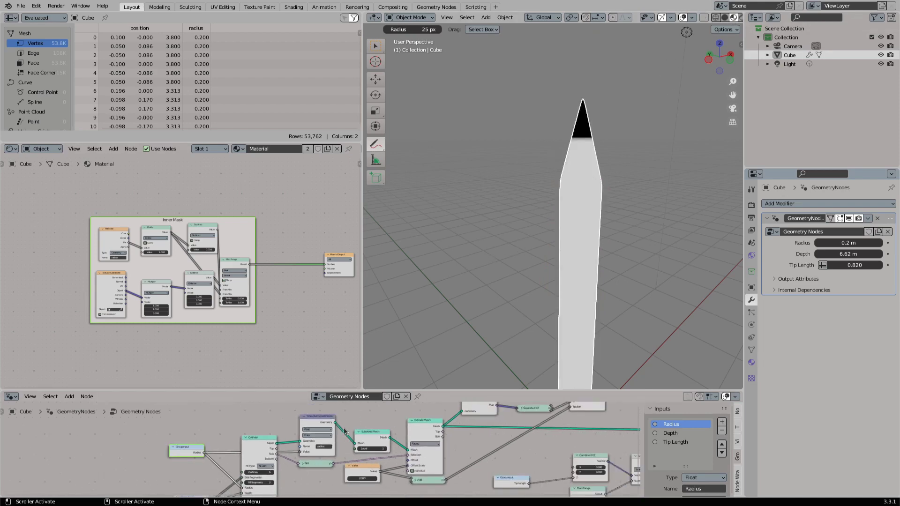
key(ctrl+space)
key(ctrl+s)
scroll(478, 222, up, 2)
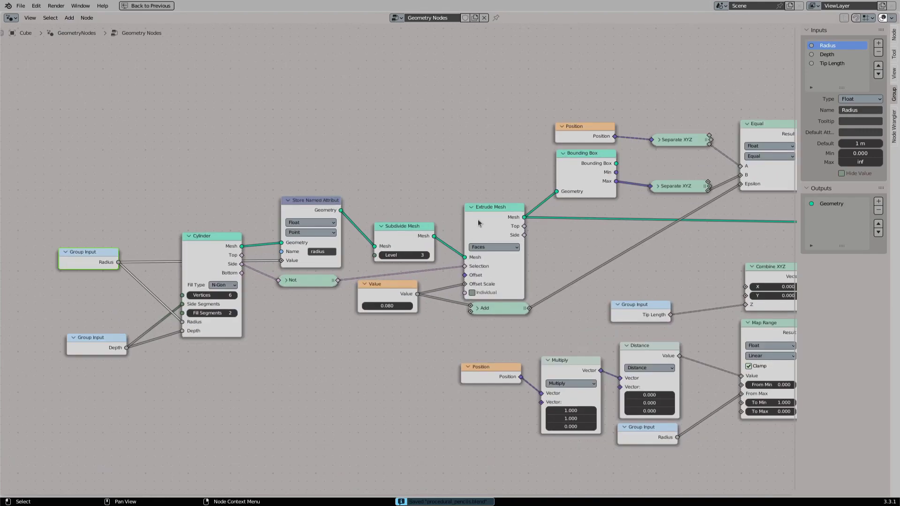
middle_drag(43, 233, 164, 224)
drag(178, 219, 337, 363)
key(g)
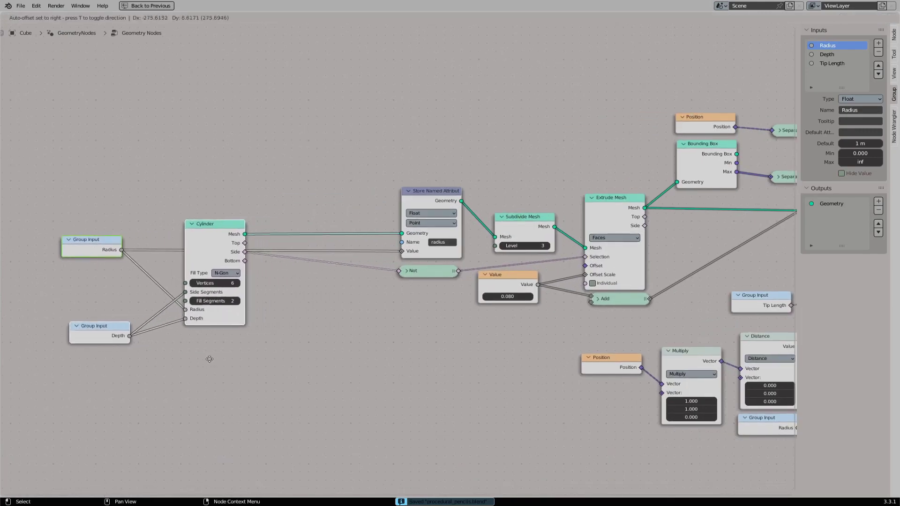
click(203, 358)
click(241, 236)
drag(240, 236, 294, 178)
key(Escape)
- Insert a second Store Named Attribute node between Cylinder and the radius attribute node
key(shift+a)
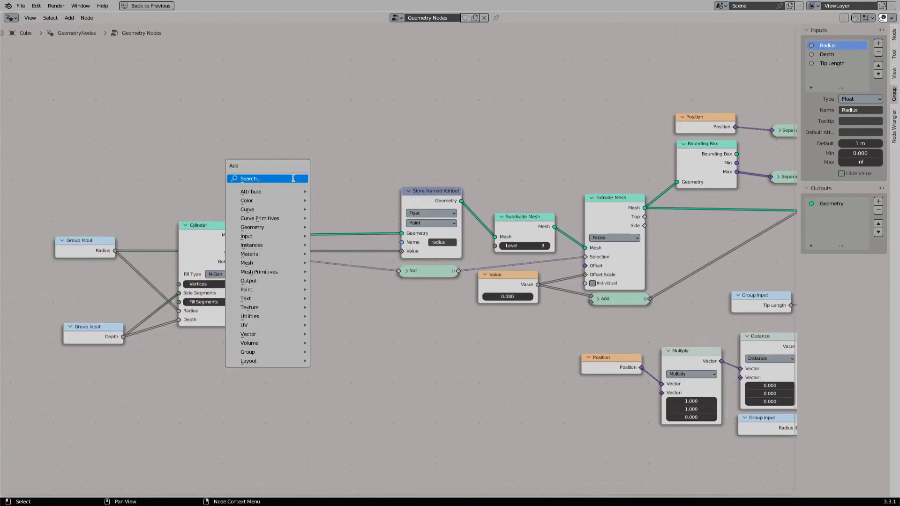
click(293, 178)
text(stor)
key(Return)
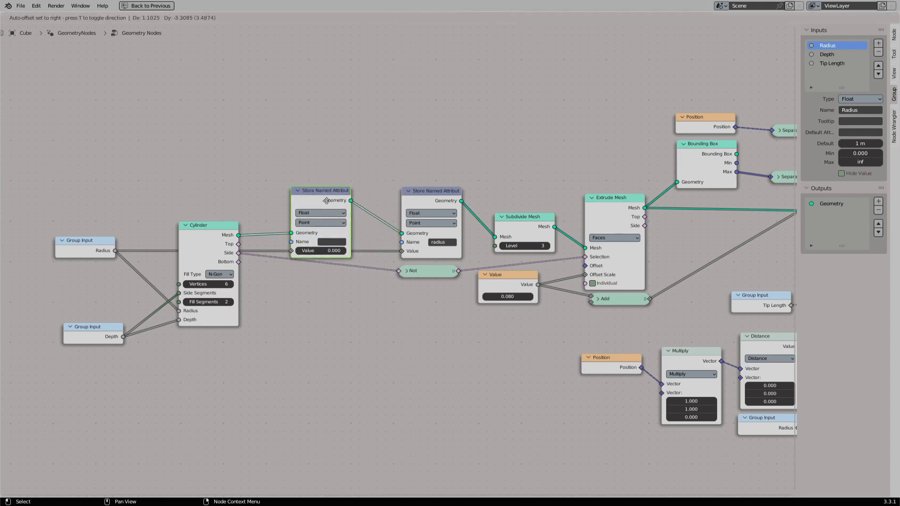
click(244, 250)
- Feed the new attribute's value from the Cylinder's Side output, name it sides and save the file
drag(238, 253, 297, 256)
click(331, 246)
text(sid)
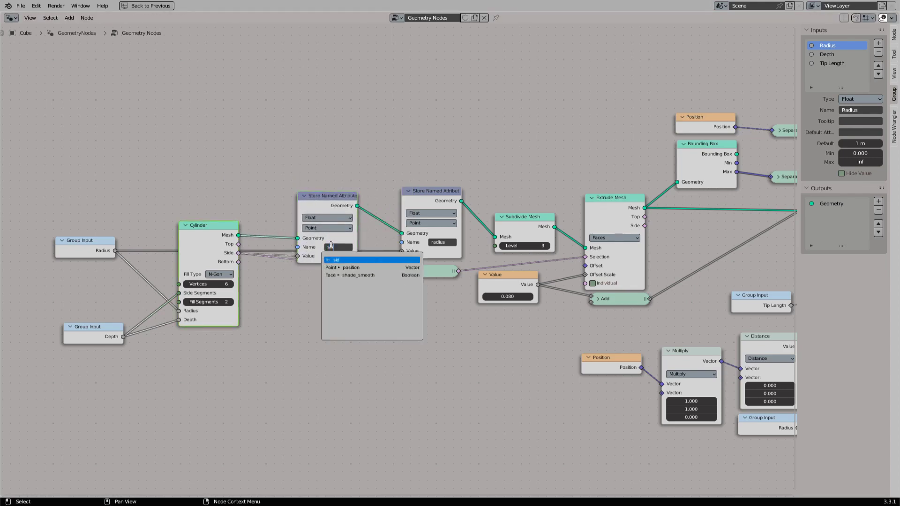
text(es)
key(Return)
drag(336, 206, 346, 184)
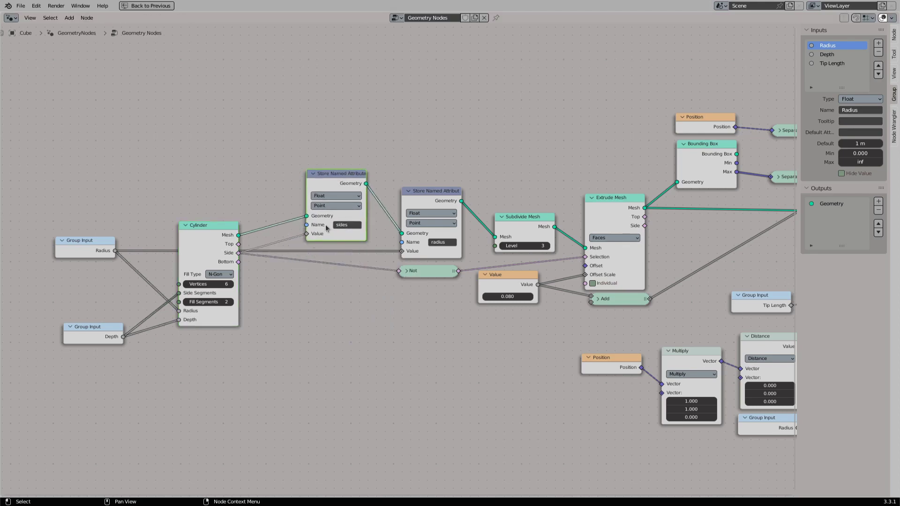
key(ctrl+s)
key(ctrl+space)
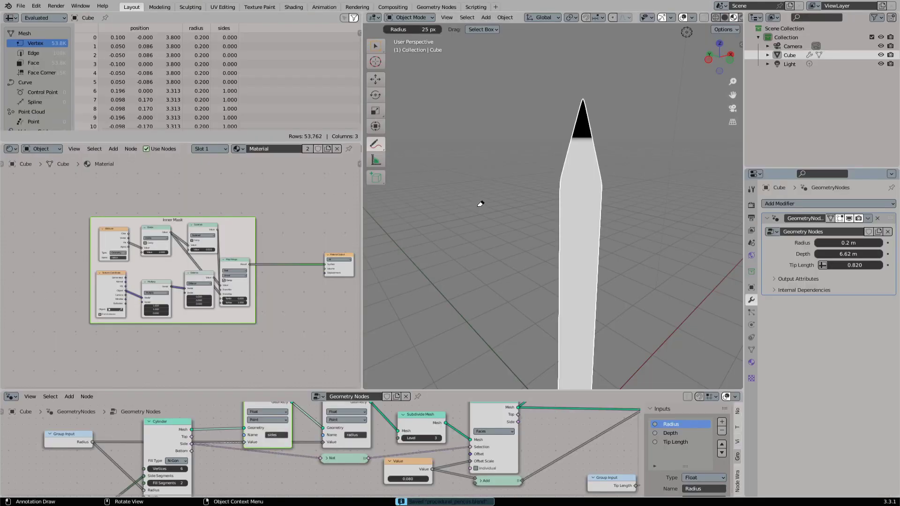
- Add an Attribute node reading sides below the Inner Mask frame and connect its Fac to the Material Output's Surface
middle_drag(279, 291, 282, 274)
key(shift+a)
click(282, 274)
text(att)
key(Return)
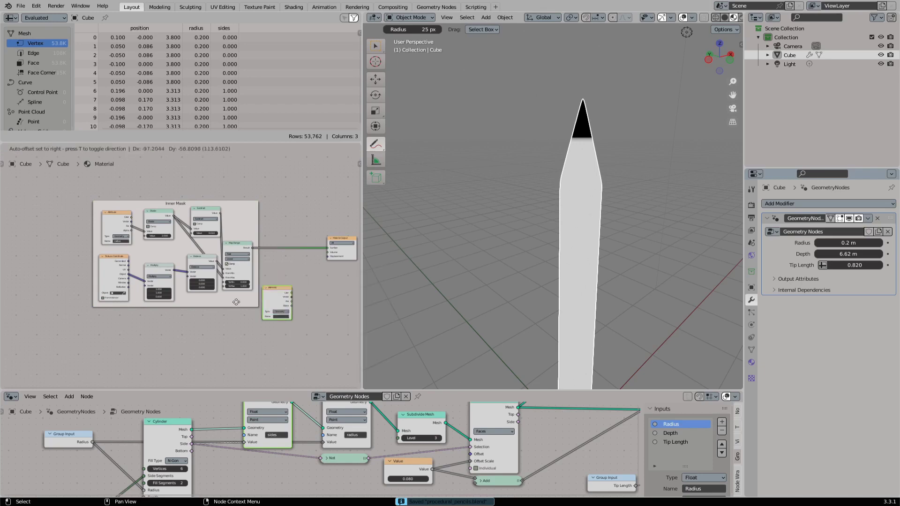
click(134, 337)
scroll(185, 344, up, 3)
middle_drag(209, 360, 173, 332)
click(146, 348)
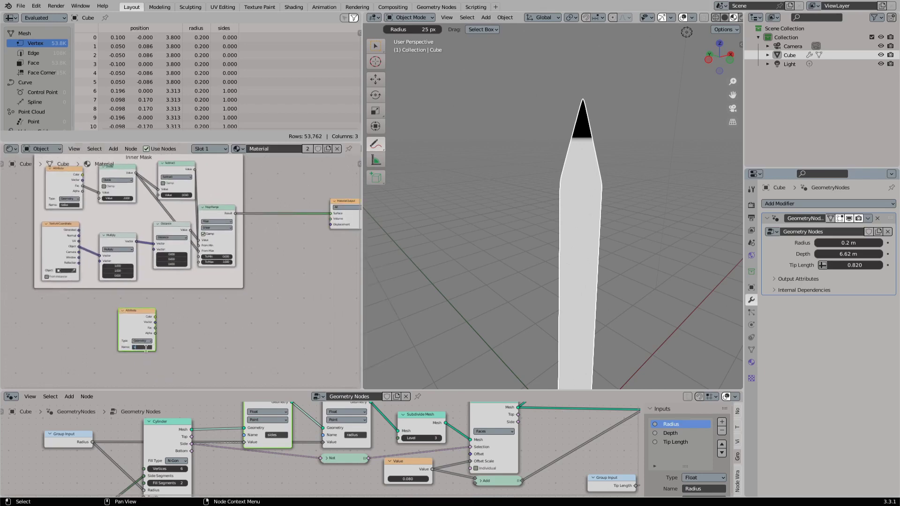
ctrl+shift+click(144, 324)
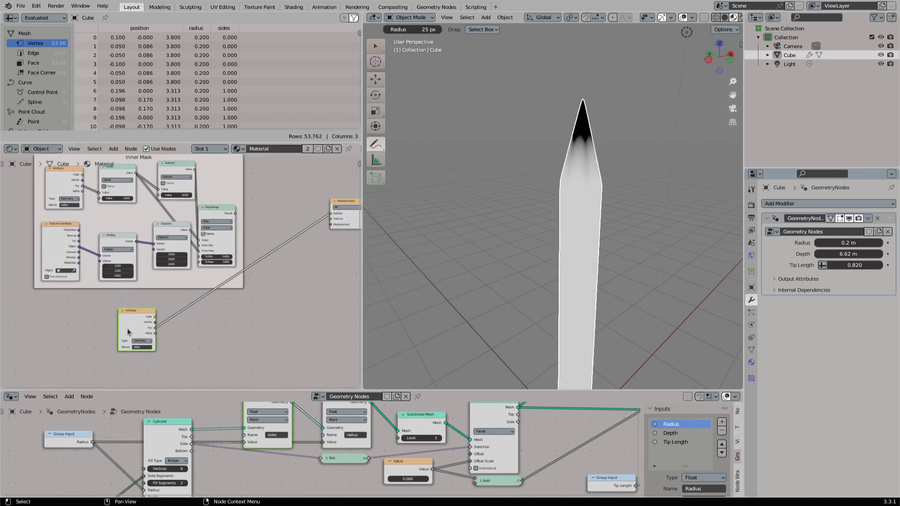
- Move the sides Store Named Attribute node to after Extrude Mesh, reconnect the Cylinder's Side output to its value and save
mouse_move(564, 253)
middle_down()
mouse_move(582, 253)
mouse_move(566, 190)
middle_up()
mouse_move(566, 189)
shift+middle_down()
mouse_move(522, 193)
mouse_move(532, 241)
shift+middle_up()
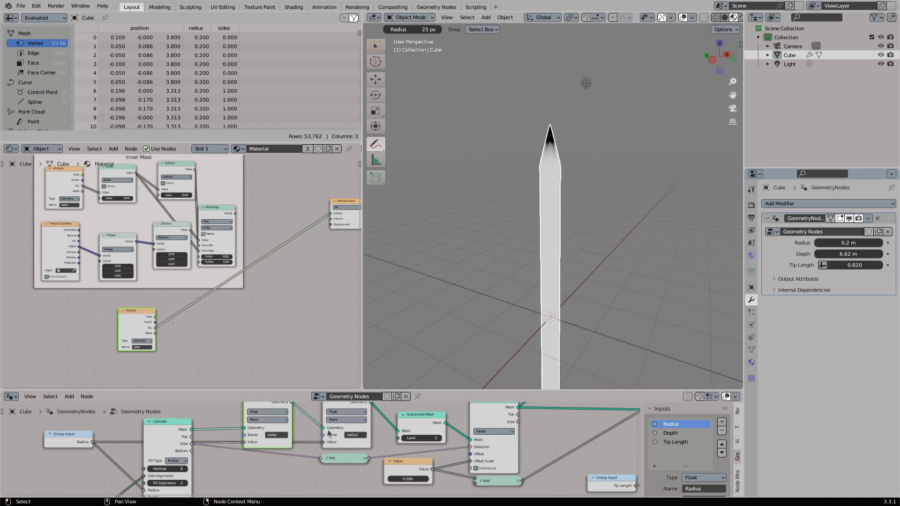
middle_drag(318, 426, 304, 436)
key(ctrl+space)
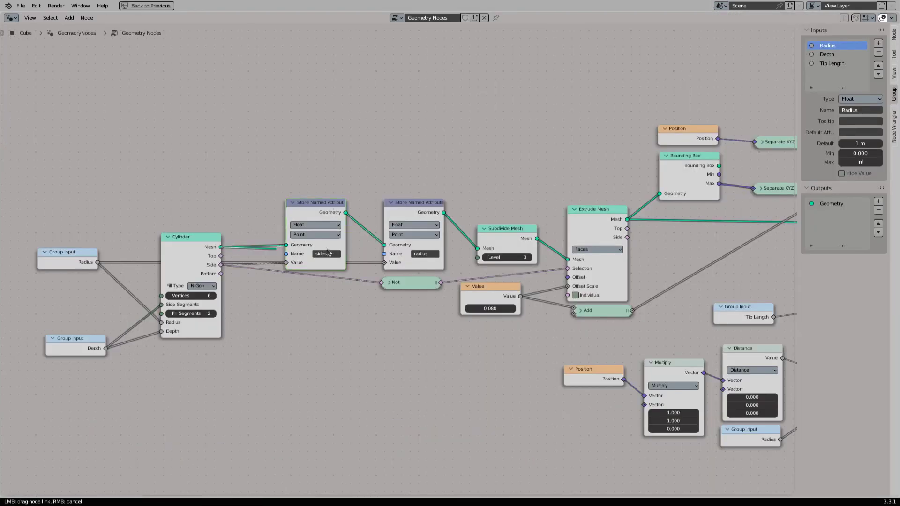
alt+drag(333, 211, 380, 295)
middle_drag(344, 296, 240, 324)
drag(239, 324, 567, 240)
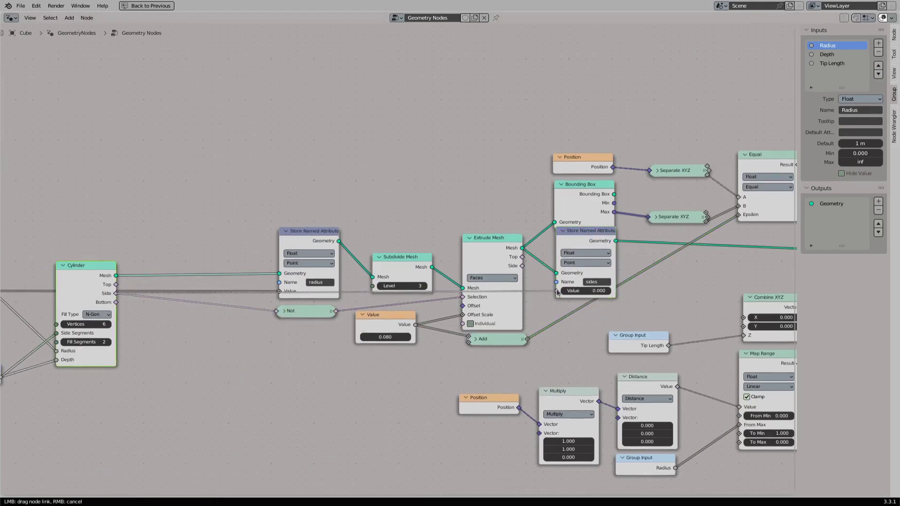
key(ctrl+space)
key(ctrl+s)
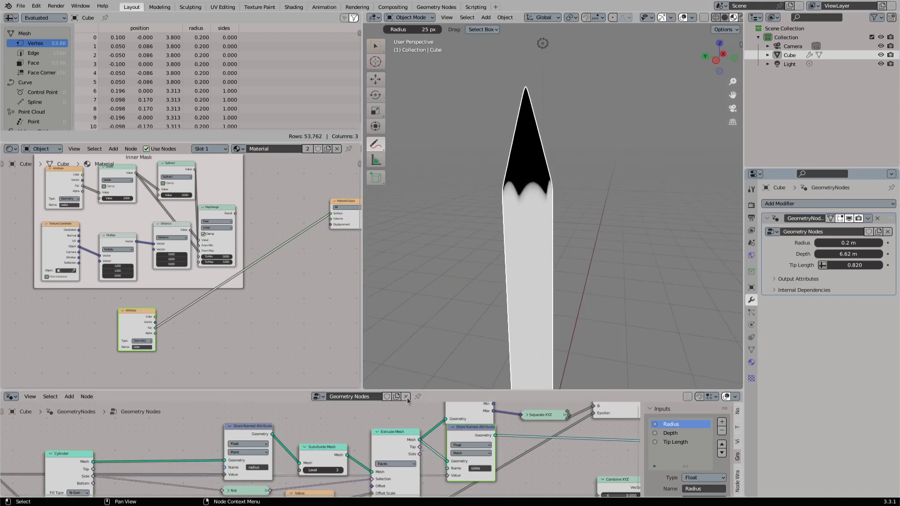
- Insert a Map Range node between the sides attribute and the Material Output, and set its From Max to 0.460
middle_drag(163, 323, 158, 324)
mouse_move(150, 328)
mouse_down()
mouse_move(219, 330)
mouse_move(281, 249)
mouse_move(324, 213)
mouse_up()
text(map)
key(Return)
click(195, 307)
scroll(188, 361, up, 4)
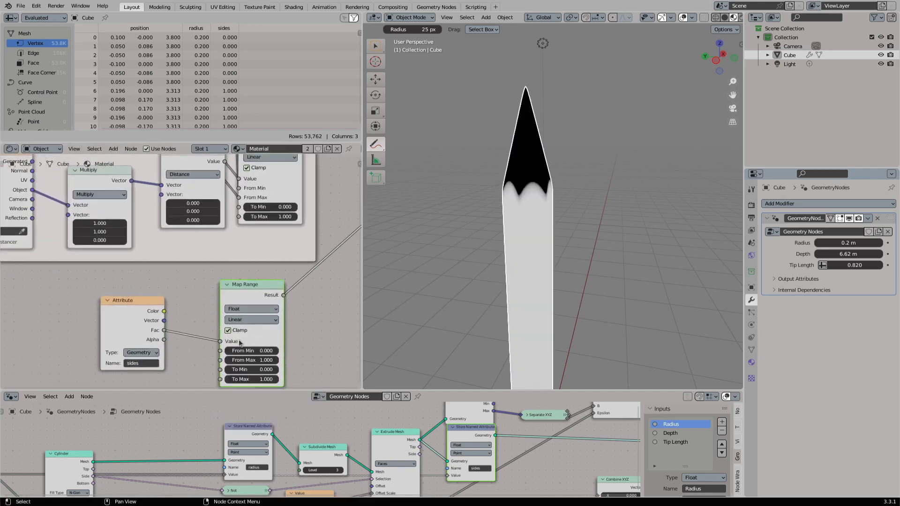
drag(214, 318, 200, 329)
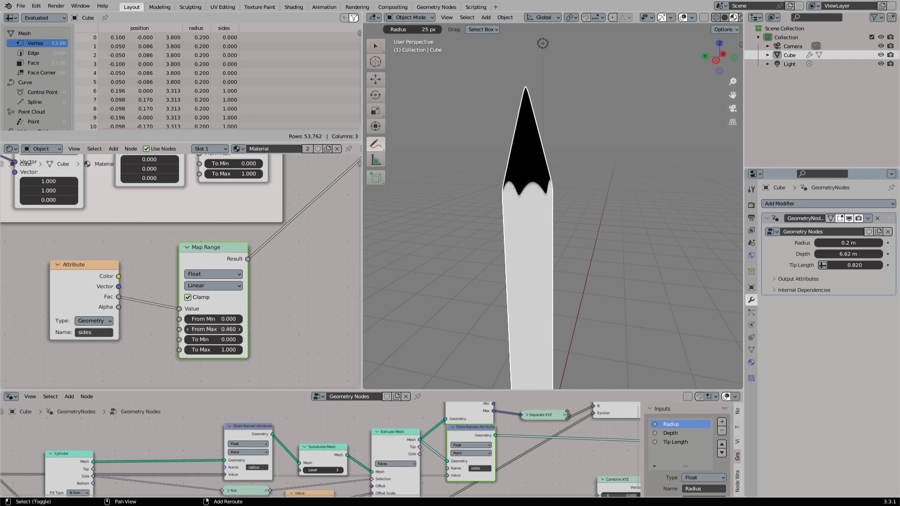
- Mark the scalloped edge between the pencil's black tip and white sides with a freehand annotation stroke
scroll(478, 272, up, 6)
scroll(464, 263, down, 3)
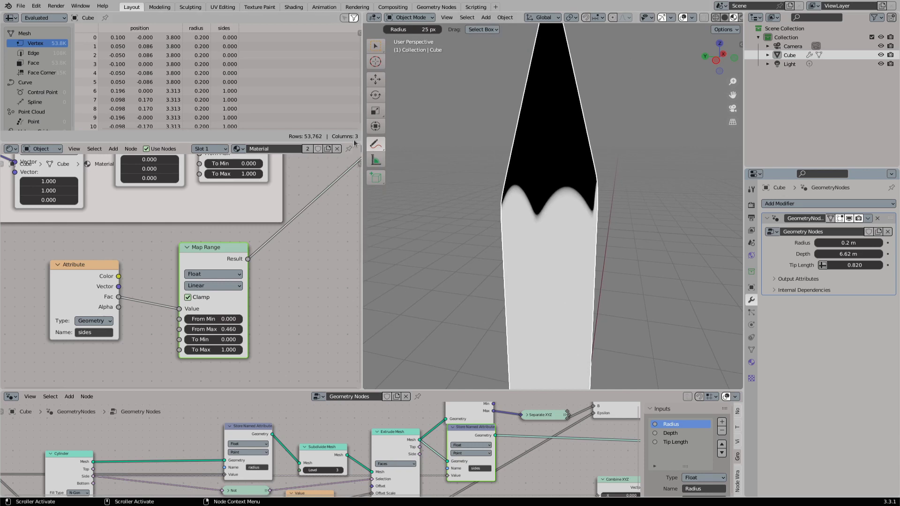
click(375, 144)
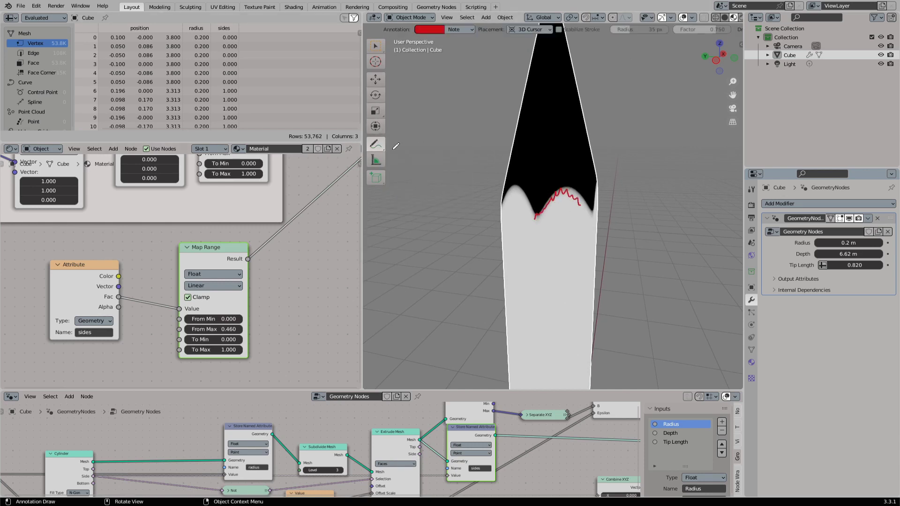
drag(381, 146, 415, 199)
mouse_move(535, 216)
mouse_down()
mouse_move(571, 192)
mouse_move(580, 203)
mouse_up()
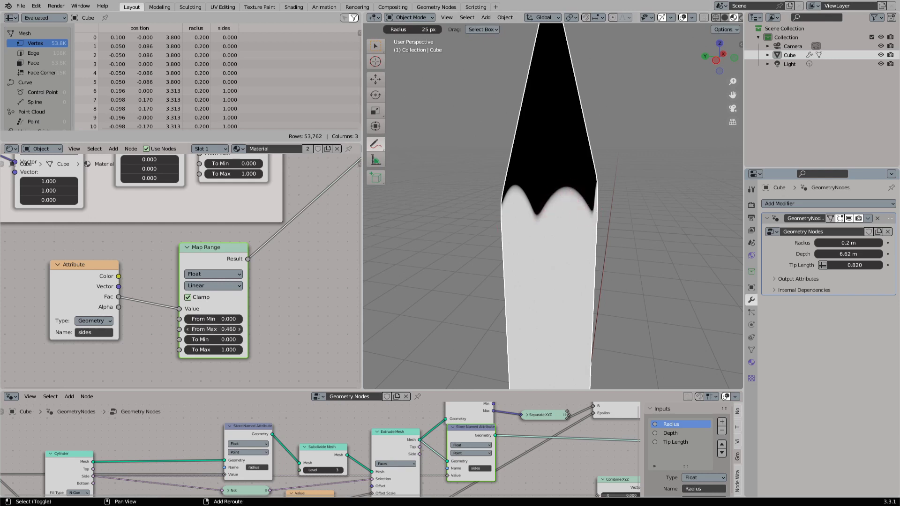
- Set the sides Map Range node's From Max to 0.700 and return the viewport to the Select Box tool
shift+drag(213, 329, 228, 329)
middle_drag(551, 259, 547, 254)
scroll(546, 255, down, 6)
click(376, 46)
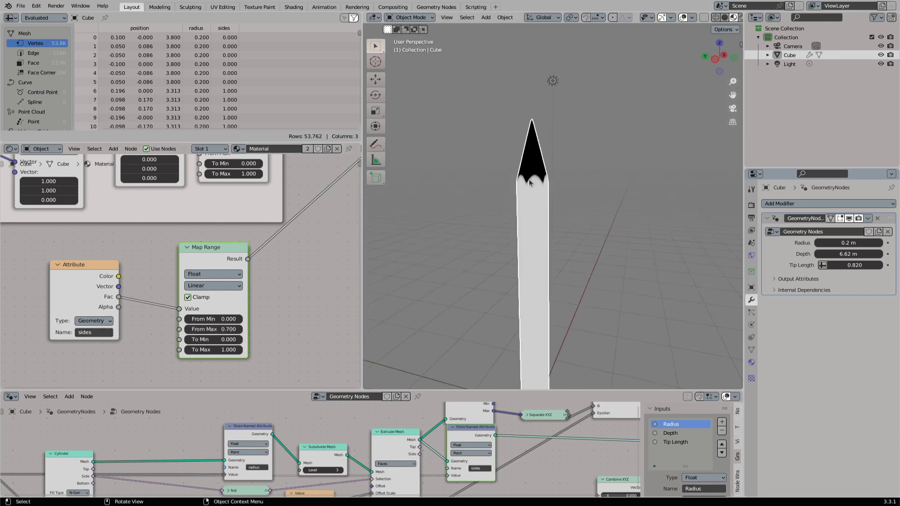
scroll(211, 304, down, 4)
- Frame the sides Attribute and Map Range nodes together and label the frame Sides Mask
key(ctrl+j)
key(F2)
text(Sid)
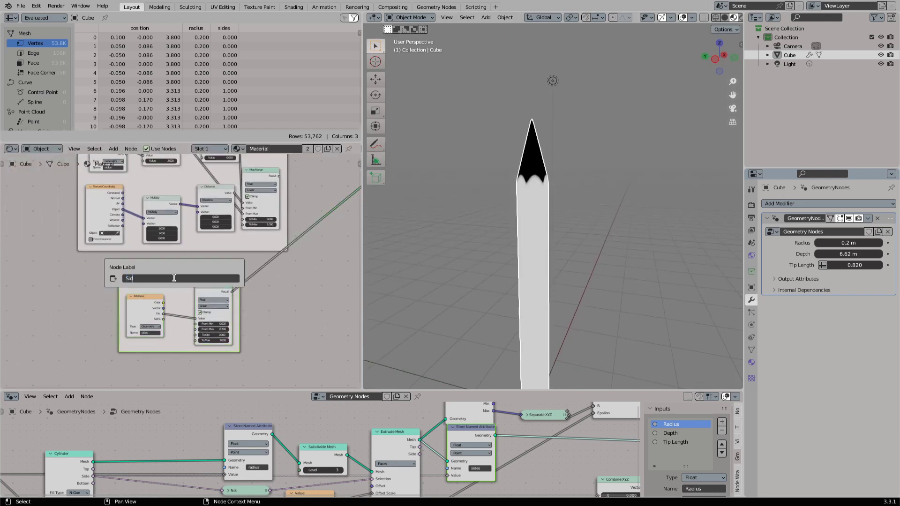
text(es Mask)
key(Return)
scroll(174, 277, down, 3)
- Duplicate the radius Store Named Attribute node, insert the copy directly after the Cylinder and name its attribute color
drag(386, 390, 387, 319)
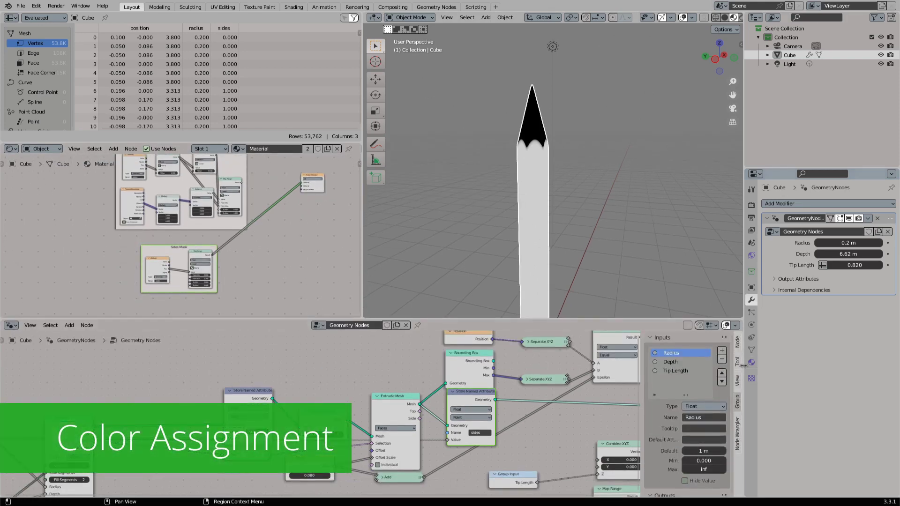
middle_drag(151, 390, 338, 369)
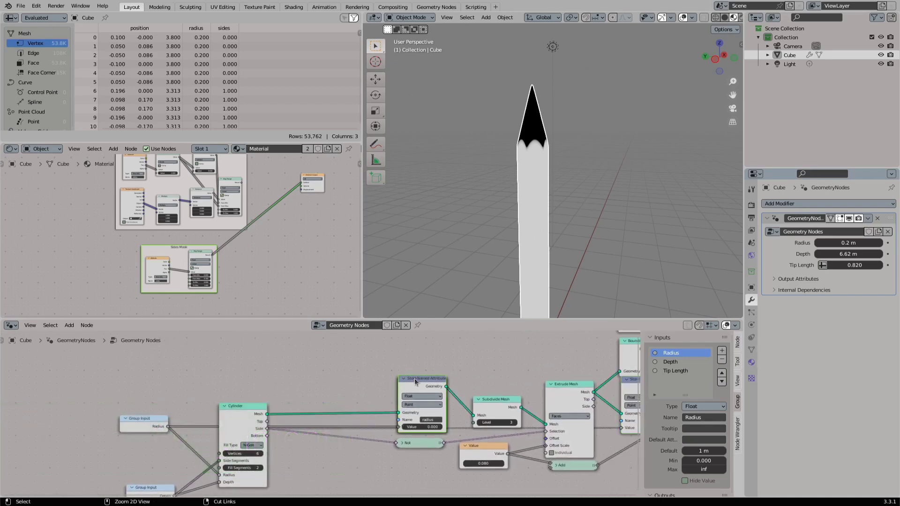
key(shift+d)
click(323, 379)
click(339, 419)
text(color)
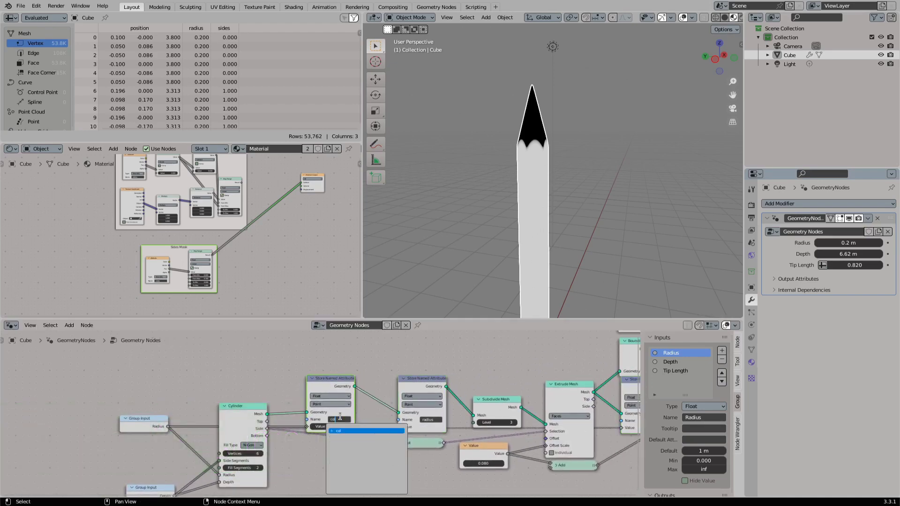
key(Return)
- Change the color Store Named Attribute node's data type to Color, keeping the Point domain
scroll(320, 415, up, 1)
click(323, 401)
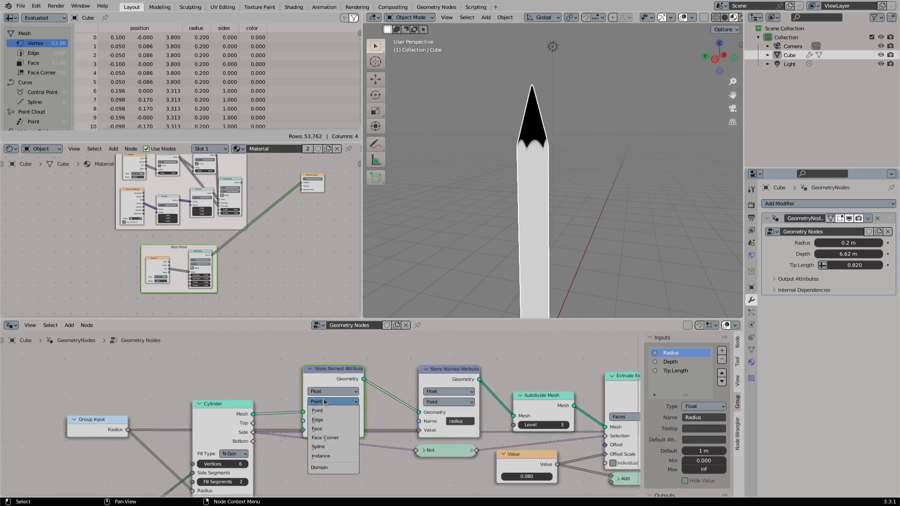
click(322, 389)
click(328, 419)
- Add a Group Input node above the Cylinder and expose the color attribute's value as a group input named Color
middle_drag(298, 390, 390, 378)
drag(307, 393, 305, 391)
drag(394, 417, 282, 372)
text(inp)
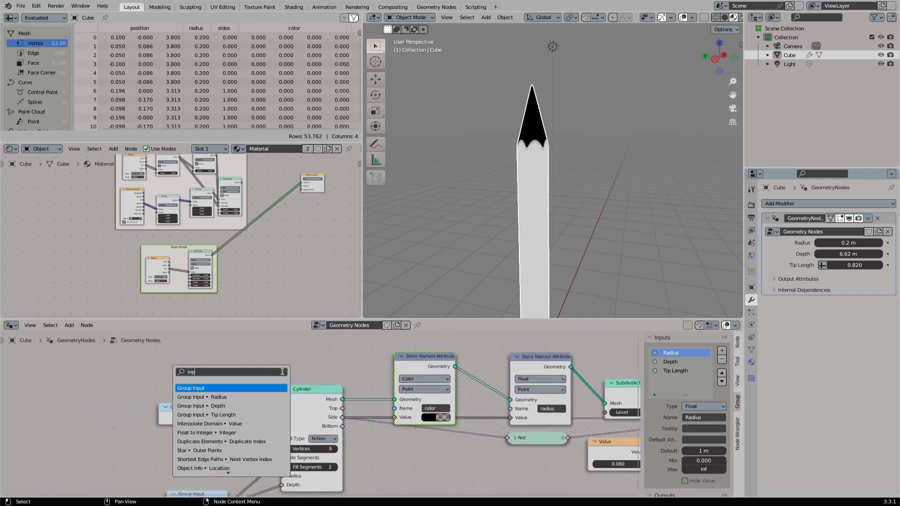
key(Return)
click(196, 361)
double_click(689, 381)
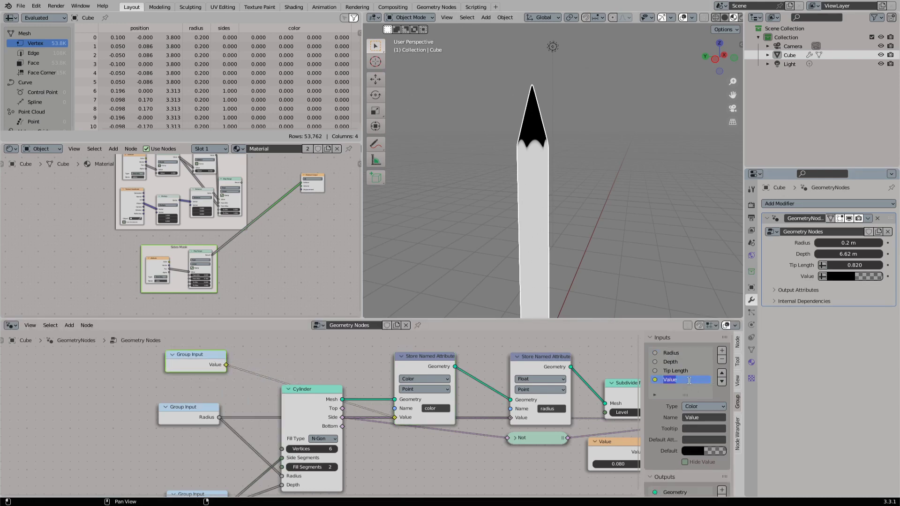
- Set the modifier's Color input to a blue with hue 0.594, saturation 0.876 and value 0.615
click(852, 276)
mouse_move(875, 212)
mouse_down()
mouse_move(875, 168)
mouse_move(836, 160)
mouse_move(875, 161)
mouse_up()
drag(837, 162, 843, 161)
- Add an Attribute node beside the Sides Mask frame in the material and set its name to color
click(287, 269)
middle_drag(283, 237, 241, 245)
scroll(241, 245, up, 1)
scroll(240, 245, up, 1)
key(shift+a)
text(s)
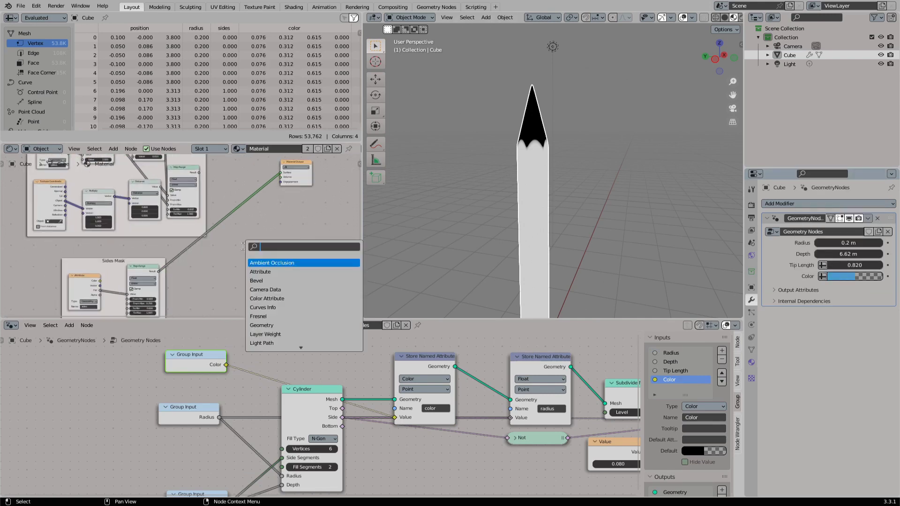
text(at)
key(Return)
click(243, 248)
scroll(288, 285, up, 2)
middle_drag(307, 300, 266, 280)
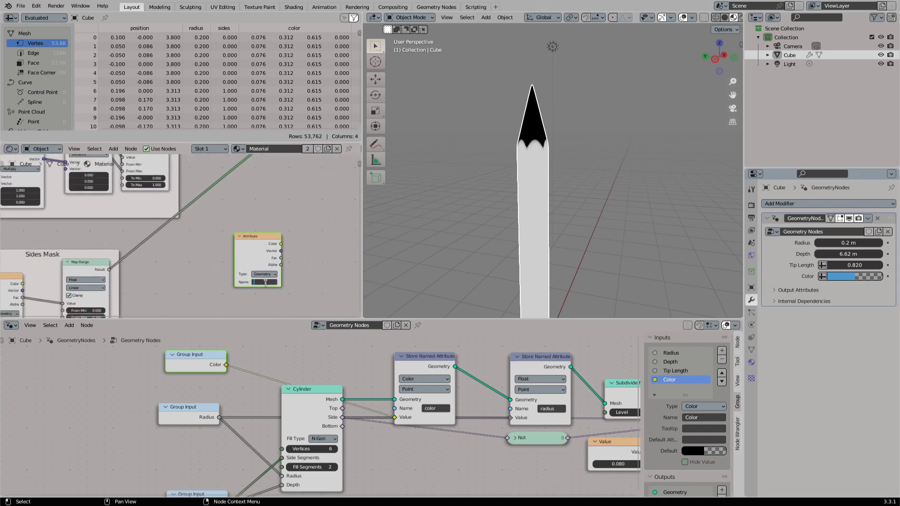
- Connect the new Attribute's Color to the Material Output and shift the modifier's Color to a deeper blue, RGB 0.050, 0.240, 0.615
ctrl+shift+click(245, 240)
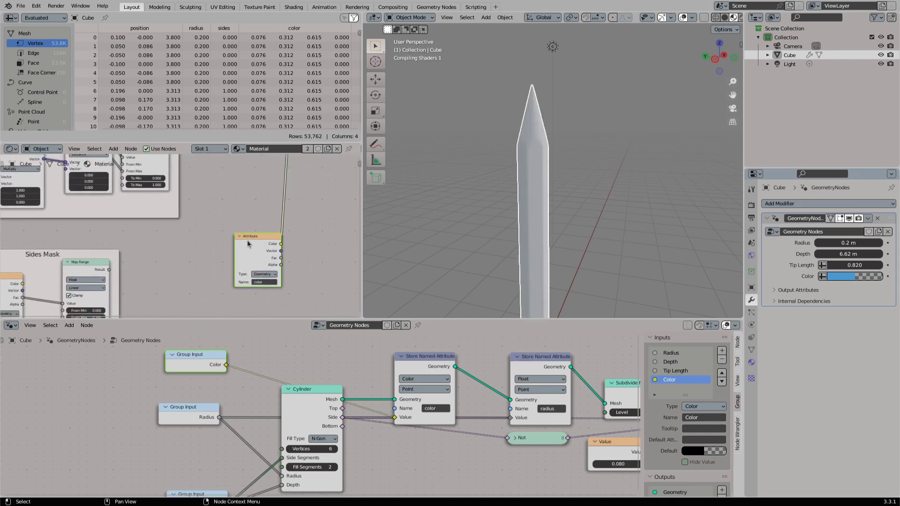
click(834, 276)
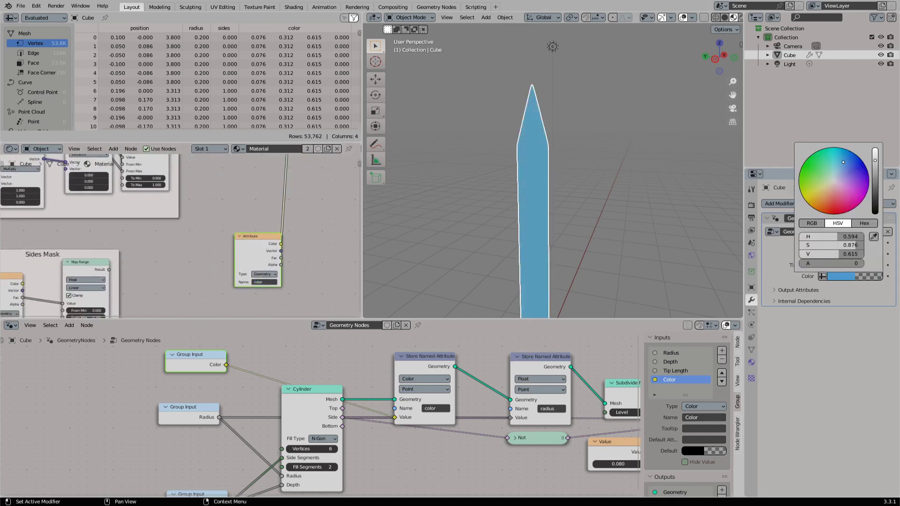
mouse_move(843, 162)
mouse_down()
mouse_move(838, 200)
mouse_move(846, 160)
mouse_up()
- Reposition the Material Output and color Attribute nodes beside the Inner Mask frame and save the file
scroll(181, 236, down, 4)
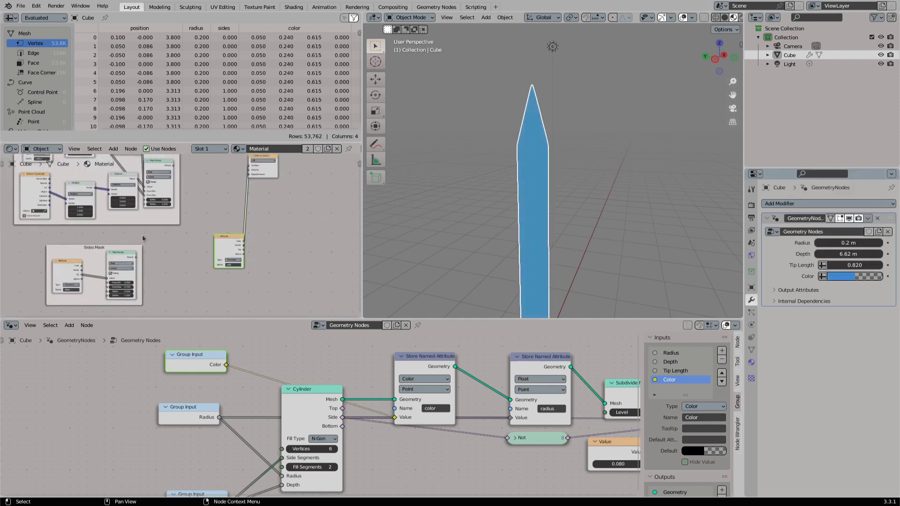
scroll(143, 238, down, 4)
middle_drag(207, 229, 209, 244)
drag(215, 254, 265, 206)
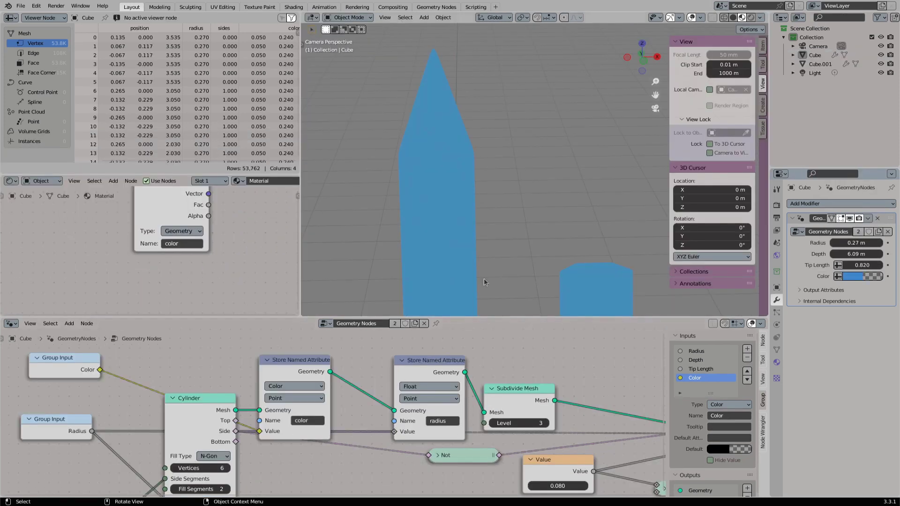
key(ctrl+s)
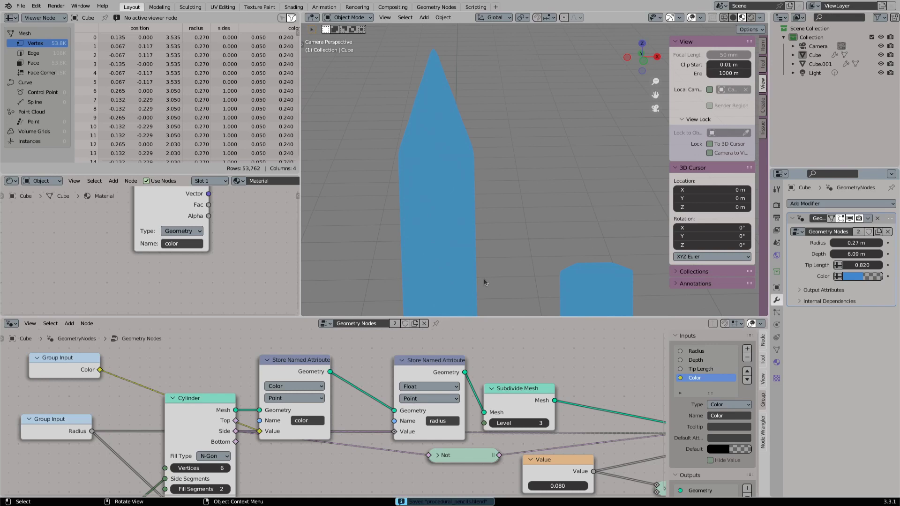
- Hide the viewport overlays and show the pencils in Rendered shading with Cycles
key(shift+alt+z)
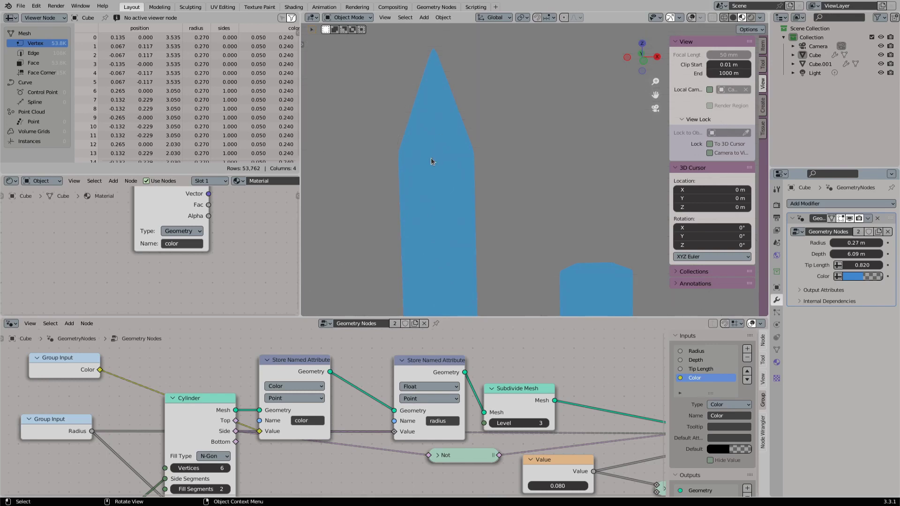
click(776, 205)
click(752, 18)
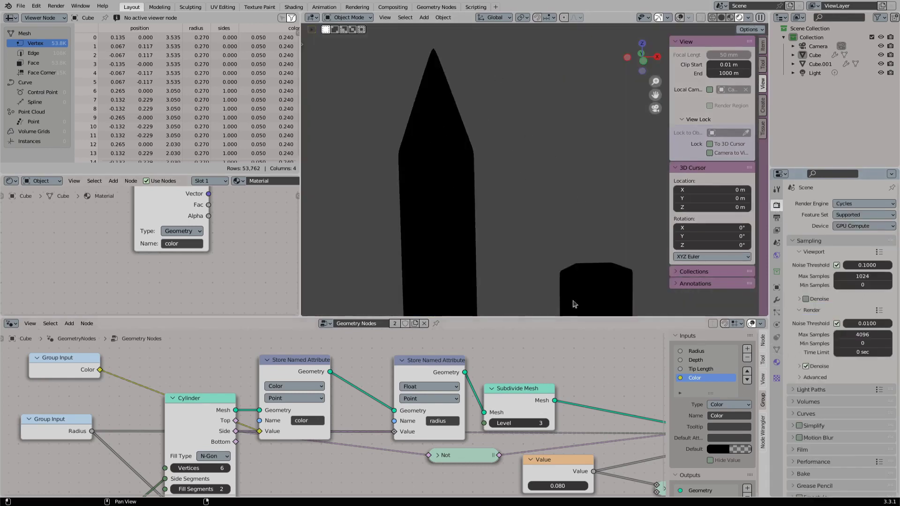
- Rename the color attribute to col in both the material's Attribute node and the Store Named Attribute node, and save
click(777, 350)
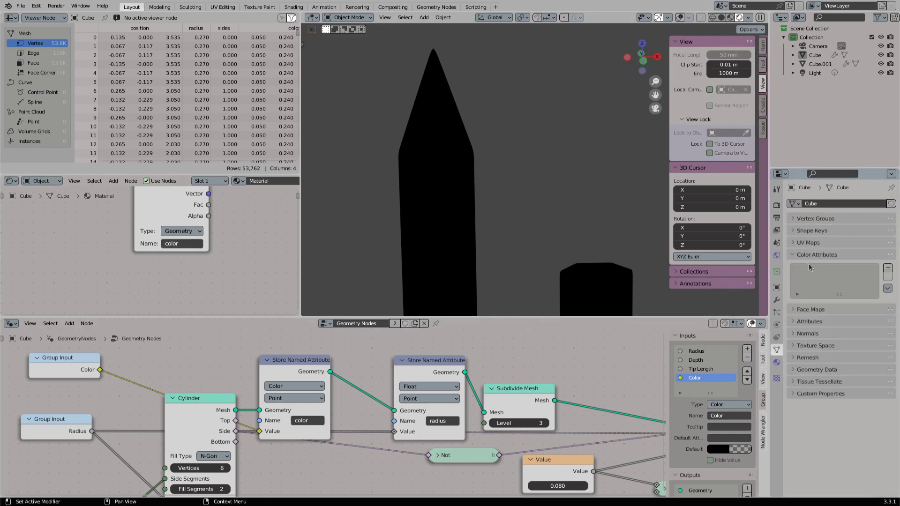
click(178, 244)
text(col)
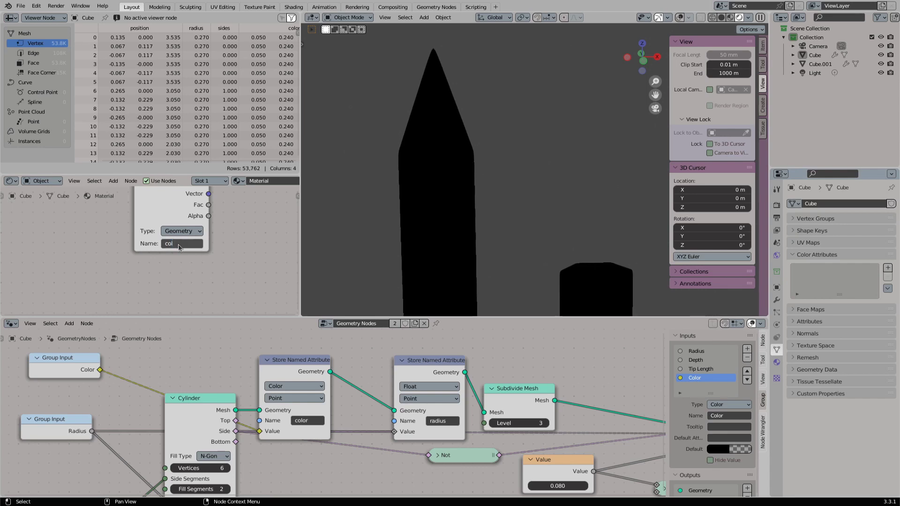
key(Return)
click(304, 421)
text(col)
key(Return)
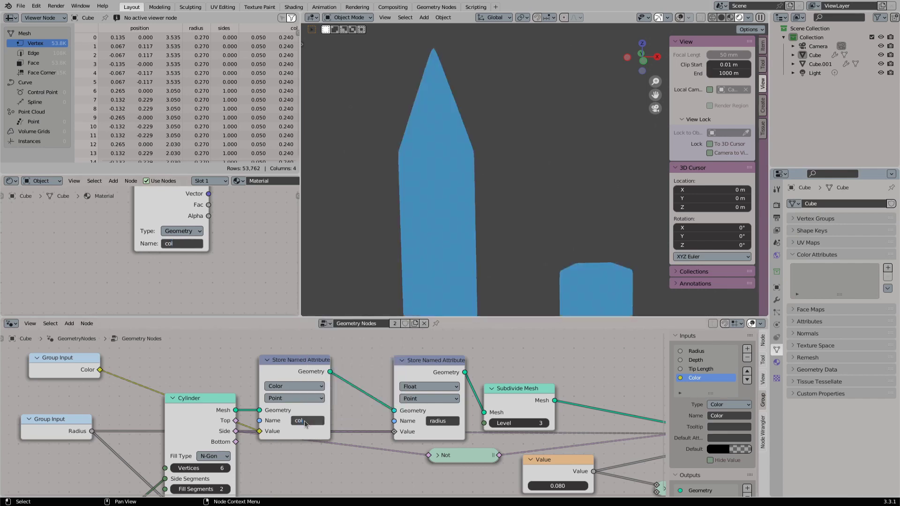
key(ctrl+s)
- Add the existing Color node group to the material, between the col Attribute and the Material Output
middle_drag(162, 199, 147, 251)
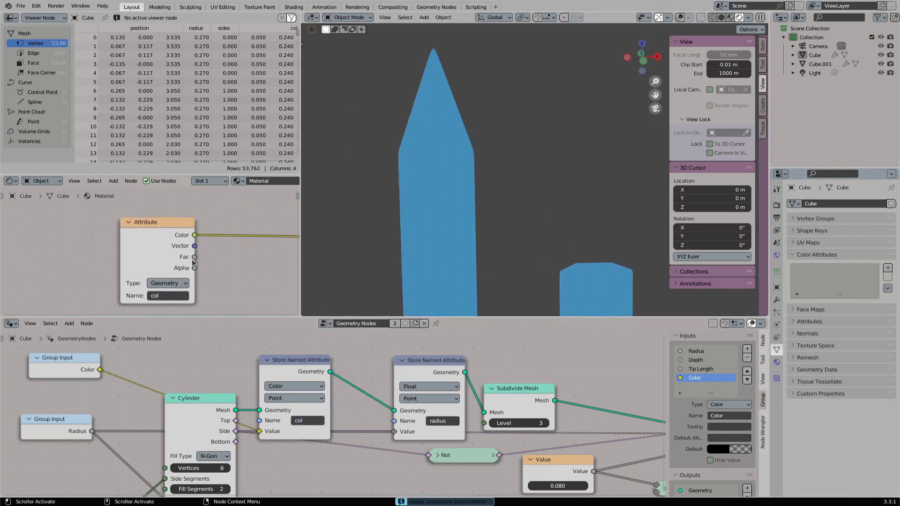
scroll(147, 251, down, 10)
scroll(175, 223, up, 5)
middle_drag(204, 287, 133, 274)
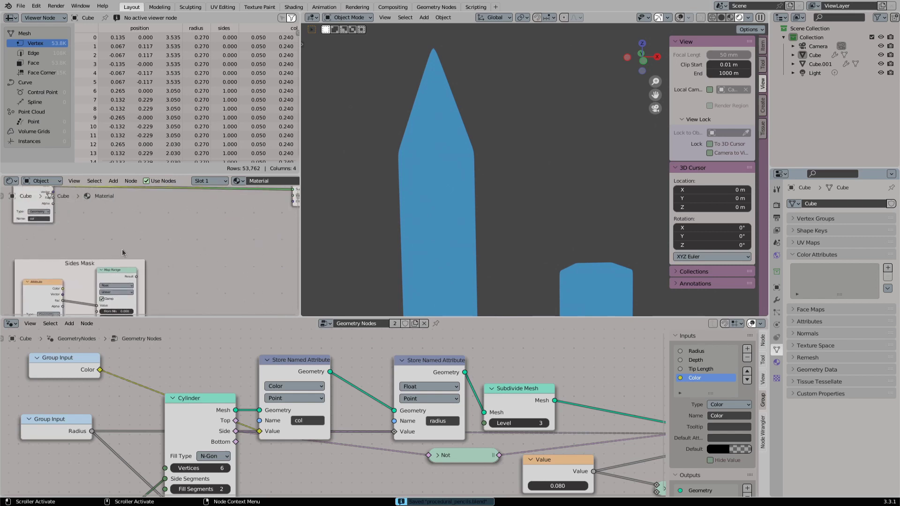
scroll(159, 254, down, 5)
middle_drag(191, 200, 173, 214)
key(shift+a)
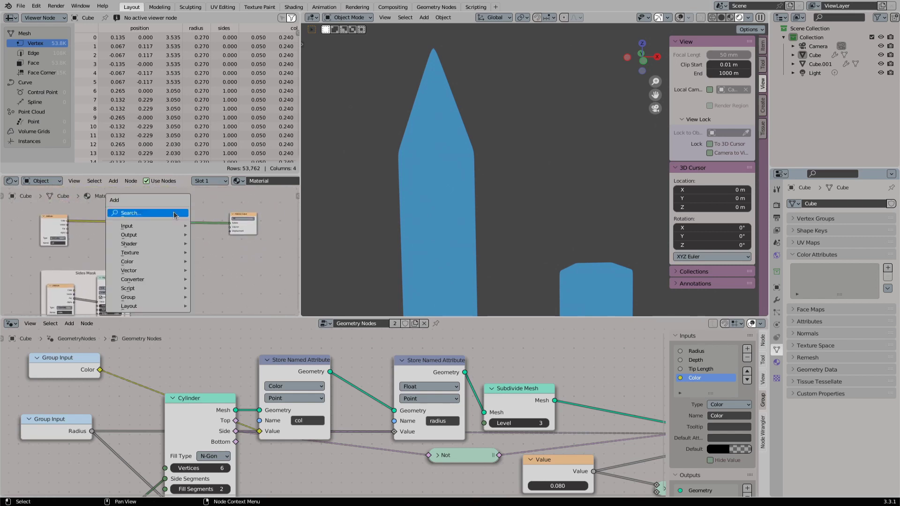
mouse_move(154, 298)
click(219, 341)
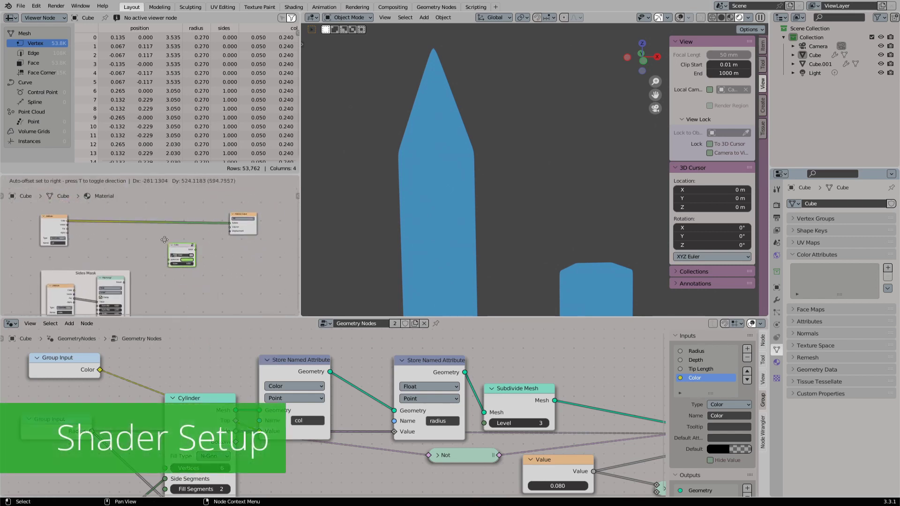
click(147, 229)
- Add the existing Sides and Wood node groups next to the Color group in the material
scroll(192, 231, up, 2)
key(shift+a)
mouse_move(192, 231)
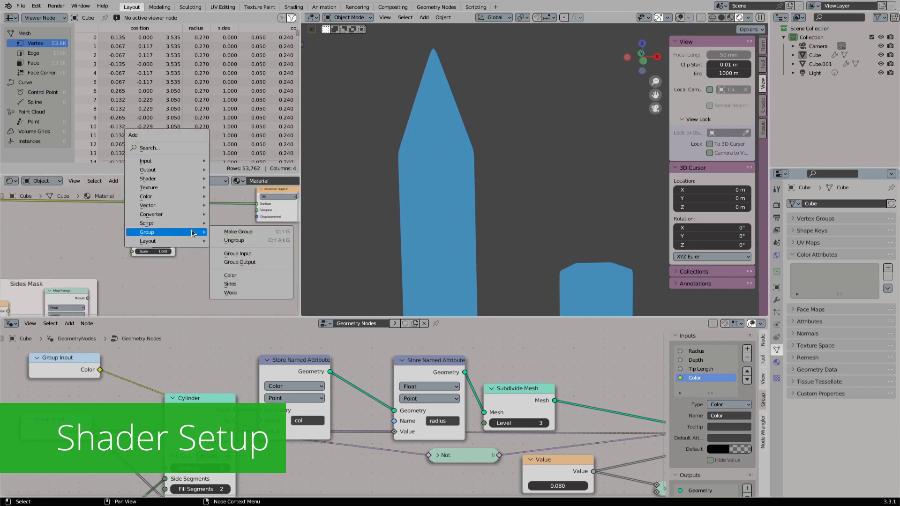
click(232, 283)
click(148, 271)
key(shift+a)
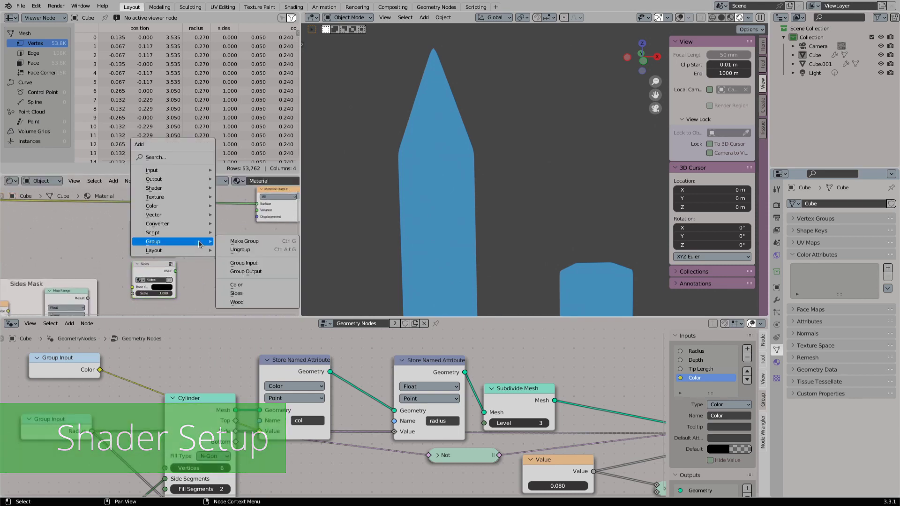
click(236, 302)
click(212, 239)
scroll(131, 305, down, 2)
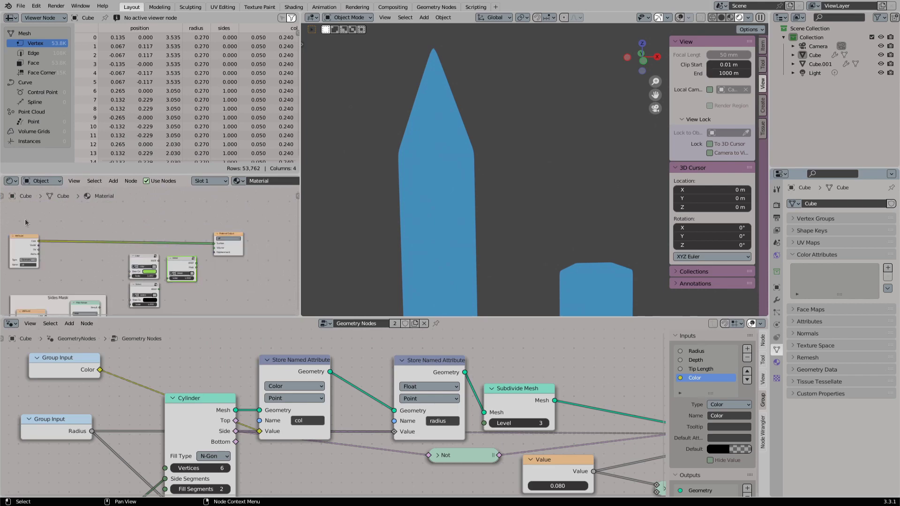
- Move the col Attribute and Material Output nodes upward and place the Wood group above the Color group
drag(25, 222, 238, 210)
drag(185, 263, 154, 227)
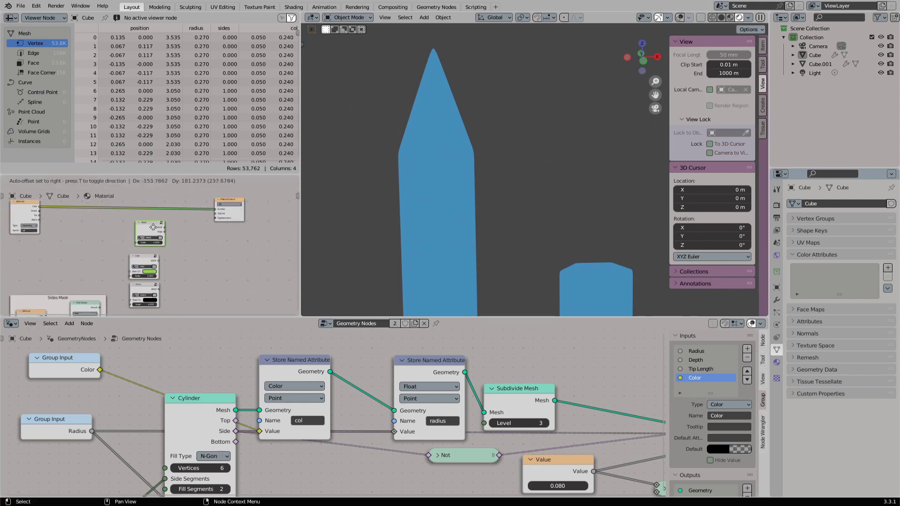
scroll(153, 227, up, 5)
middle_drag(148, 216, 189, 222)
drag(190, 230, 178, 233)
- Preview the Wood, Color and Sides shader groups on the pencils one after another through the Material Output
ctrl+shift+click(178, 234)
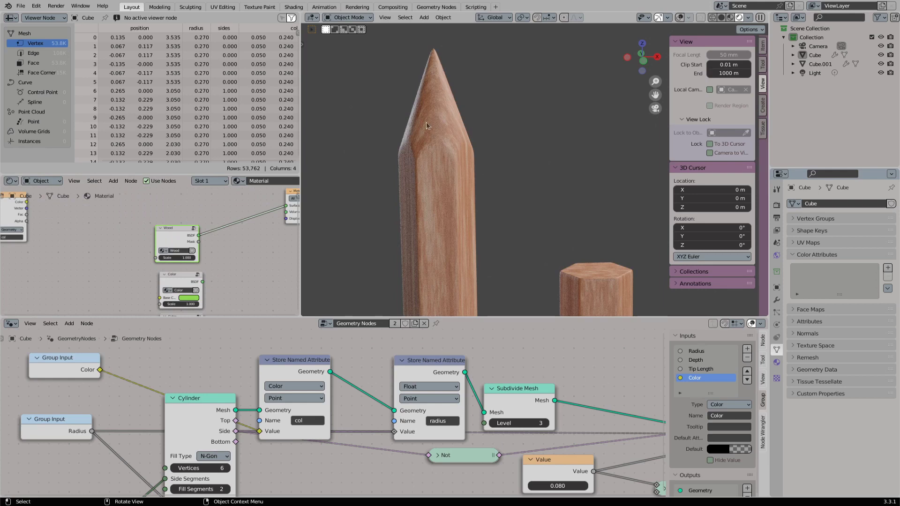
ctrl+shift+click(180, 281)
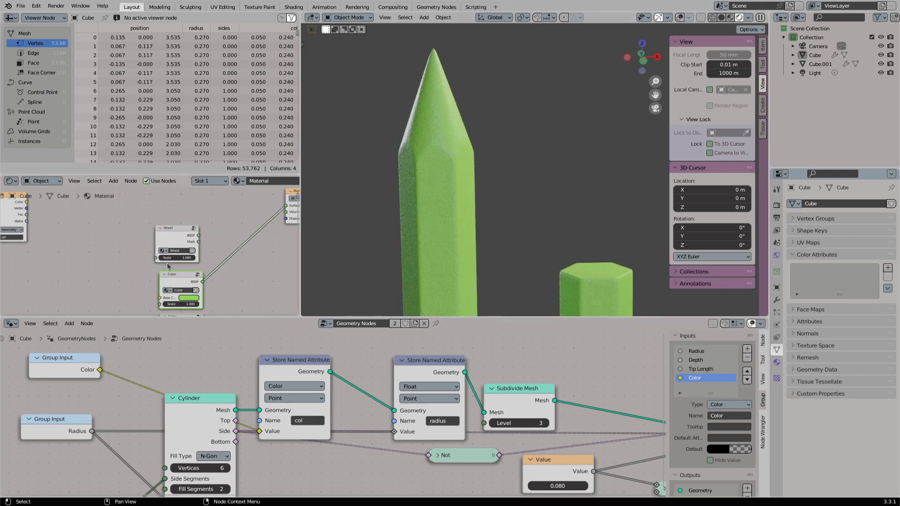
middle_drag(183, 307, 192, 263)
ctrl+shift+click(191, 283)
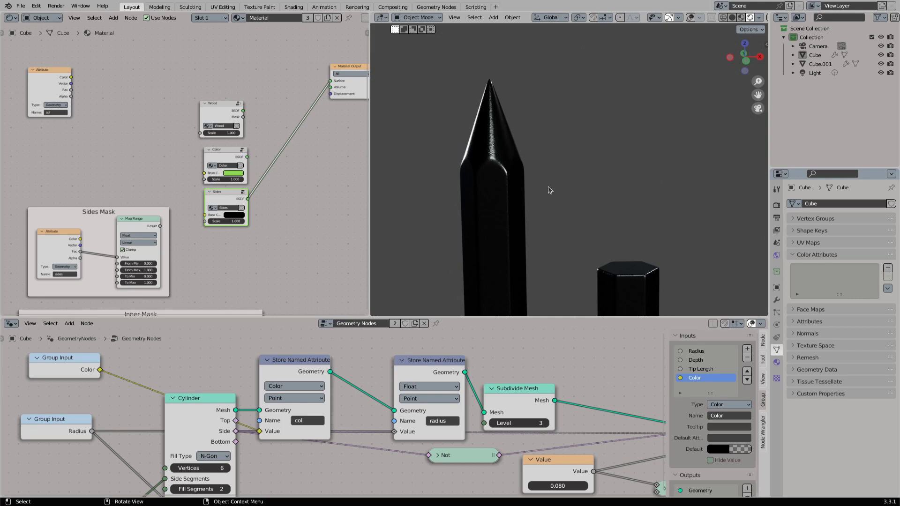
key(t)
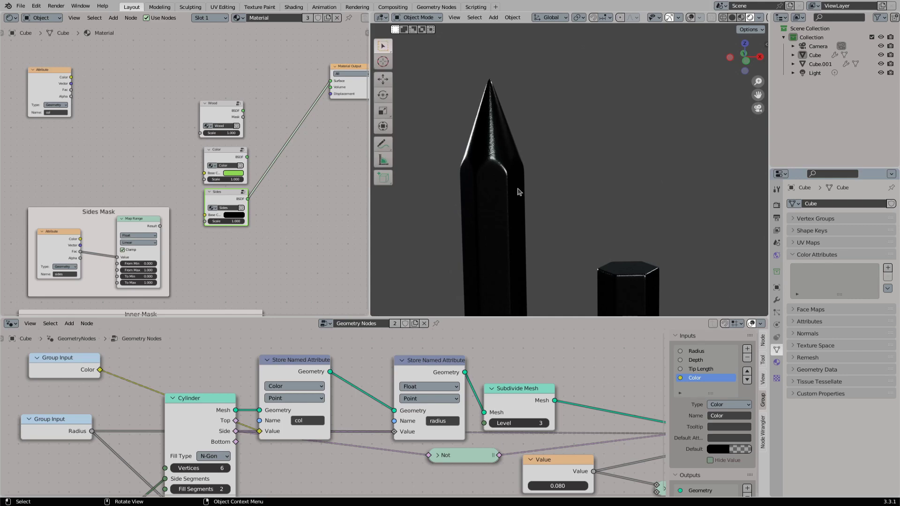
- Preview the Wood group, rearrange the Wood and Color groups, and connect the col Attribute's Color to the Color group's Base Color
ctrl+shift+click(224, 114)
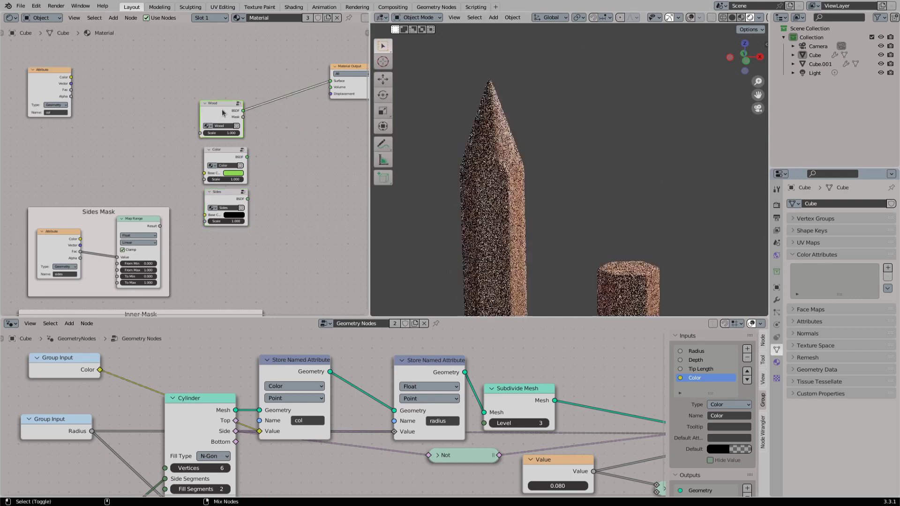
drag(222, 111, 197, 86)
middle_drag(207, 90, 151, 121)
middle_drag(102, 139, 158, 130)
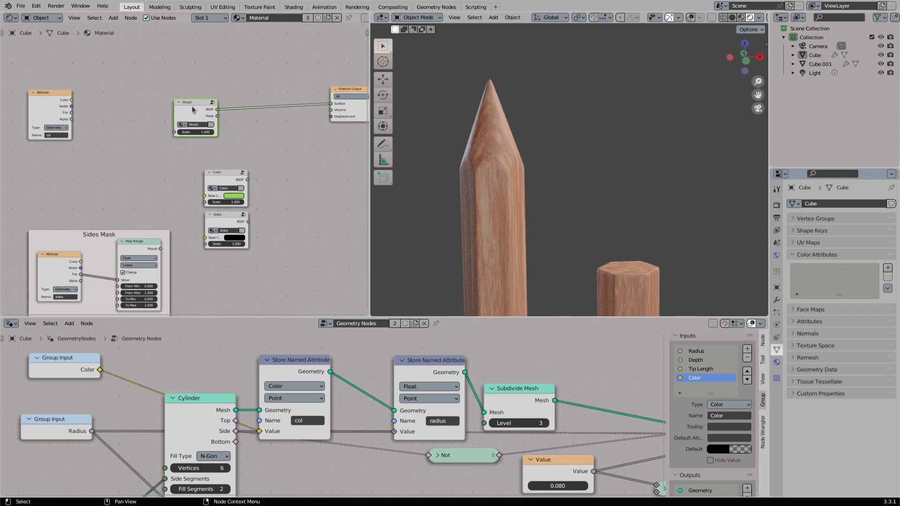
drag(186, 181, 204, 195)
drag(189, 115, 224, 79)
drag(225, 175, 185, 90)
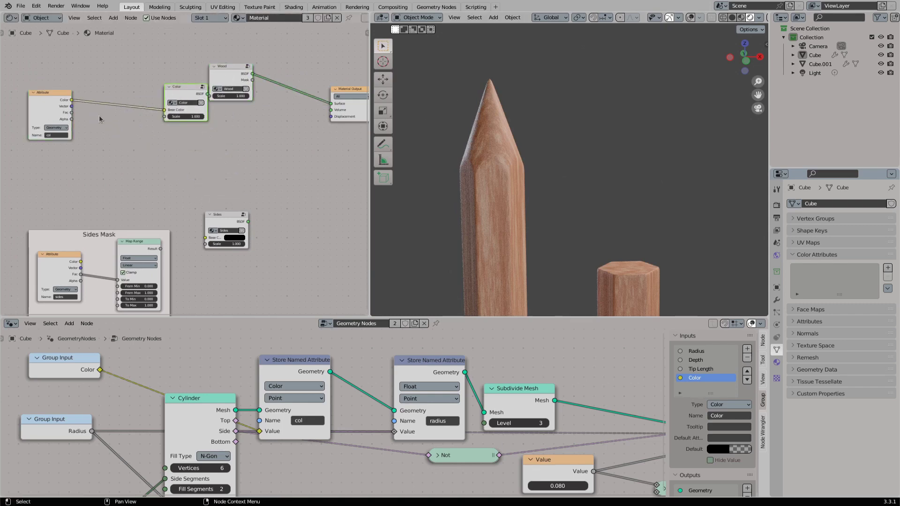
- Place the Sides group below the Color group and connect the col Attribute's Color to its Base Color through reroute points
drag(220, 214, 178, 128)
drag(71, 100, 163, 151)
key(g)
shift+right_drag(120, 94, 131, 140)
click(153, 123)
key(g)
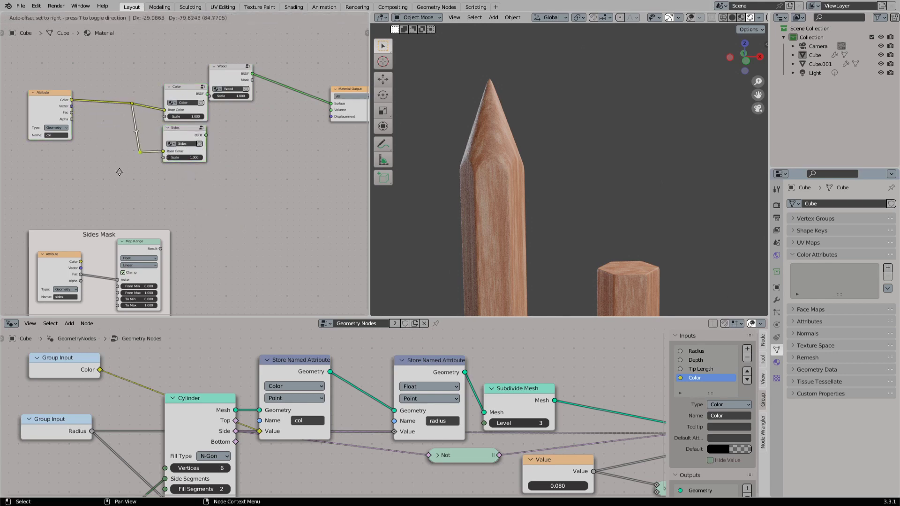
click(117, 169)
- Align the col Attribute and Sides nodes with the rerouted links and preview the Sides shader on the pencils
drag(53, 111, 55, 116)
drag(182, 136, 183, 140)
ctrl+shift+click(182, 139)
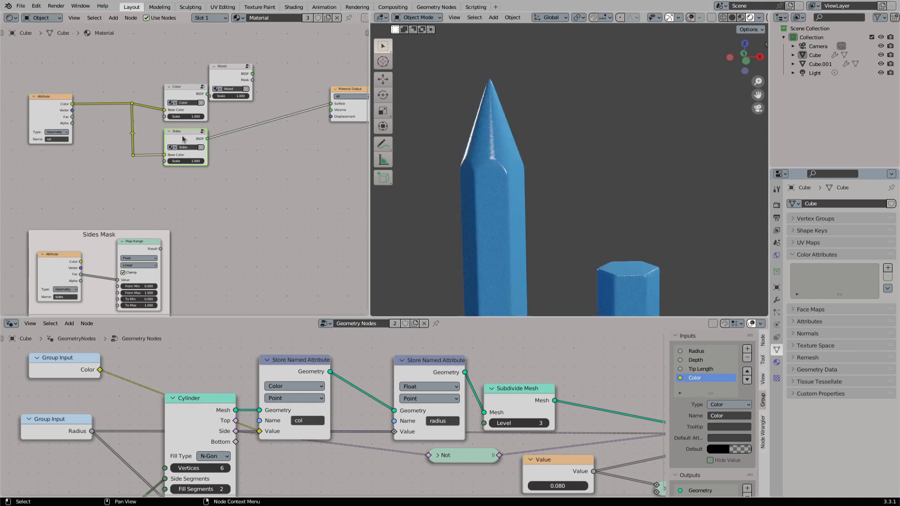
- Mark the side faces of the pencil with red annotation strokes and erase them
click(383, 143)
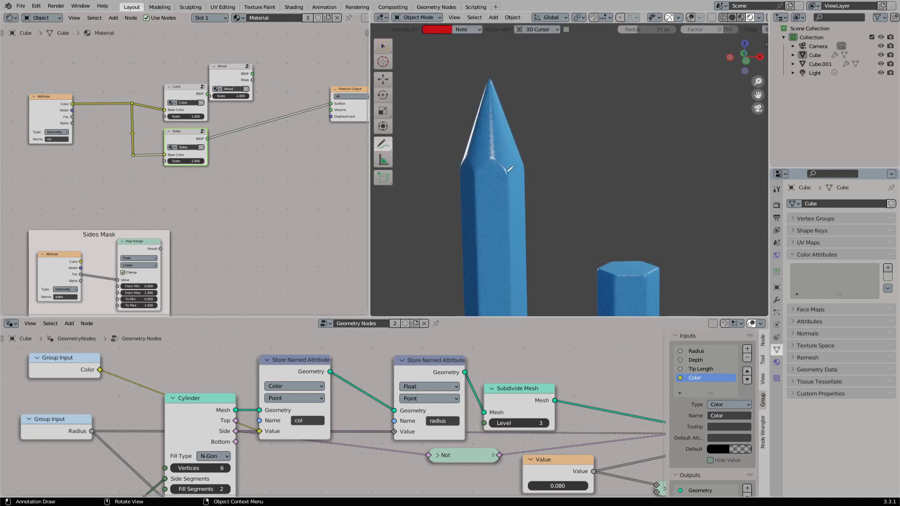
drag(507, 172, 470, 202)
drag(493, 173, 476, 184)
drag(387, 149, 412, 202)
drag(480, 193, 500, 177)
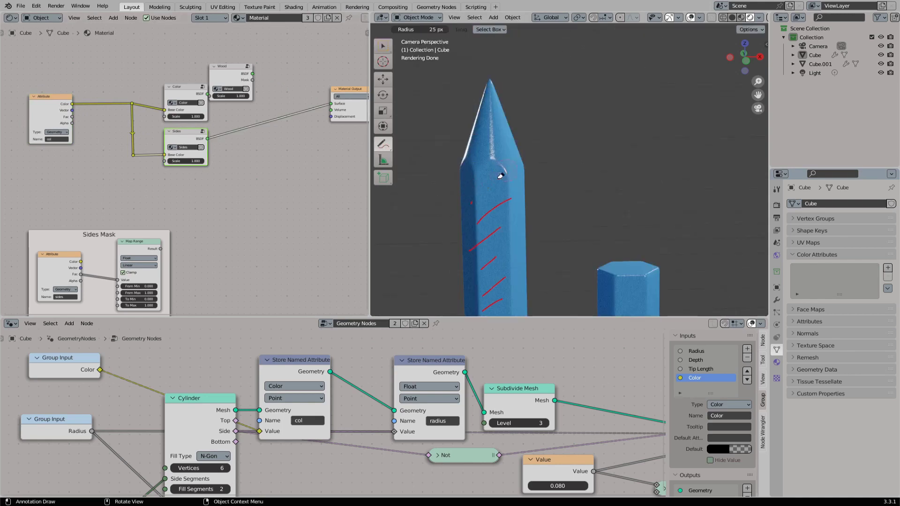
- Preview the Color group on the pencils with an annotation over the tip area, and save the file
ctrl+shift+click(181, 92)
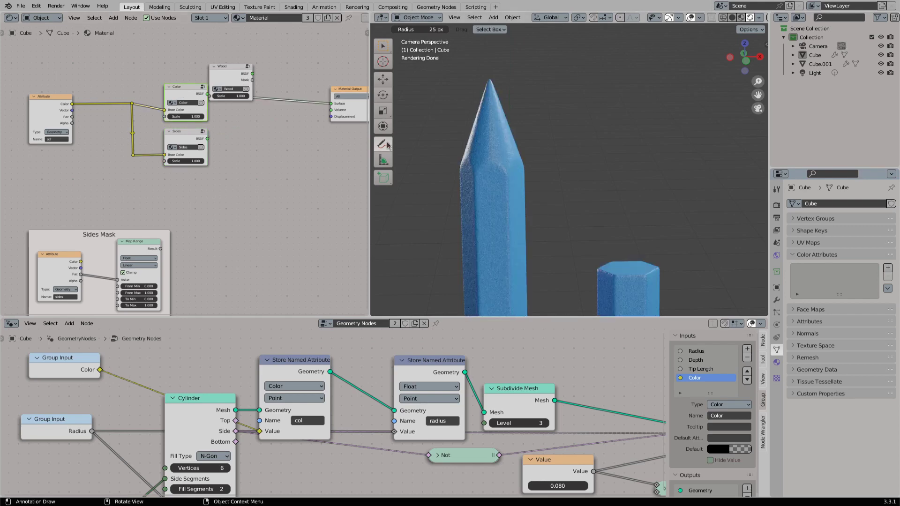
mouse_move(384, 145)
mouse_down()
mouse_move(408, 152)
mouse_move(413, 202)
mouse_up()
drag(473, 89, 491, 108)
click(382, 46)
key(ctrl+s)
- Preview the Inner Mask result and the Wood group's Mask output on the pencil tip
drag(231, 75, 187, 54)
middle_drag(189, 203, 194, 112)
middle_drag(202, 173, 193, 131)
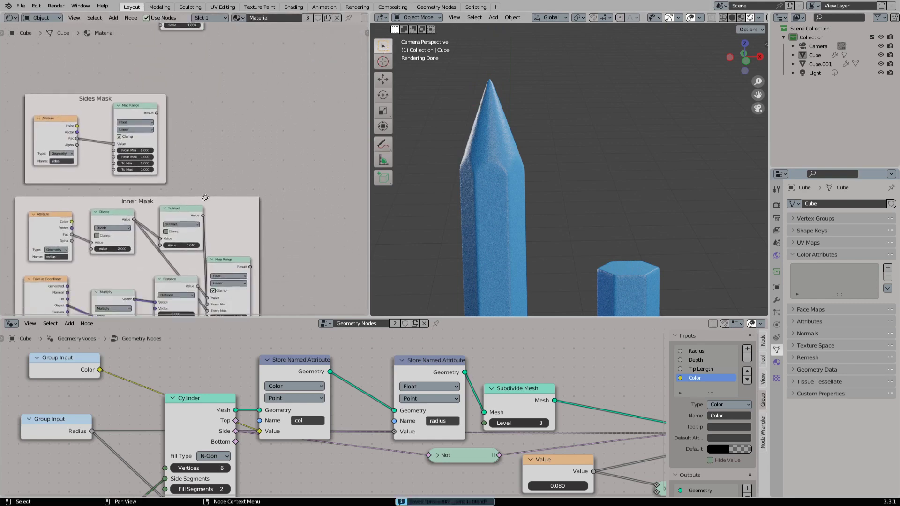
middle_drag(205, 197, 178, 161)
ctrl+shift+click(203, 233)
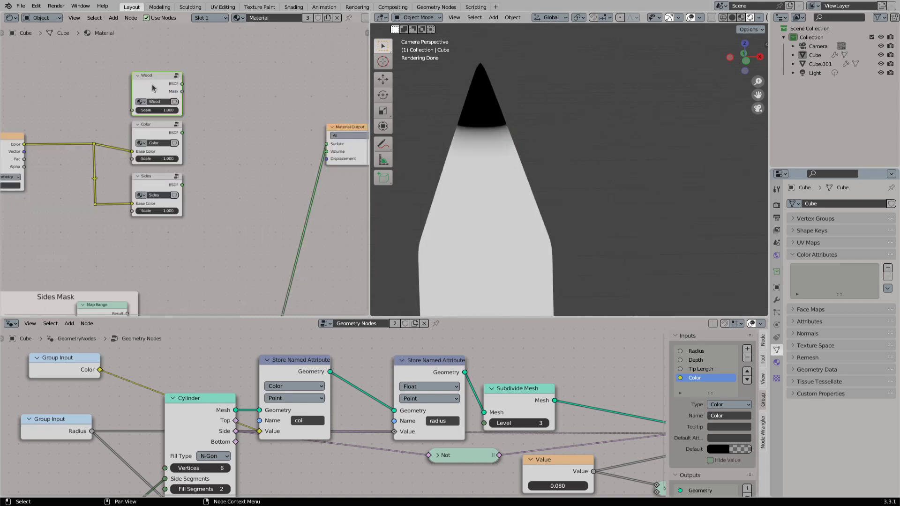
ctrl+shift+click(152, 83)
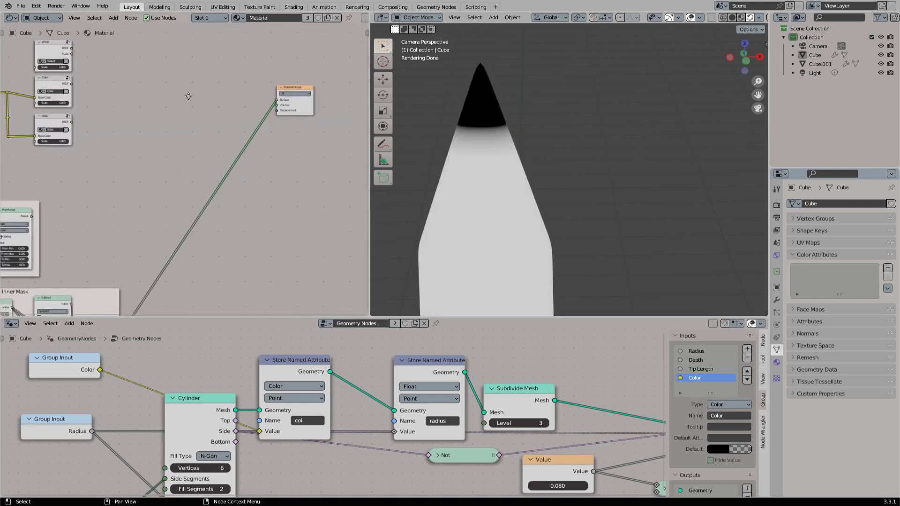
middle_drag(189, 95, 217, 99)
key(shift+a)
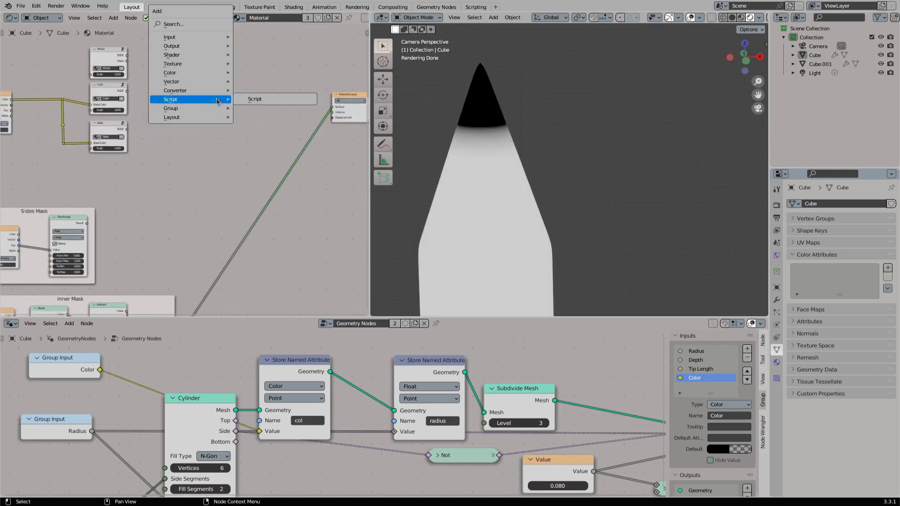
click(180, 26)
text(mix)
key(Down)
key(Return)
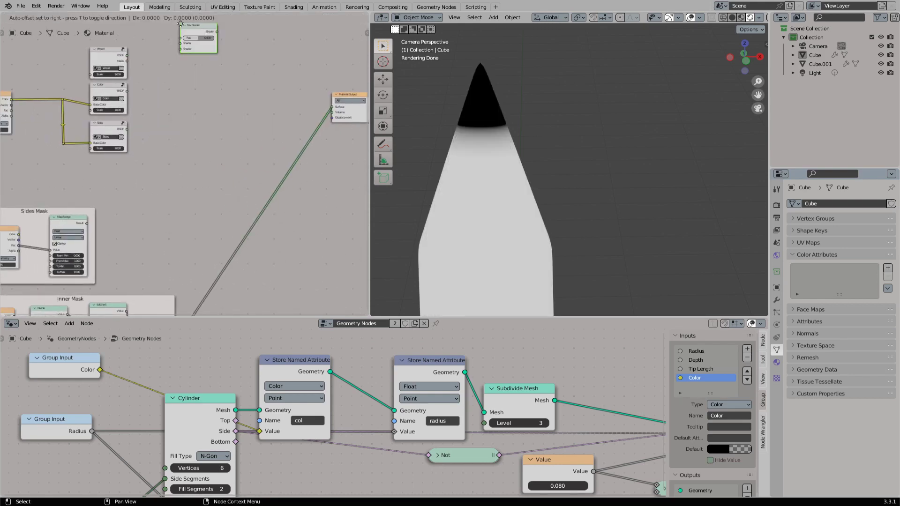
key(Escape)
- Add a MixRGB node between the shader groups and the Material Output
key(shift+a)
click(219, 63)
text(mix)
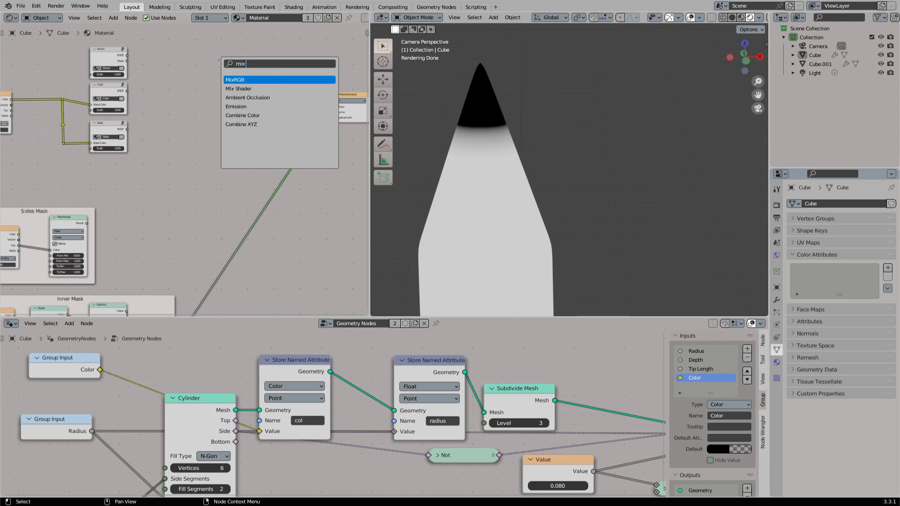
key(Return)
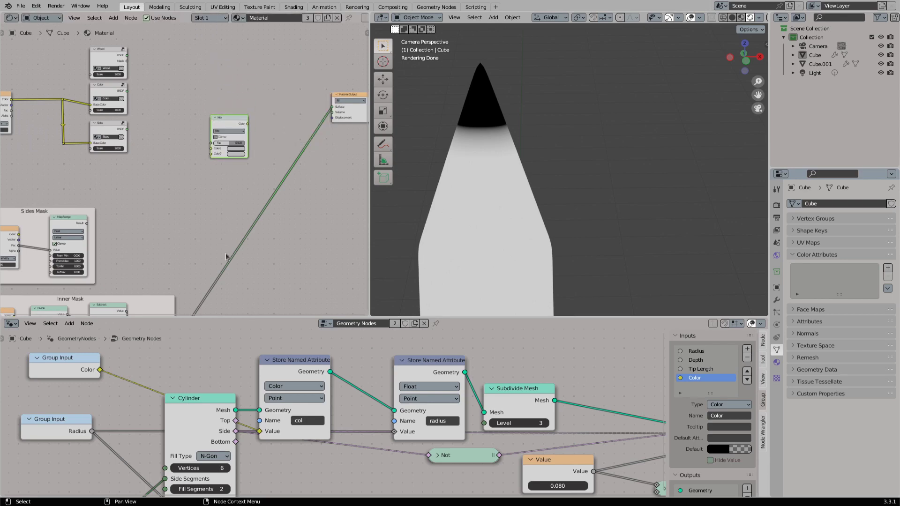
- Connect the Inner Mask's Map Range Result to the Mix node's Color1, routing the link through reroute points
middle_drag(226, 255, 239, 207)
shift+right_drag(226, 271, 203, 266)
drag(208, 265, 203, 302)
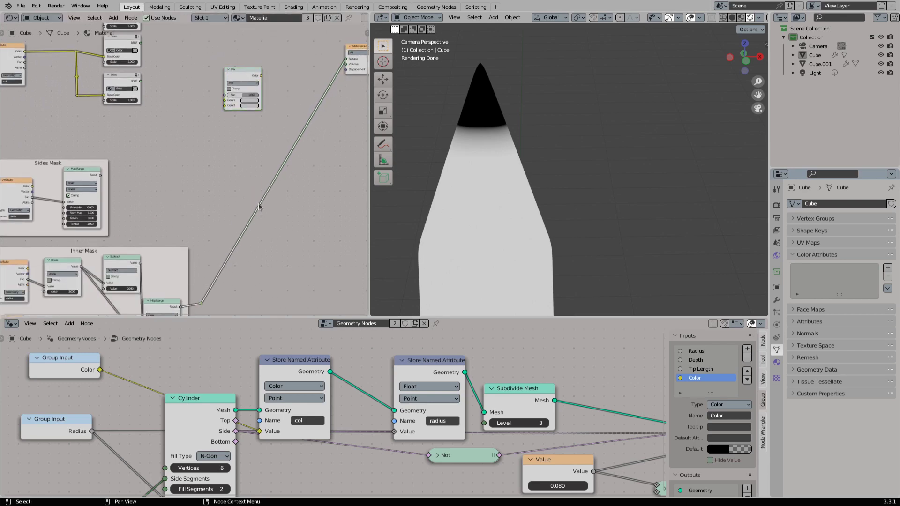
shift+right_drag(259, 204, 255, 214)
key(g)
click(207, 100)
drag(208, 98, 225, 101)
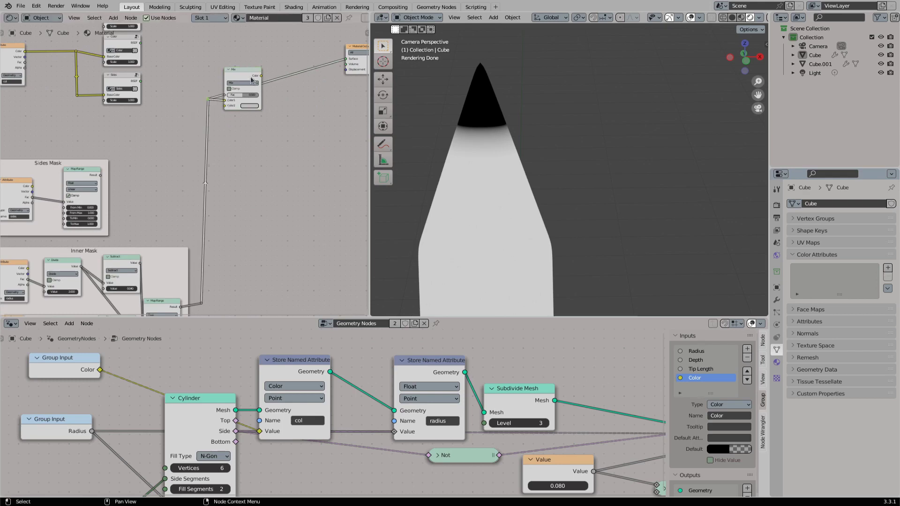
- Preview the Mix node on the pencil and connect the Wood group's Mask to its Color2
ctrl+shift+click(252, 76)
middle_drag(252, 77, 251, 144)
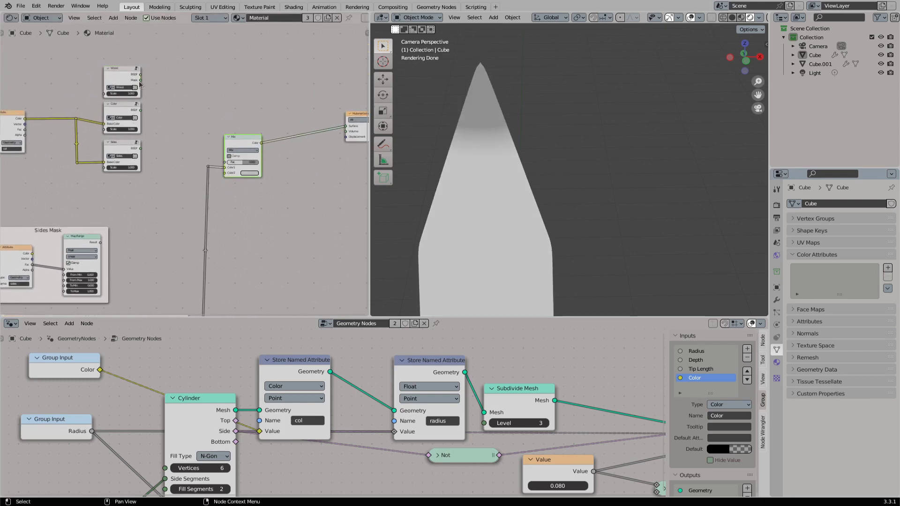
drag(140, 80, 227, 174)
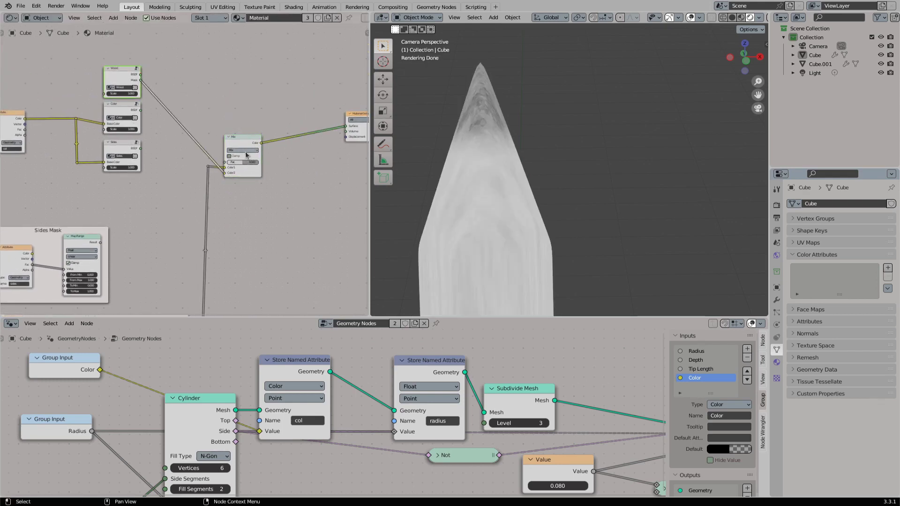
- Set the Mix node's blending mode to Color Burn with a Fac of 1.000
click(246, 151)
scroll(246, 155, up, 2)
click(270, 141)
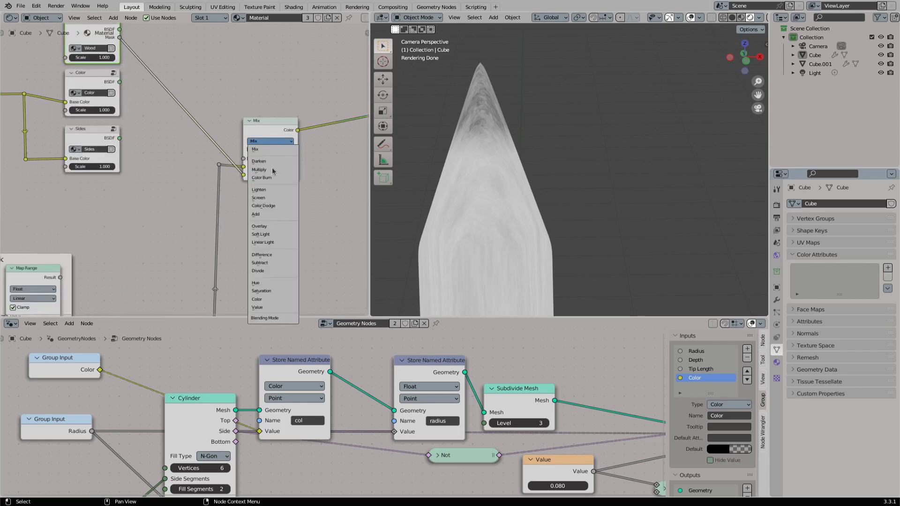
click(264, 178)
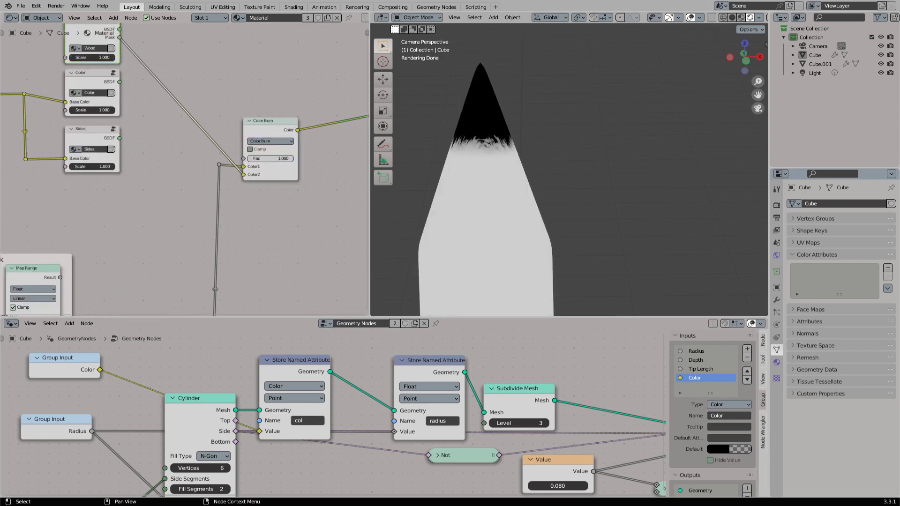
mouse_move(291, 159)
mouse_down()
mouse_move(248, 158)
mouse_move(294, 158)
mouse_up()
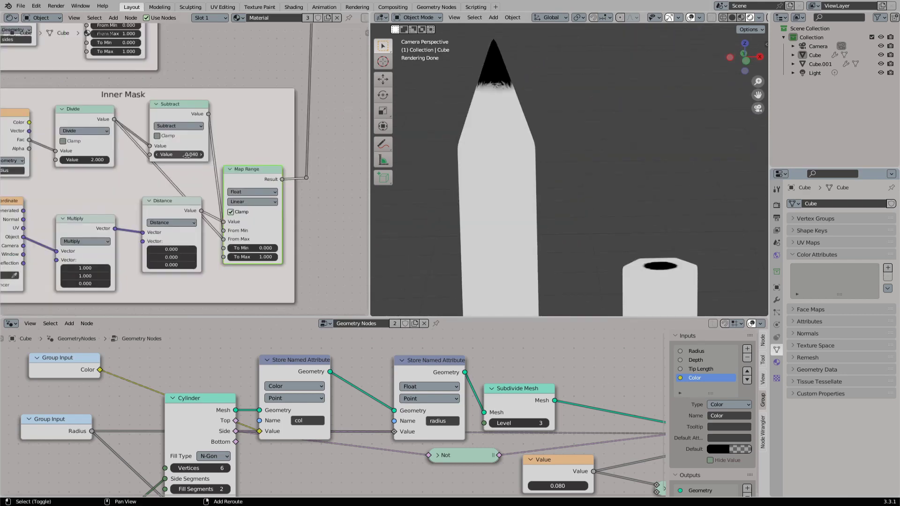
- Set the Subtract value in the Inner Mask frame to 0.050 and save the file
mouse_move(186, 156)
mouse_down()
mouse_move(206, 156)
mouse_move(191, 155)
mouse_up()
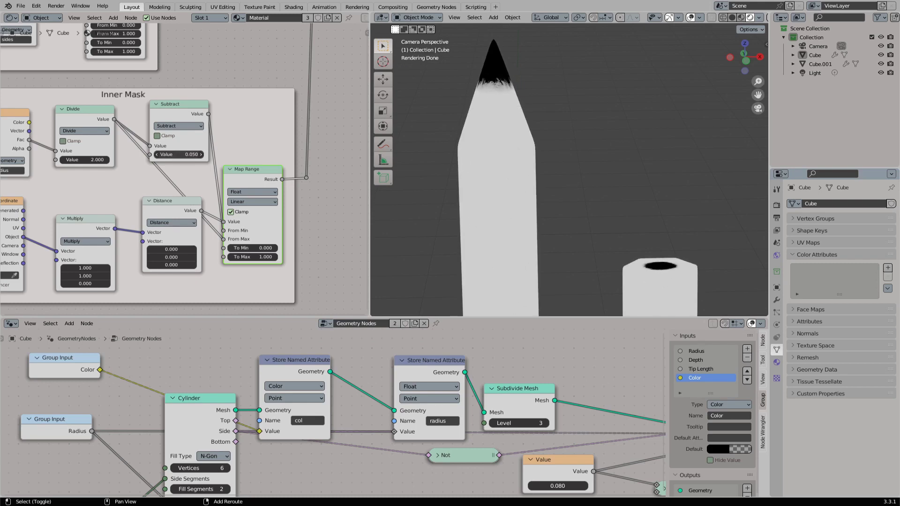
scroll(215, 156, down, 2)
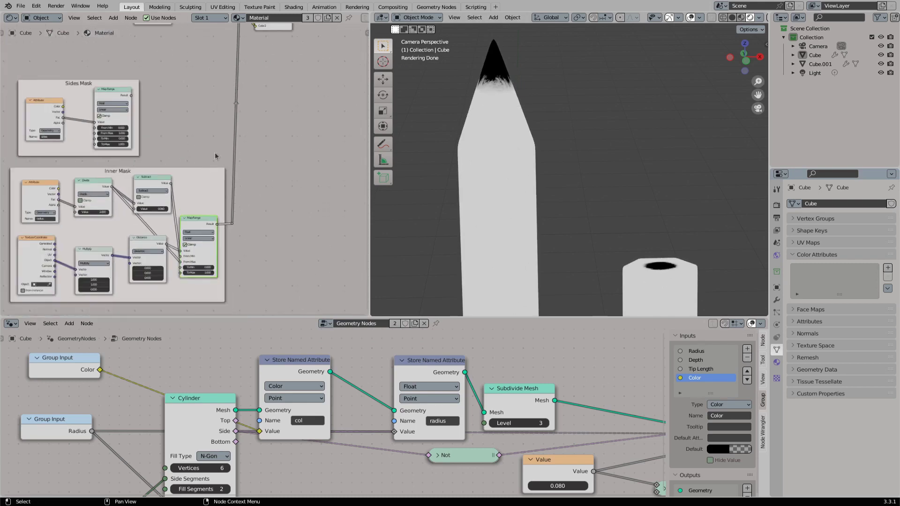
middle_drag(215, 156, 189, 284)
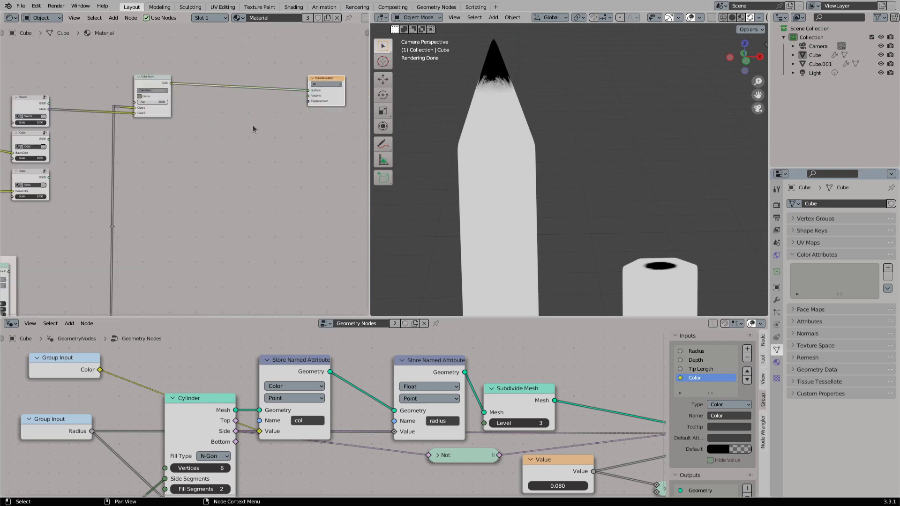
middle_drag(252, 125, 265, 132)
key(ctrl+s)
- Add a Mix Shader node below the Color Burn node
key(shift+a)
click(265, 132)
text(nm)
key(BackSpace)
key(BackSpace)
text(mix sh)
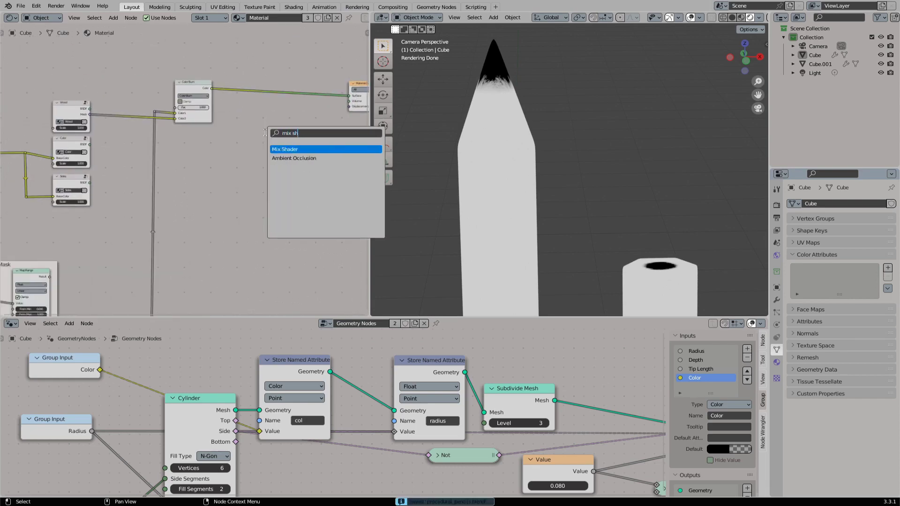
key(Return)
click(230, 165)
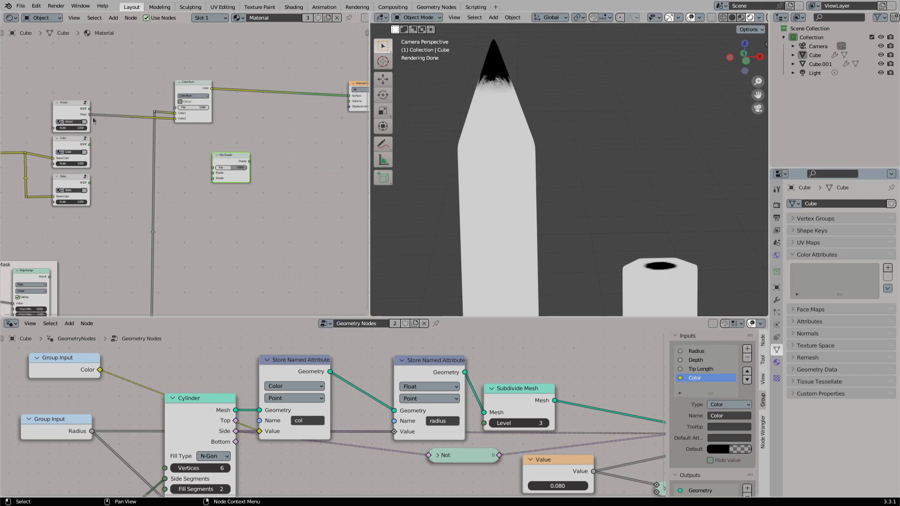
- Blend the Wood and Color BSDFs through the Mix Shader into the Material Output, using the Color Burn result as its Fac
drag(89, 109, 349, 98)
drag(232, 157, 234, 140)
drag(89, 144, 225, 154)
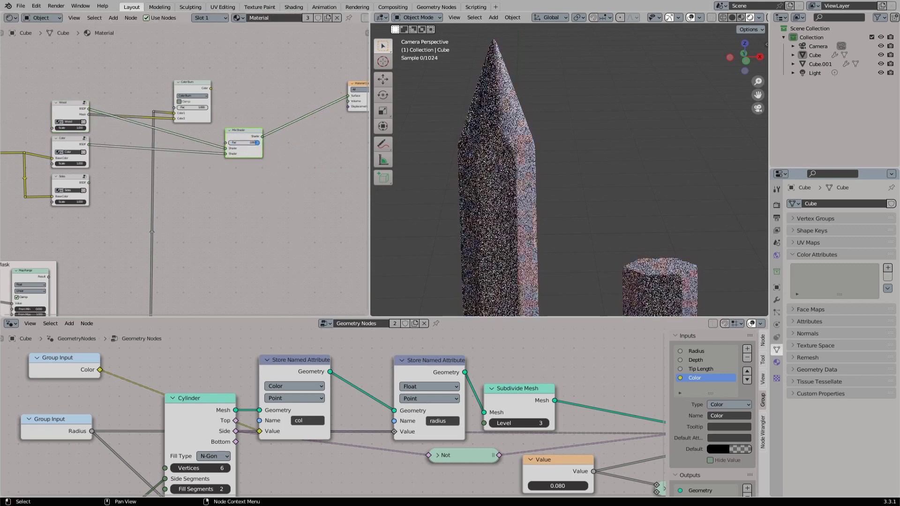
mouse_move(210, 88)
mouse_down()
mouse_move(225, 142)
mouse_move(257, 136)
mouse_up()
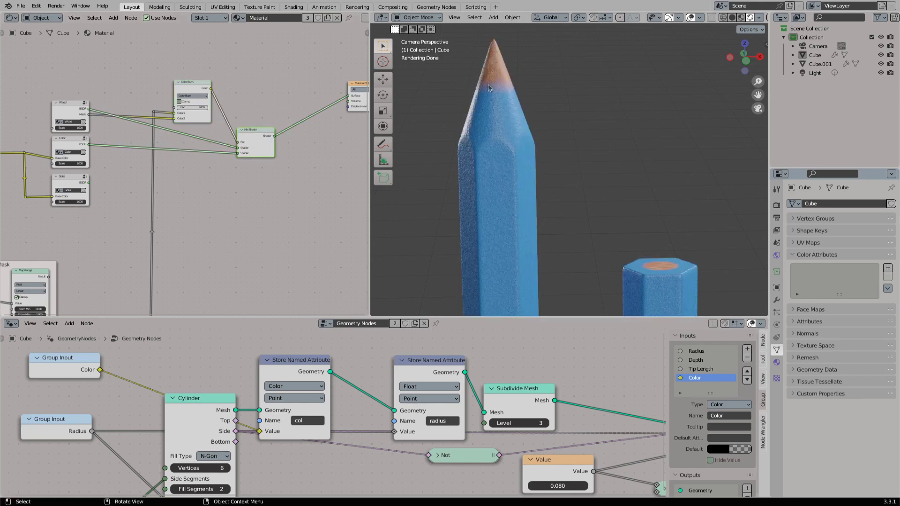
- Add a Map Range node after the Color Burn node and set its data type to Float
drag(211, 89, 249, 89)
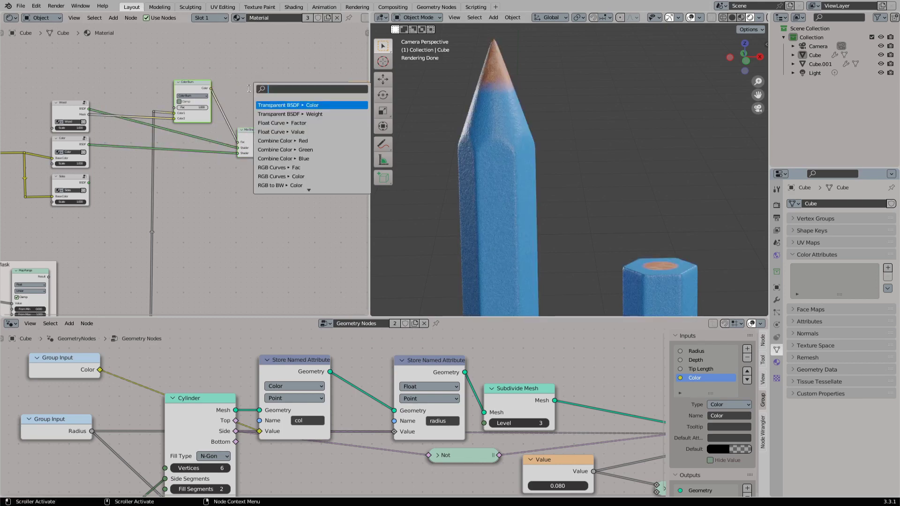
text(map r)
key(Return)
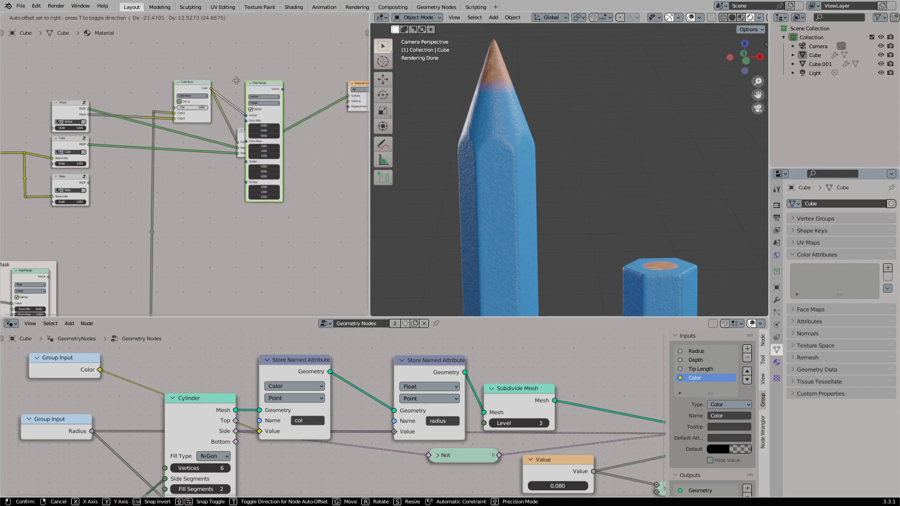
click(242, 87)
click(238, 83)
click(230, 90)
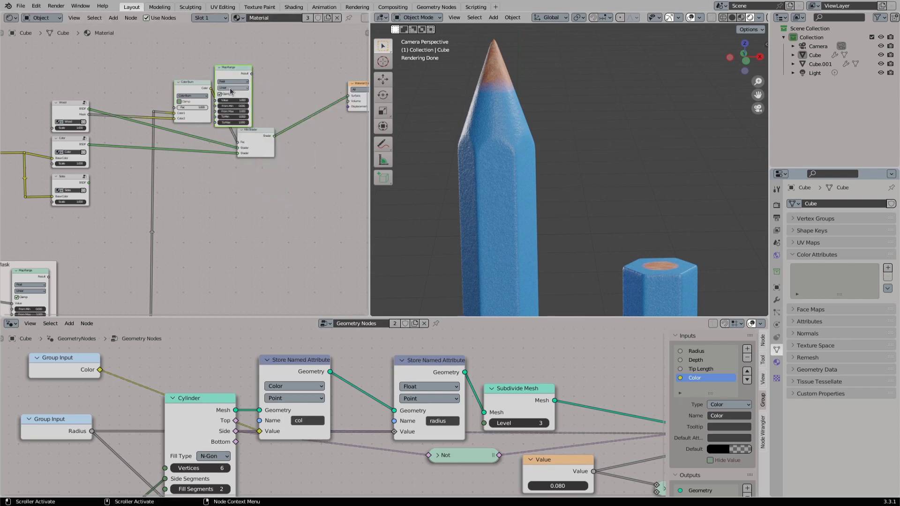
- Move the Mix Shader clear of the Map Range node and feed the Map Range Result into its Fac
middle_drag(260, 134, 241, 181)
scroll(242, 182, up, 3)
drag(242, 182, 276, 179)
drag(230, 105, 245, 188)
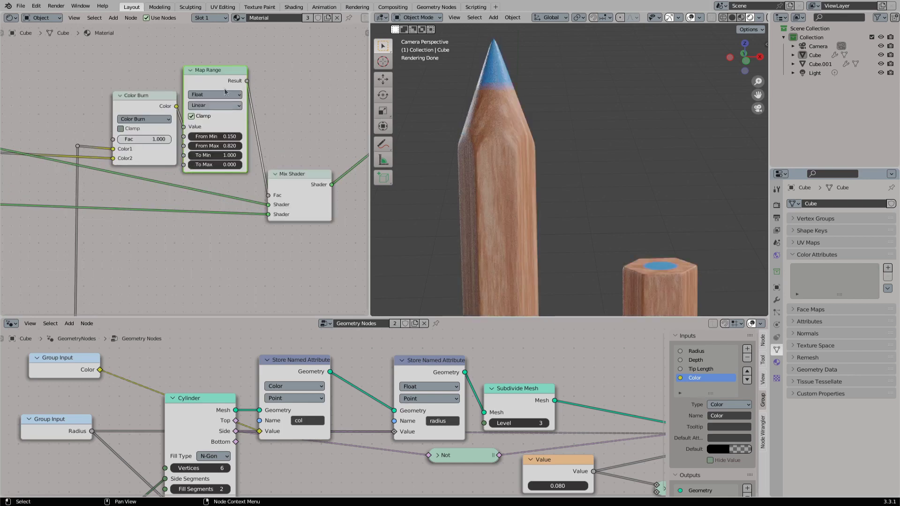
- Preview the Map Range mask and invert it with From Min 0.150, To Min 1.000 and To Max 0.000, lowering From Max
ctrl+shift+click(220, 78)
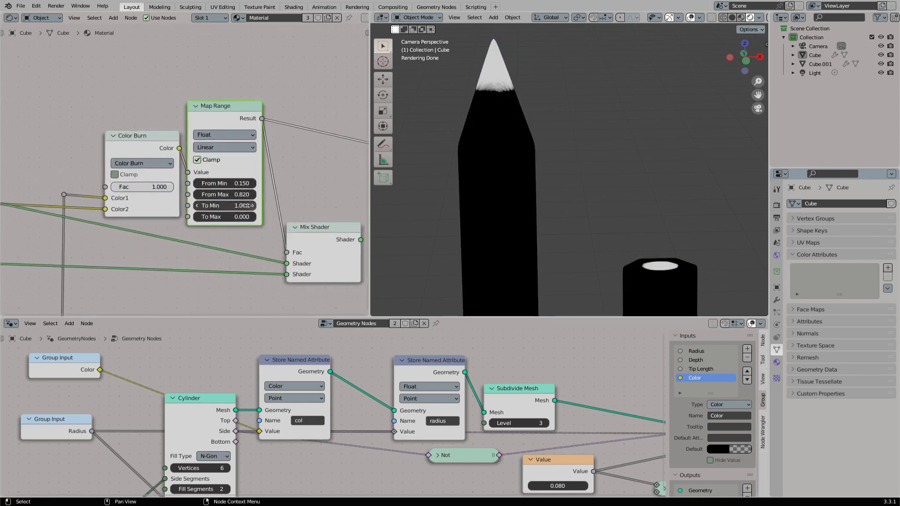
scroll(247, 205, up, 2)
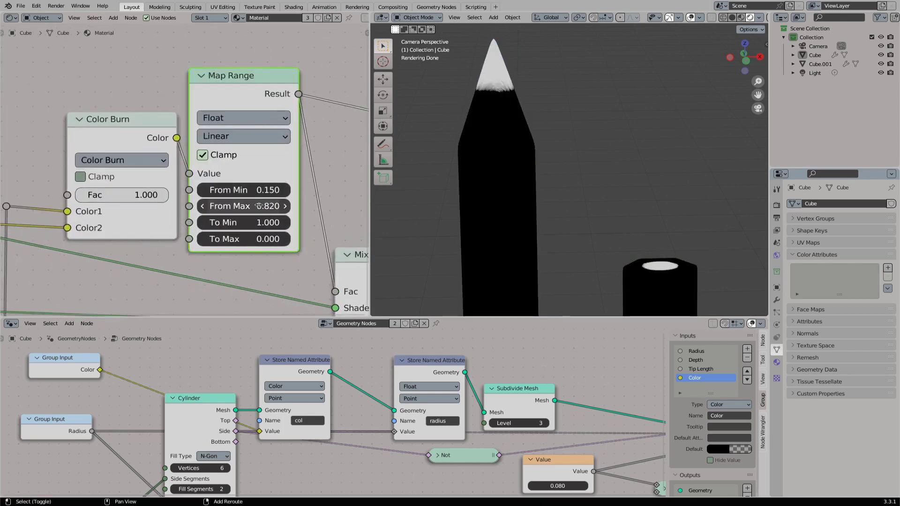
drag(262, 206, 221, 206)
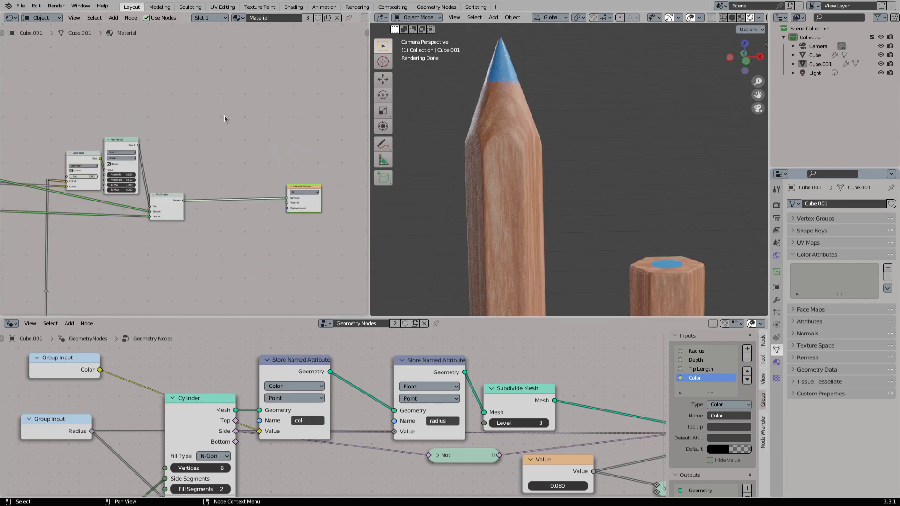
- Add a Displacement node and connect its output to the Material Output's Displacement input, arranging it below the Mix Shader
key(shift+a)
click(254, 135)
text(disp)
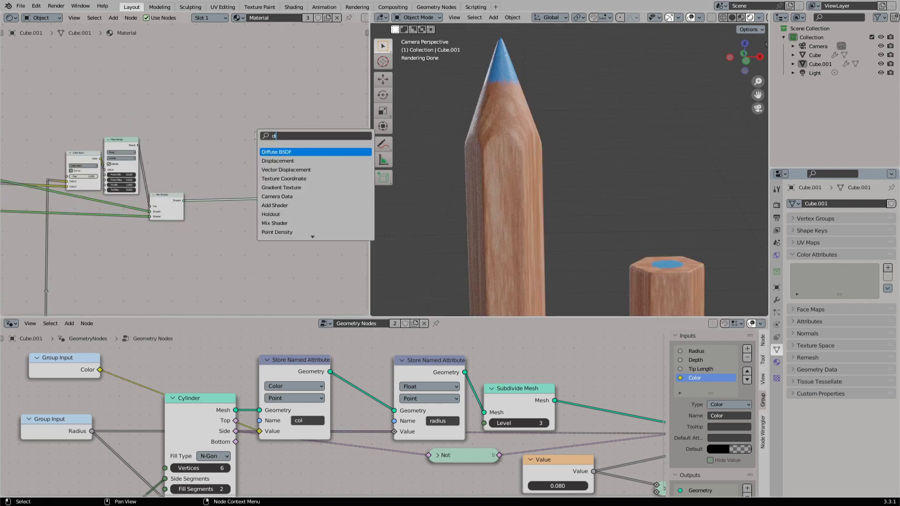
key(Return)
click(273, 126)
scroll(273, 126, up, 2)
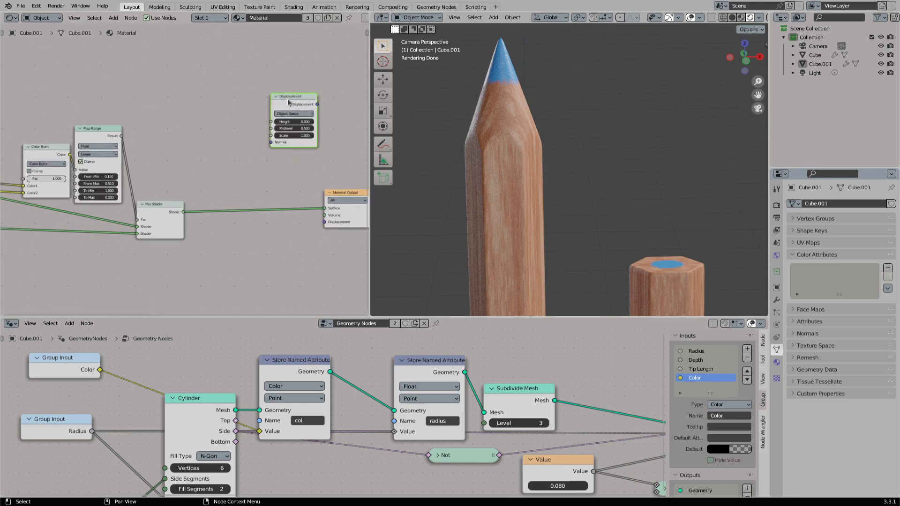
drag(273, 126, 324, 222)
middle_drag(180, 225, 272, 185)
drag(246, 209, 290, 209)
- Branch a second Map Range node off the Color Burn output, set its data type to Float, and feed its Result into the Displacement Height
mouse_move(139, 111)
mouse_down()
mouse_move(130, 110)
mouse_move(178, 218)
mouse_up()
text(mapr)
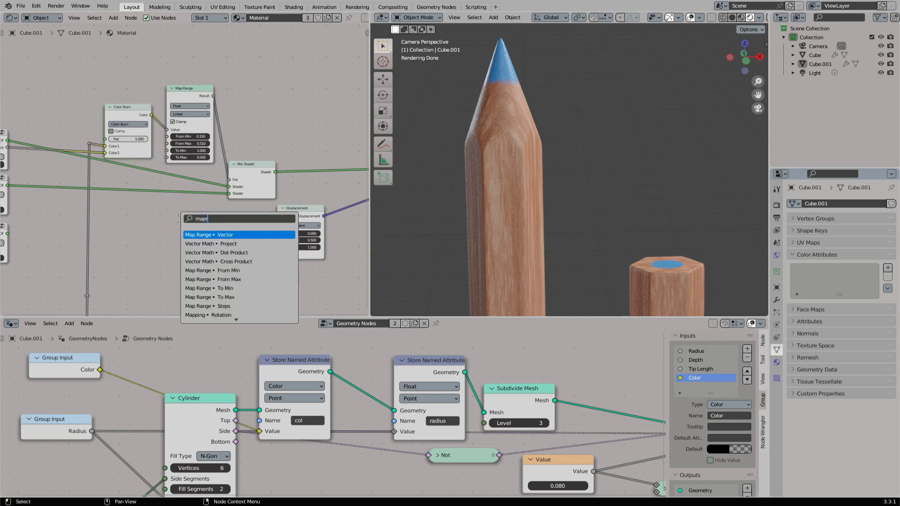
key(Return)
click(193, 217)
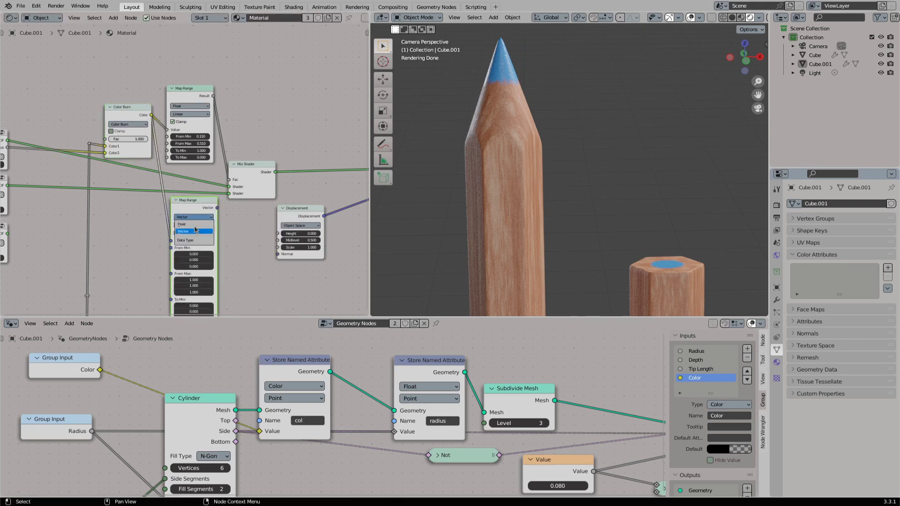
click(195, 223)
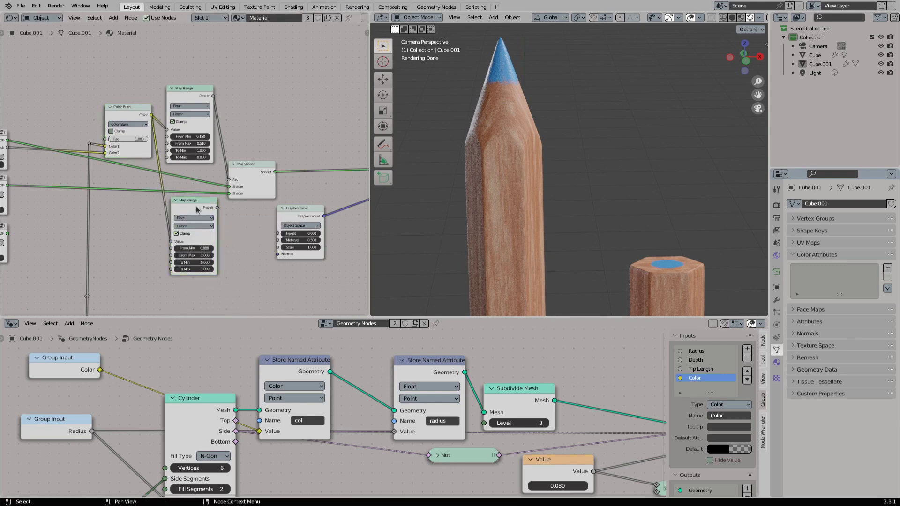
drag(196, 206, 282, 234)
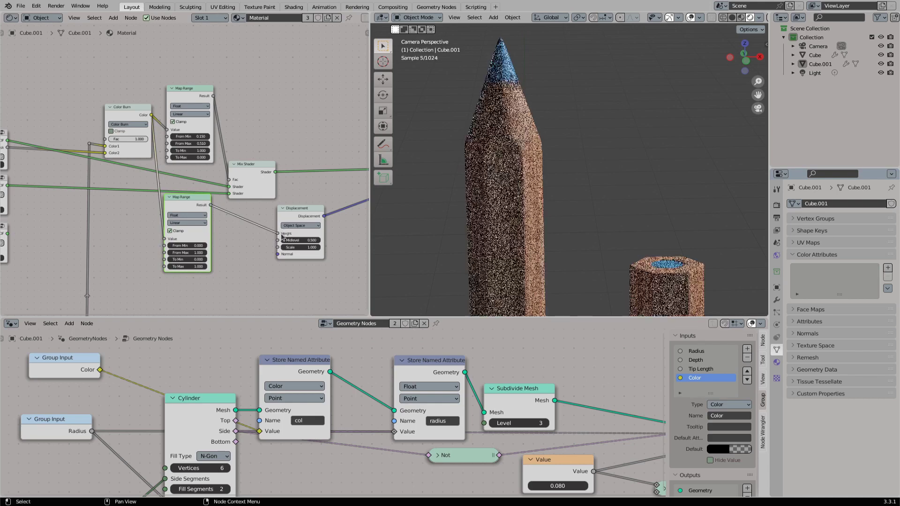
- Try Smoother Step interpolation on the Map Range node feeding the Displacement, and return it to Linear
click(187, 222)
click(190, 252)
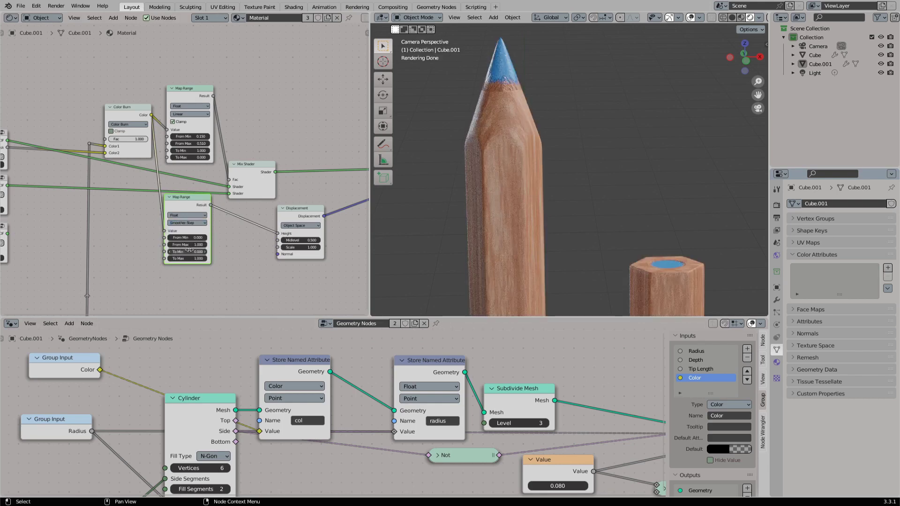
scroll(291, 267, up, 1)
click(188, 231)
click(194, 242)
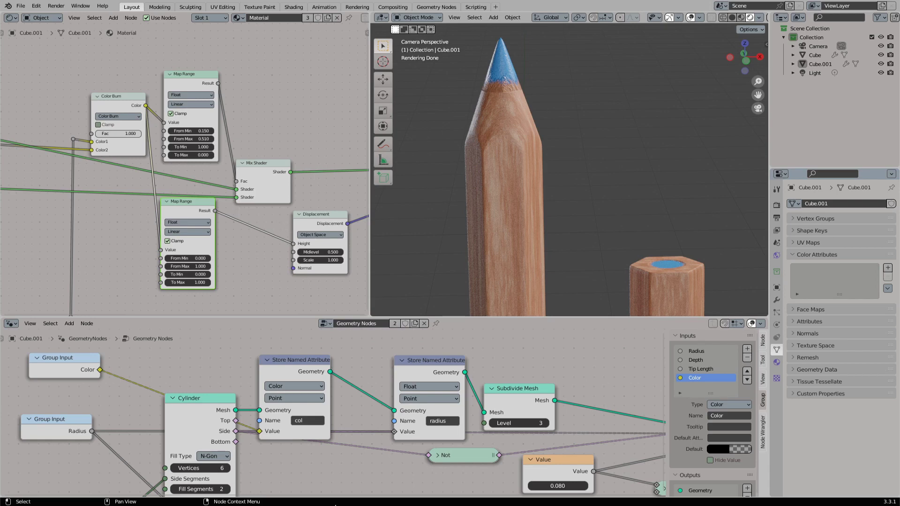
- Set the lower Map Range's interpolation to Smoother Step and reduce the Displacement node's Scale to 0.020
click(186, 232)
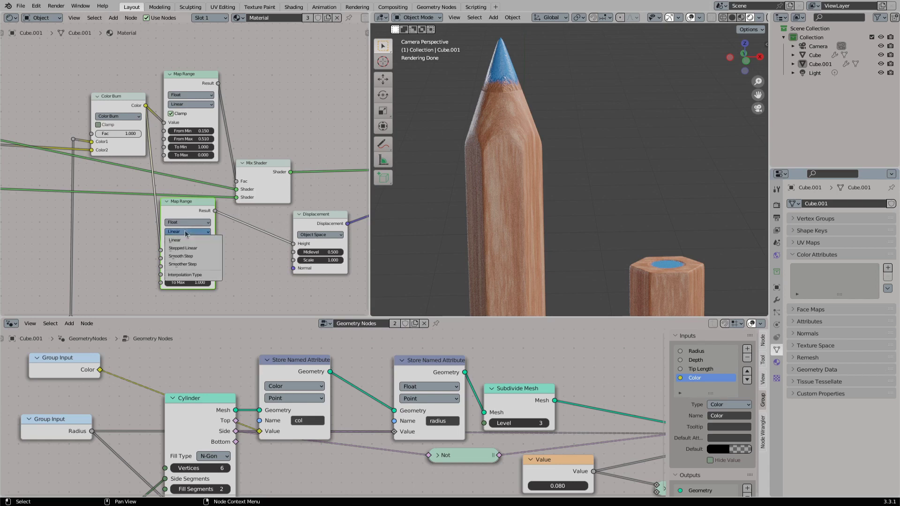
click(201, 264)
middle_drag(288, 277, 215, 265)
scroll(215, 265, up, 3)
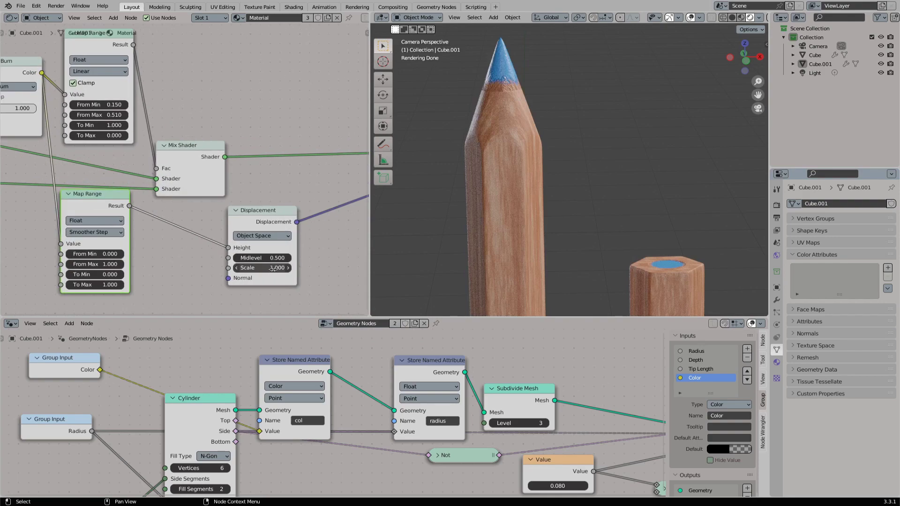
shift+drag(272, 268, 257, 268)
scroll(282, 215, down, 4)
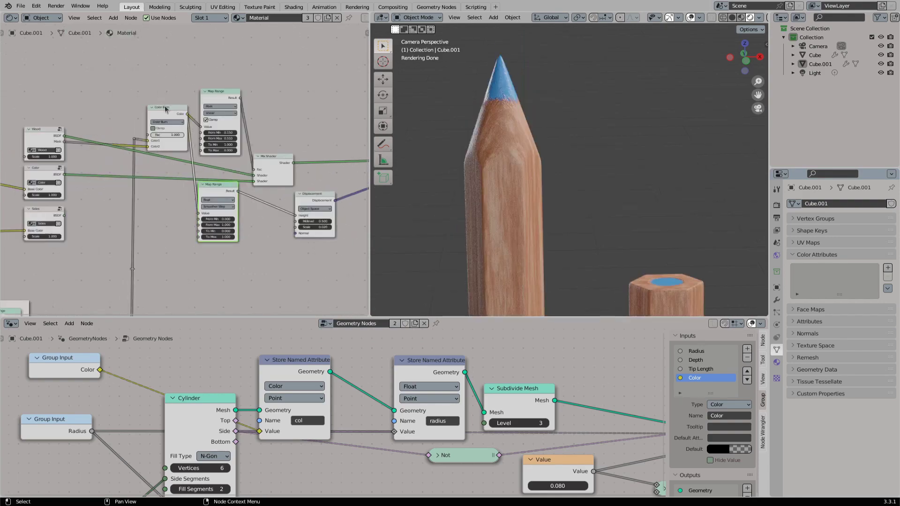
- Arrange the Color Burn, both Map Range nodes and the Displacement node below the Mix Shader
middle_drag(283, 215, 273, 153)
drag(304, 132, 281, 177)
drag(206, 217, 207, 196)
shift+right_drag(170, 219, 180, 221)
shift+right_drag(179, 144, 174, 155)
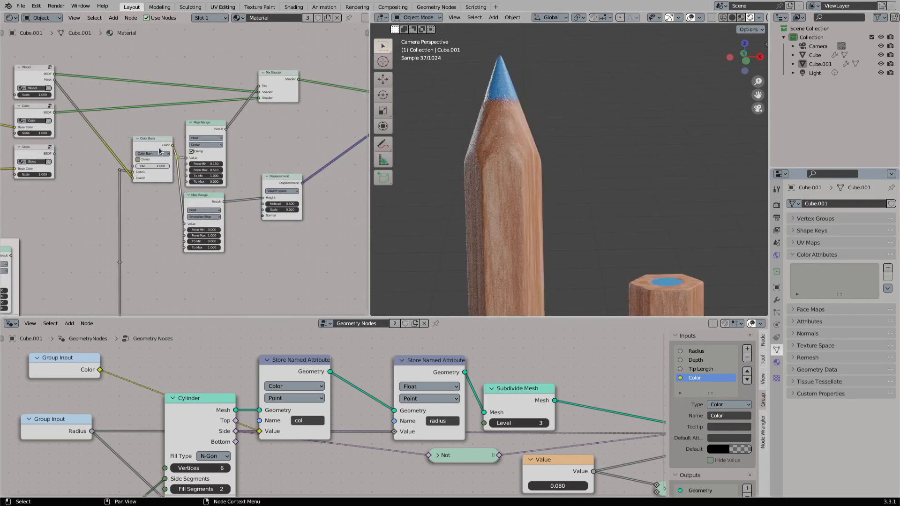
- Route the Color Burn link to the lower Map Range through reroute points, and tidy the Displacement and Mix Shader positions
drag(159, 149, 157, 148)
drag(204, 126, 204, 116)
drag(178, 150, 177, 147)
drag(175, 221, 175, 225)
middle_drag(266, 149, 215, 166)
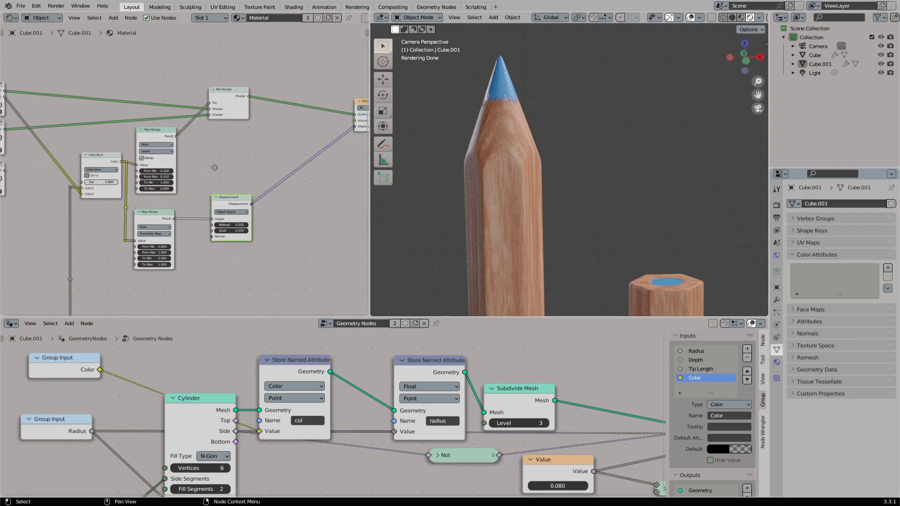
drag(228, 194, 227, 197)
drag(223, 89, 229, 83)
- Add reroute points to the wood mask link and position them so it runs squarely into the Color Burn node
middle_drag(206, 112, 300, 111)
mouse_move(136, 156)
shift+right_down()
mouse_move(153, 155)
mouse_move(144, 159)
shift+right_up()
key(g)
click(154, 99)
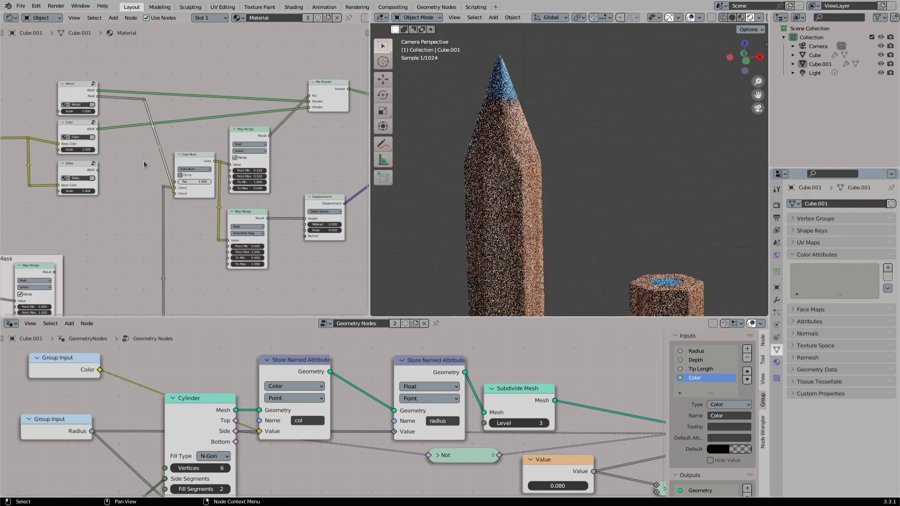
key(g)
click(126, 210)
middle_drag(149, 258, 158, 190)
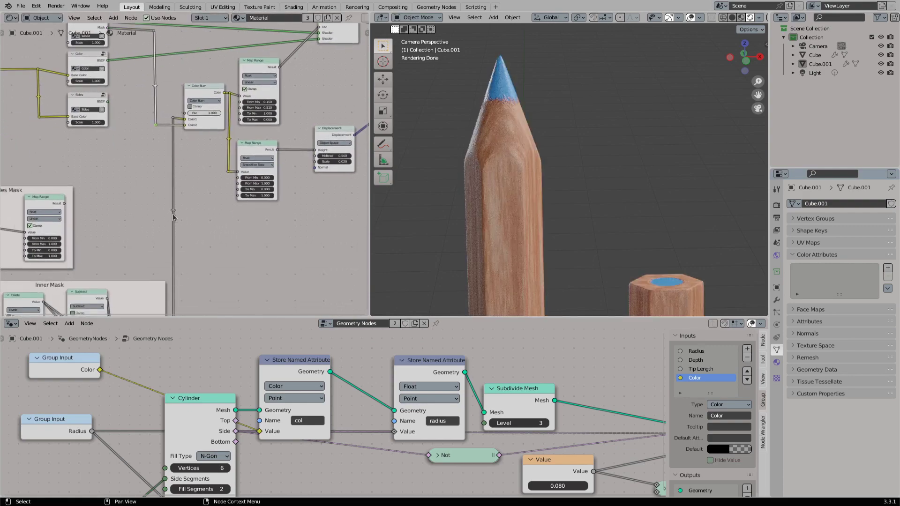
- Preview the Sides Mask Map Range output on the pencil and save the file
scroll(184, 169, down, 2)
ctrl+shift+click(89, 196)
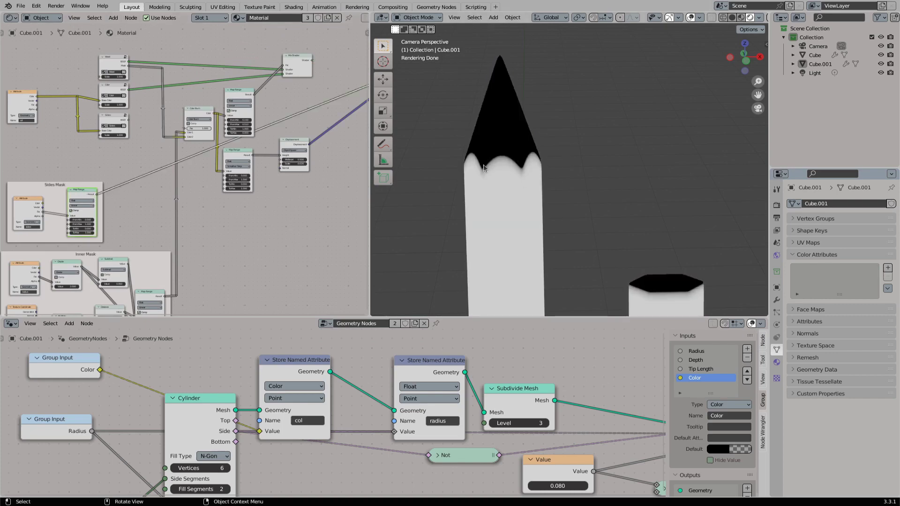
key(ctrl+s)
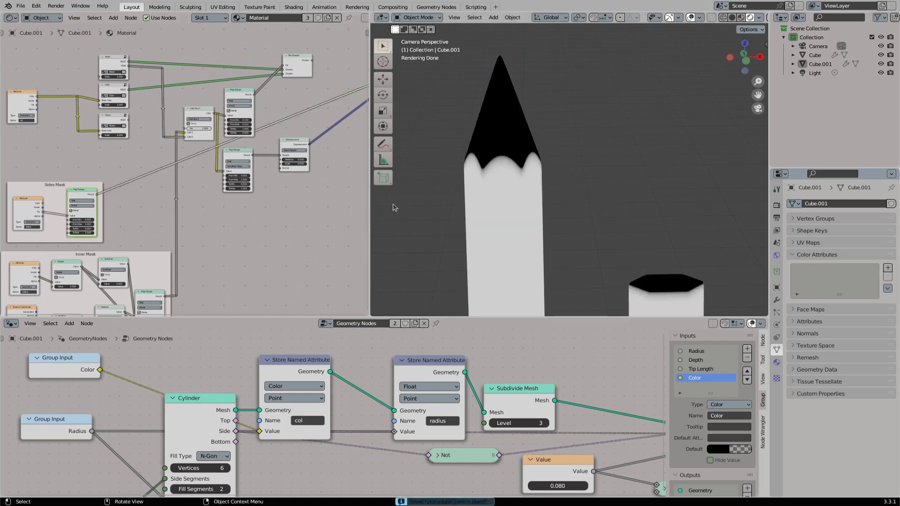
- Annotate the sides mask's scalloped edge and compare it with the pencil's facet edges in solid shading
click(732, 17)
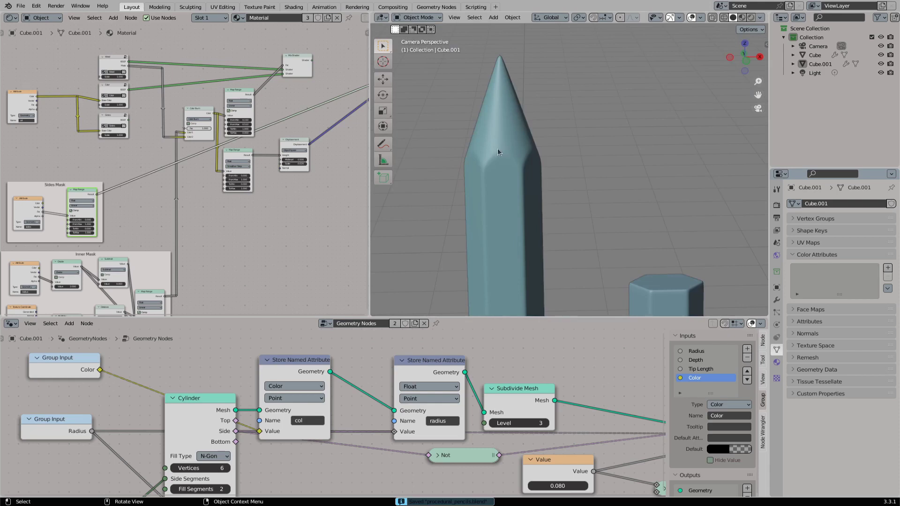
click(742, 17)
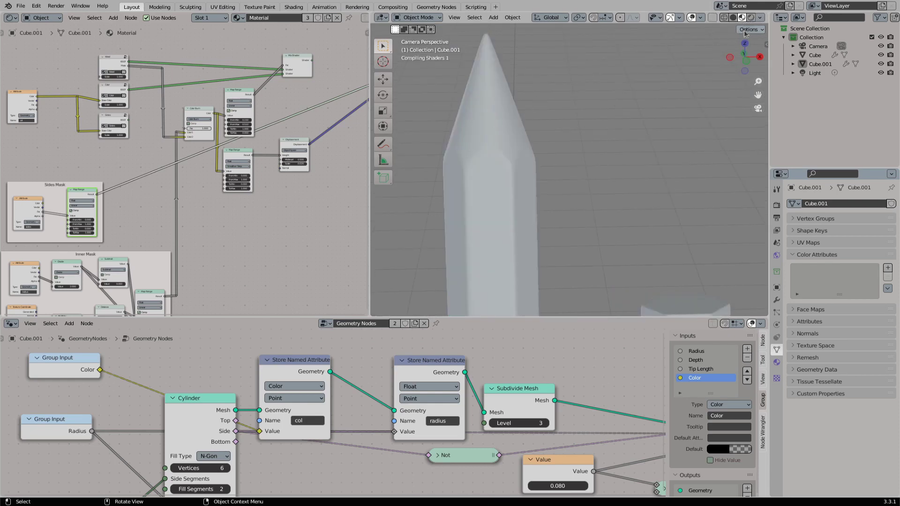
click(382, 143)
click(733, 18)
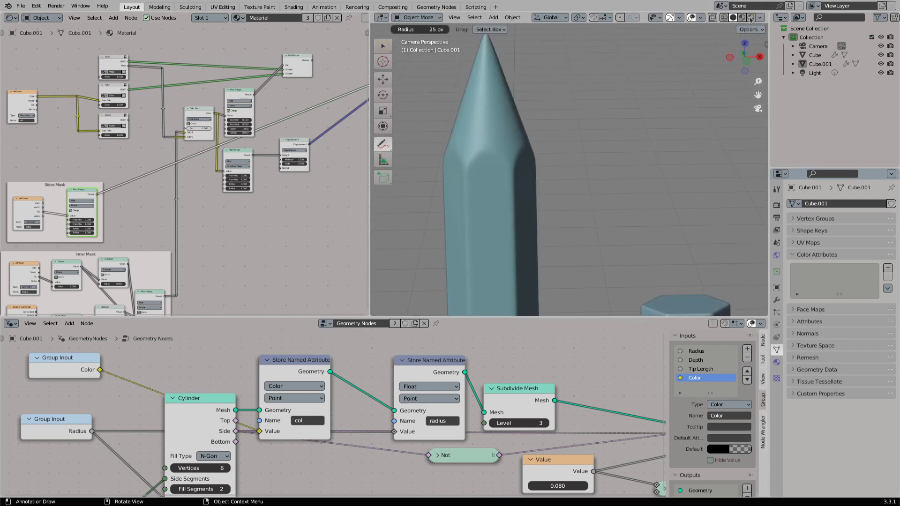
click(743, 18)
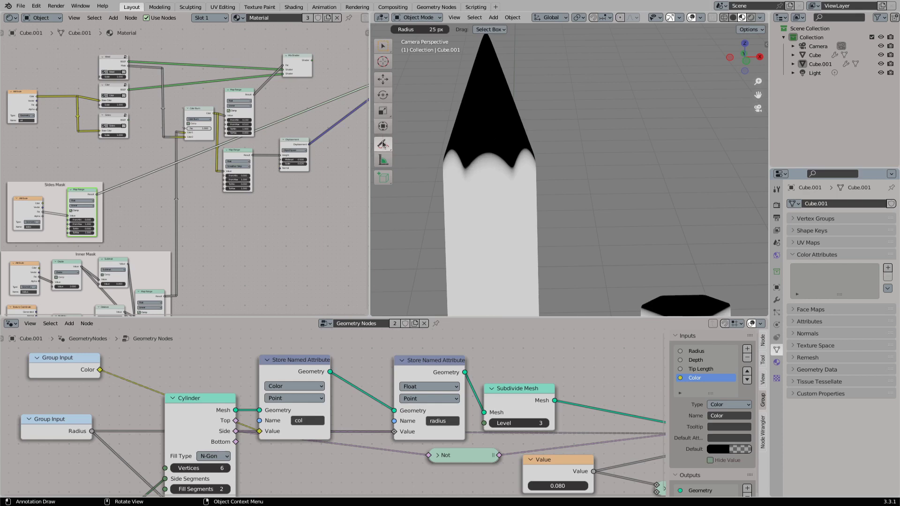
drag(383, 144, 424, 145)
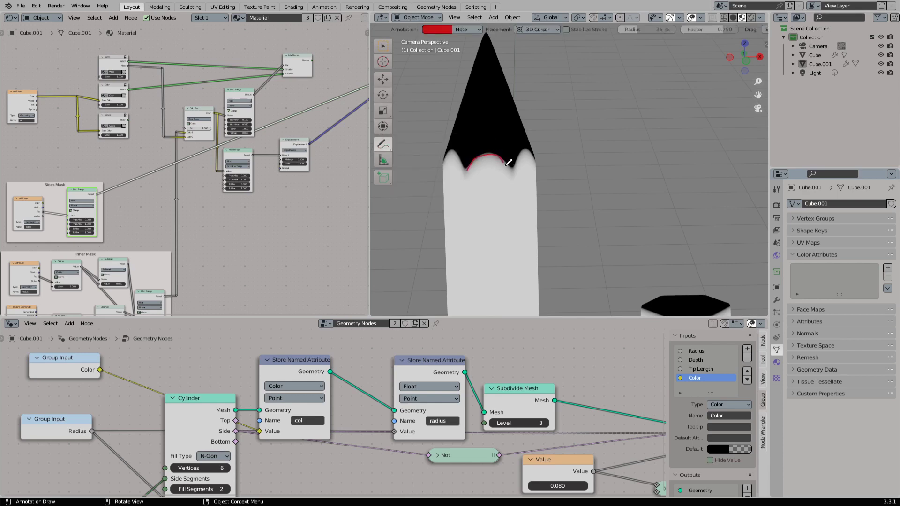
click(733, 17)
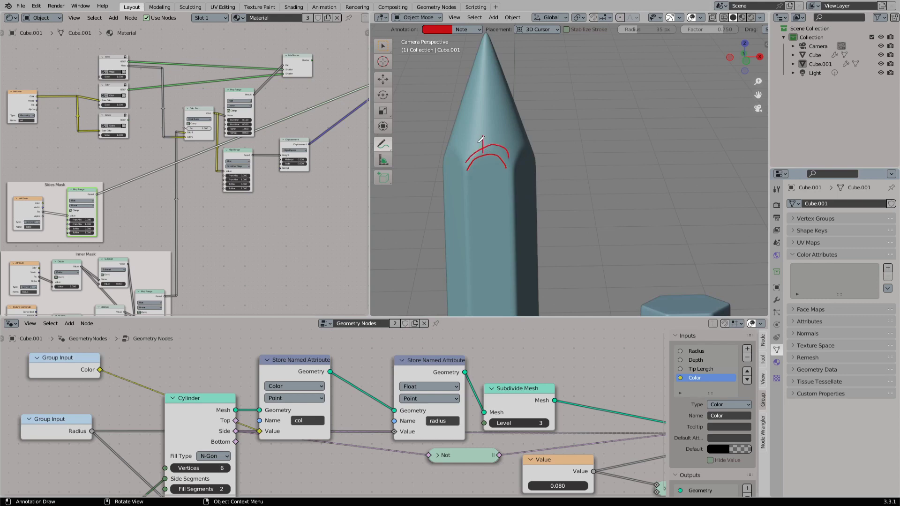
- Erase the annotation strokes, return to the selection tool and material preview, and save the file
drag(387, 147, 417, 200)
mouse_move(483, 140)
mouse_down()
mouse_move(473, 169)
mouse_move(505, 159)
mouse_up()
click(384, 48)
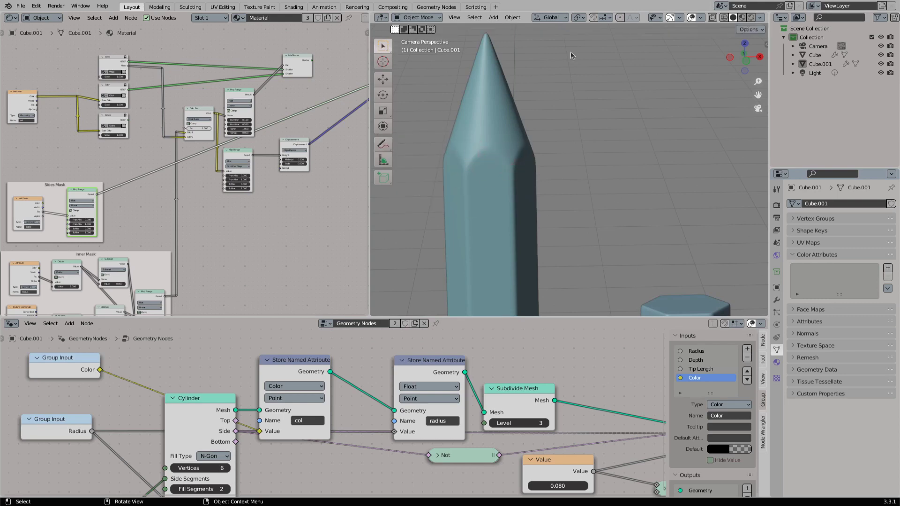
click(742, 18)
key(ctrl+s)
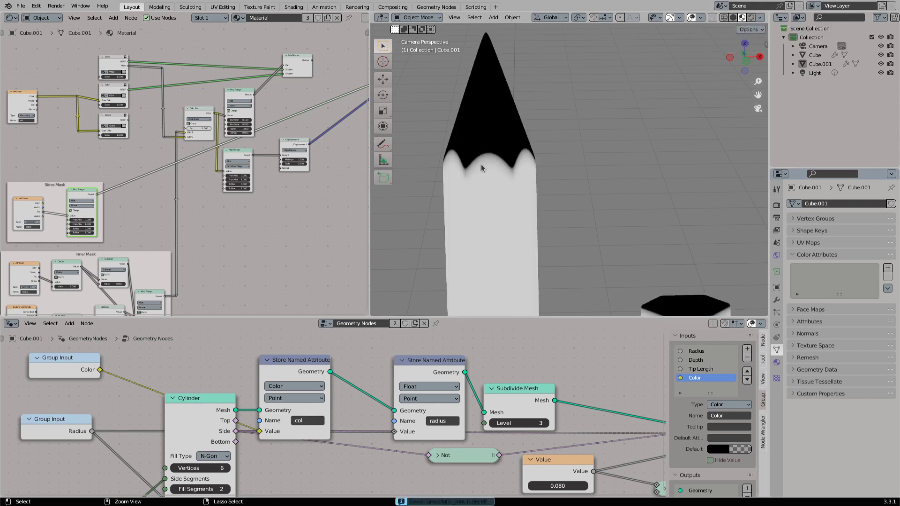
- Bypass the sides Store Named Attribute node by linking Extrude Mesh directly to Set Position
scroll(553, 383, down, 4)
middle_drag(622, 380, 428, 379)
middle_drag(544, 382, 416, 379)
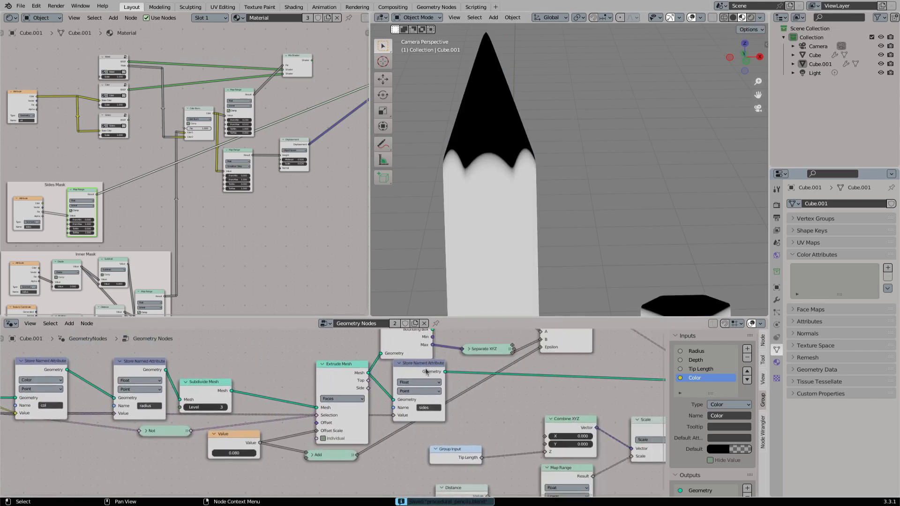
drag(426, 371, 428, 372)
middle_drag(368, 375, 312, 390)
scroll(336, 379, down, 3)
drag(303, 387, 587, 396)
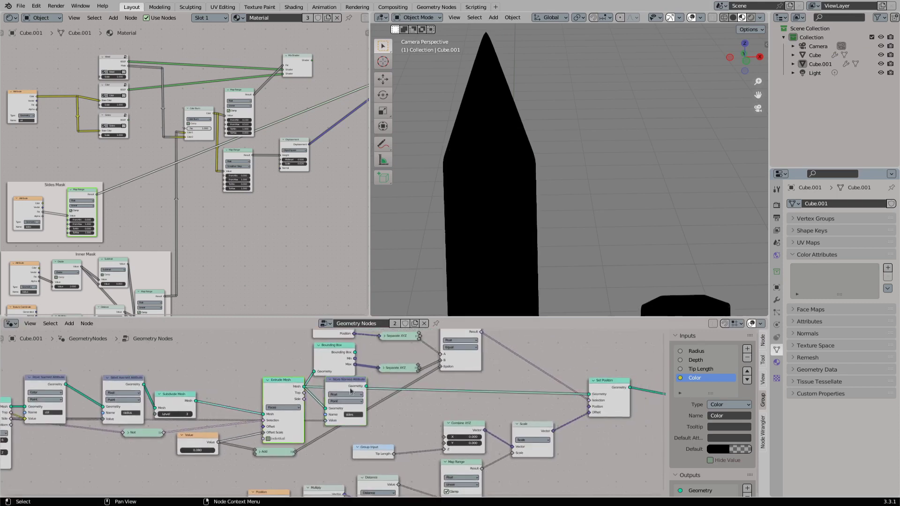
- Insert the sides Store Named Attribute node between Subdivide Mesh and Extrude Mesh, and save the file
scroll(348, 386, up, 4)
middle_drag(347, 386, 491, 363)
drag(490, 361, 373, 371)
drag(286, 387, 343, 406)
drag(361, 378, 317, 376)
drag(355, 374, 376, 405)
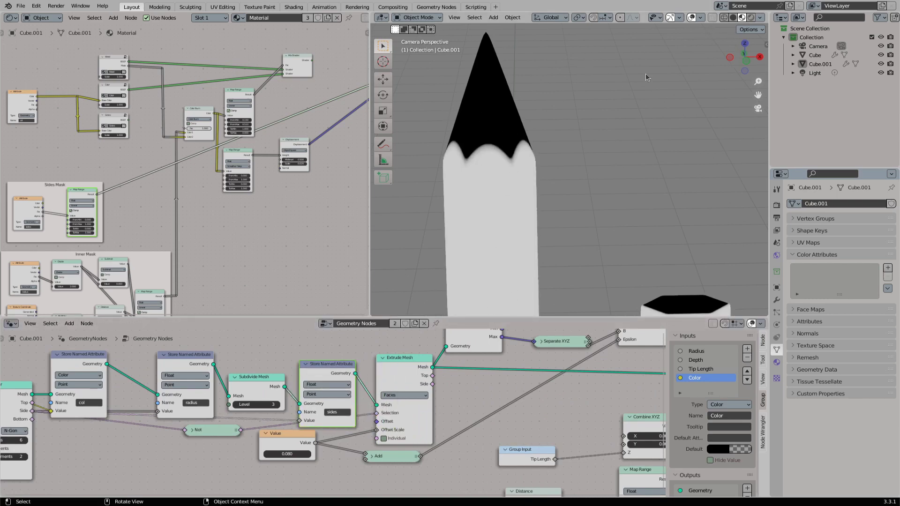
key(ctrl+s)
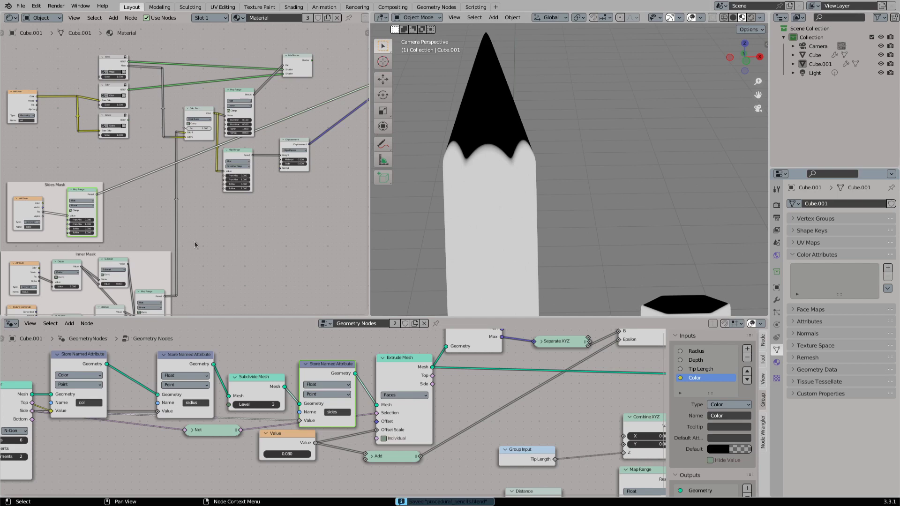
- Duplicate the Color Burn node and feed the Sides Mask result into Color1 and the wood mask into Color2
scroll(227, 207, up, 2)
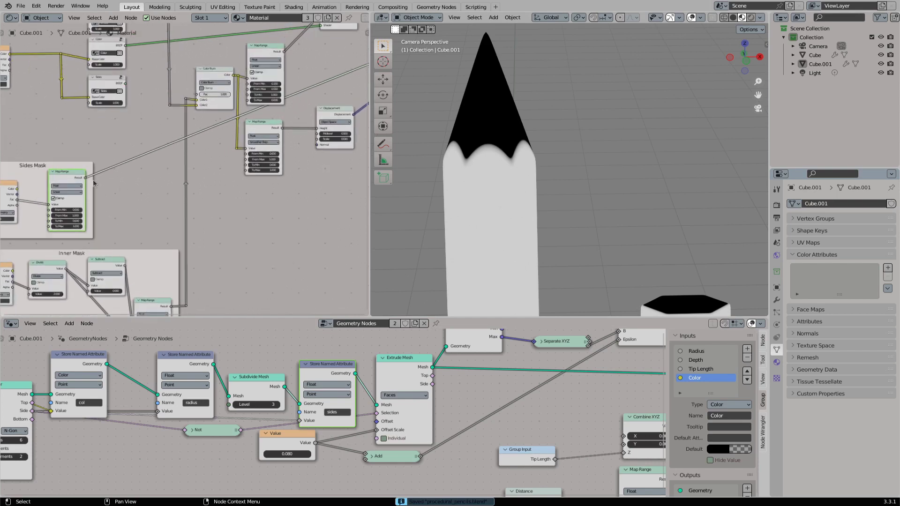
click(210, 77)
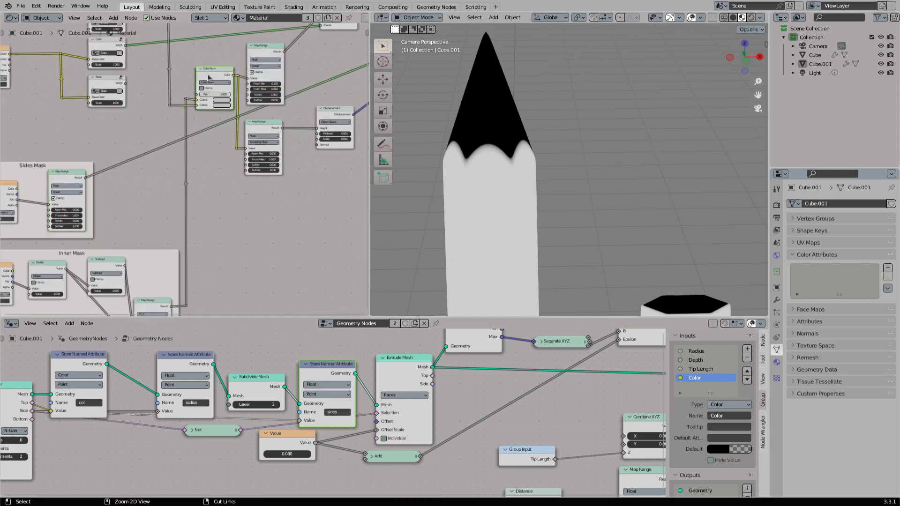
key(shift+d)
click(216, 182)
drag(85, 178, 203, 204)
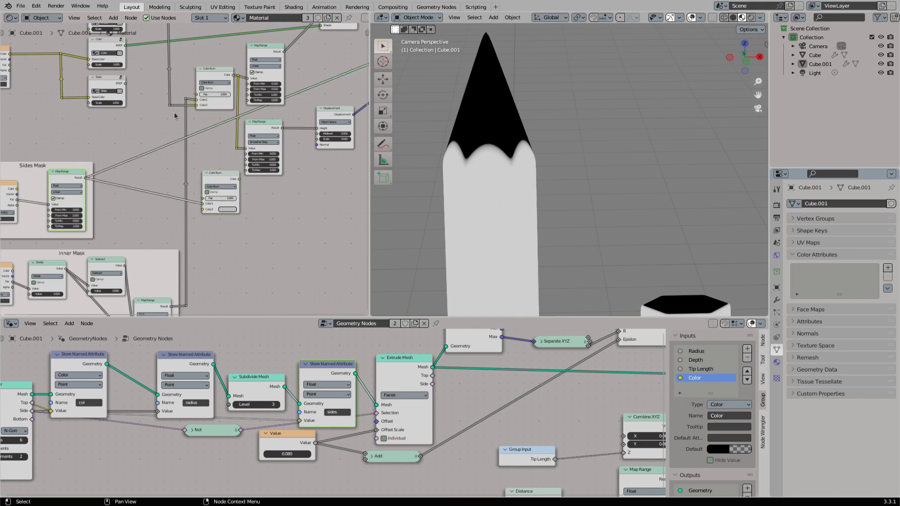
drag(169, 106, 203, 209)
- Tidy the duplicate's wood mask link with reroute points and preview the duplicated Color Burn output in rendered shading
shift+right_drag(195, 171, 189, 178)
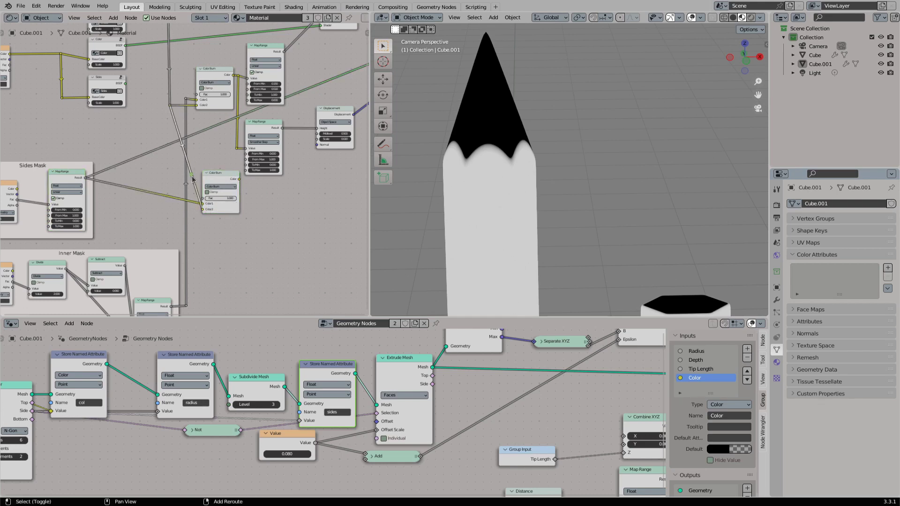
key(g)
click(162, 214)
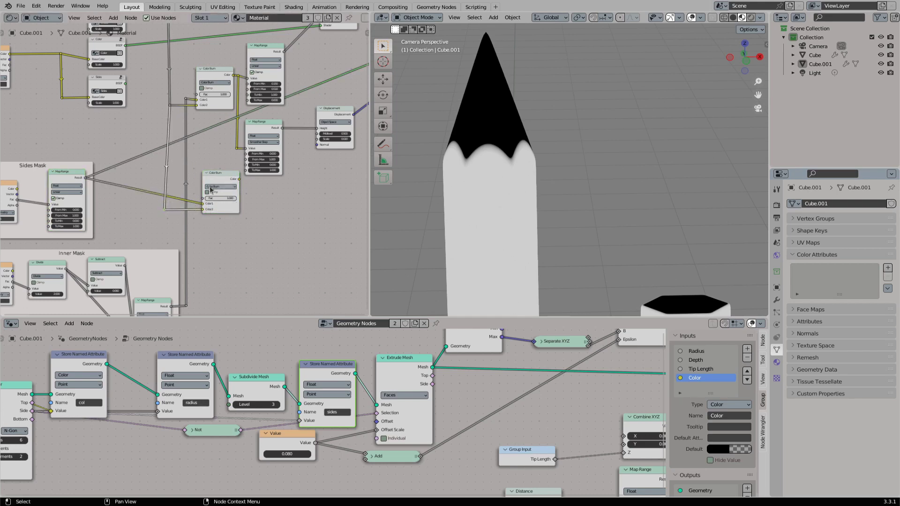
key(g)
click(154, 200)
click(222, 181)
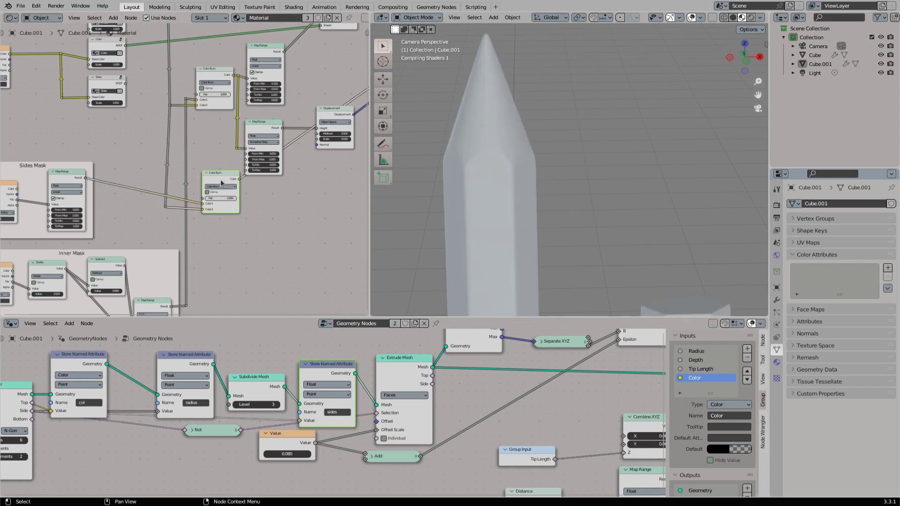
click(751, 18)
- Move the Material Output node down to about the level of the second Color Burn node
middle_drag(249, 187, 180, 197)
scroll(245, 186, down, 4)
drag(338, 91, 342, 192)
middle_drag(346, 191, 272, 202)
drag(271, 200, 301, 212)
scroll(198, 189, up, 2)
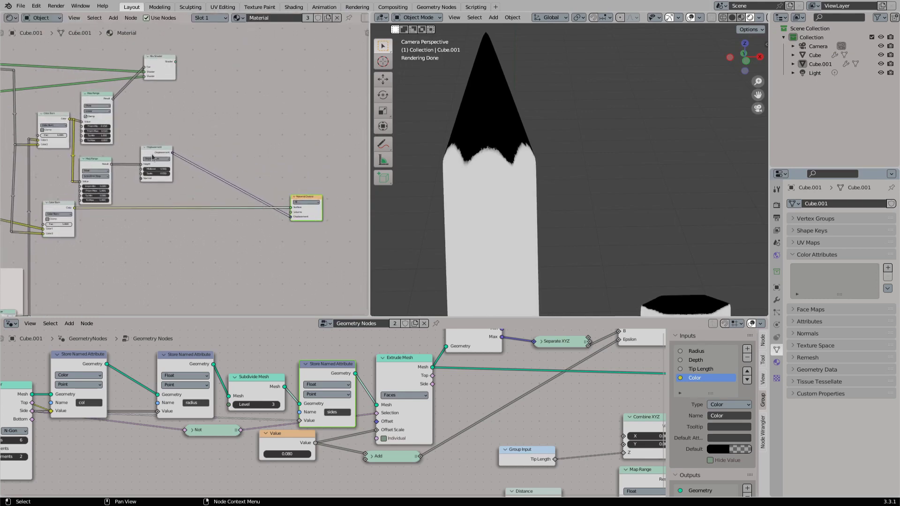
- Duplicate both Map Range nodes and place the copies below the originals, beside the second Color Burn node
scroll(152, 157, up, 2)
middle_drag(152, 158, 233, 147)
click(162, 80)
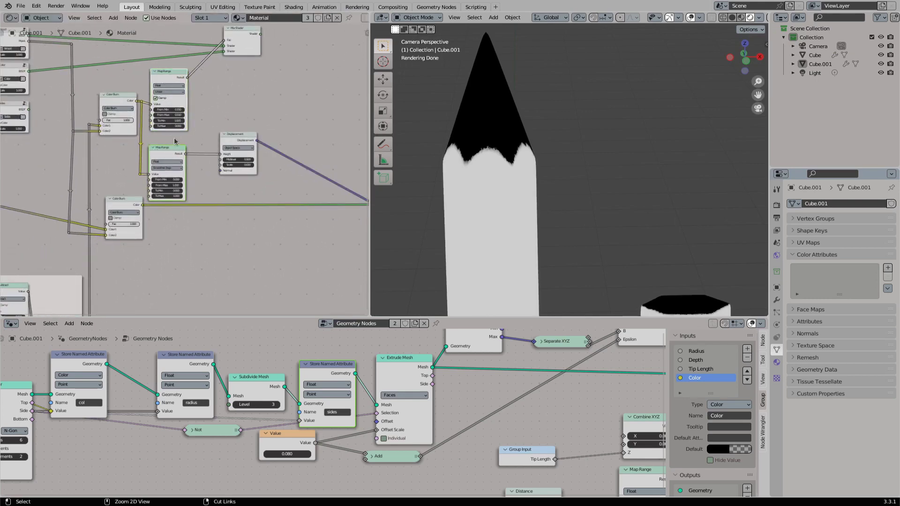
key(ctrl+v)
key(g)
click(195, 291)
middle_drag(170, 217, 202, 186)
scroll(201, 186, up, 1)
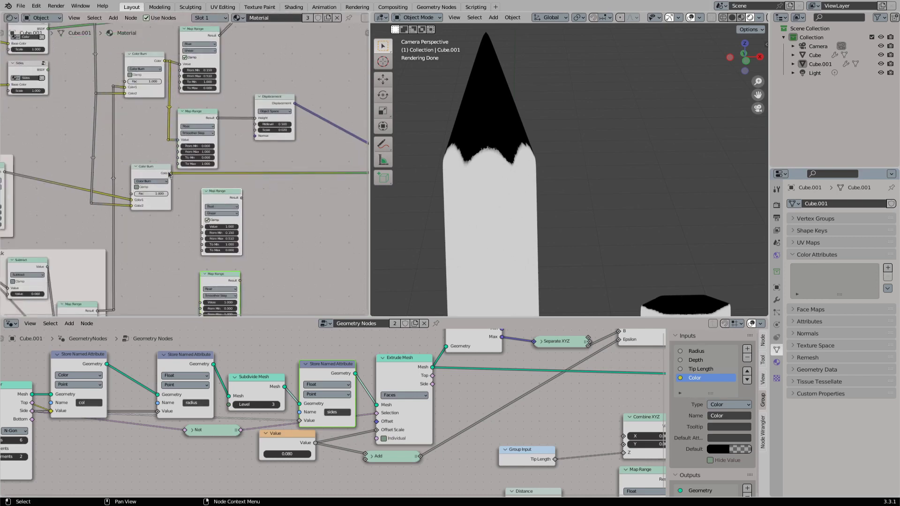
- Connect the second Color Burn's Color output to the Linear Map Range copy's Value and move both copies closer
drag(170, 174, 210, 228)
drag(170, 174, 201, 228)
middle_drag(187, 225, 209, 193)
scroll(209, 193, up, 1)
drag(210, 192, 258, 265)
key(g)
click(262, 231)
- Branch the second Color Burn link through reroute points into the Value input of the Smoother Step Map Range copy
shift+right_drag(222, 142, 213, 166)
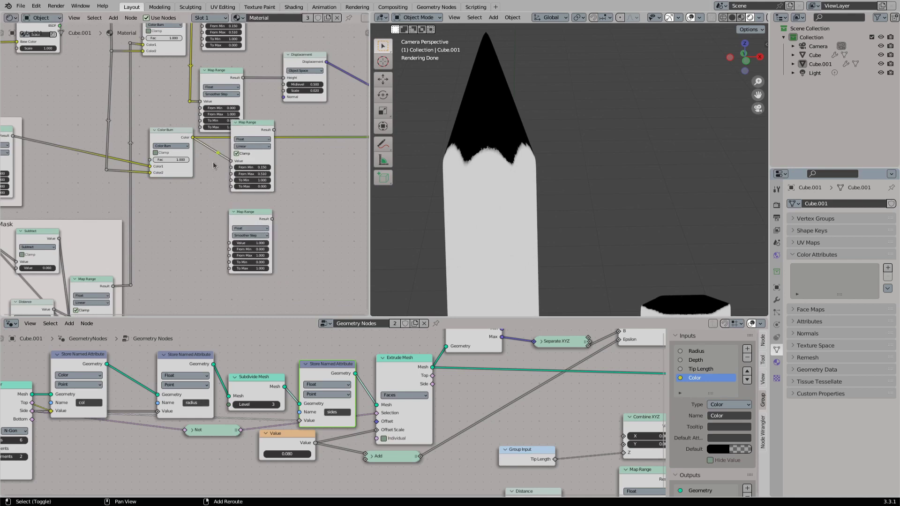
drag(218, 153, 229, 242)
shift+right_drag(232, 223, 216, 231)
key(g)
click(211, 232)
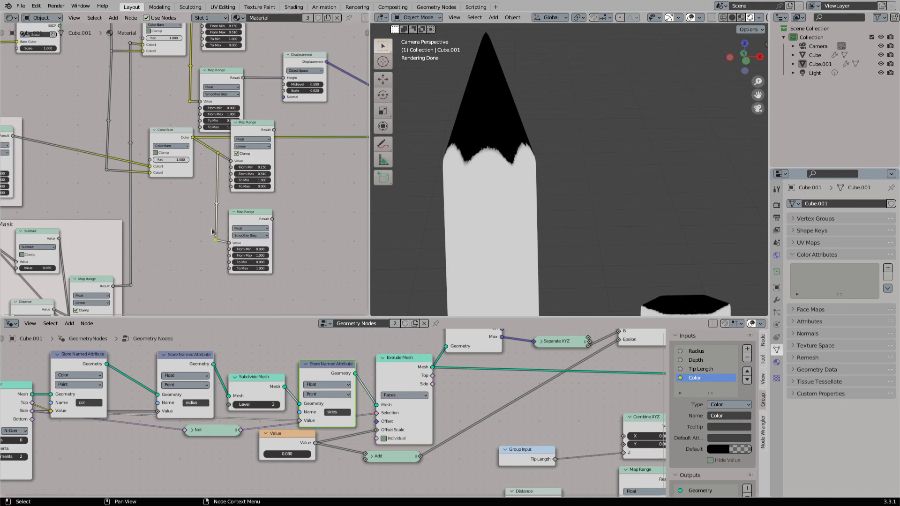
- Preview the outputs of the two copied Map Range nodes and move both nodes slightly up
ctrl+shift+click(272, 160)
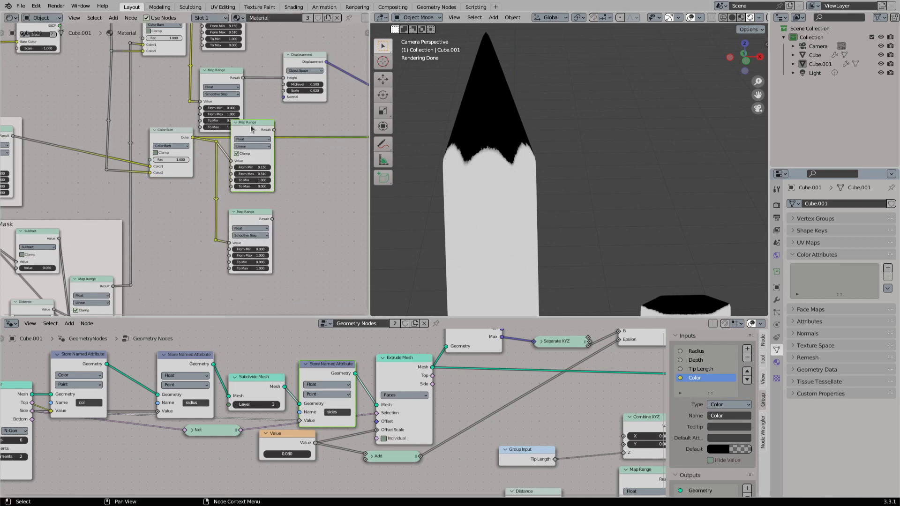
ctrl+shift+click(254, 220)
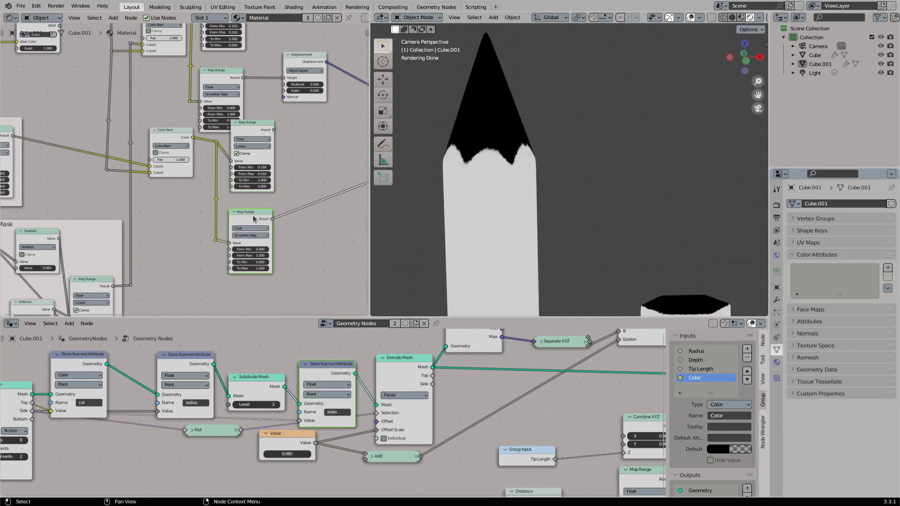
middle_drag(292, 126, 241, 173)
drag(201, 172, 201, 162)
drag(195, 255, 196, 247)
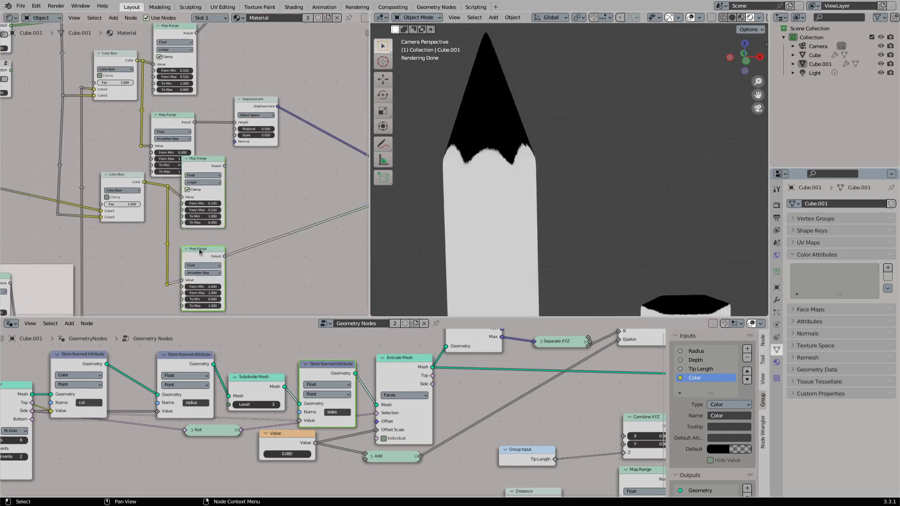
- Duplicate the Mix Shader, place the copy before the Material Output, and feed the original's Shader output into its first Shader input
middle_drag(366, 179, 264, 194)
scroll(263, 196, down, 1)
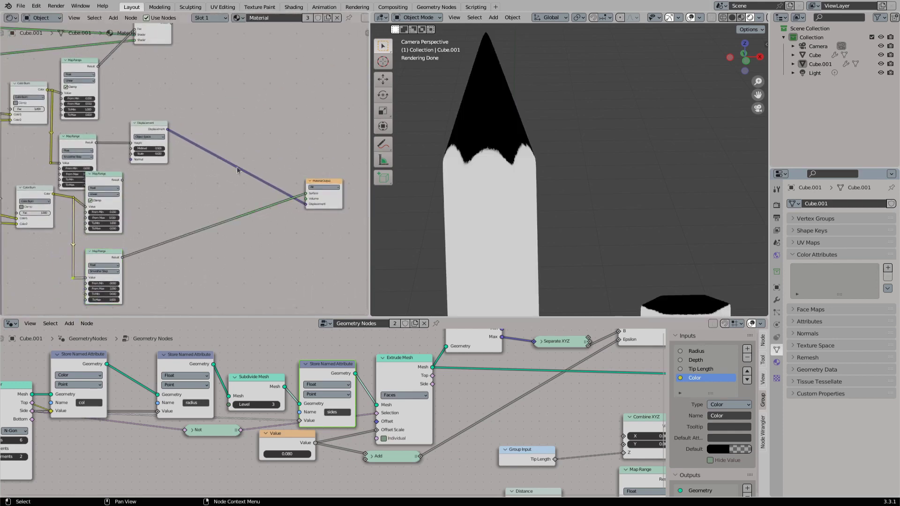
key(g)
click(289, 191)
middle_drag(244, 132, 234, 173)
click(145, 75)
key(ctrl+c)
key(ctrl+v)
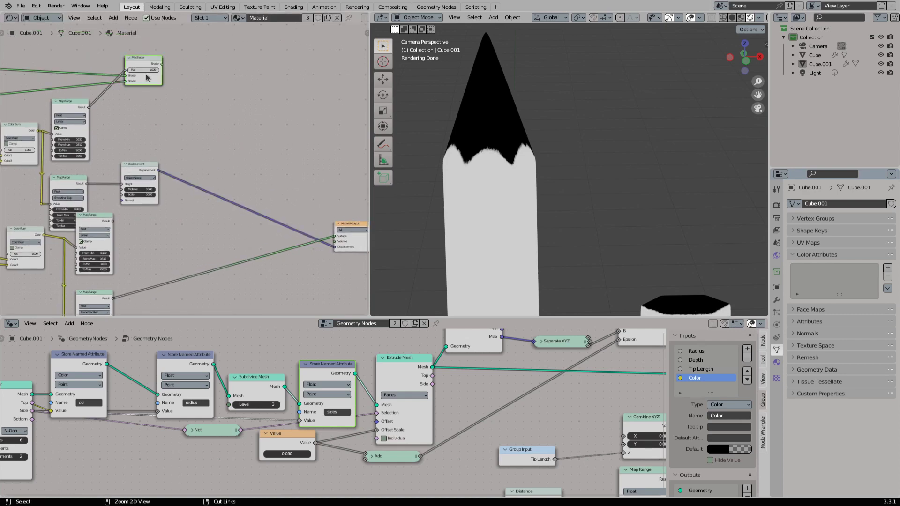
key(g)
click(259, 115)
drag(161, 63, 184, 91)
drag(243, 120, 243, 120)
- Connect the Sides shader group's BSDF to the new Mix Shader's second Shader input and preview that Mix Shader
middle_drag(148, 147, 251, 143)
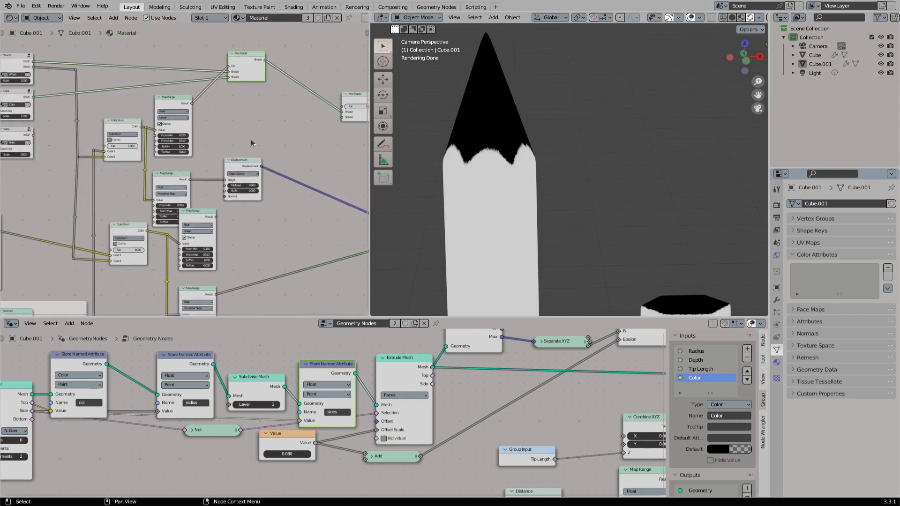
drag(34, 135, 345, 114)
middle_drag(346, 112, 288, 110)
ctrl+shift+click(298, 99)
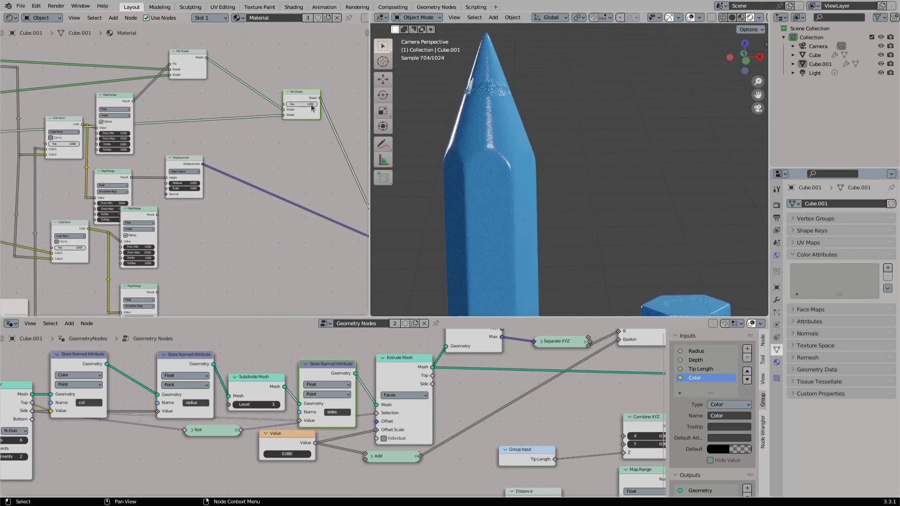
- Set the Linear Map Range copy to To Min 0 and To Max 1, and use its Result as the new Mix Shader's Fac
ctrl+shift+click(144, 214)
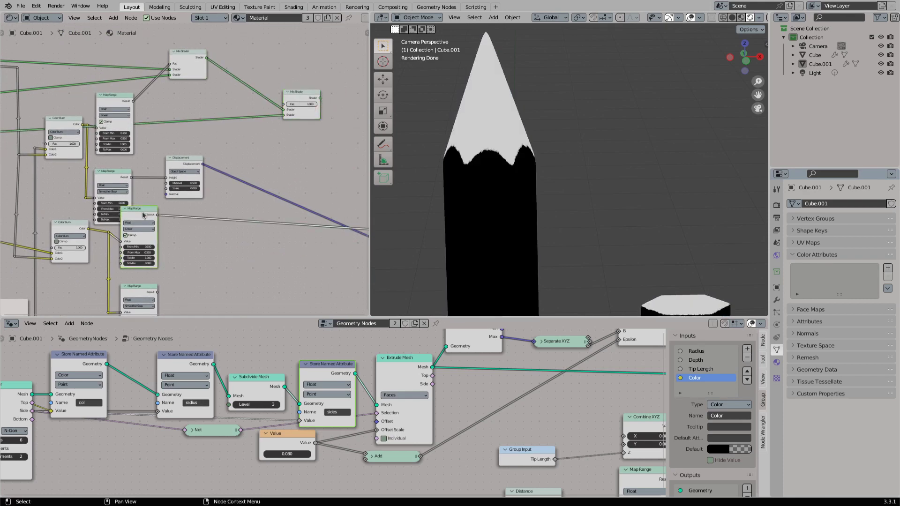
drag(153, 217, 158, 215)
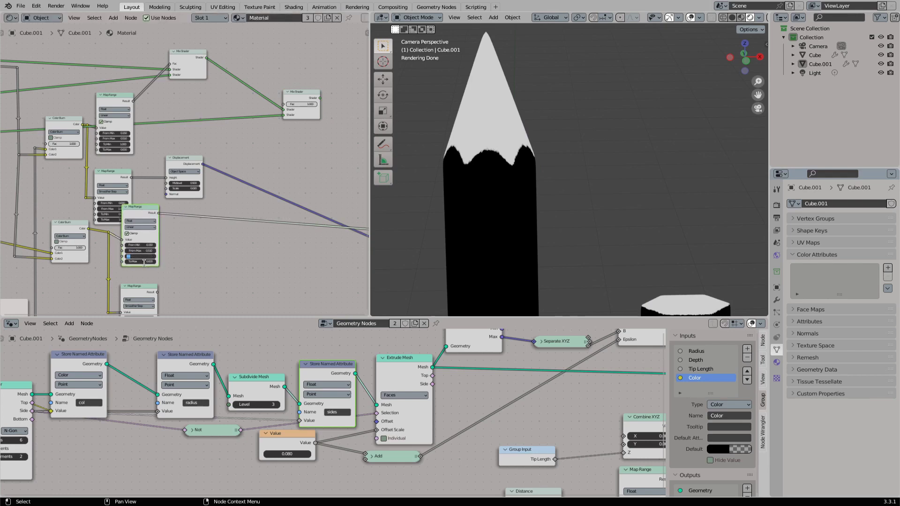
text(0)
key(Tab)
text(1)
key(Return)
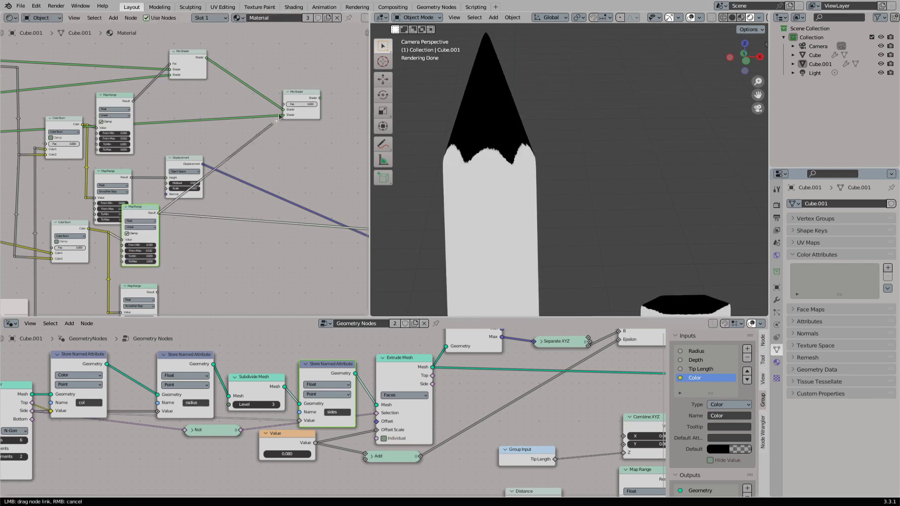
ctrl+shift+click(302, 100)
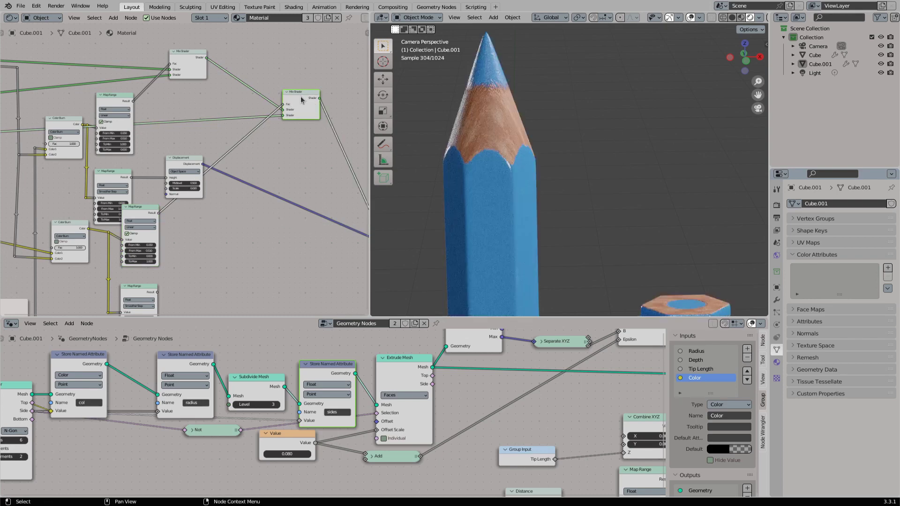
shift+middle_drag(519, 192, 524, 163)
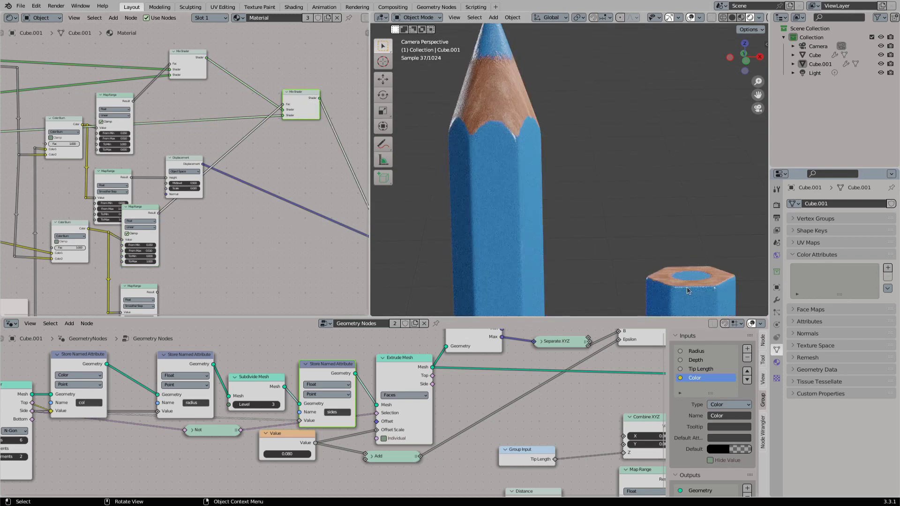
- Move the Material Output and Displacement nodes close to the new Mix Shader, and refresh the rendered preview of that Mix Shader
middle_drag(269, 172, 148, 148)
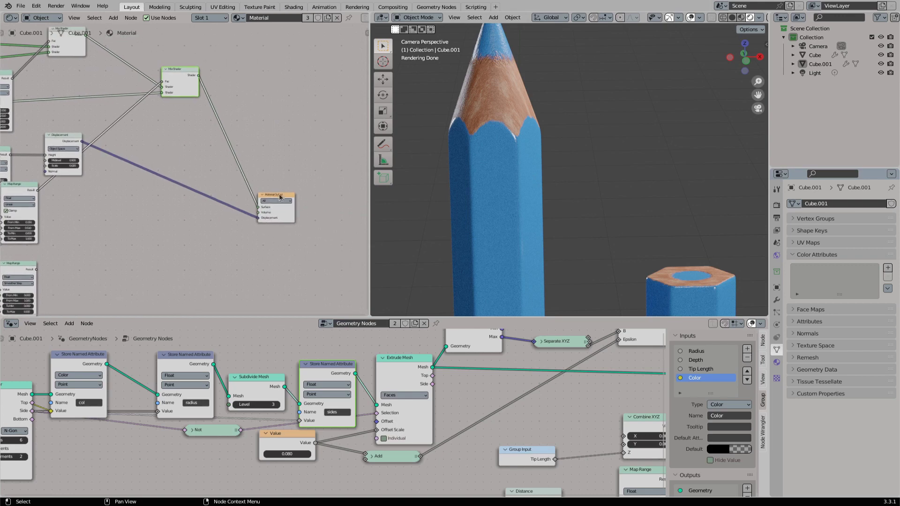
drag(279, 193, 293, 109)
middle_drag(218, 139, 261, 144)
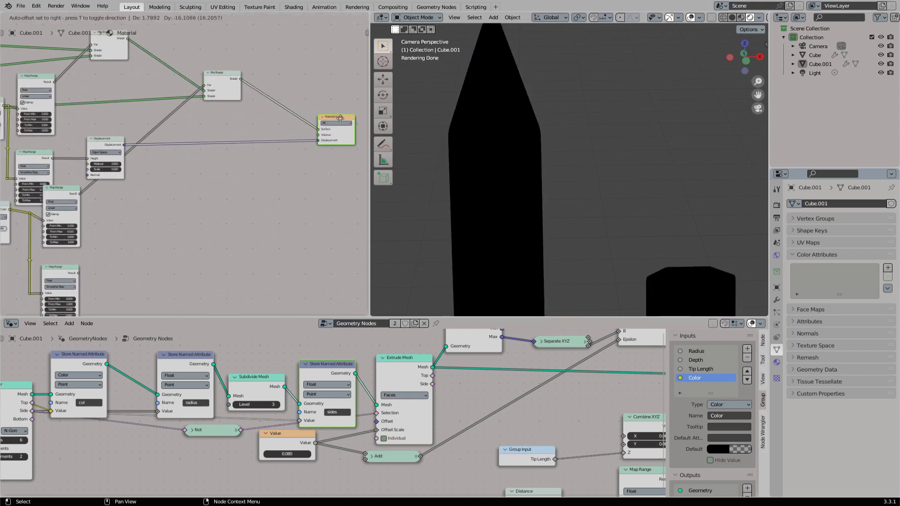
click(227, 84)
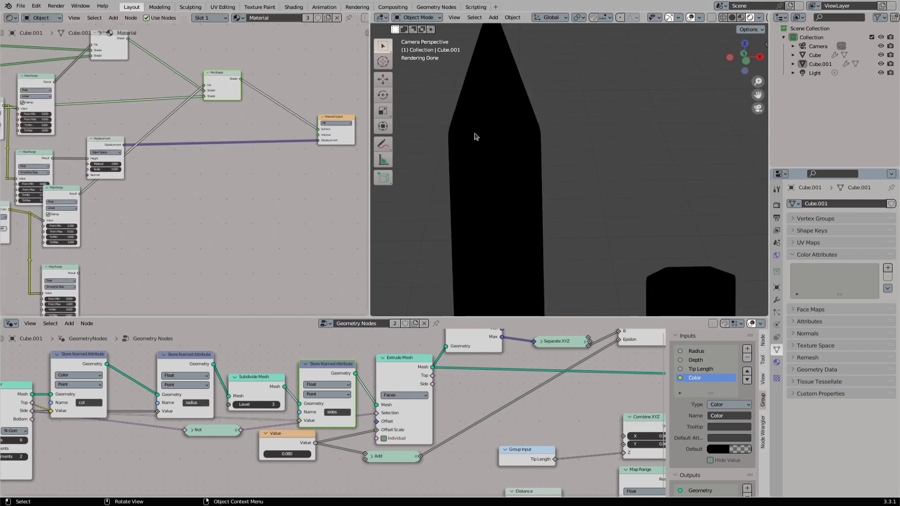
click(741, 17)
click(751, 18)
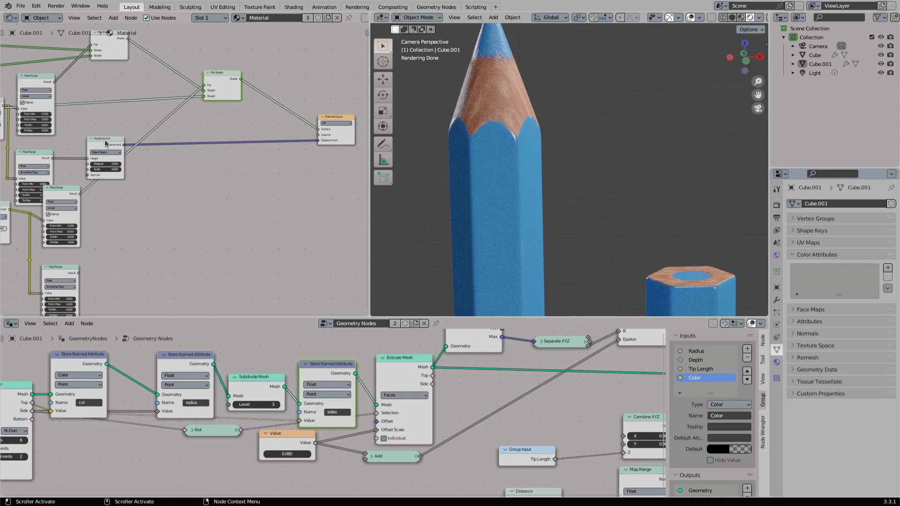
drag(106, 143, 250, 141)
- Preview the original Smoother Step Map Range and its copy in turn to compare the tip and side masks
click(38, 158)
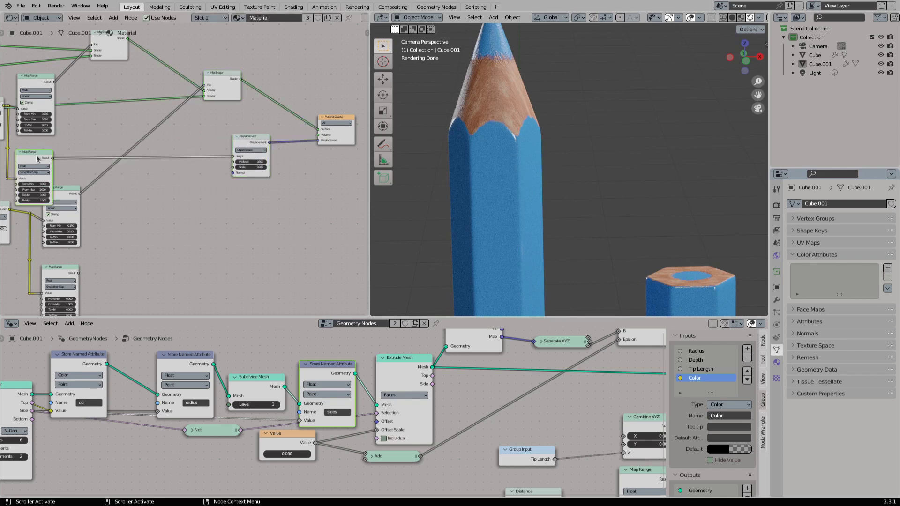
ctrl+shift+click(36, 158)
click(67, 196)
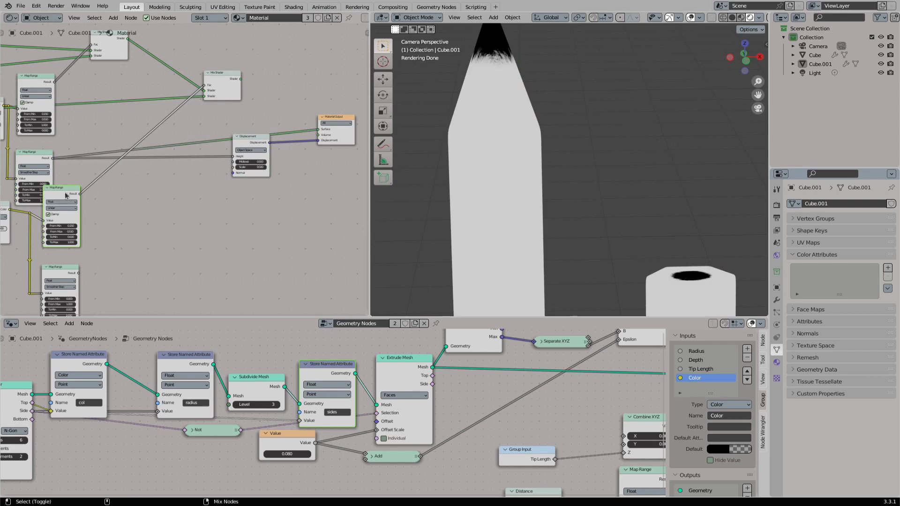
ctrl+shift+click(57, 269)
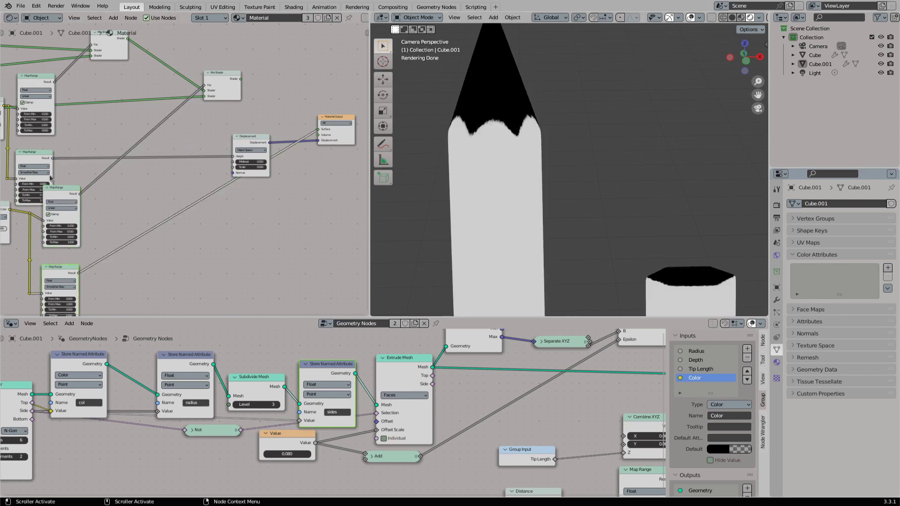
click(31, 157)
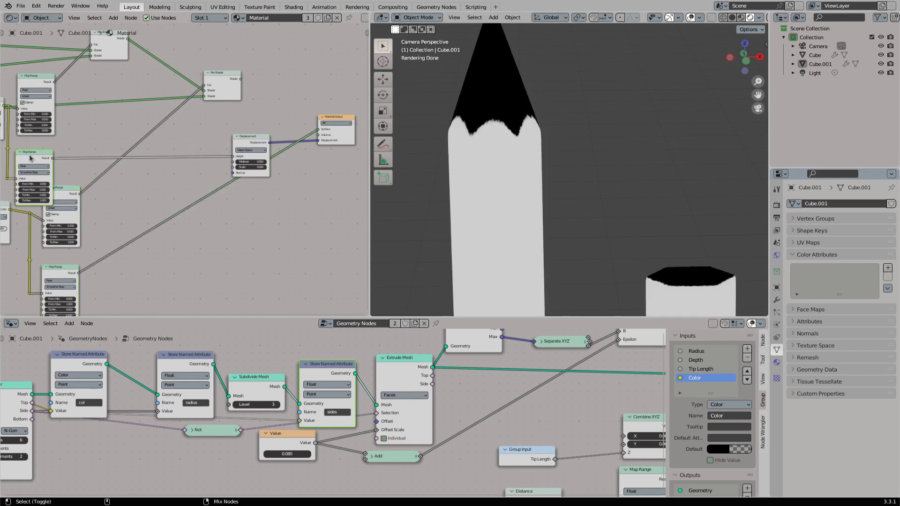
ctrl+shift+click(29, 156)
middle_drag(100, 228, 149, 218)
click(105, 262)
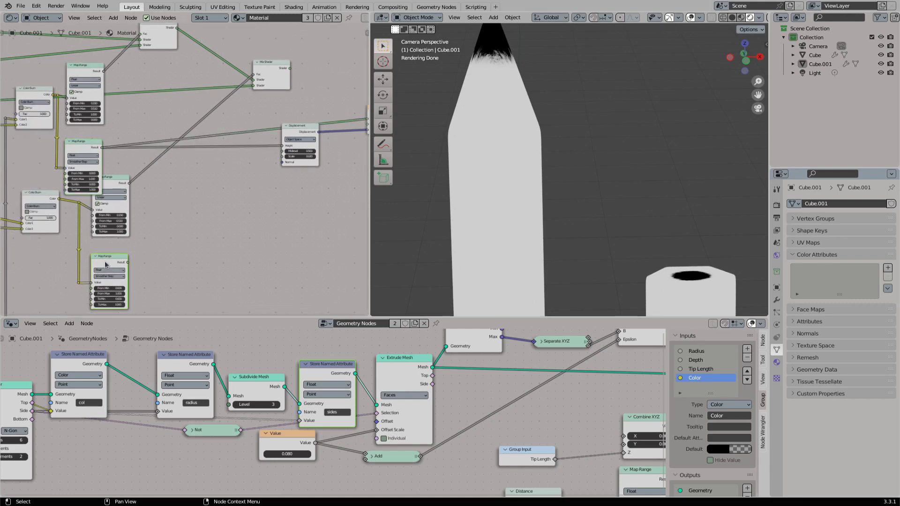
- Invert the Smoother Step Map Range copy by setting To Min to 1 and To Max to 0
scroll(129, 299, up, 2)
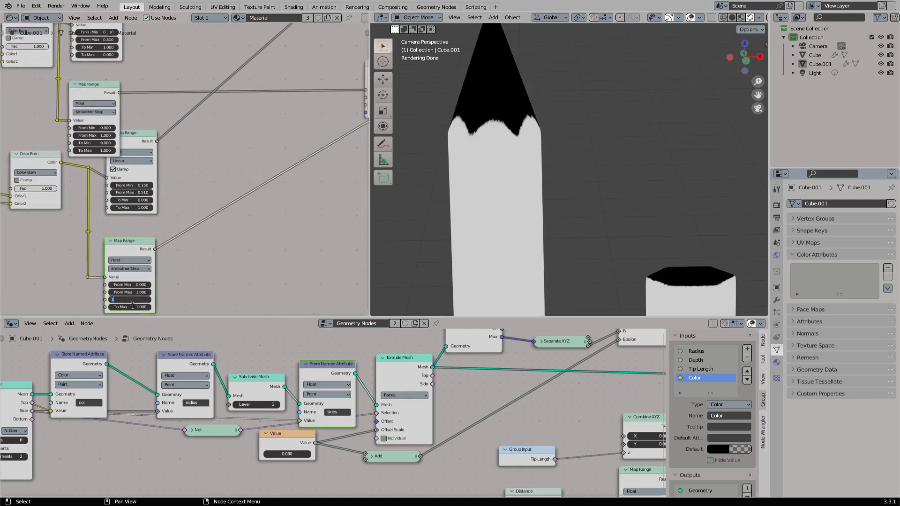
key(Tab)
text(0)
key(Return)
scroll(182, 187, down, 2)
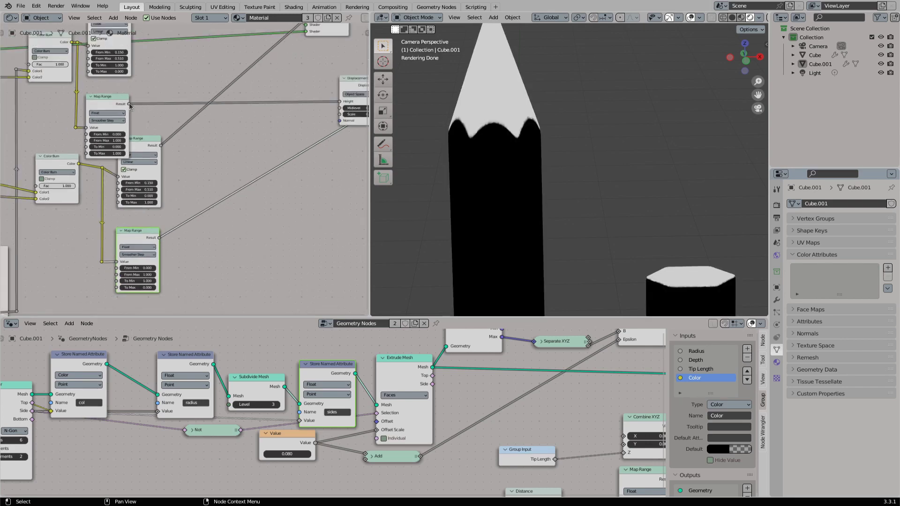
- Add a Mix node that takes the two Smoother Step Map Range results as Color1 and Color2
drag(129, 104, 274, 128)
text(mix)
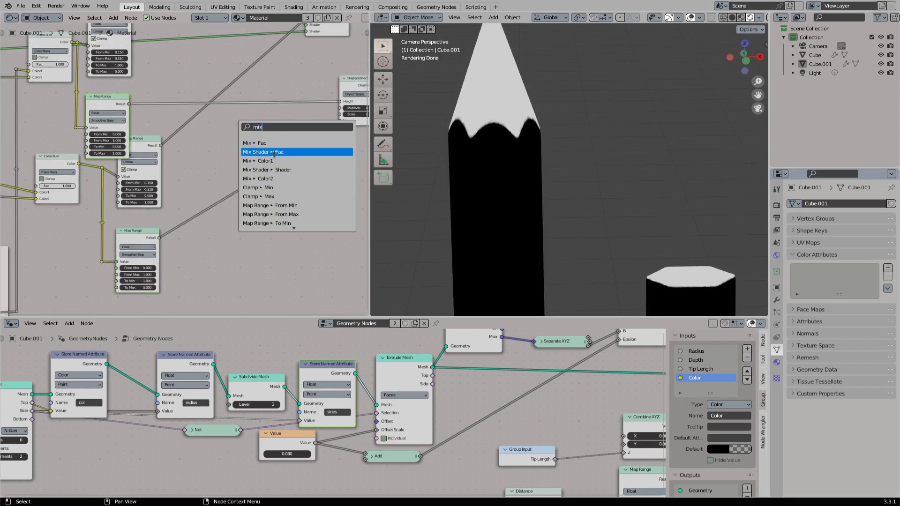
click(262, 161)
- Route the link from the Linear Map Range copy to the Mix Shader's Fac through reroute points around the new Mix node
middle_drag(161, 145, 157, 184)
shift+right_drag(180, 155, 197, 168)
key(g)
click(202, 191)
shift+right_drag(224, 122, 253, 140)
key(g)
ctrl+shift+click(256, 153)
- Try Add as the Mix node's blend mode, set it to Multiply instead, and move the node lower
click(249, 165)
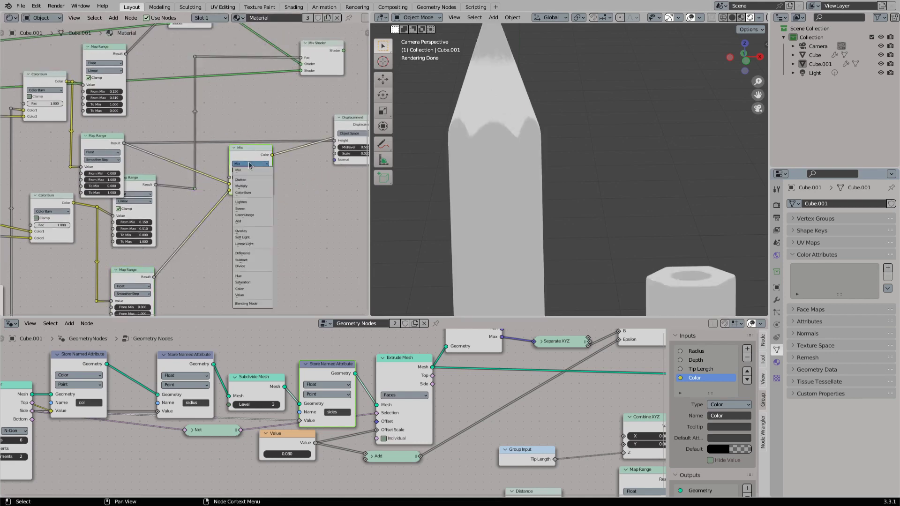
click(250, 222)
click(256, 165)
click(251, 187)
drag(250, 149, 247, 146)
middle_drag(247, 146, 144, 176)
drag(143, 177, 143, 180)
middle_drag(122, 259, 169, 233)
drag(185, 153, 191, 194)
- Tidy the two links into the Multiply node's Color1 and Color2 inputs with aligned reroute points
shift+right_drag(155, 135, 152, 159)
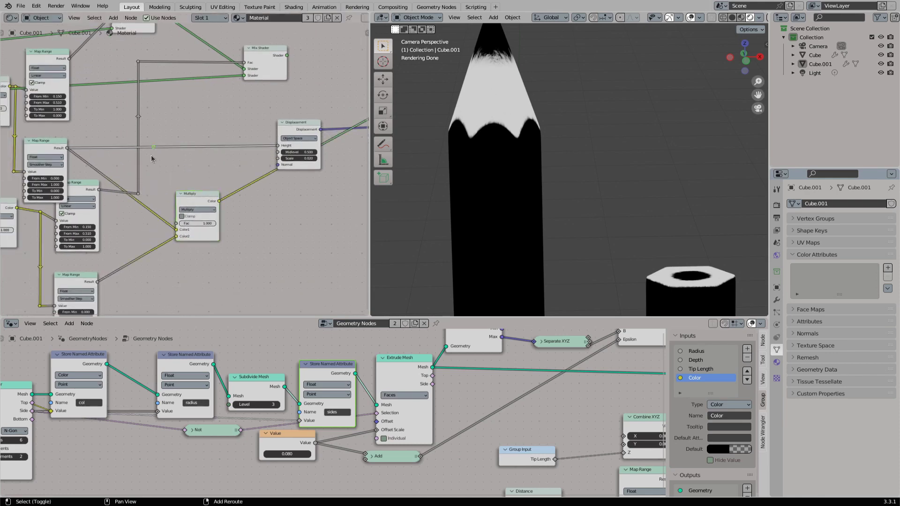
drag(153, 148, 181, 228)
shift+right_drag(131, 250, 139, 272)
key(g)
click(165, 293)
shift+right_drag(173, 189, 161, 203)
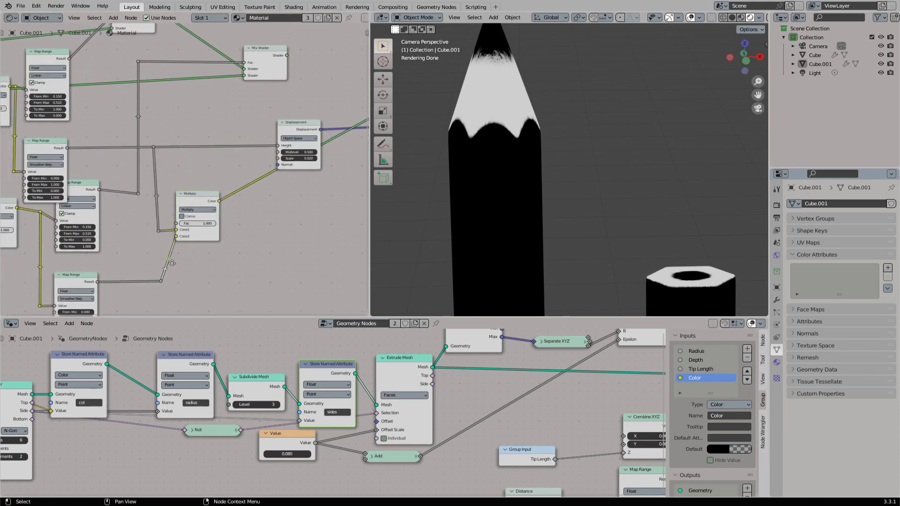
key(g)
click(165, 241)
- Connect the Multiply node's Color output to the Displacement node's Height and preview the final Mix Shader on the pencil
middle_drag(230, 205, 142, 251)
drag(131, 248, 191, 193)
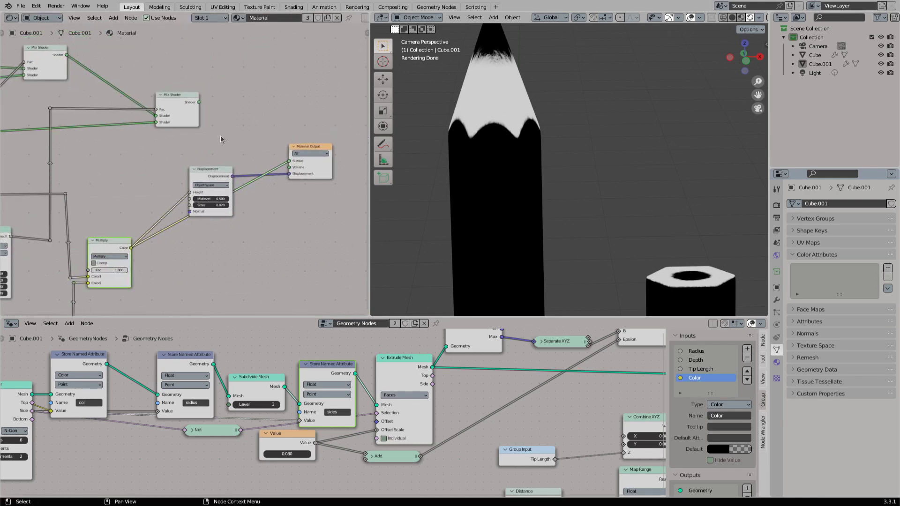
ctrl+shift+click(185, 115)
scroll(515, 133, up, 2)
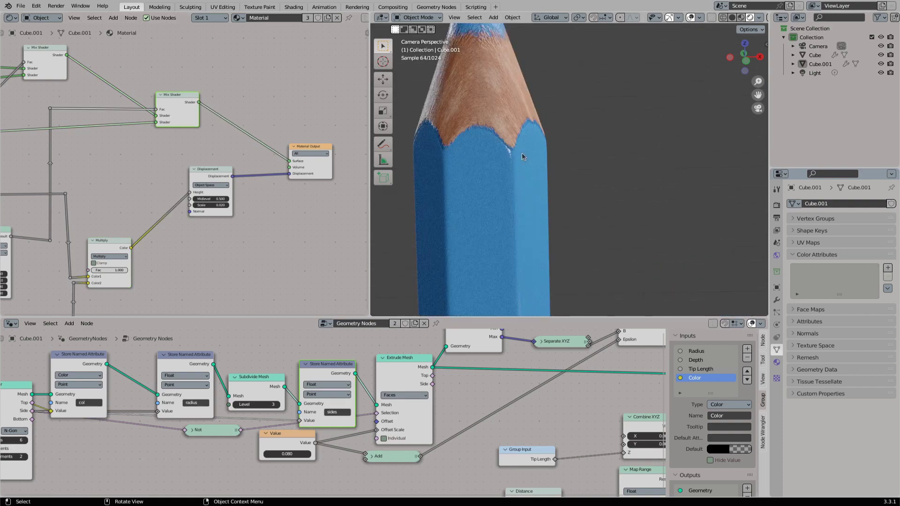
- Set the Smoother Step Map Range copy's From Min to 0.100 and From Max to 0.750, and preview its mask
mouse_move(51, 297)
middle_down()
mouse_move(129, 219)
mouse_move(211, 176)
middle_up()
scroll(208, 188, up, 3)
drag(139, 245, 126, 254)
ctrl+shift+click(133, 207)
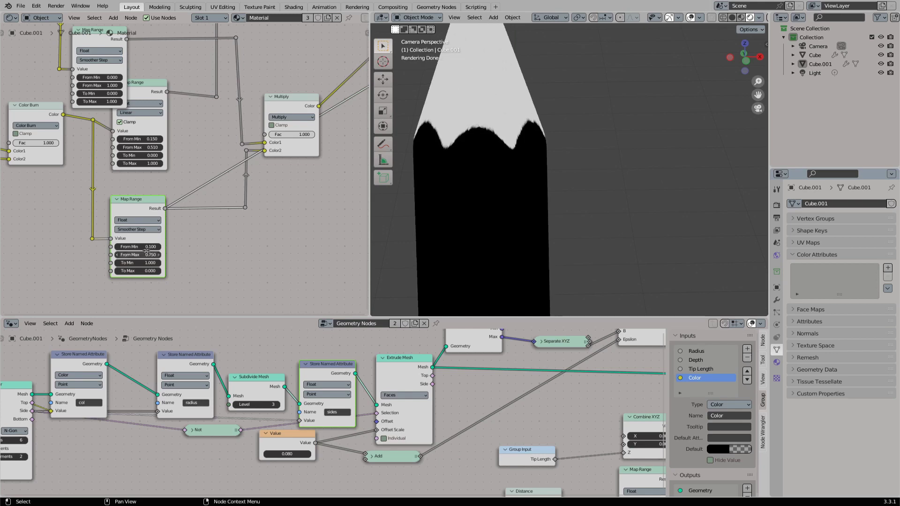
- Set From Min to 0.140 in the Sides Mask frame's Map Range and raise its From Max slightly
scroll(52, 267, down, 5)
middle_drag(28, 272, 210, 209)
middle_drag(80, 143, 181, 218)
scroll(181, 218, up, 4)
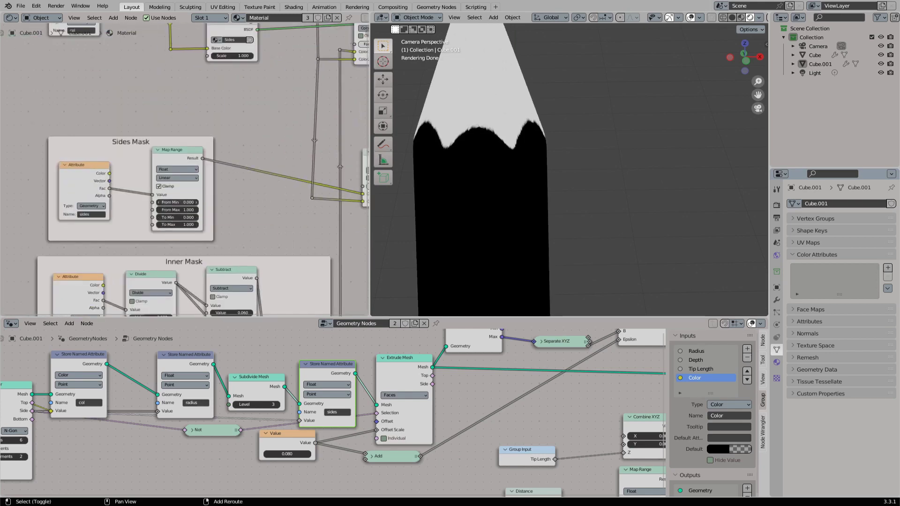
drag(177, 202, 203, 203)
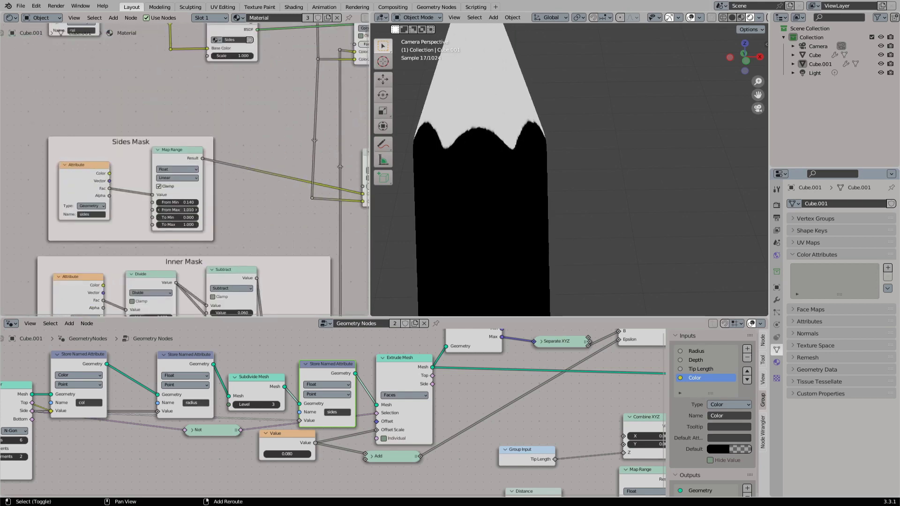
drag(185, 210, 197, 209)
scroll(223, 223, down, 3)
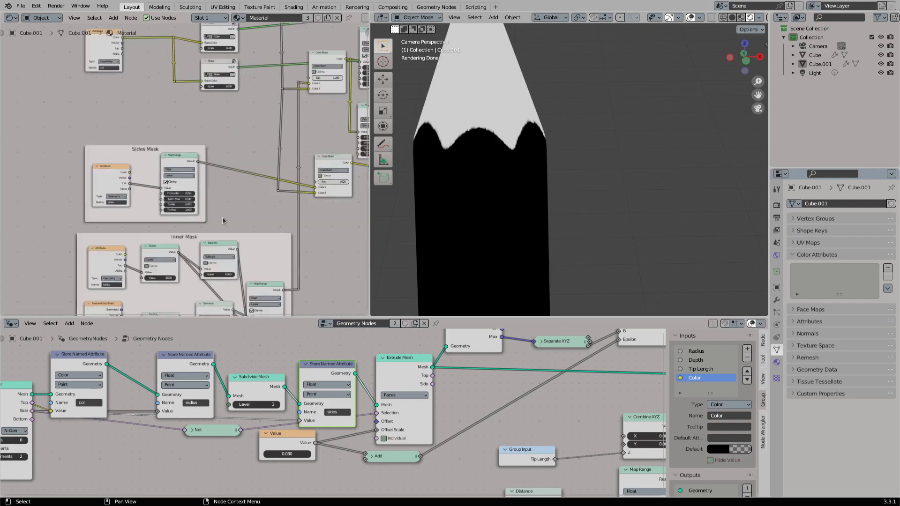
middle_drag(223, 223, 180, 94)
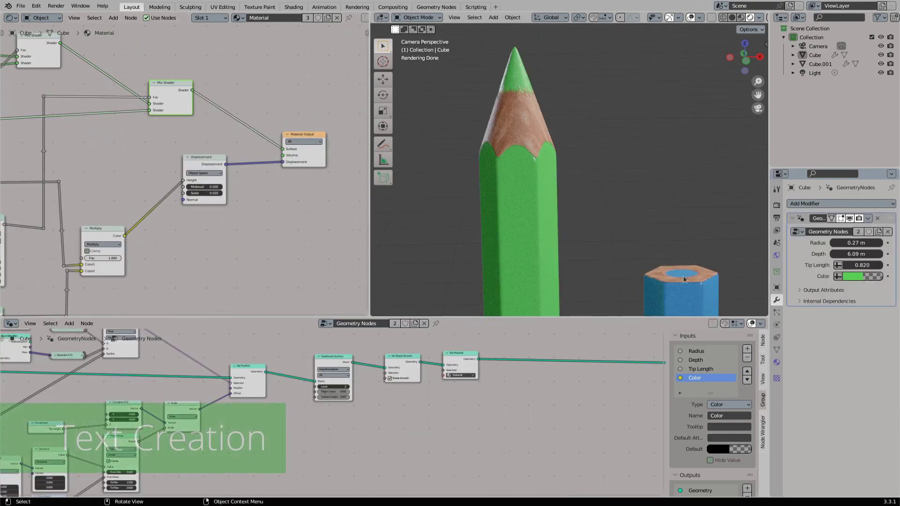
- Move the blue pencil upward along the global Z axis beside the green pencil and deselect it
click(683, 279)
key(g)
key(z)
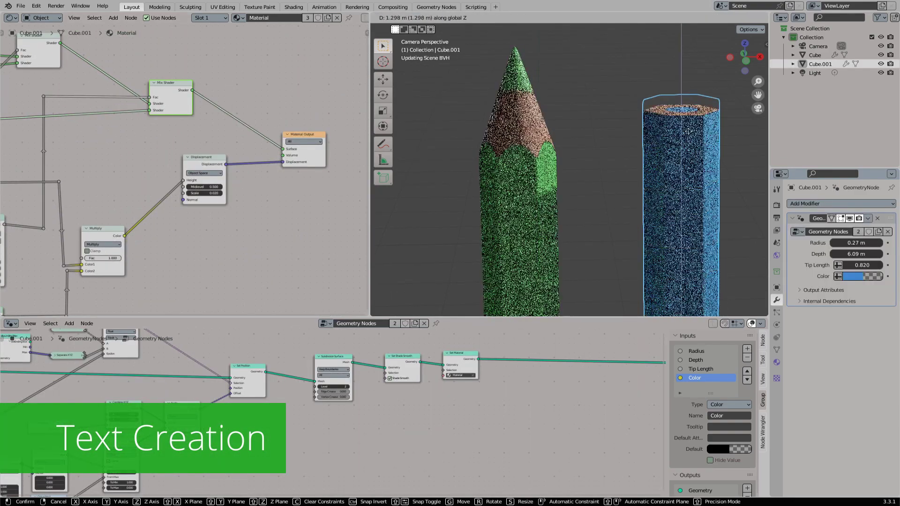
click(676, 83)
click(587, 140)
shift+middle_drag(597, 148, 567, 149)
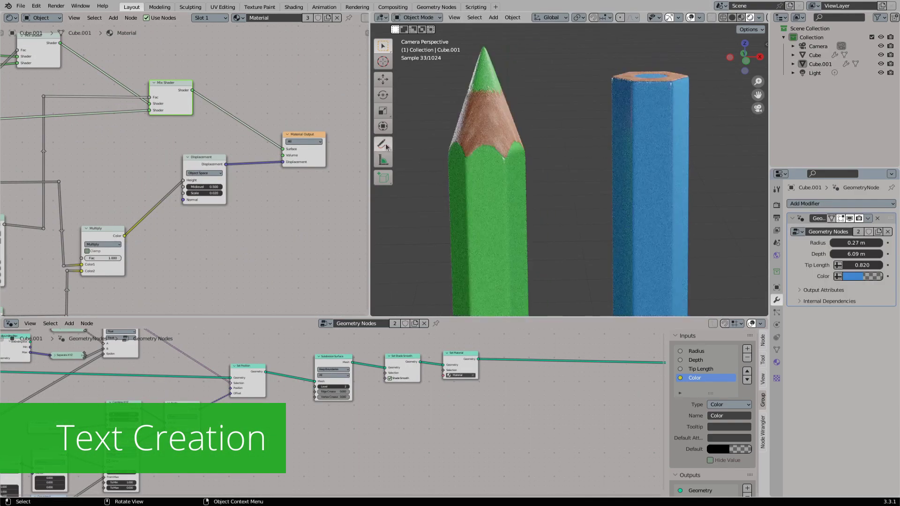
drag(383, 144, 424, 148)
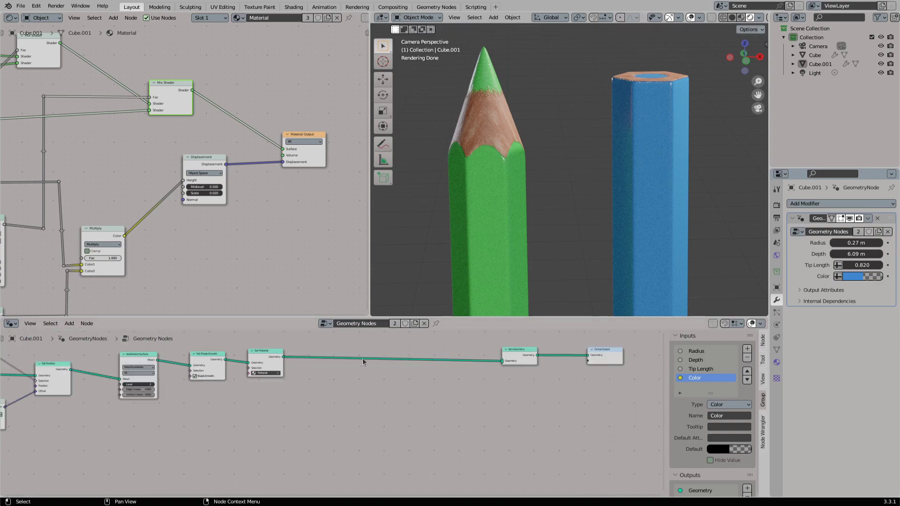
- Add a String to Curves node to the geometry node tree, below the link from Set Material to Join Geometry
key(shift+a)
click(346, 313)
text(string to)
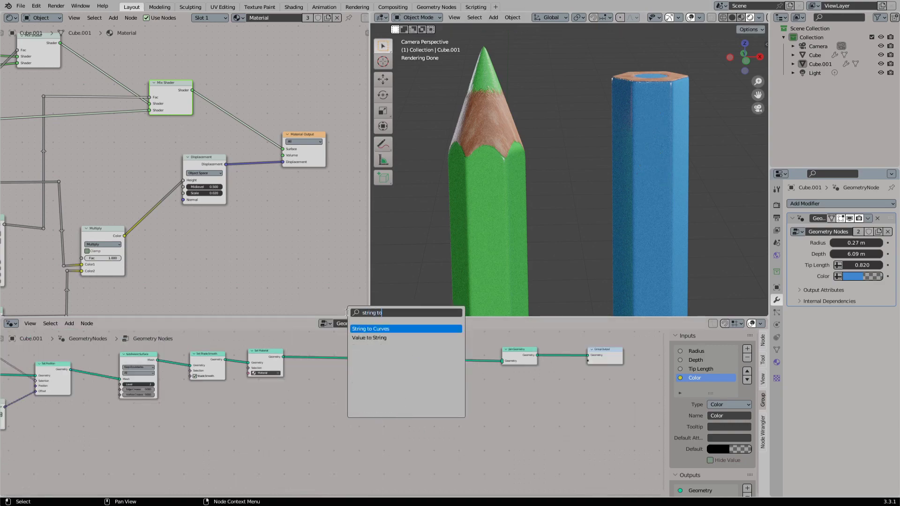
key(Return)
click(334, 410)
scroll(334, 411, up, 4)
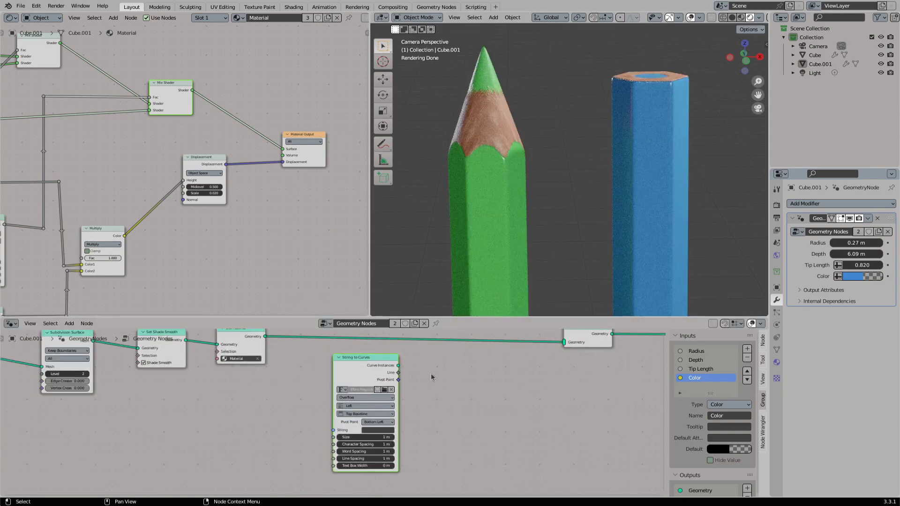
- Link the Curve Instances of String to Curves, holding "~ GEOMETRY NODES ~", to the Group Output and move the node further down
scroll(431, 374, down, 1)
middle_drag(431, 373, 322, 406)
drag(290, 399, 549, 371)
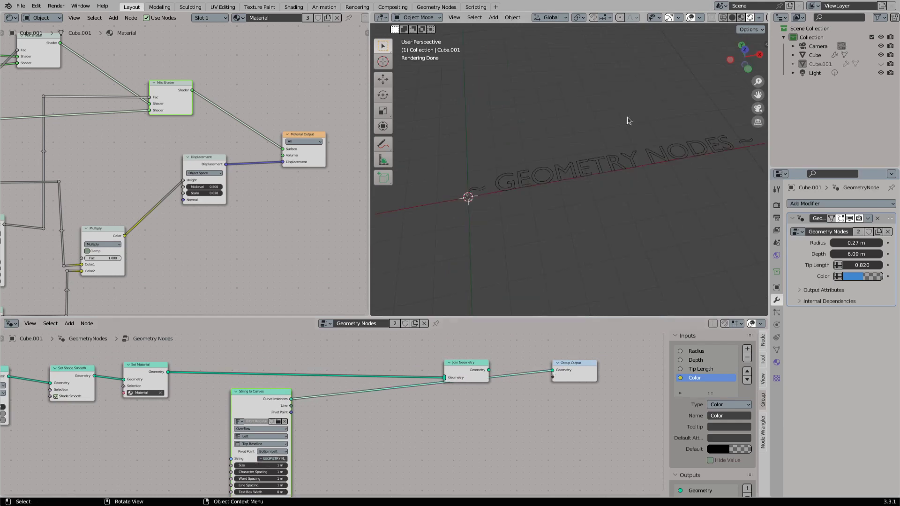
drag(274, 398, 206, 430)
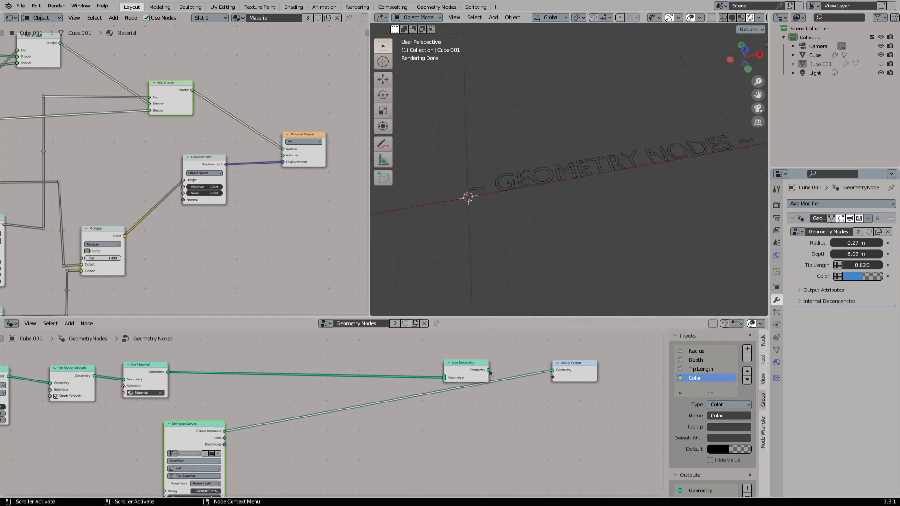
- Add a Fill Curve node fed by the text's Curve Instances and link its Mesh output to the Group Output
middle_drag(320, 408, 392, 346)
scroll(392, 345, up, 3)
drag(271, 374, 346, 383)
text(fi)
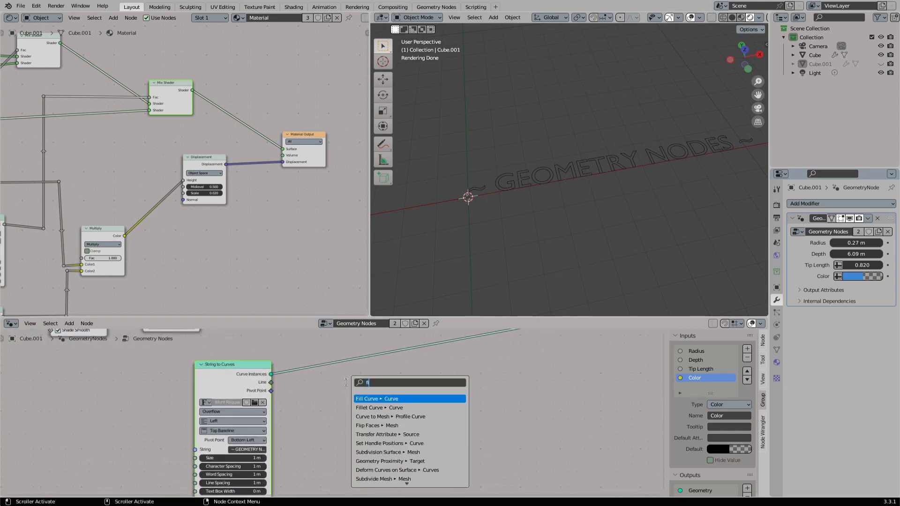
key(Return)
click(364, 363)
ctrl+shift+click(364, 364)
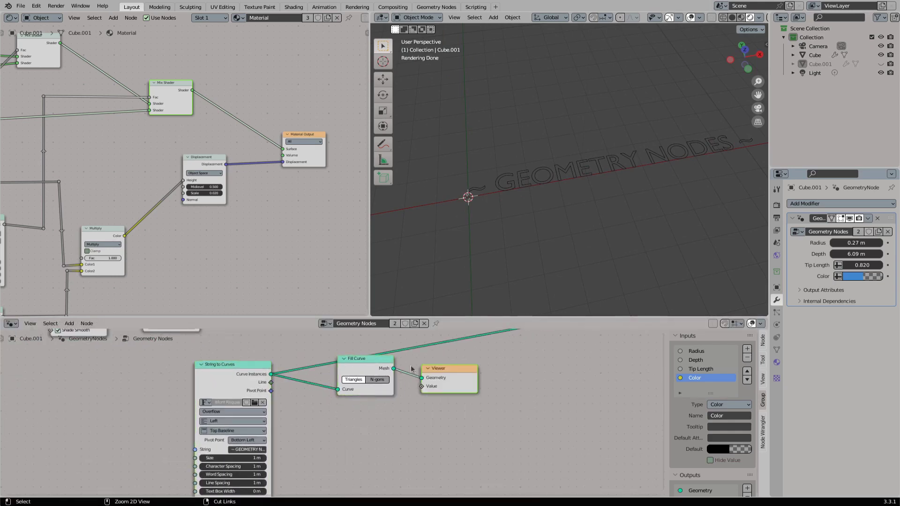
key(ctrl+z)
scroll(431, 363, down, 1)
middle_drag(434, 363, 303, 425)
drag(266, 431, 516, 371)
- Insert a Set Material node between Fill Curve and the Group Output and assign it the Gold material
text(set mat)
key(Return)
click(370, 433)
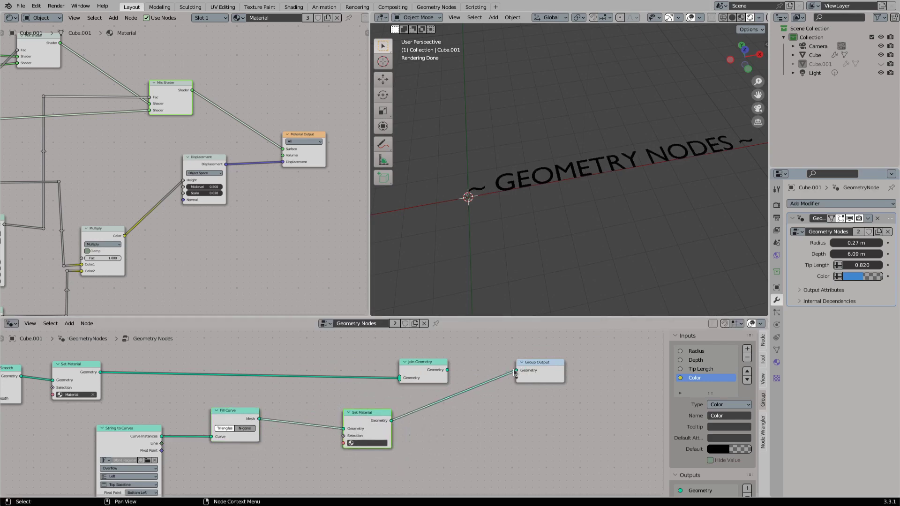
click(370, 443)
click(368, 381)
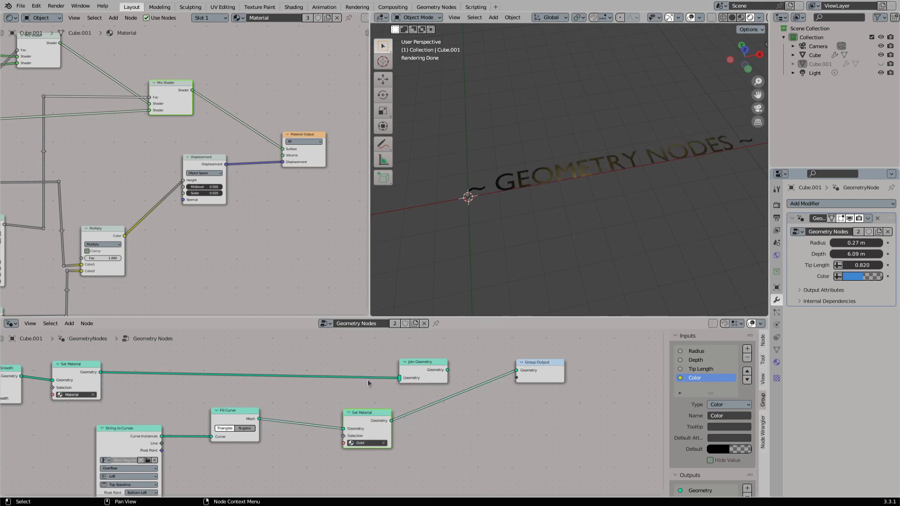
scroll(585, 225, up, 5)
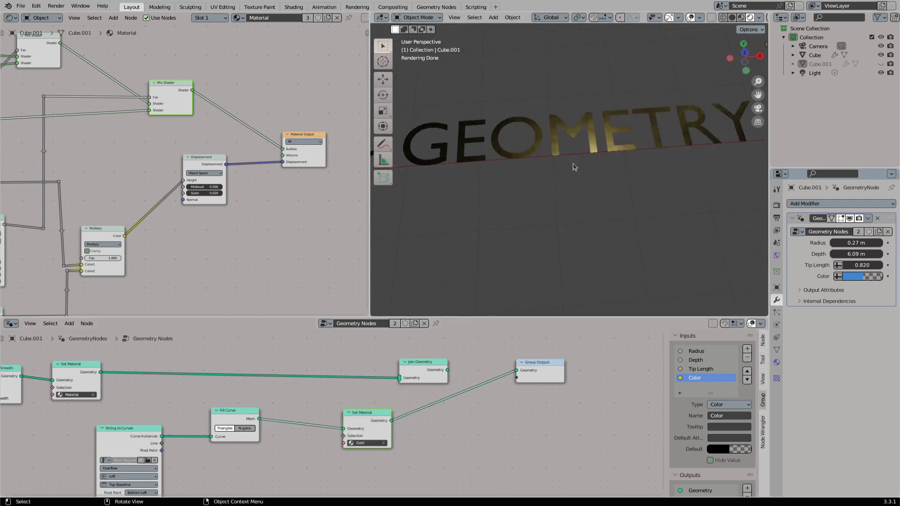
scroll(564, 235, down, 5)
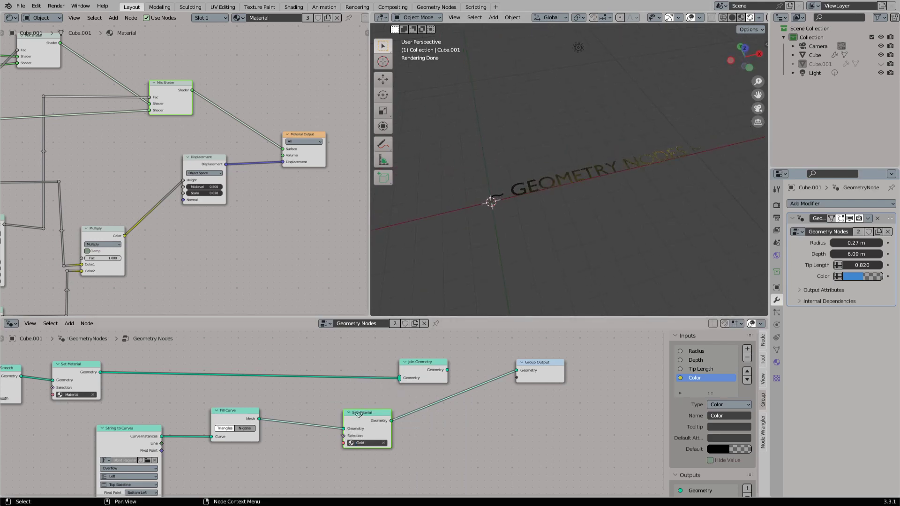
mouse_move(359, 415)
mouse_down()
mouse_move(301, 408)
mouse_move(361, 408)
mouse_up()
- Insert a Realize Instances node between Fill Curve and the text's Set Material node
key(shift+a)
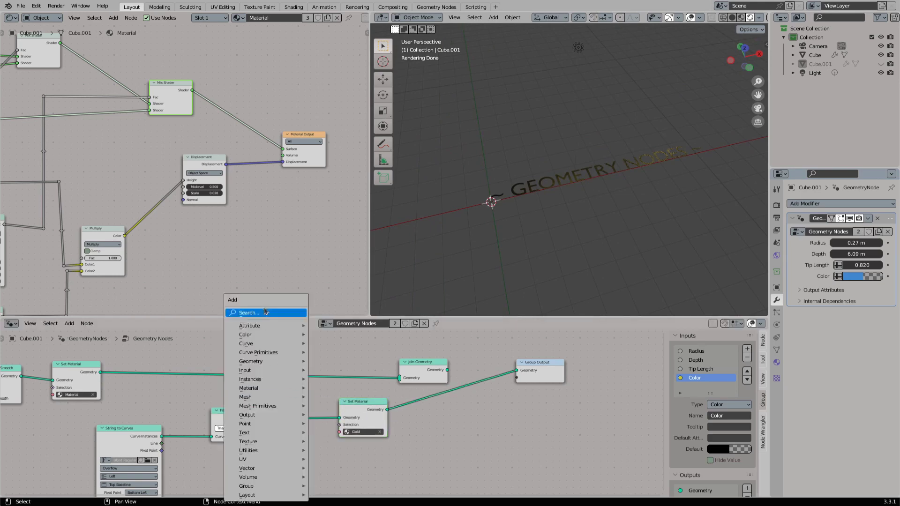
mouse_move(260, 418)
key(shift+a)
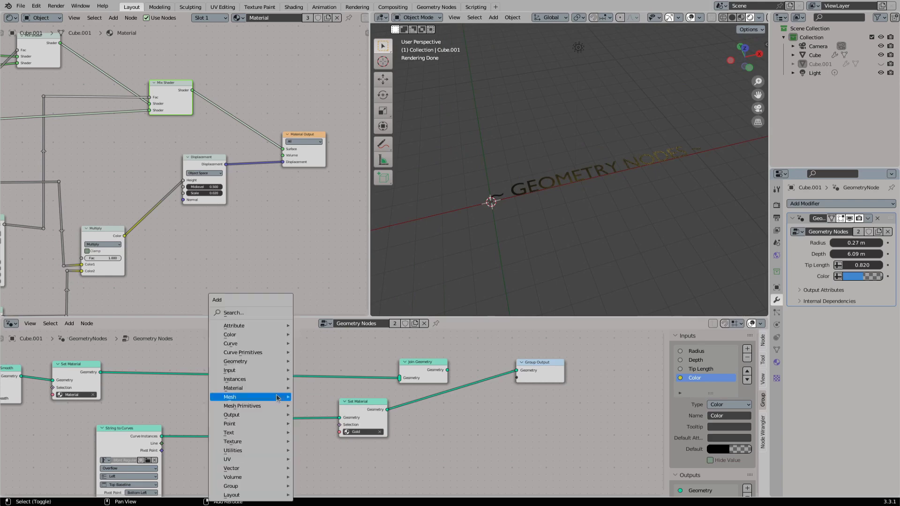
click(256, 313)
text(rea)
key(Return)
click(291, 424)
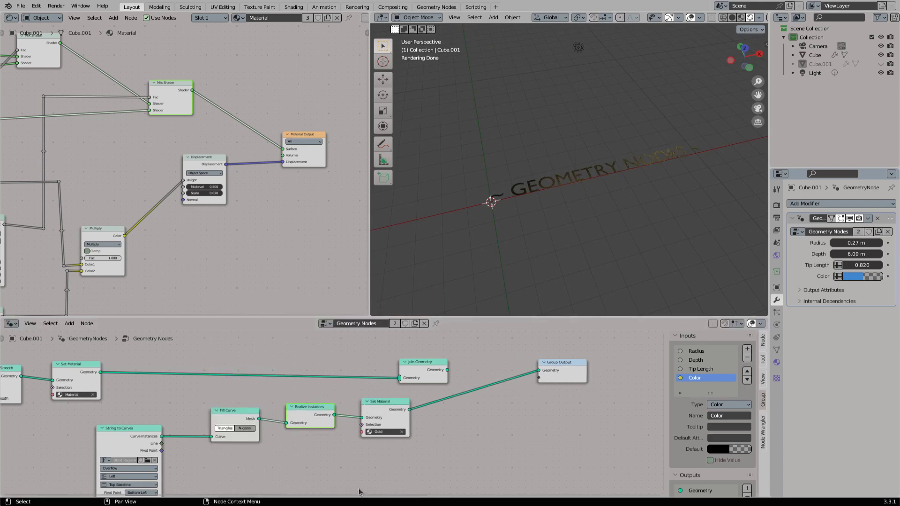
- Insert a Set Position node between Realize Instances and the Gold Set Material node
key(shift+a)
click(314, 314)
text(set)
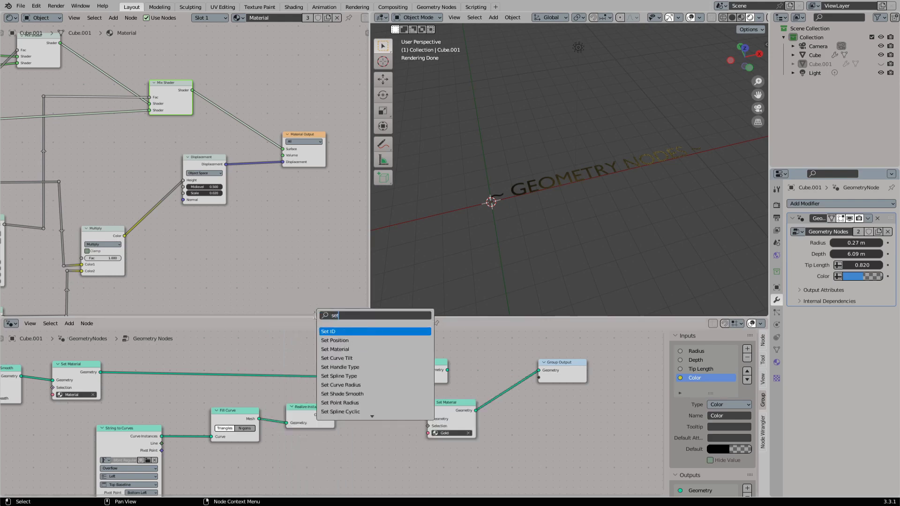
text( point)
key(BackSpace)
key(BackSpace)
key(BackSpace)
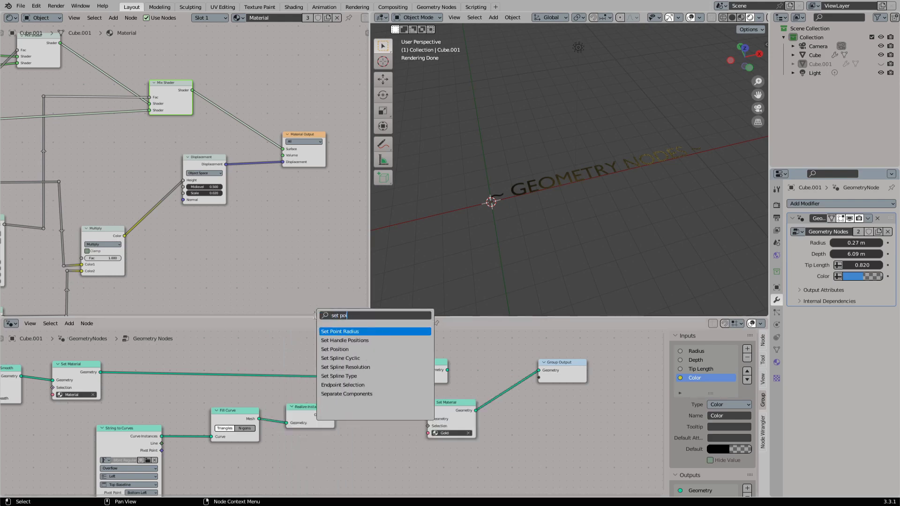
text(si)
key(Return)
click(384, 407)
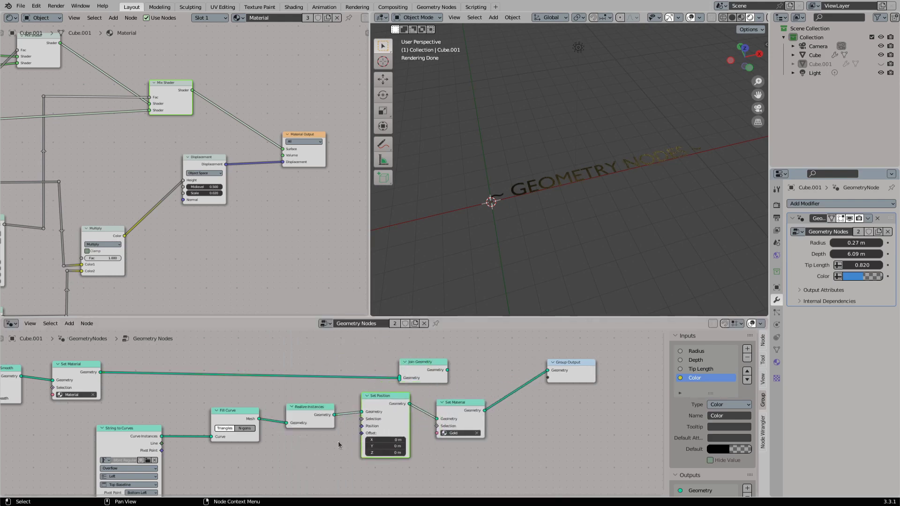
middle_drag(286, 445, 324, 397)
scroll(324, 397, up, 2)
key(shift+a)
click(293, 310)
text(scale)
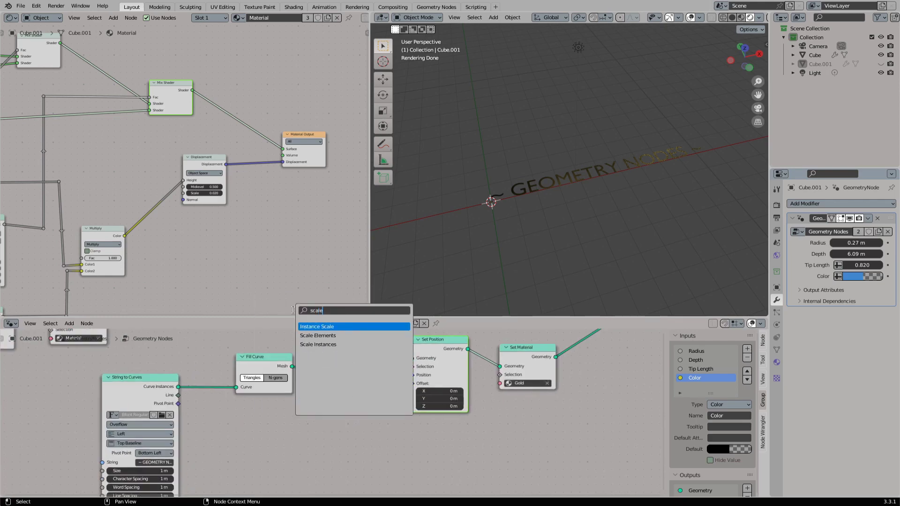
key(Escape)
- Drive the Set Position's Offset with a Vector Math Scale node fed by a new Position node, and set its Scale to -0.120
drag(412, 384, 256, 406)
text(scale)
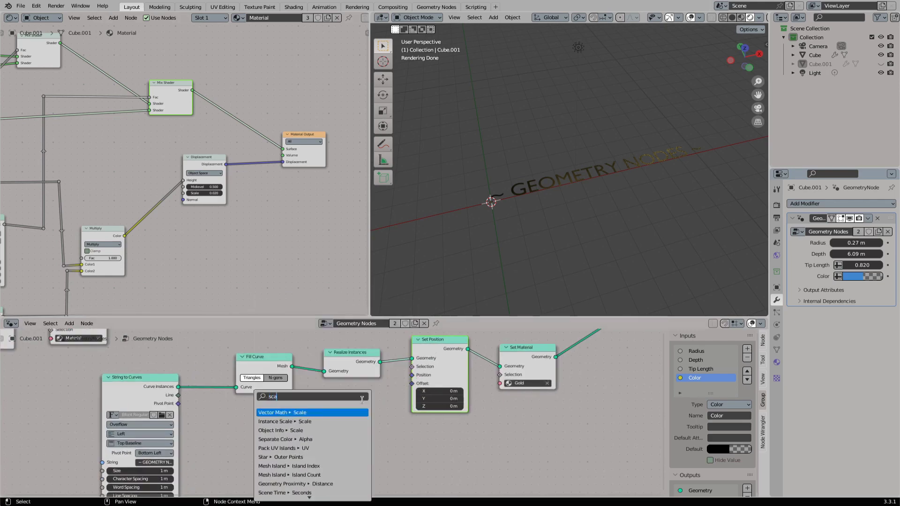
key(Return)
click(332, 424)
drag(322, 423, 232, 426)
text(pos)
key(Return)
click(316, 414)
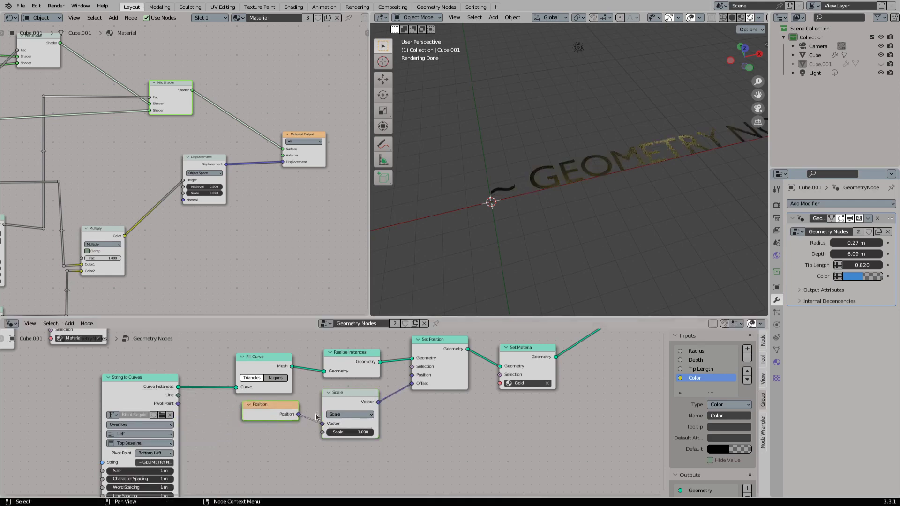
drag(350, 432, 283, 414)
click(214, 398)
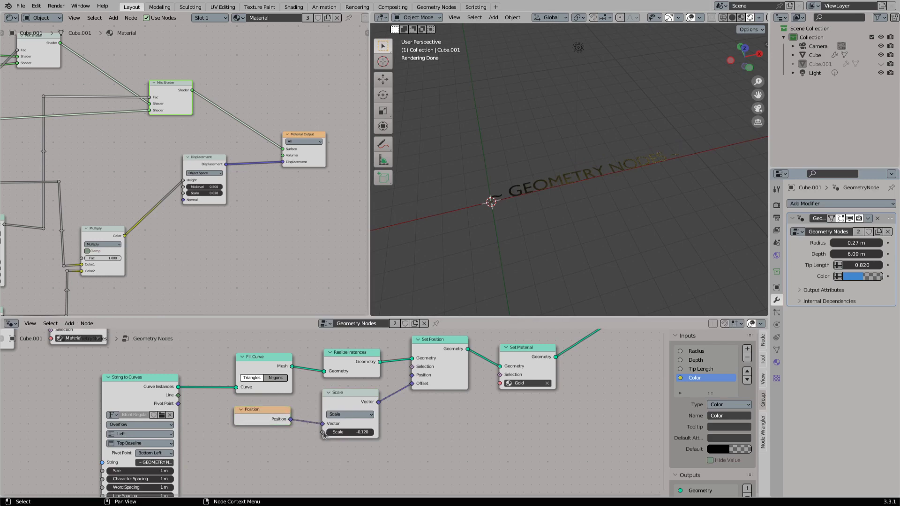
- Add a Group Input node and link its Radius output to the Scale input of the Scale node
key(shift+a)
click(243, 313)
text(inp)
key(Return)
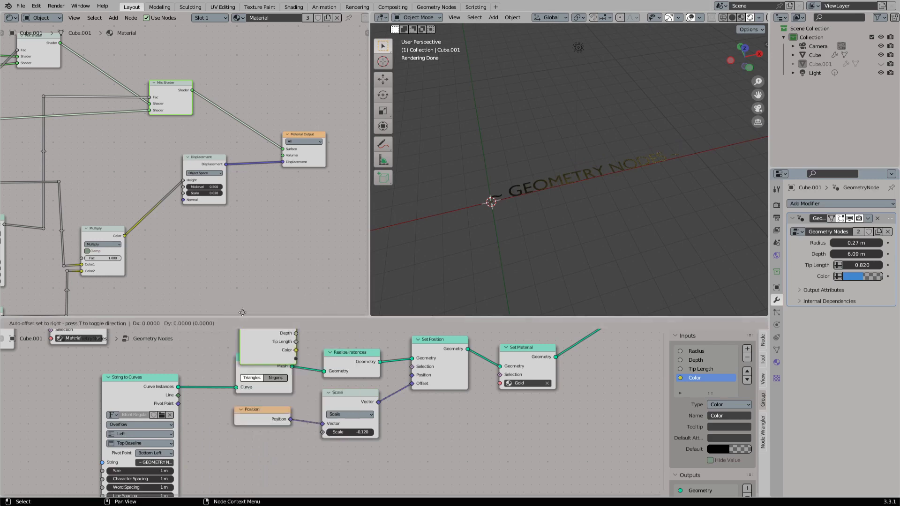
click(208, 422)
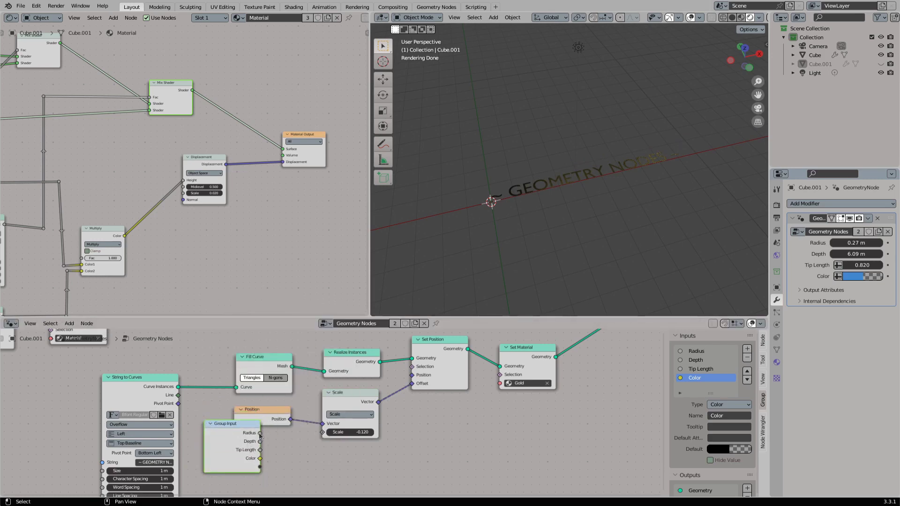
drag(260, 433, 322, 433)
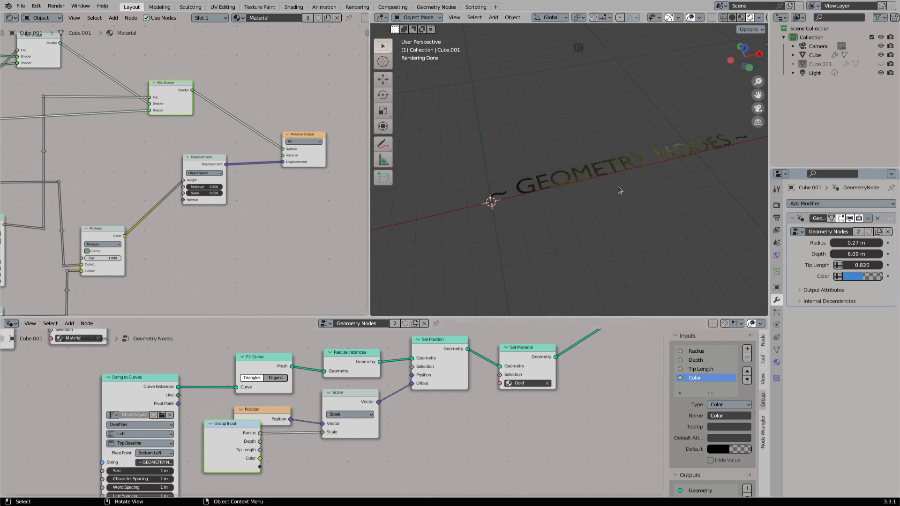
- Connect the text's Set Material to Join Geometry and Join Geometry to the Group Output, with the String to Curves Size at 0.27 m
scroll(326, 406, down, 2)
scroll(443, 387, up, 1)
drag(524, 362, 612, 363)
mouse_move(423, 363)
mouse_down()
mouse_move(593, 366)
mouse_move(503, 360)
mouse_up()
drag(453, 398, 480, 372)
mouse_move(506, 211)
middle_down()
mouse_move(531, 210)
mouse_move(524, 227)
mouse_move(462, 202)
mouse_move(542, 237)
mouse_move(575, 223)
mouse_move(508, 219)
middle_up()
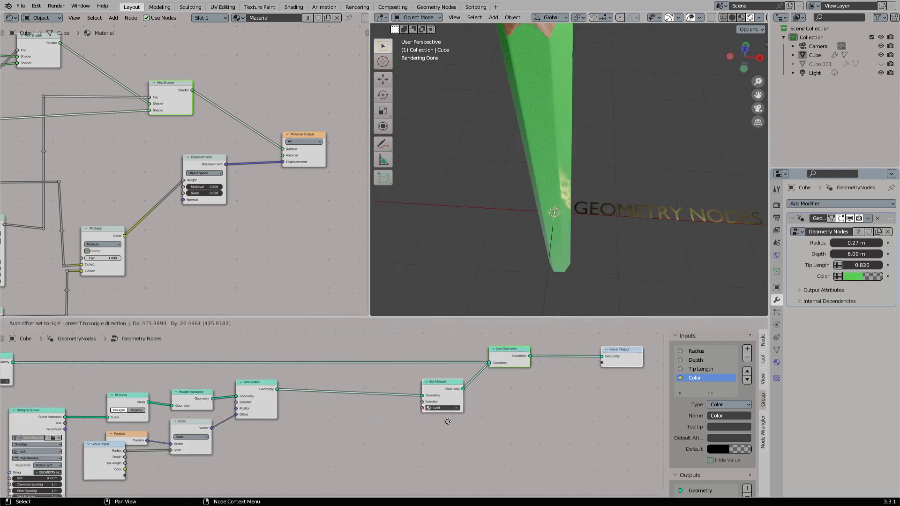
drag(448, 422, 450, 420)
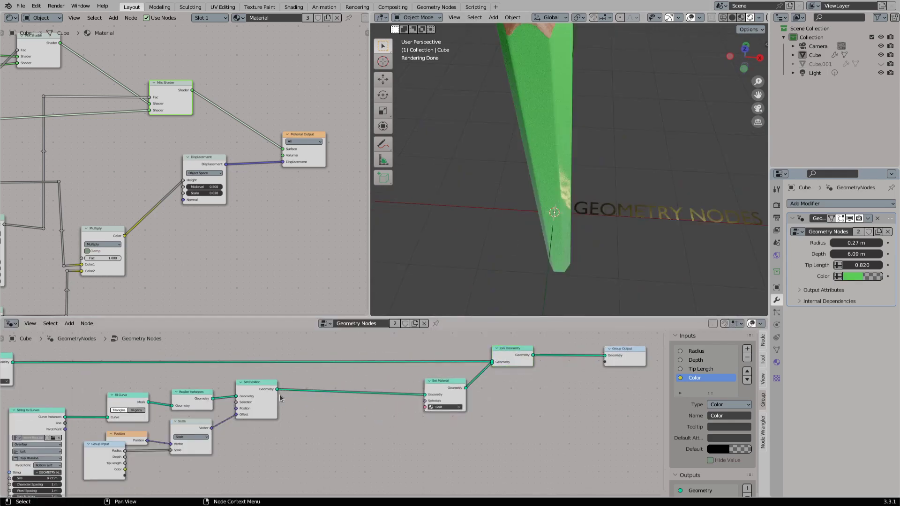
- Insert a second Set Position node between the first Set Position and the Gold Set Material node
drag(276, 392, 346, 396)
click(334, 418)
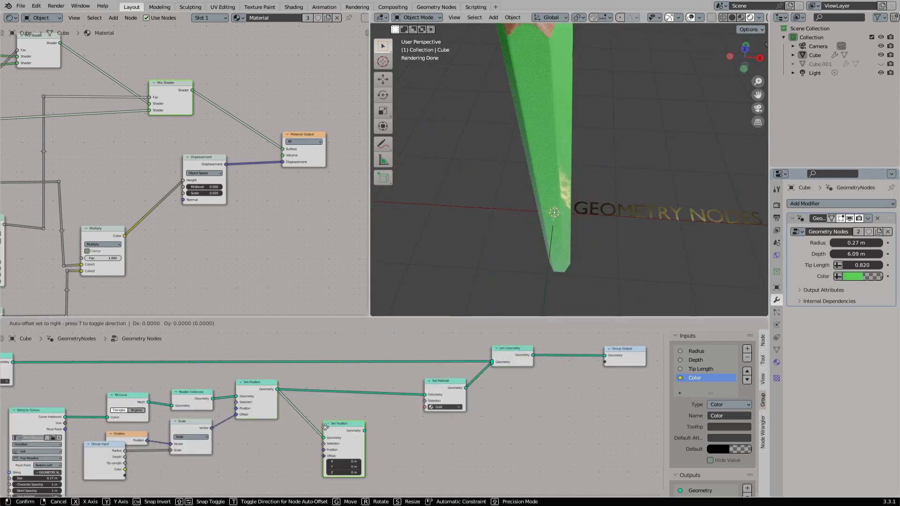
click(332, 393)
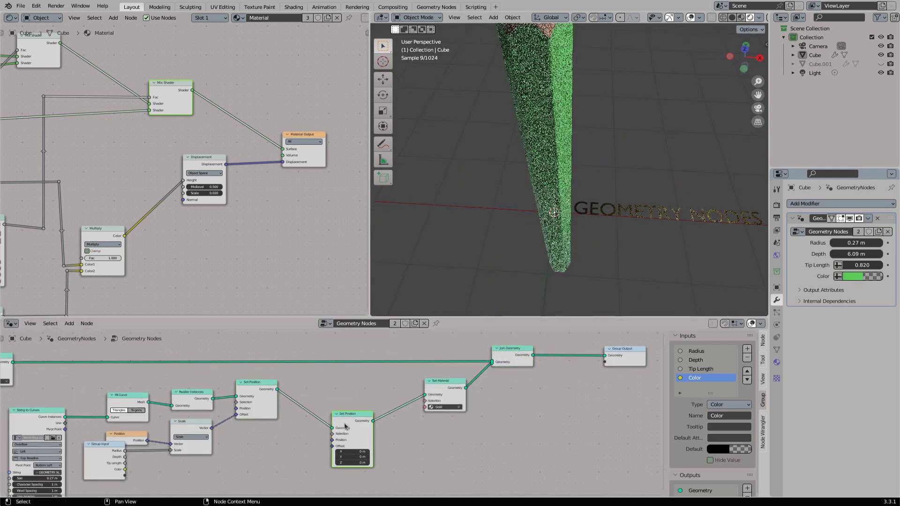
click(328, 391)
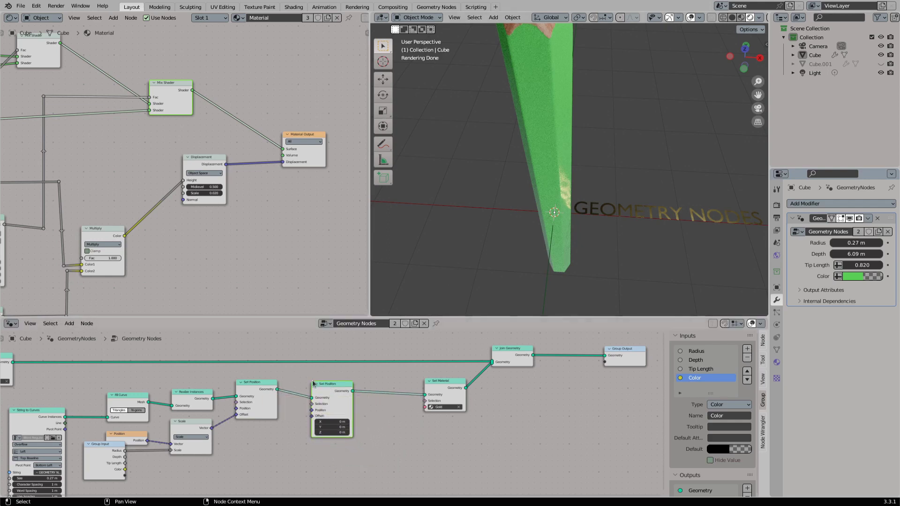
- Add a Vector Rotate node and link its Vector output to the second Set Position's Offset
middle_drag(321, 395, 355, 389)
key(shift+a)
text(r)
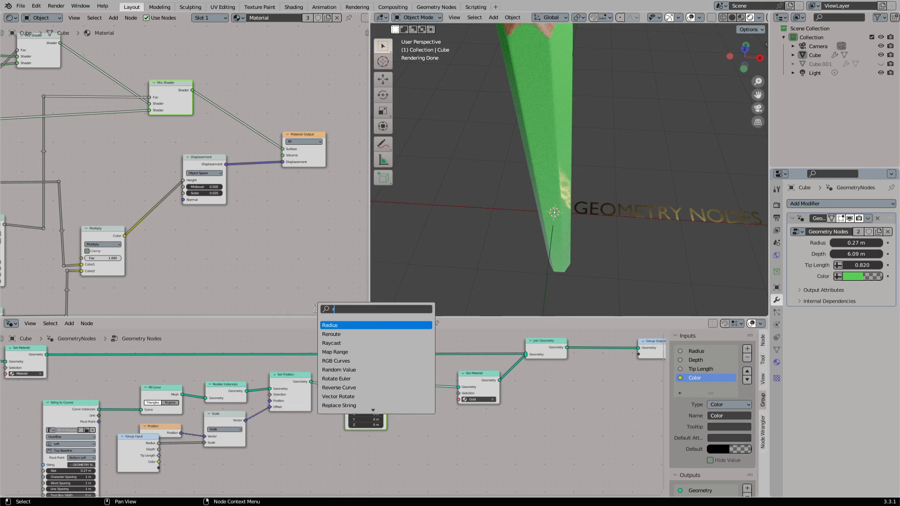
text(otate ve)
key(Return)
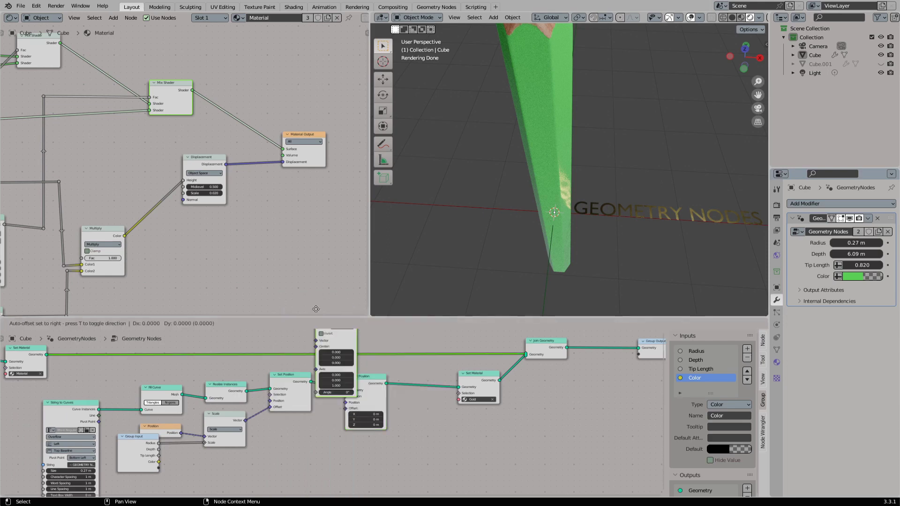
click(309, 418)
drag(376, 378, 425, 369)
drag(317, 413, 394, 400)
drag(320, 433, 353, 435)
middle_drag(353, 434, 385, 396)
- Add another Position node and link it to the Vector input of Vector Rotate
key(shift+a)
click(337, 313)
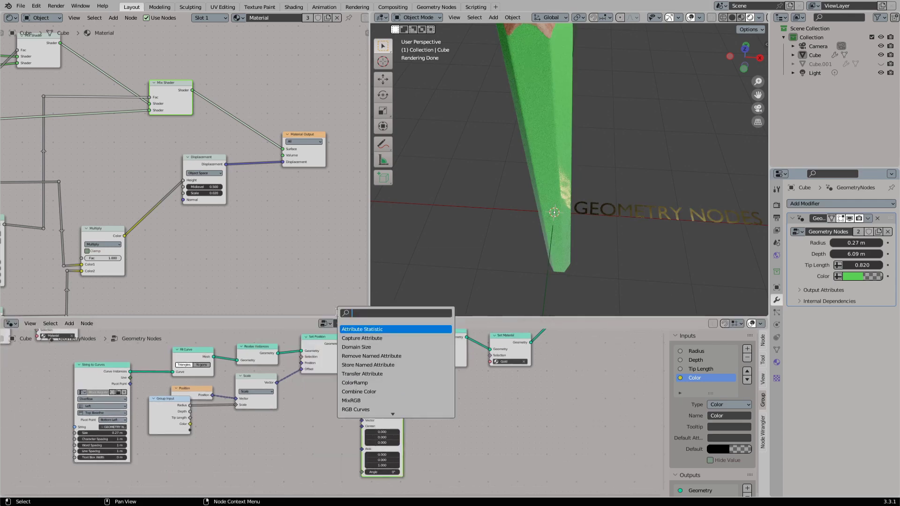
text(pos)
key(Return)
drag(320, 419, 361, 421)
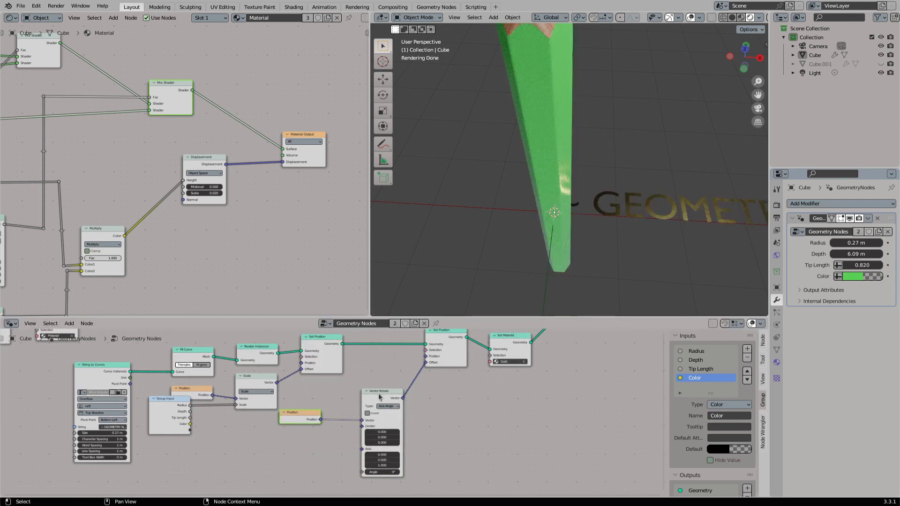
- Cut the Vector Rotate links and reconnect Position through Vector Rotate into the second Set Position's Position input, tidying the nodes
ctrl+right_drag(355, 405, 341, 441)
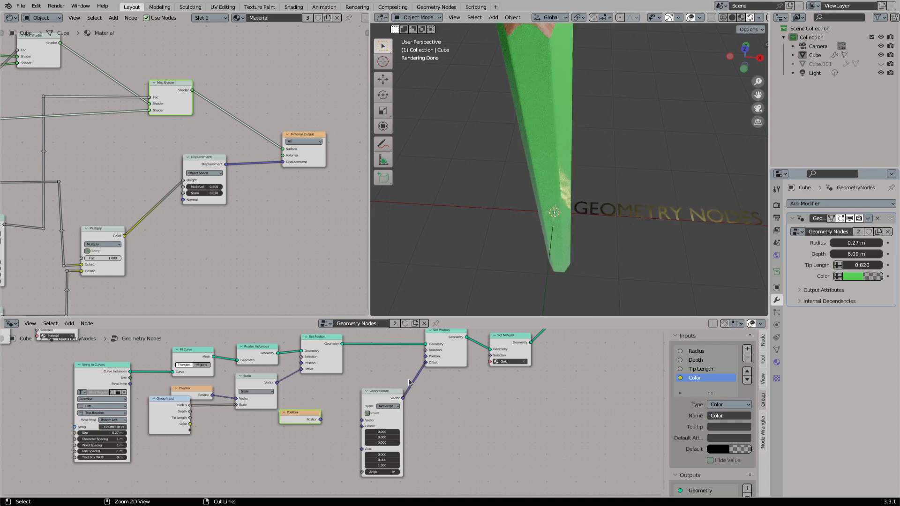
ctrl+right_drag(406, 380, 417, 391)
drag(316, 423, 362, 420)
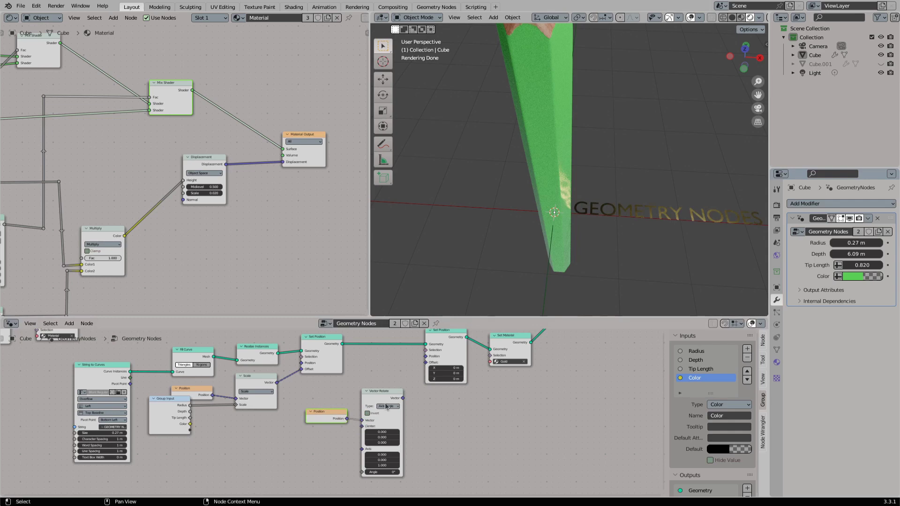
drag(402, 398, 426, 356)
drag(380, 391, 389, 359)
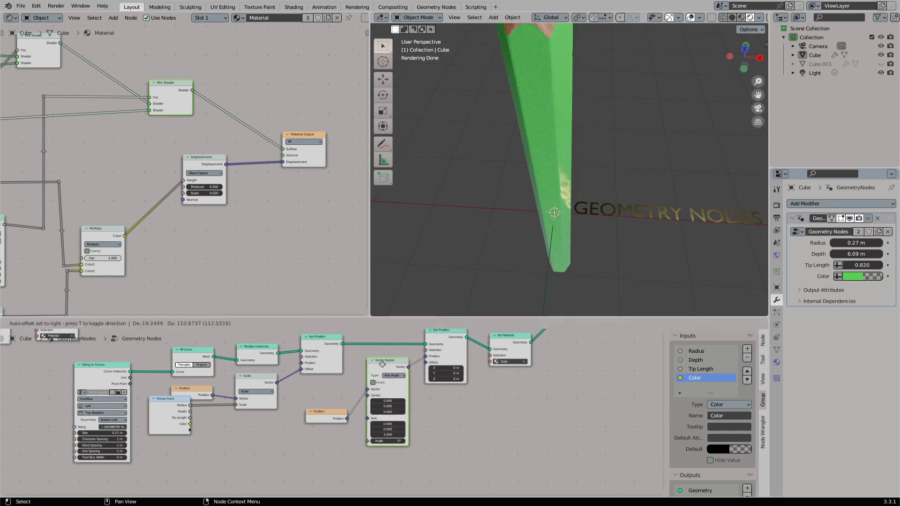
drag(323, 412, 322, 390)
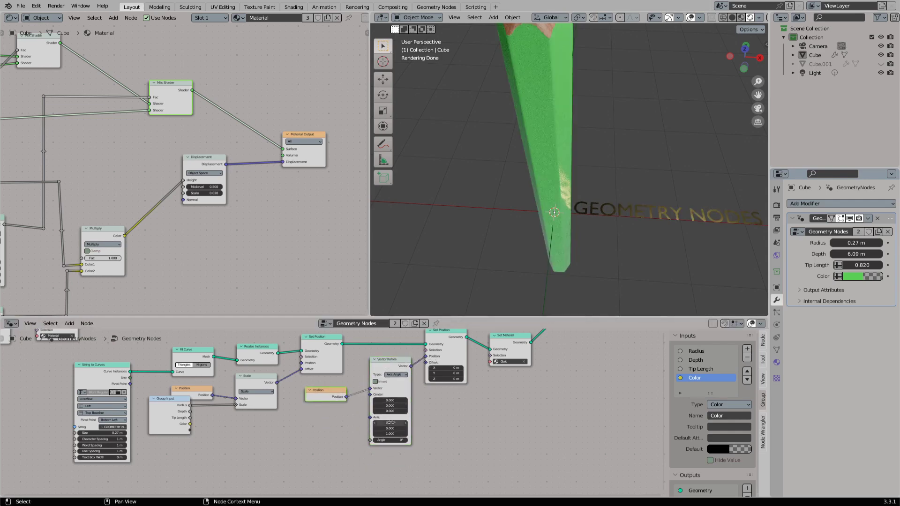
- Set the Vector Rotate Angle to 90° and inspect the text's orientation beside the green pencil
drag(390, 440, 412, 440)
click(390, 439)
text(90)
key(Return)
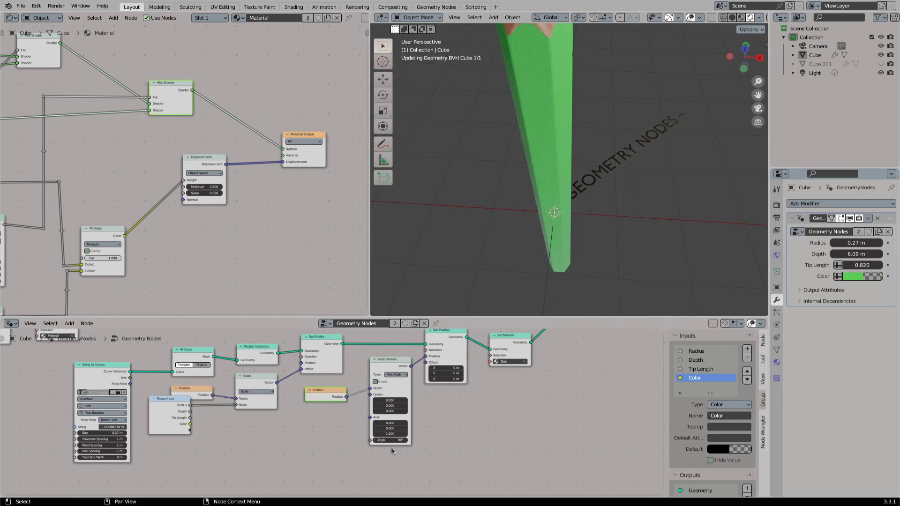
middle_drag(606, 255, 522, 241)
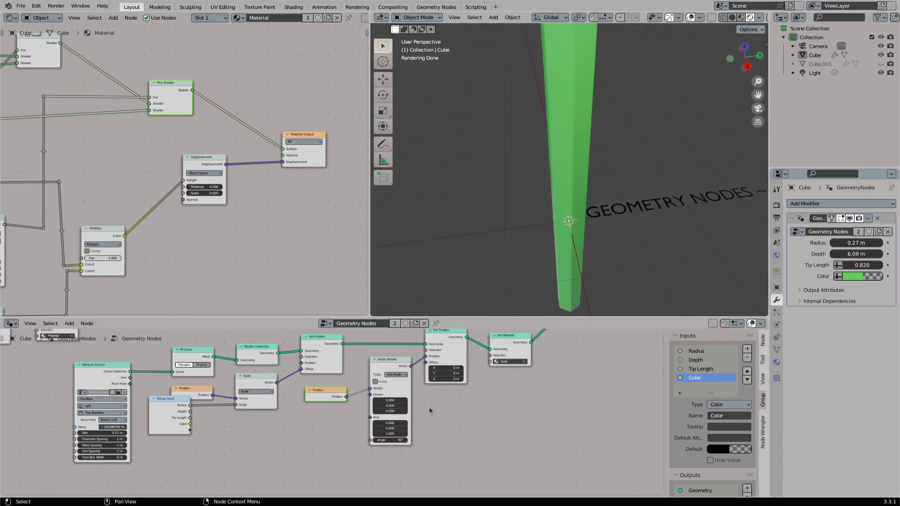
- Spread the downstream nodes apart and insert a duplicate of the Vector Rotate node ahead of the second Set Position's Position input
middle_drag(574, 335, 459, 374)
scroll(459, 375, down, 2)
drag(588, 337, 409, 400)
key(g)
click(529, 393)
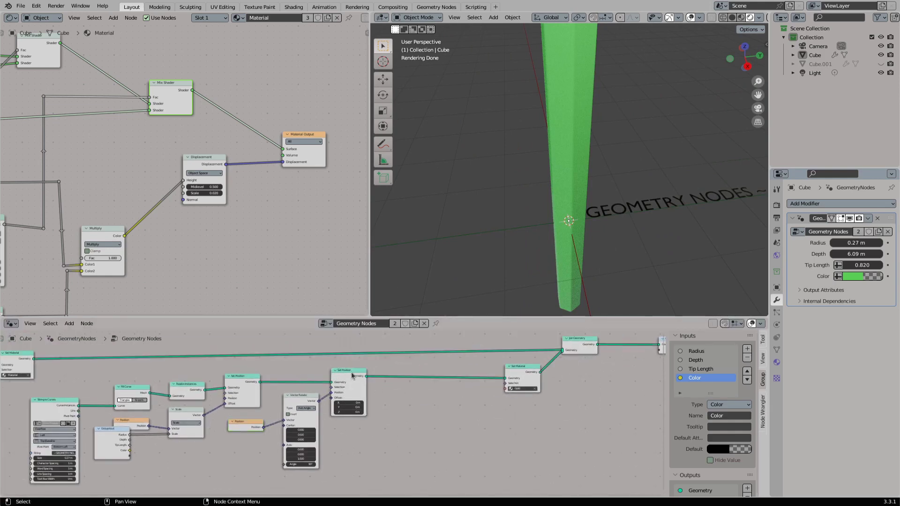
drag(352, 373, 419, 373)
scroll(404, 378, up, 1)
click(291, 392)
key(shift+d)
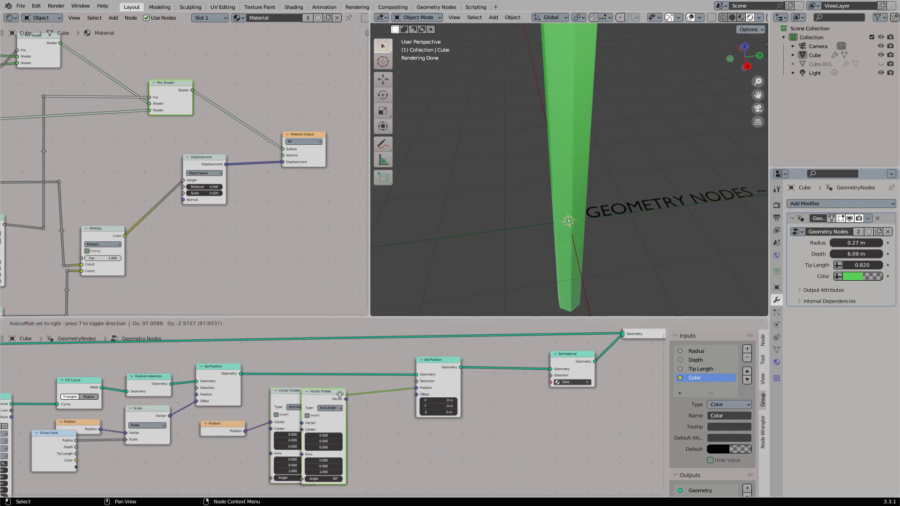
click(367, 394)
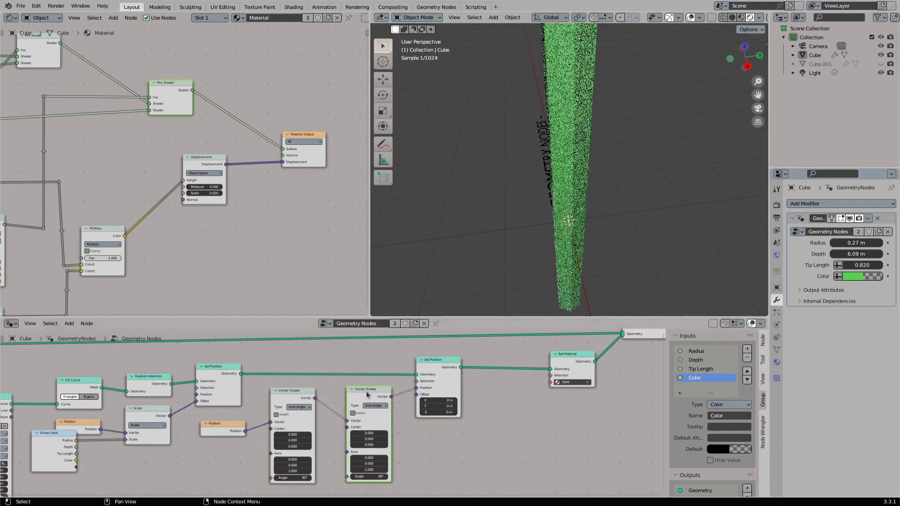
- Try the Y axis for the duplicated Vector Rotate, and settle its Axis at X 1, Y 0, Z 0
click(373, 468)
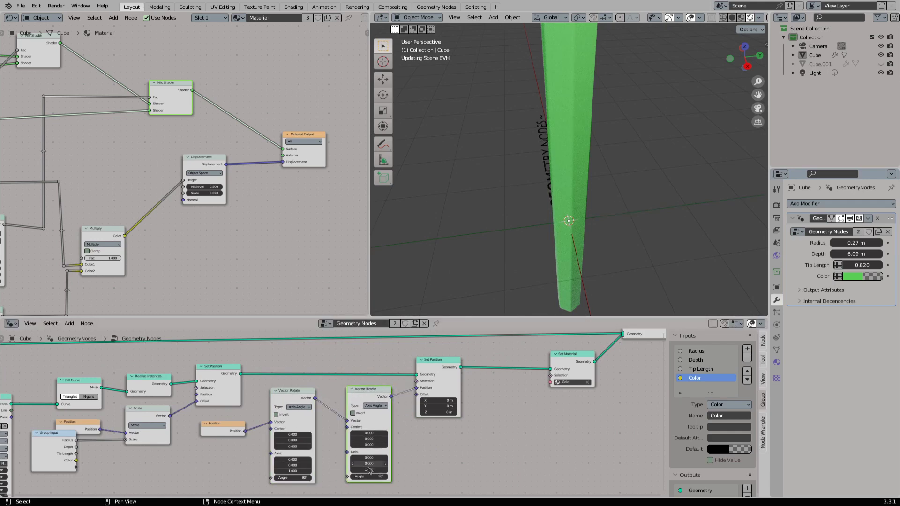
double_click(369, 470)
text(0)
key(Return)
double_click(369, 463)
text(1)
key(Return)
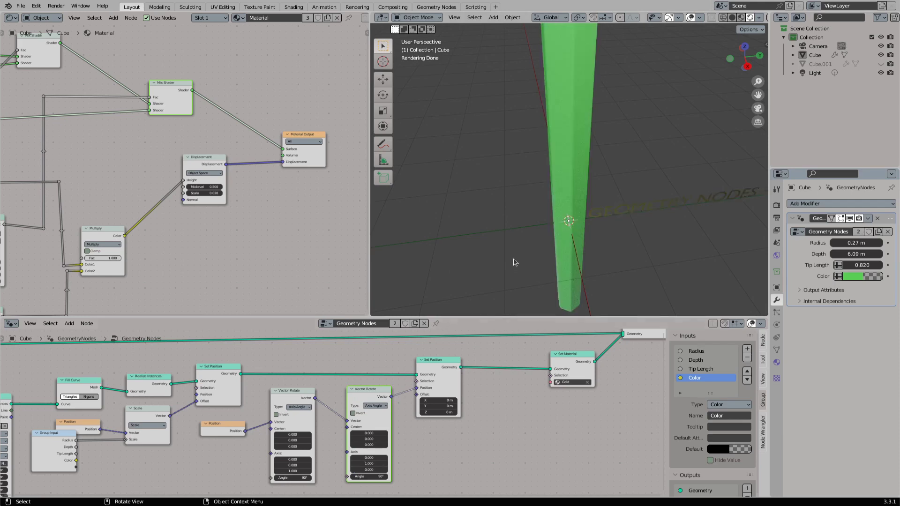
key(Return)
double_click(369, 459)
key(Return)
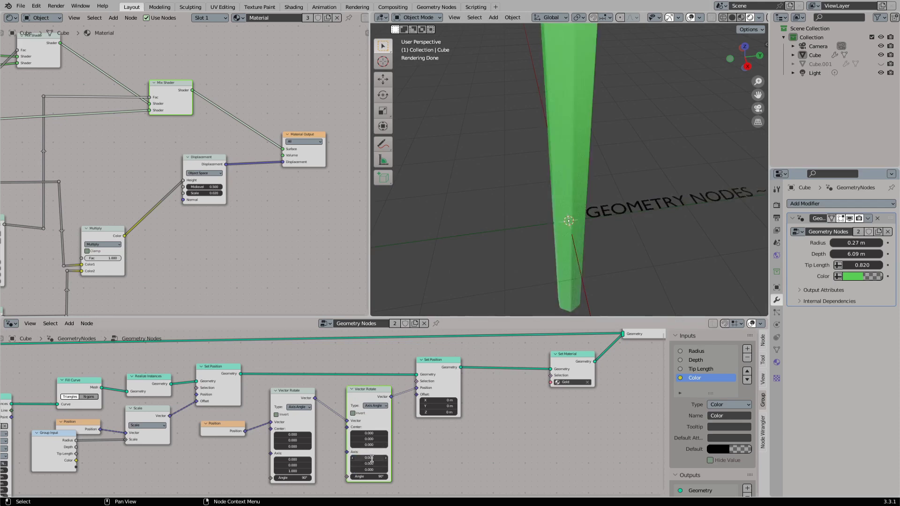
double_click(370, 458)
text(1)
key(Return)
- Link the text's Set Material straight to the Group Output to inspect the text alone, and restore the Join Geometry connection
middle_drag(552, 242, 610, 232)
scroll(549, 333, down, 4)
middle_drag(549, 333, 440, 356)
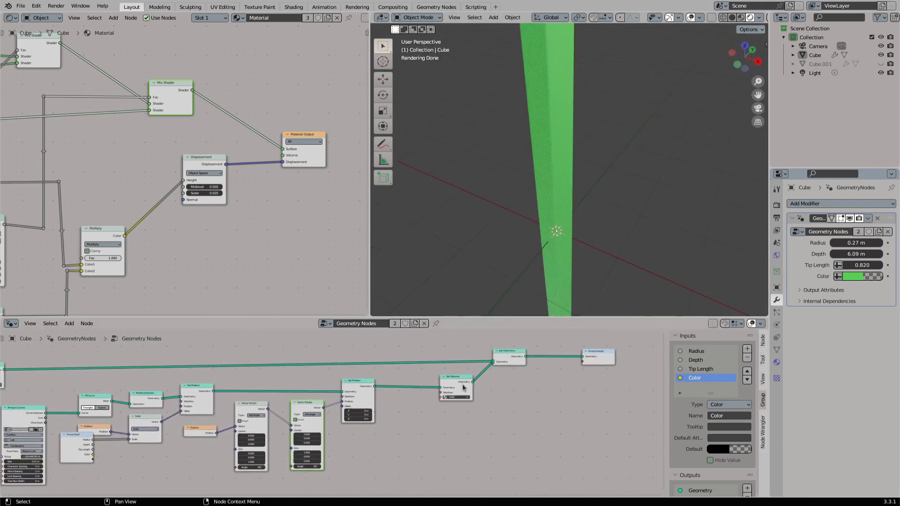
drag(473, 382, 582, 357)
middle_drag(543, 235, 543, 160)
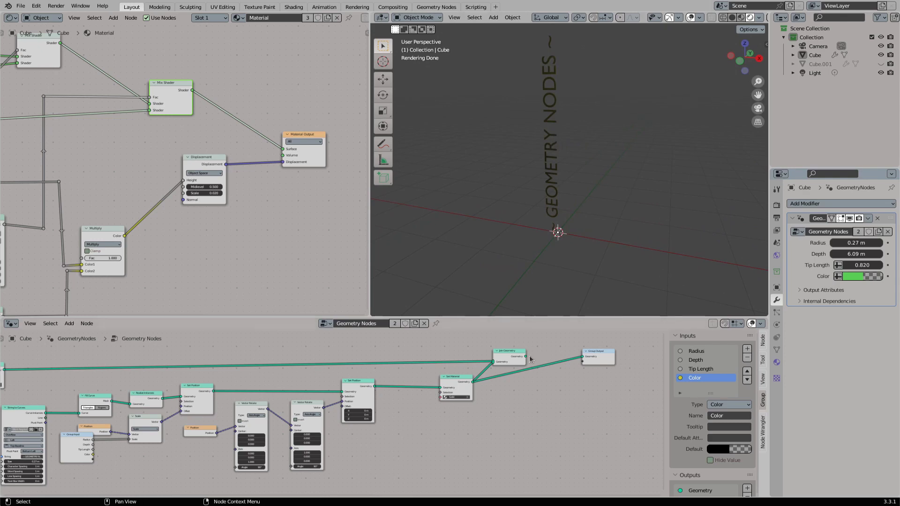
mouse_move(526, 356)
mouse_down()
mouse_move(588, 358)
mouse_move(532, 387)
mouse_move(425, 411)
mouse_up()
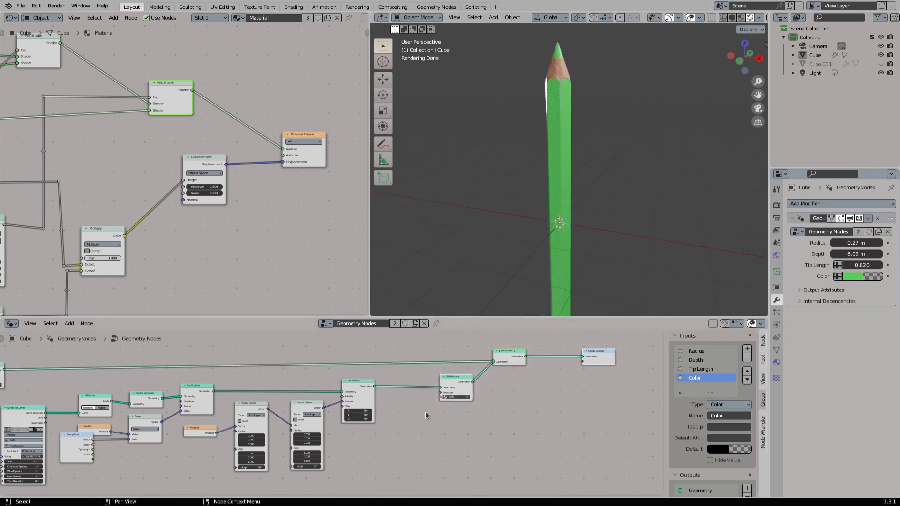
- Make room after the rotations and insert a Vector Math Add node between the second Vector Rotate and Set Position
key(g)
click(487, 406)
click(486, 406)
drag(355, 391, 421, 384)
drag(307, 406, 408, 395)
text(vector)
key(Return)
click(357, 418)
drag(360, 422, 368, 400)
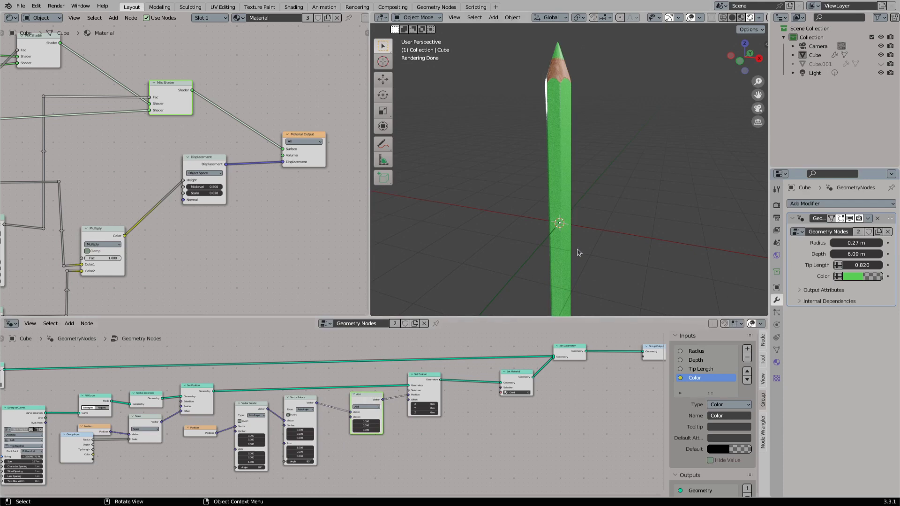
- Set the Add node's Y value to -0.630 and check the text's offset from the pencil
middle_drag(571, 221, 516, 241)
scroll(332, 414, up, 3)
drag(382, 423, 369, 429)
key(ctrl+z)
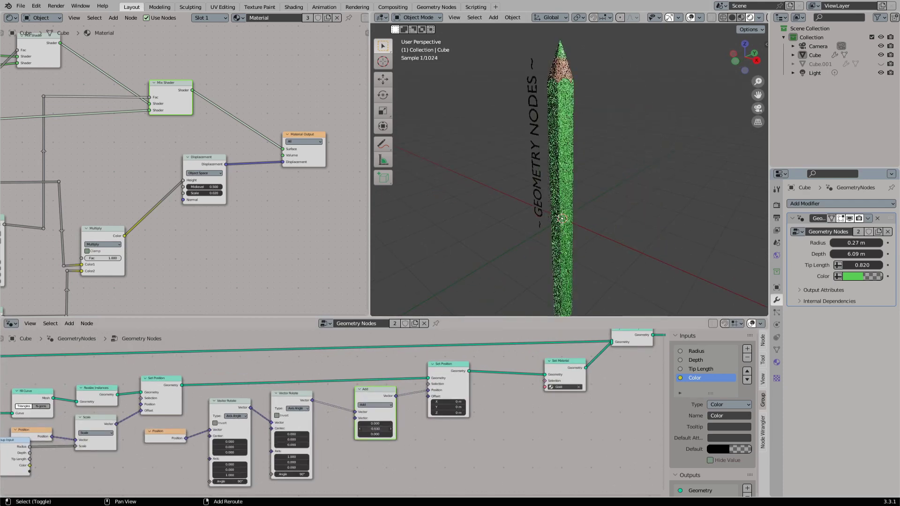
mouse_move(510, 201)
middle_down()
mouse_move(576, 223)
mouse_move(510, 213)
middle_up()
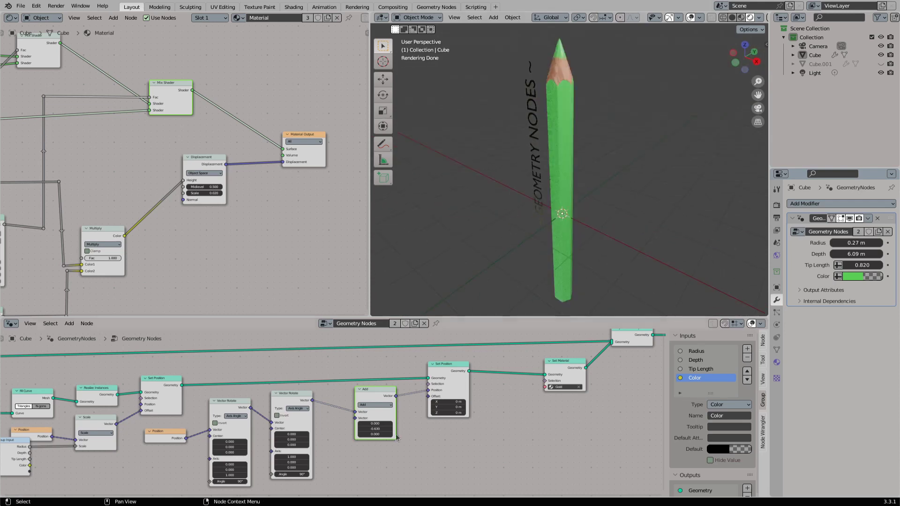
- Add a Combine XYZ node feeding the Add node's second vector, and move the downstream nodes apart to make room
scroll(368, 406, up, 2)
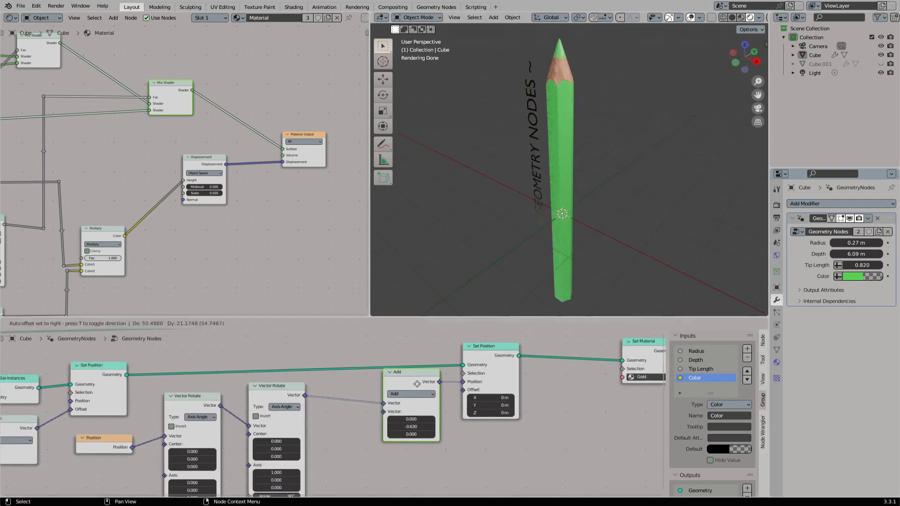
drag(386, 412, 356, 424)
text(comb)
key(Return)
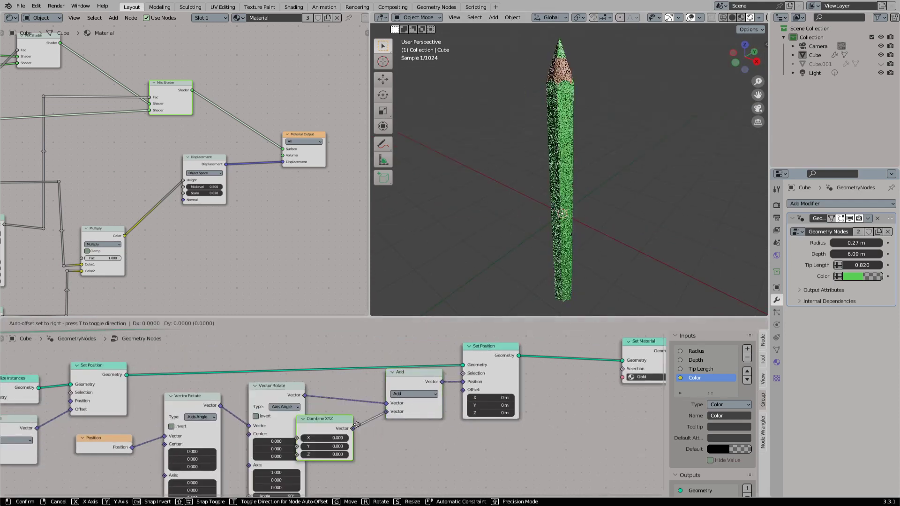
click(379, 415)
scroll(545, 413, down, 2)
scroll(546, 414, down, 1)
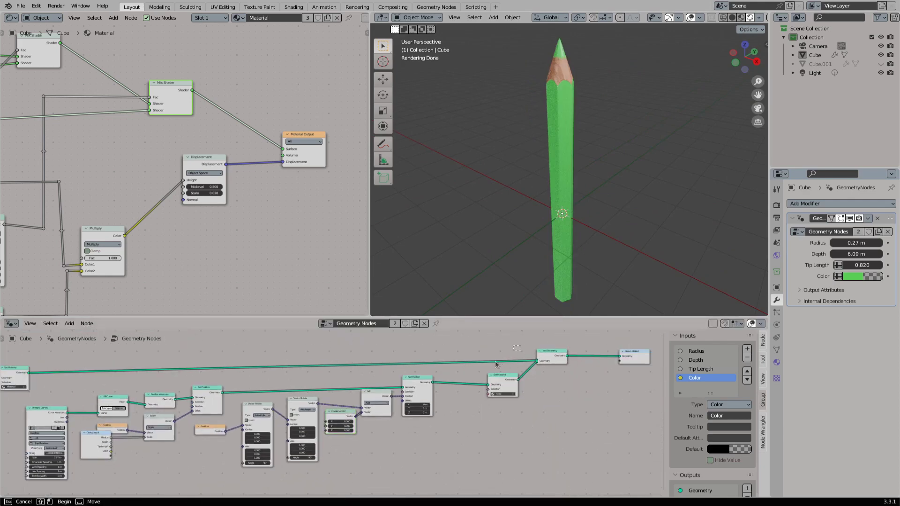
drag(499, 366, 324, 433)
key(g)
click(351, 432)
drag(553, 361, 588, 361)
- Set the Combine XYZ Y value to -0.400 and check the text's placement in front of the pencil
scroll(553, 281, up, 1)
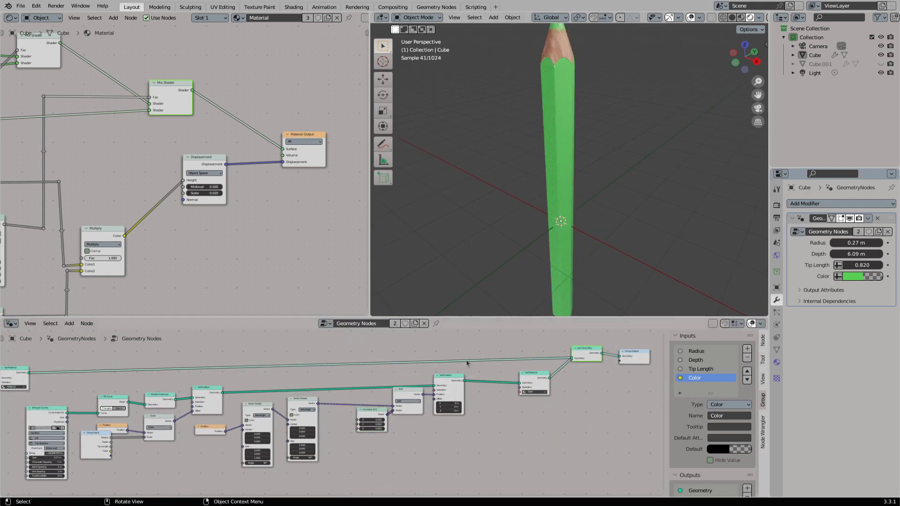
middle_drag(342, 430, 368, 407)
scroll(375, 407, up, 3)
drag(442, 396, 424, 396)
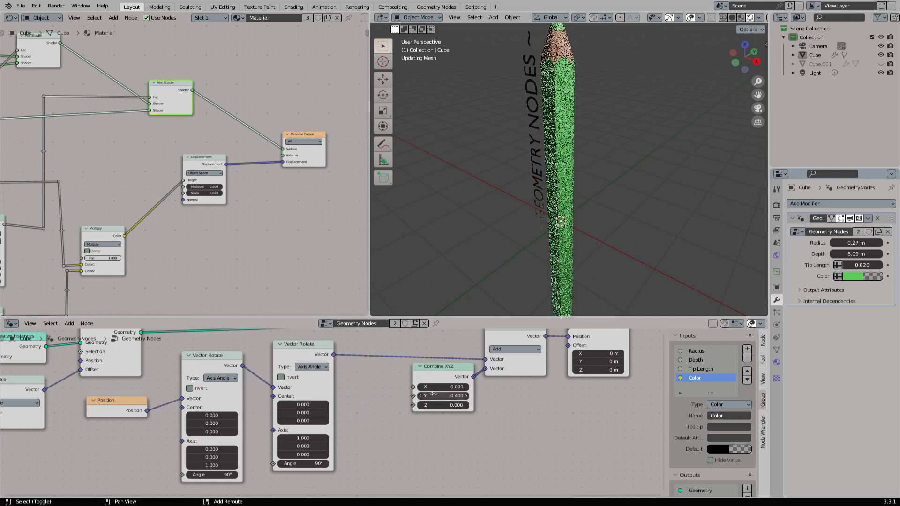
mouse_move(547, 241)
middle_down()
mouse_move(606, 212)
mouse_move(586, 218)
mouse_move(588, 234)
middle_up()
- Set the vertical alignment of the String to Curves node to Middle and check the text against the pencil face
middle_drag(17, 388, 304, 393)
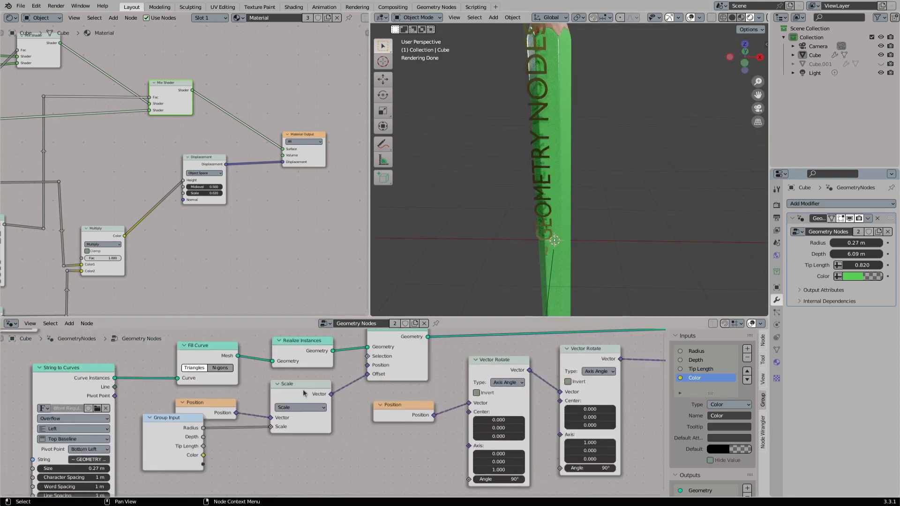
click(97, 449)
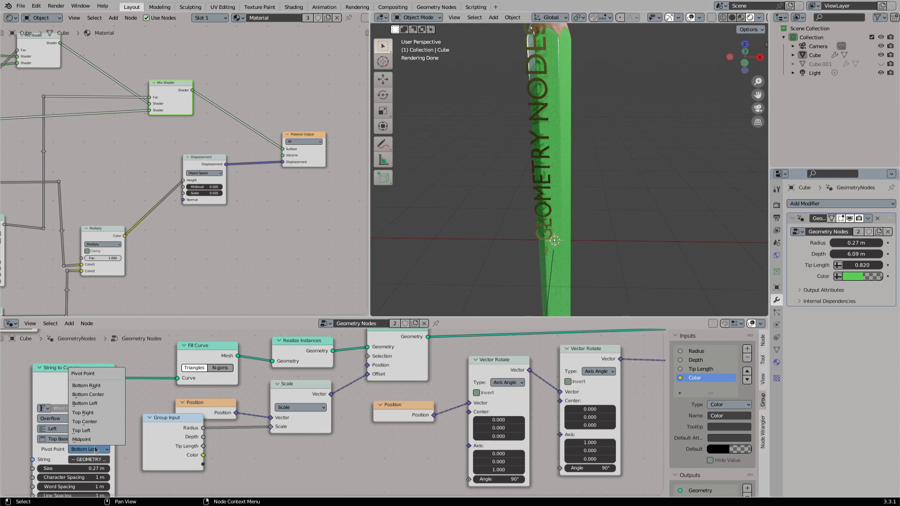
click(73, 438)
click(73, 464)
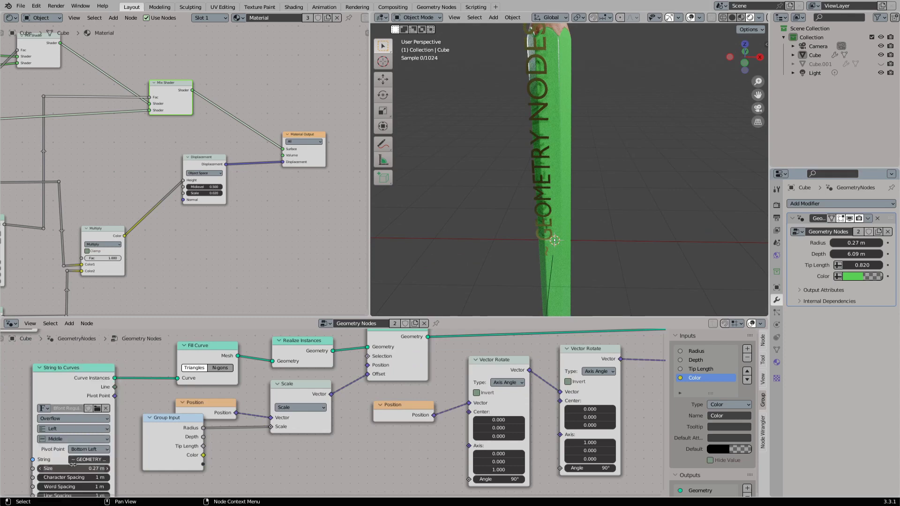
mouse_move(530, 216)
middle_down()
mouse_move(543, 197)
mouse_move(570, 201)
middle_up()
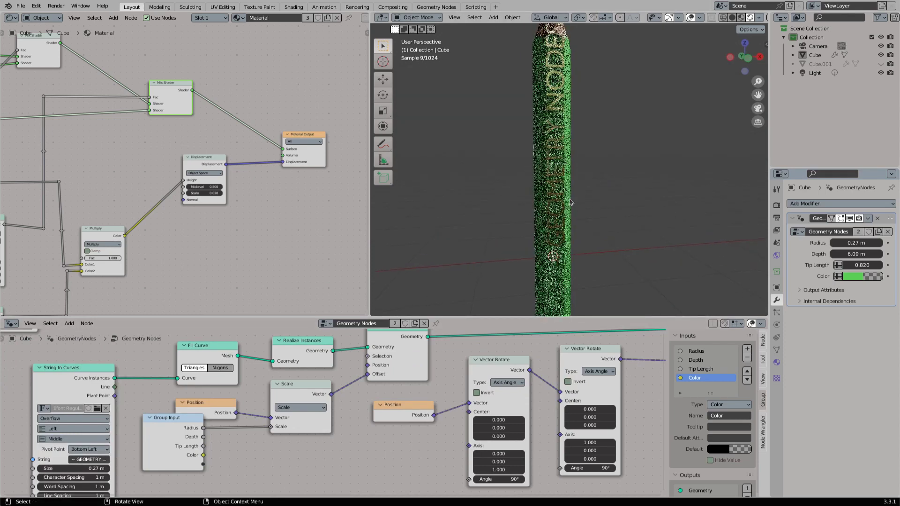
- Set the String to Curves Size to 0.2 m and check the text on the pencil
click(89, 468)
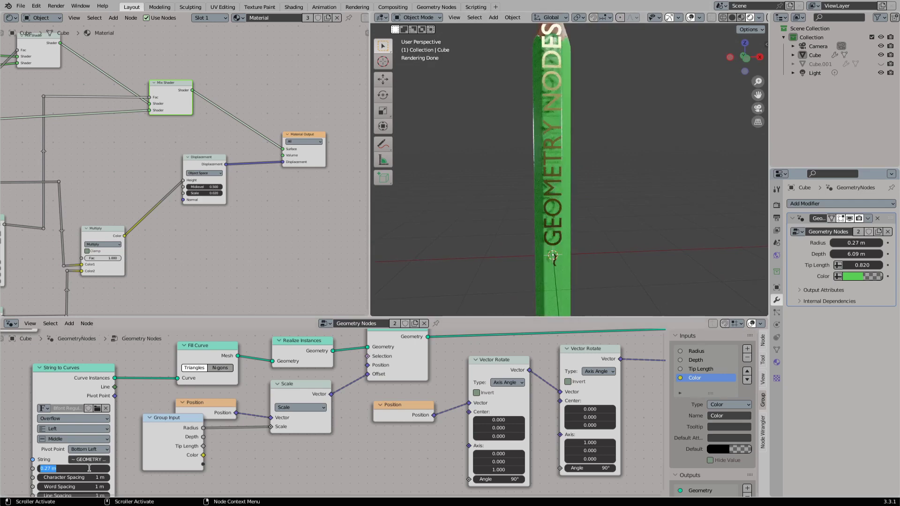
text(.2)
key(Return)
middle_drag(468, 253, 496, 241)
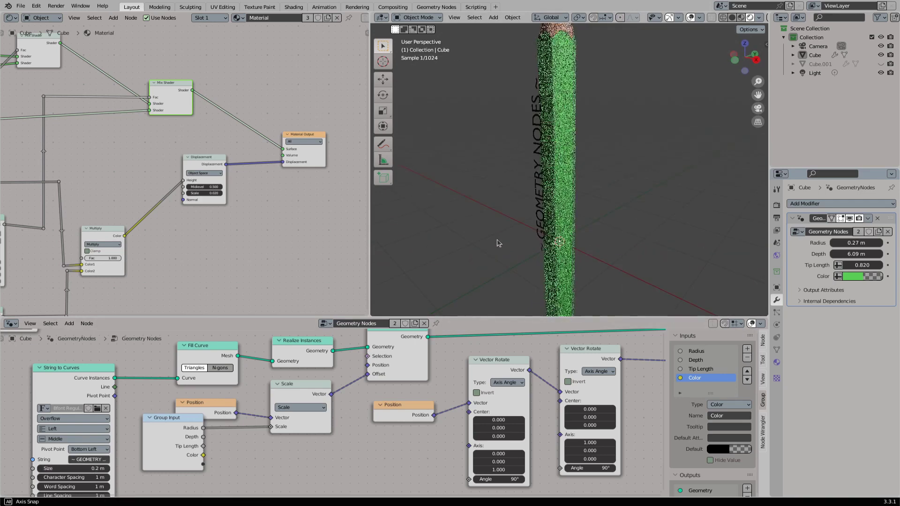
- Add a Multiply math node fed by the Group Input's Radius output
middle_drag(539, 393, 357, 390)
scroll(356, 390, down, 2)
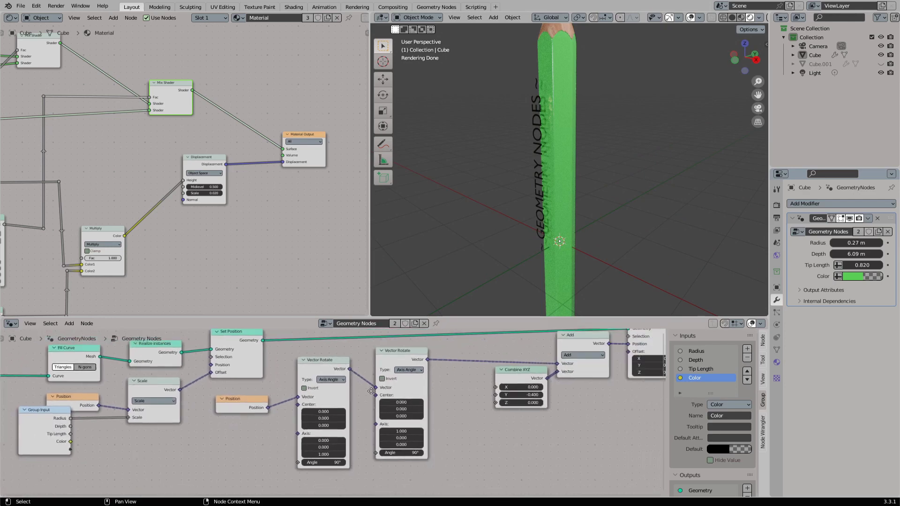
middle_drag(451, 380, 405, 373)
middle_drag(60, 409, 174, 392)
drag(137, 396, 348, 460)
text(mul)
key(Return)
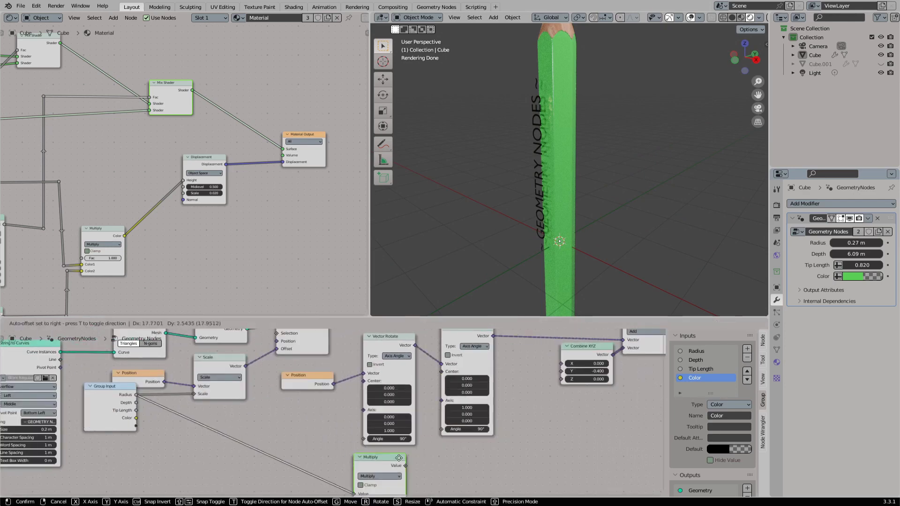
- Route the Radius link through a reroute below the nodes and connect the Multiply output to Combine XYZ's Y input
shift+right_drag(317, 416, 313, 434)
key(g)
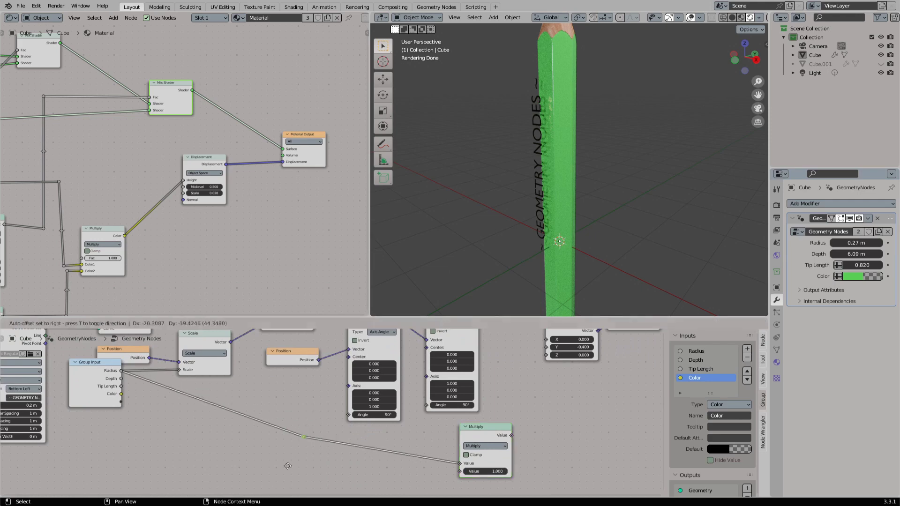
click(288, 470)
middle_drag(514, 426, 452, 447)
mouse_move(448, 457)
mouse_down()
mouse_move(492, 363)
mouse_move(487, 371)
mouse_up()
middle_drag(445, 412, 460, 371)
- Set the Multiply node's second value to -1, and refine it to -0.867 to bring the text onto the pencil face
click(444, 456)
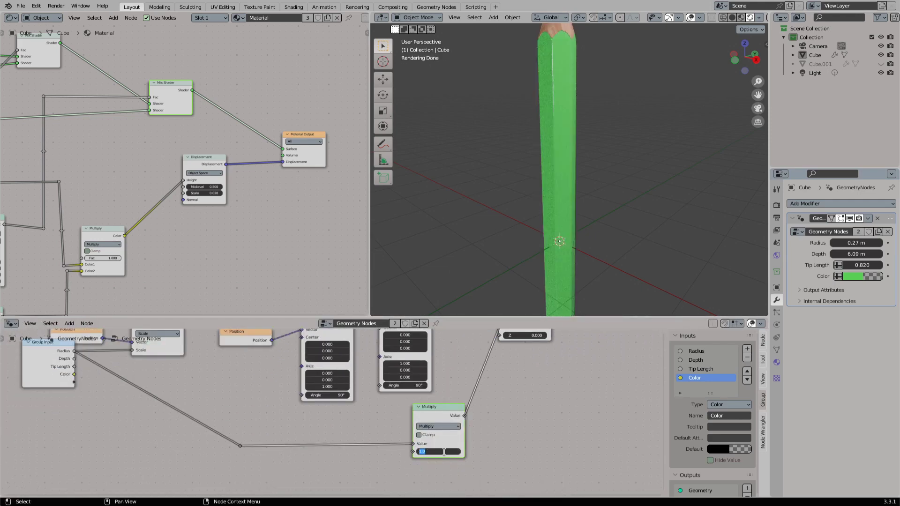
text(-1)
key(Return)
scroll(564, 215, up, 4)
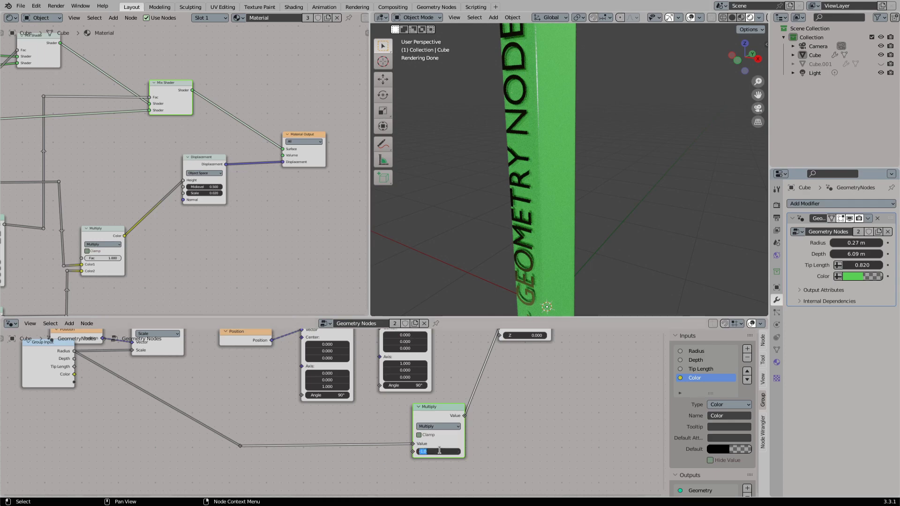
text(7)
key(Return)
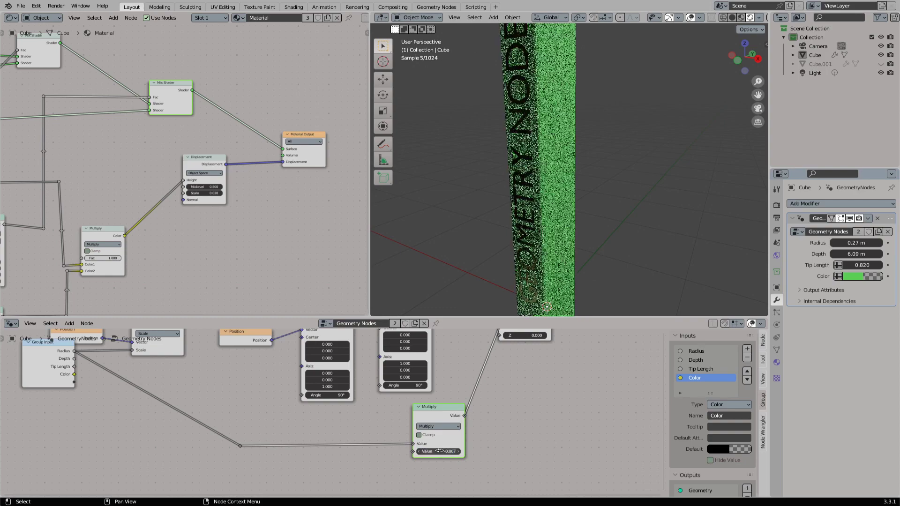
- Inspect how the lettering sits on the pencil face in solid, wireframe and material preview shading, and return to rendered shading
middle_drag(552, 164, 574, 142)
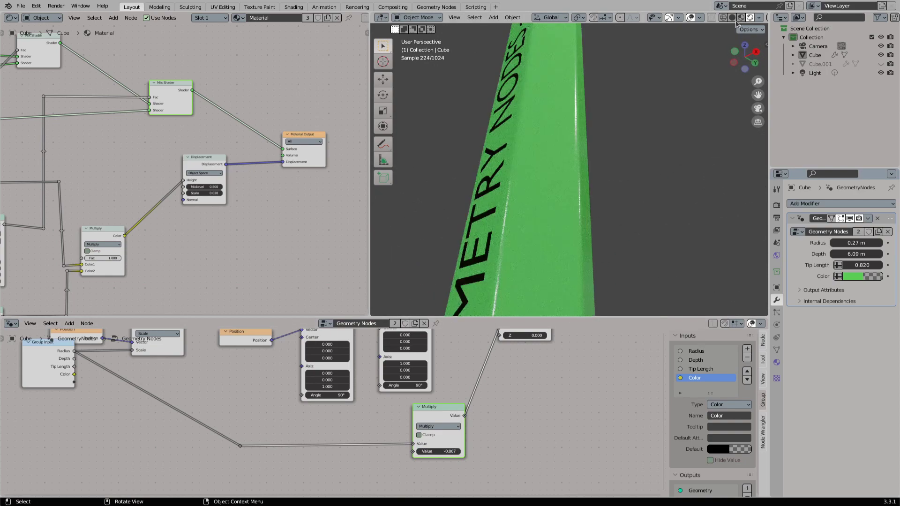
click(732, 18)
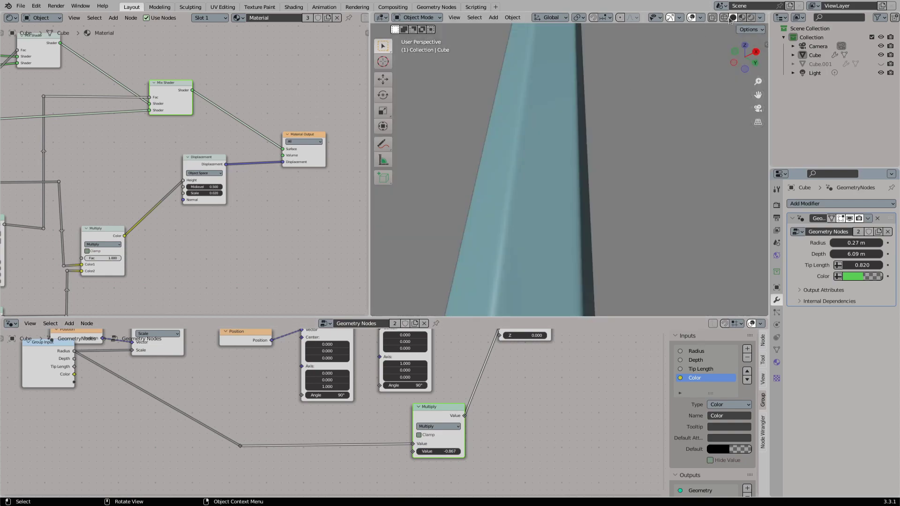
click(724, 18)
middle_drag(576, 140, 560, 162)
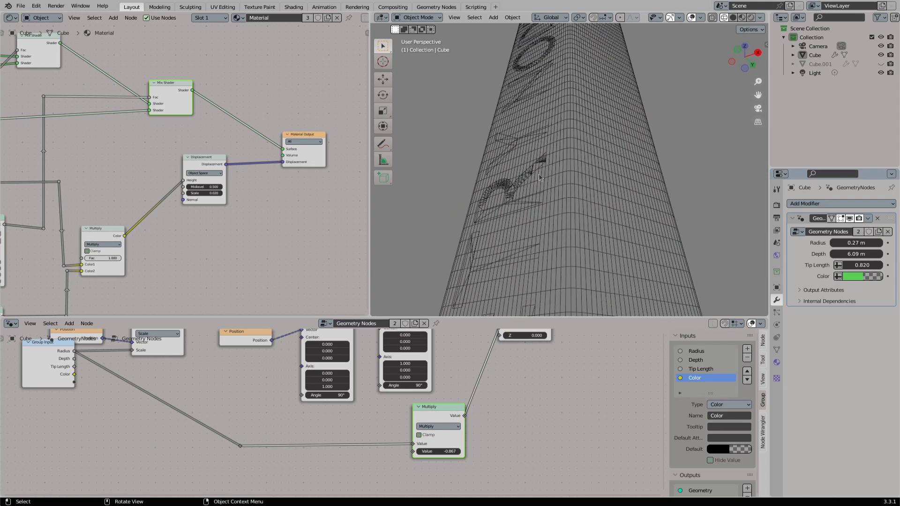
click(742, 18)
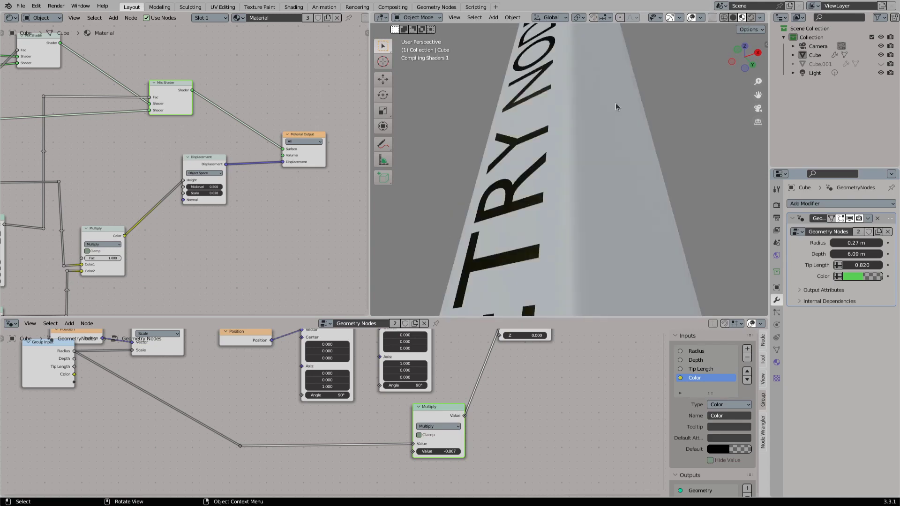
mouse_move(616, 104)
middle_down()
mouse_move(502, 165)
mouse_move(570, 190)
mouse_move(656, 140)
middle_up()
click(752, 18)
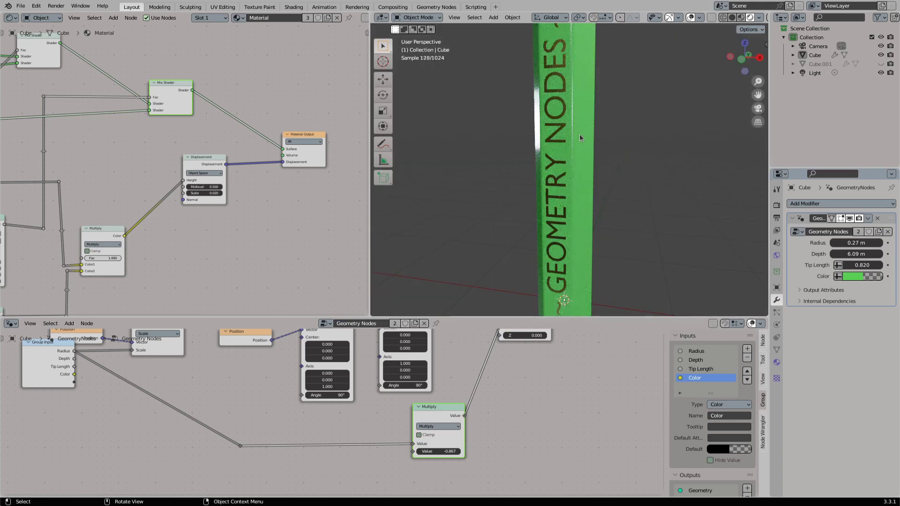
- Draw an annotation arrow along the pencil from the lettering down to its end, and erase it
middle_drag(594, 116, 555, 172)
mouse_move(573, 230)
middle_down()
mouse_move(564, 221)
mouse_move(582, 149)
middle_up()
click(382, 144)
click(423, 147)
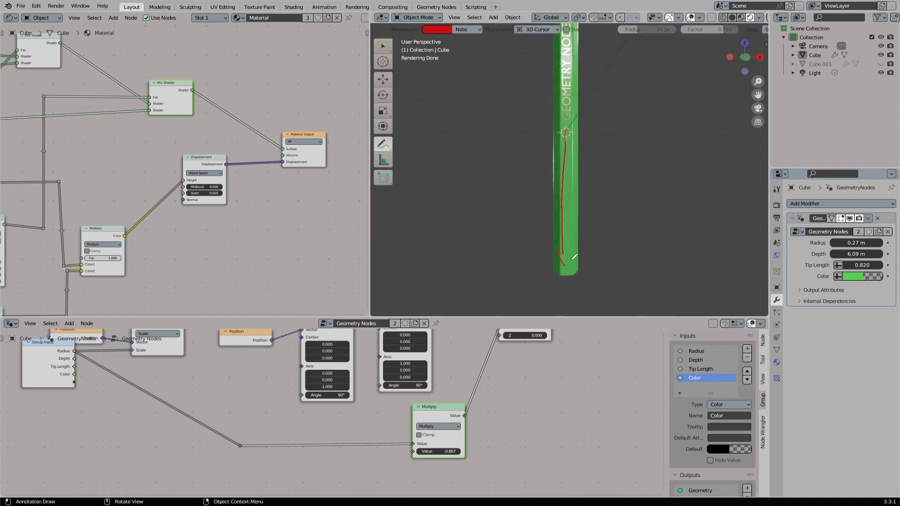
click(384, 159)
click(413, 201)
drag(565, 134, 558, 254)
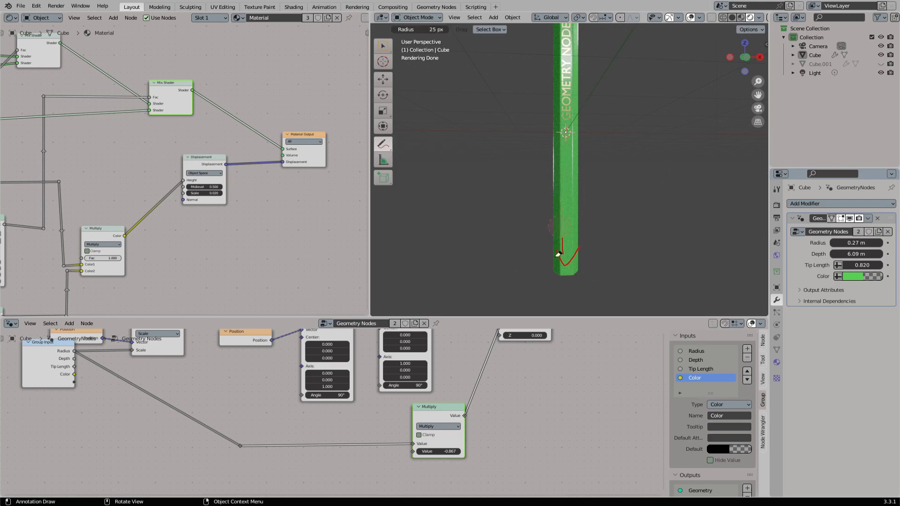
- Move the Combine XYZ, Add and Set Position nodes together farther away from the Vector Rotate nodes
scroll(379, 430, down, 2)
middle_drag(456, 386, 374, 425)
scroll(374, 425, down, 1)
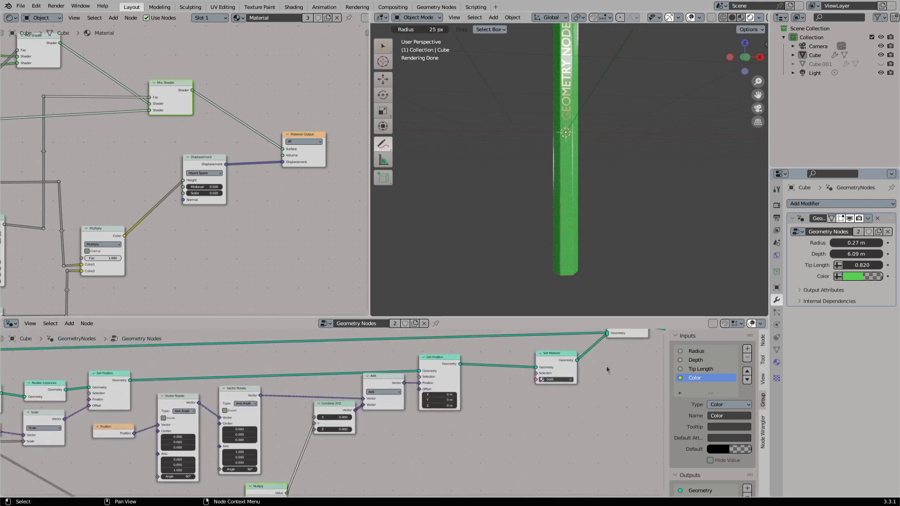
drag(337, 371, 468, 430)
key(g)
click(513, 429)
- Set Combine XYZ's Z to about -3.03 to shift the lettering to the pencil's end, and switch the viewport to material preview shading
middle_drag(422, 428, 529, 369)
scroll(529, 370, up, 3)
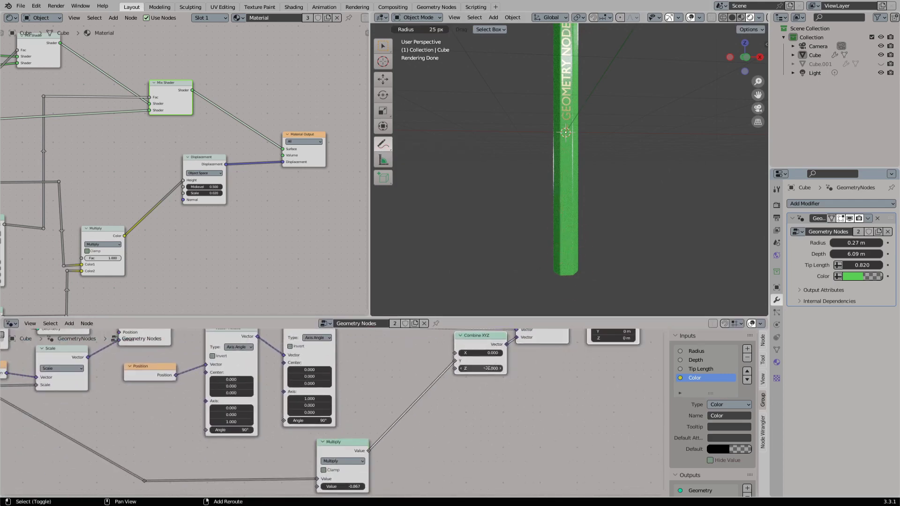
shift+drag(481, 368, 398, 368)
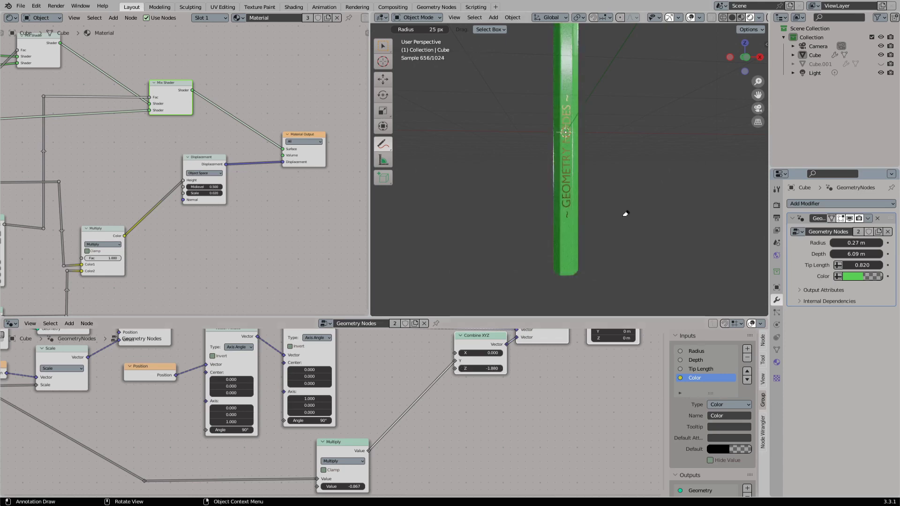
click(741, 17)
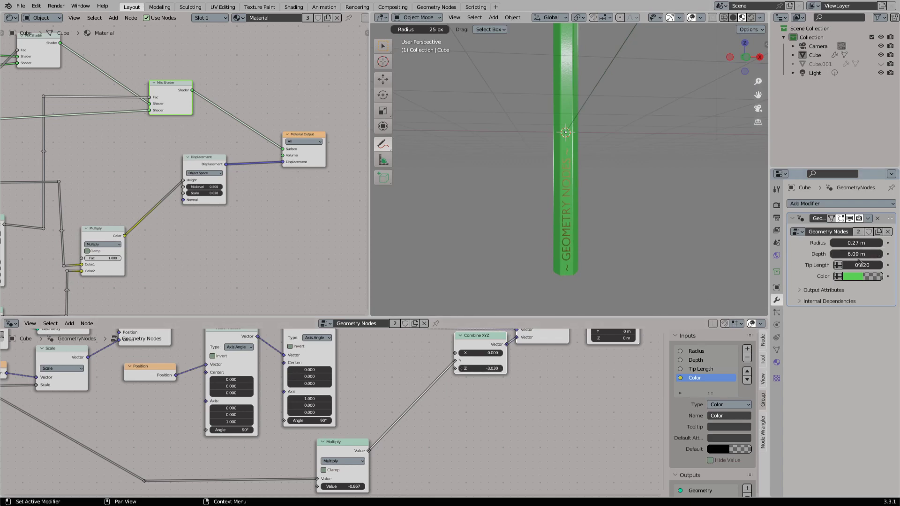
- Add a Divide math node fed by Group Input's Depth, place it below the Multiply node and route its link through a reroute
scroll(200, 432, up, 1)
middle_drag(201, 431, 327, 390)
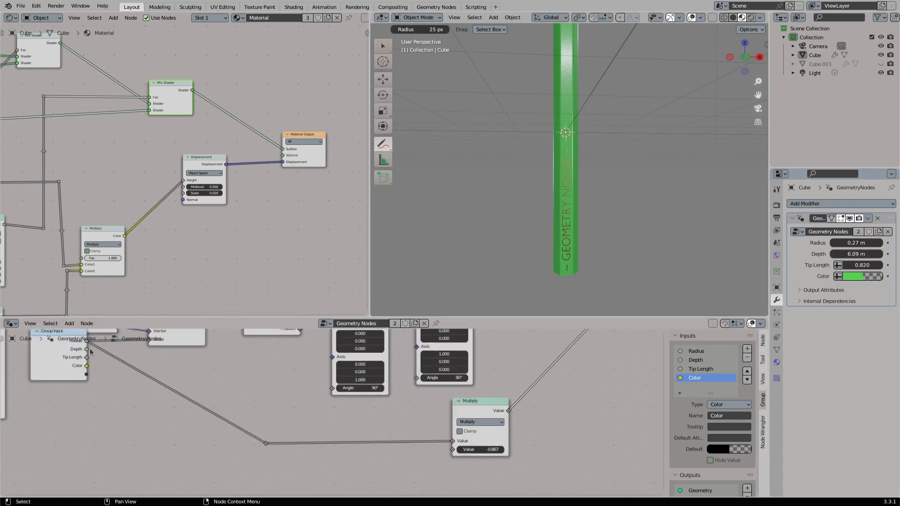
drag(87, 349, 242, 462)
text(div)
key(Return)
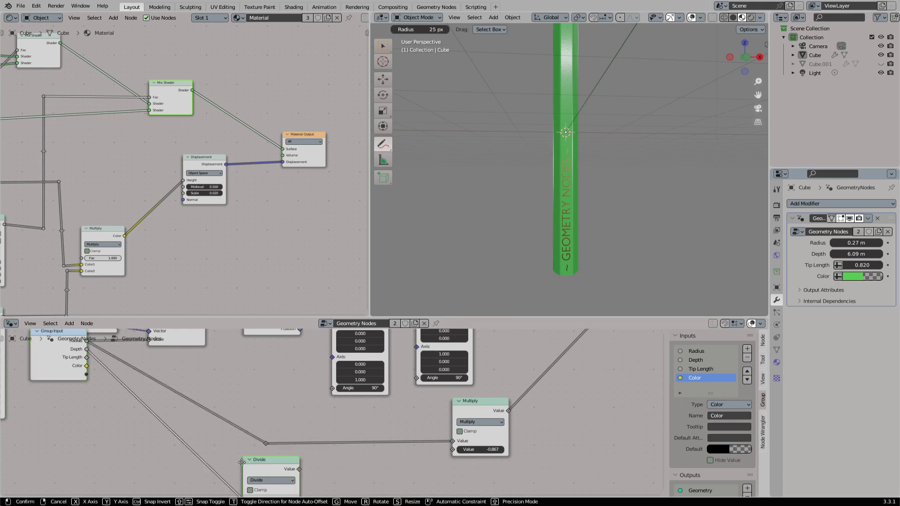
click(454, 468)
shift+right_drag(381, 457, 345, 474)
key(g)
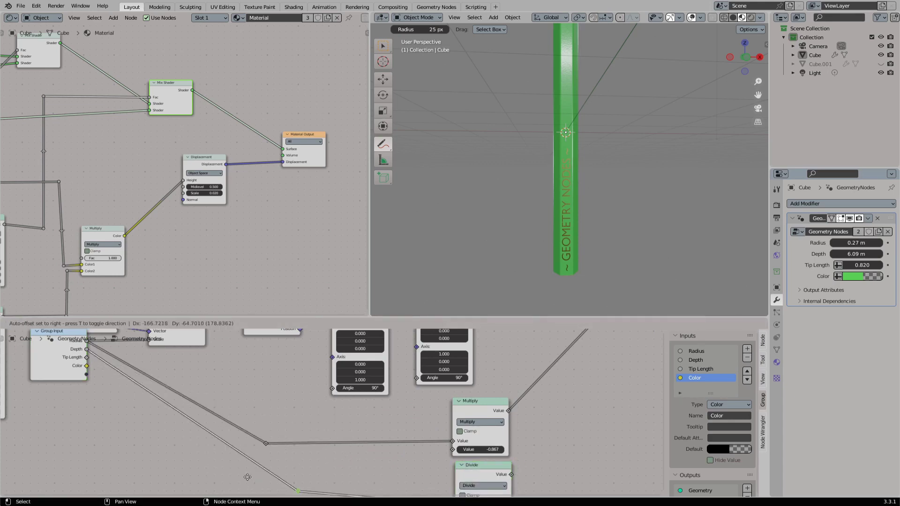
click(230, 480)
- Connect the Divide output to Combine XYZ's Z input and set the divisor to -2
scroll(398, 441, down, 3)
drag(382, 467, 445, 365)
middle_drag(367, 492, 387, 431)
scroll(384, 440, up, 2)
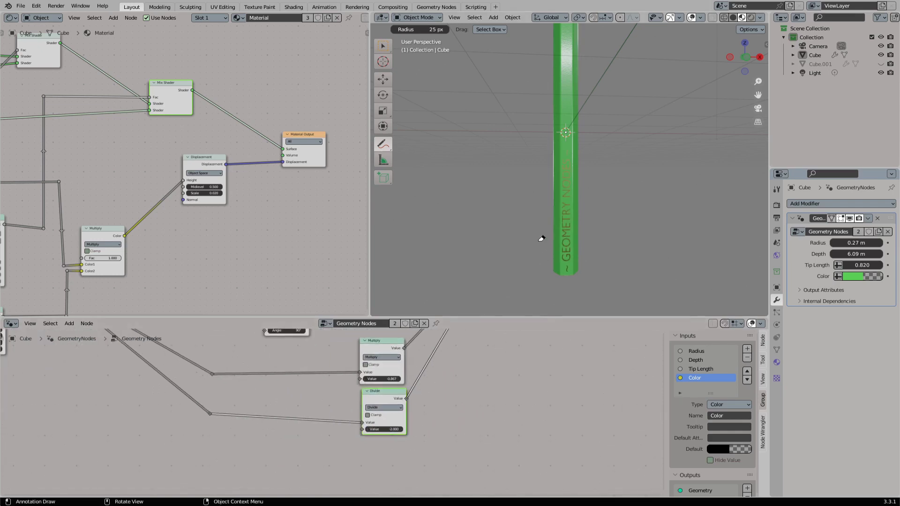
- Switch back to the selection tool, check the lettering at the pencil's end, and set the modifier's Radius to 1 m
scroll(539, 237, up, 4)
shift+middle_drag(563, 199, 571, 149)
click(383, 47)
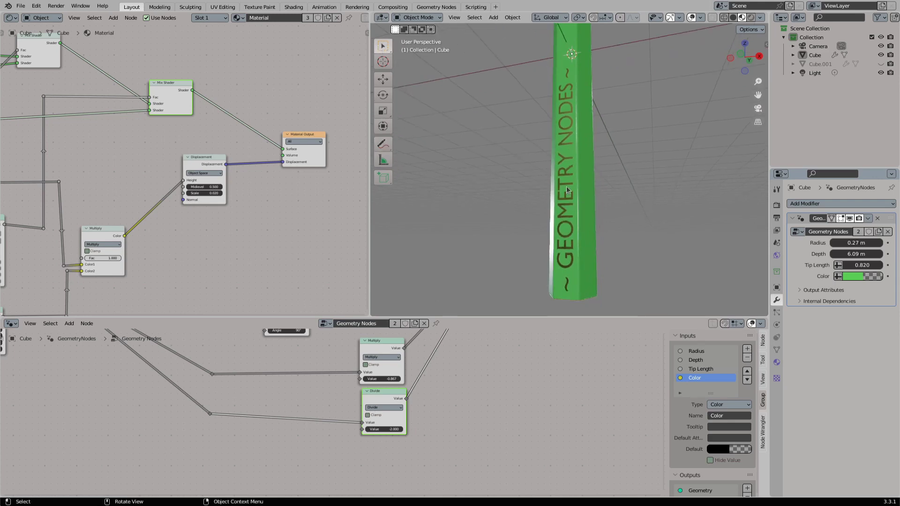
scroll(585, 188, down, 3)
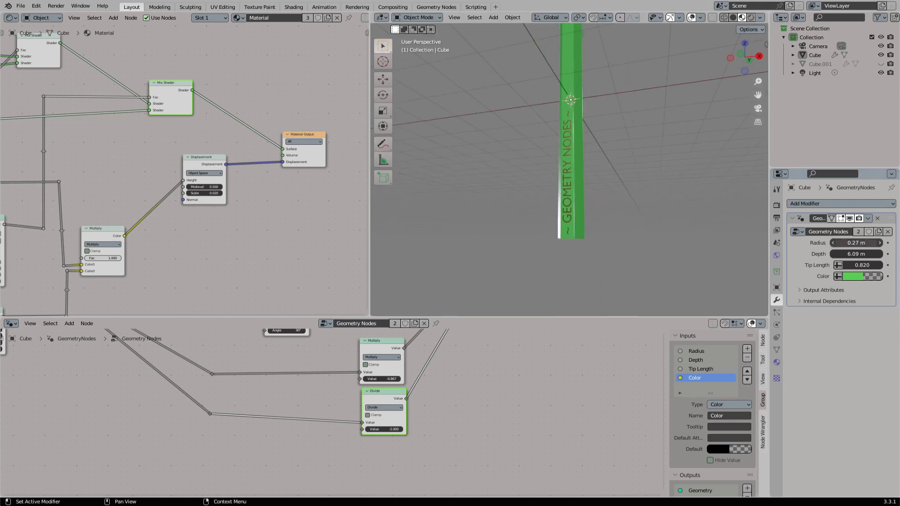
drag(847, 243, 880, 243)
middle_drag(567, 125, 575, 150)
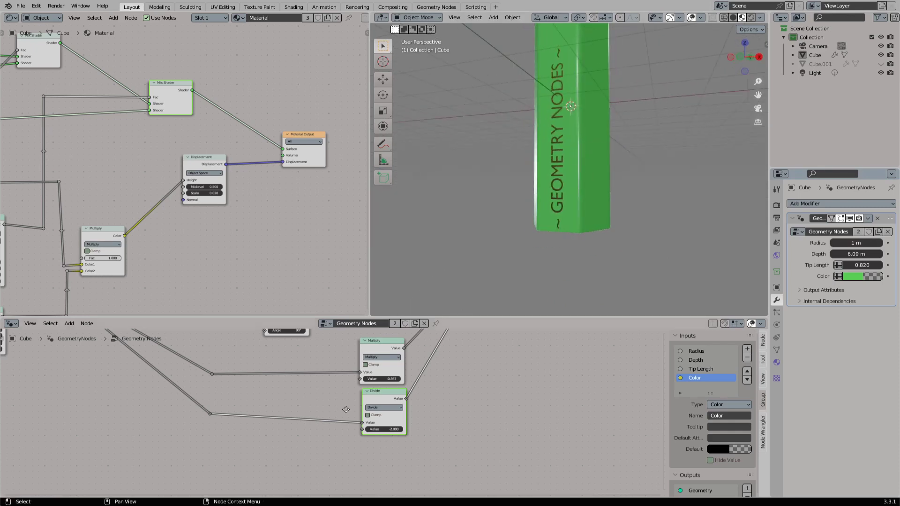
- Expose the String to Curves node's Size through a new Group Input node and rename that input Text Size
middle_drag(345, 409, 369, 415)
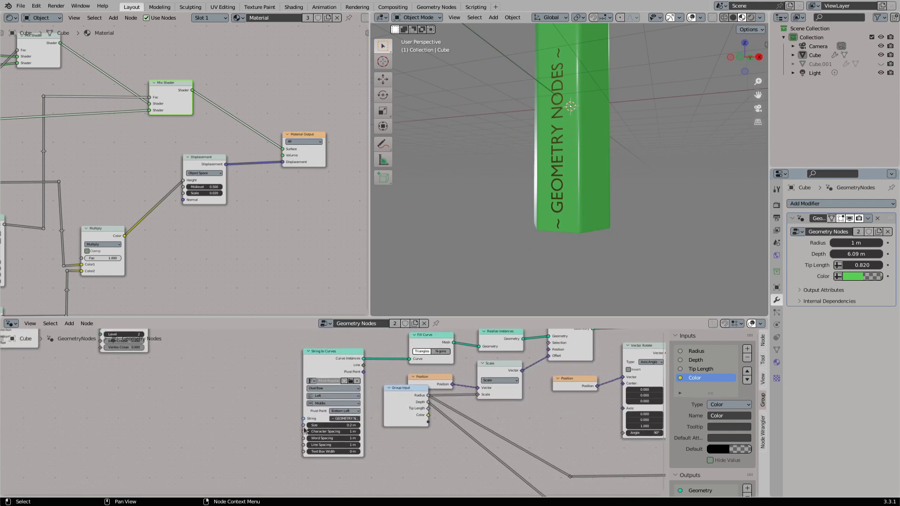
drag(303, 428, 255, 426)
text(input)
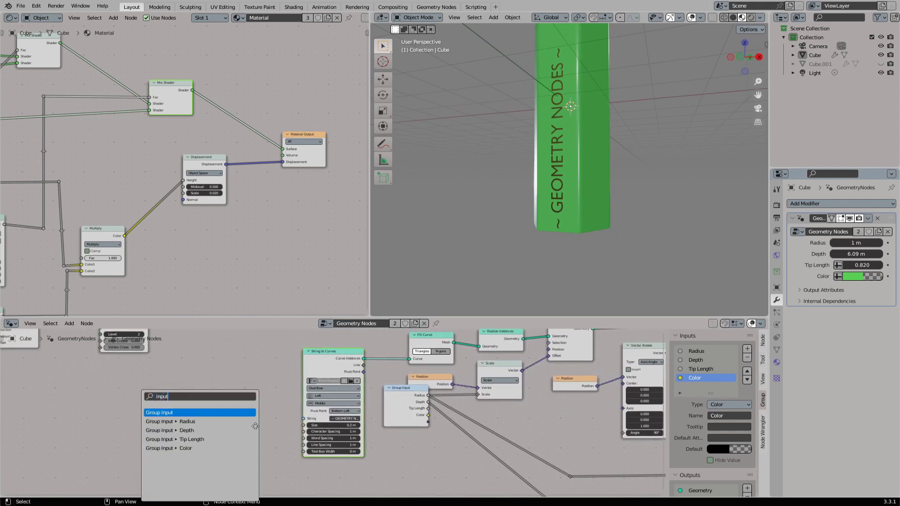
key(Return)
click(274, 424)
double_click(692, 385)
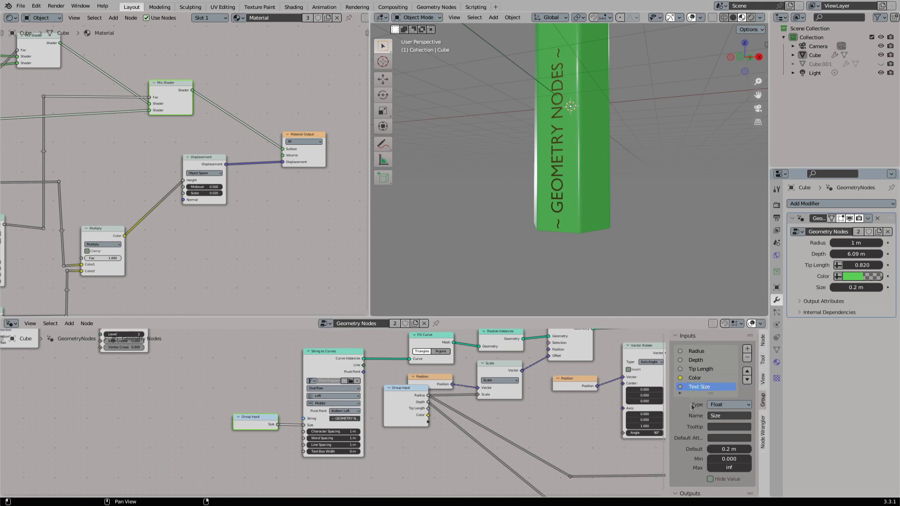
- Expose the String to Curves node's String through another Group Input node placed above the Text Size one
drag(303, 418, 237, 390)
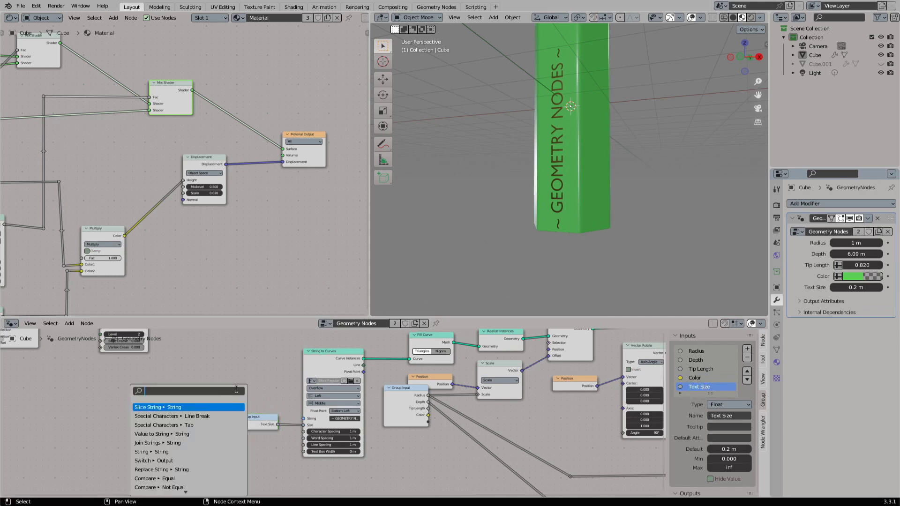
text(input)
key(Return)
click(270, 402)
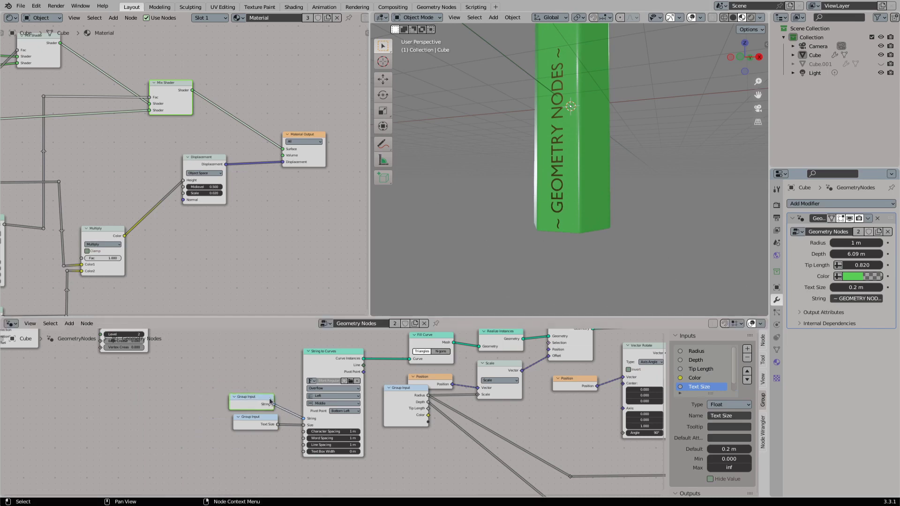
- Try a Text Size of 0.5 m on the pencil and restore it to 0.2 m
click(853, 288)
text(0.5)
key(Return)
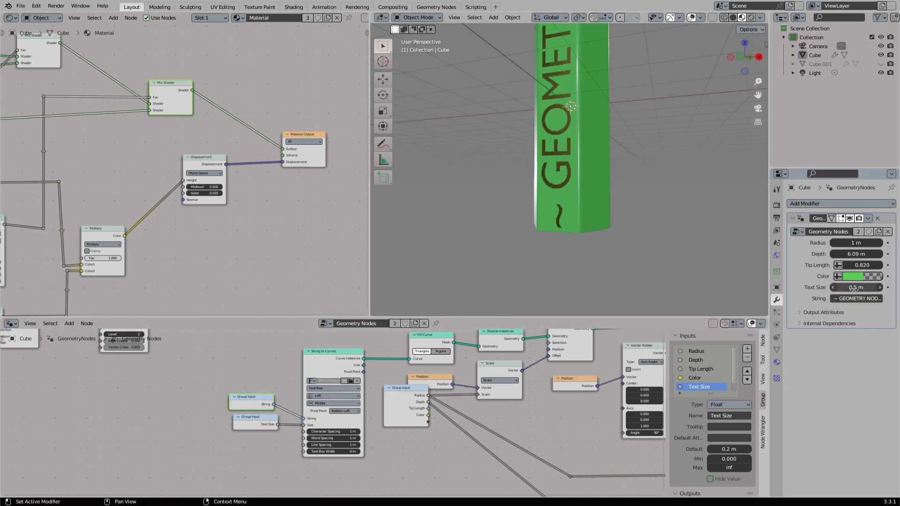
click(853, 288)
text(0.2)
key(Return)
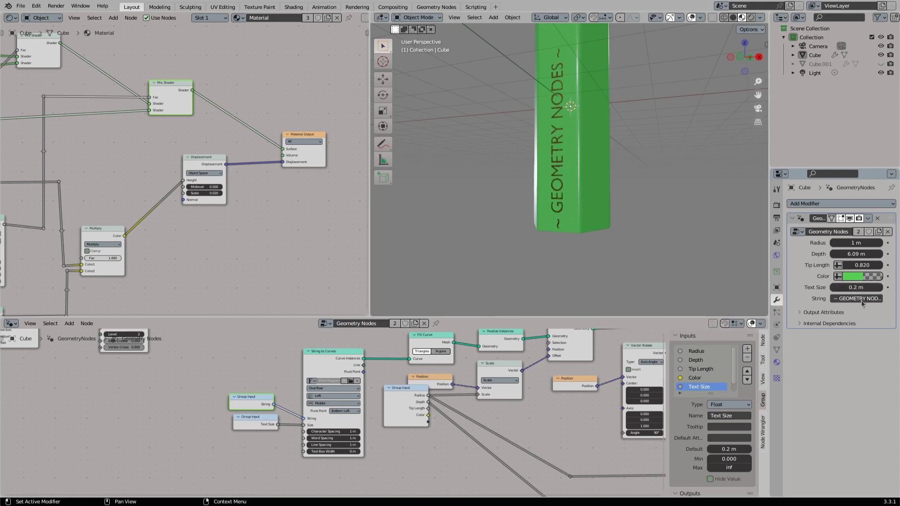
- Set the green pencil's Radius to 0.25 m
scroll(631, 181, down, 5)
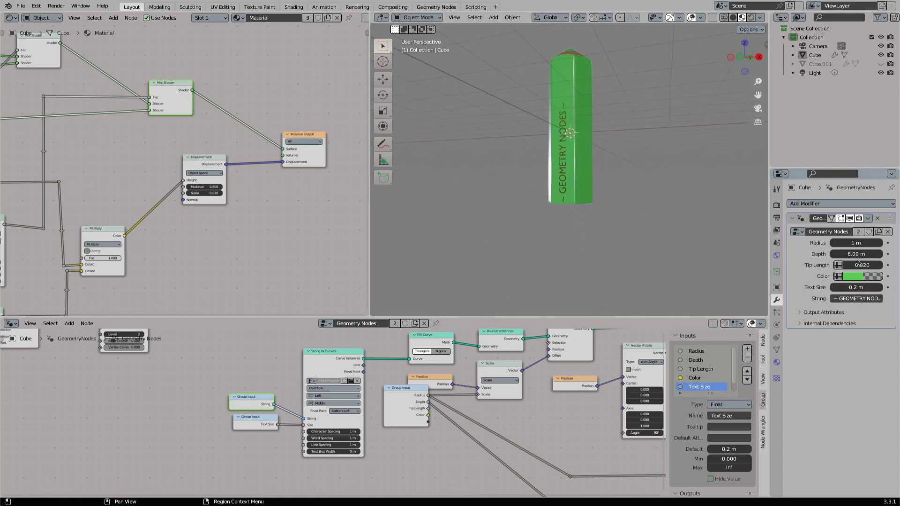
click(862, 242)
key(Return)
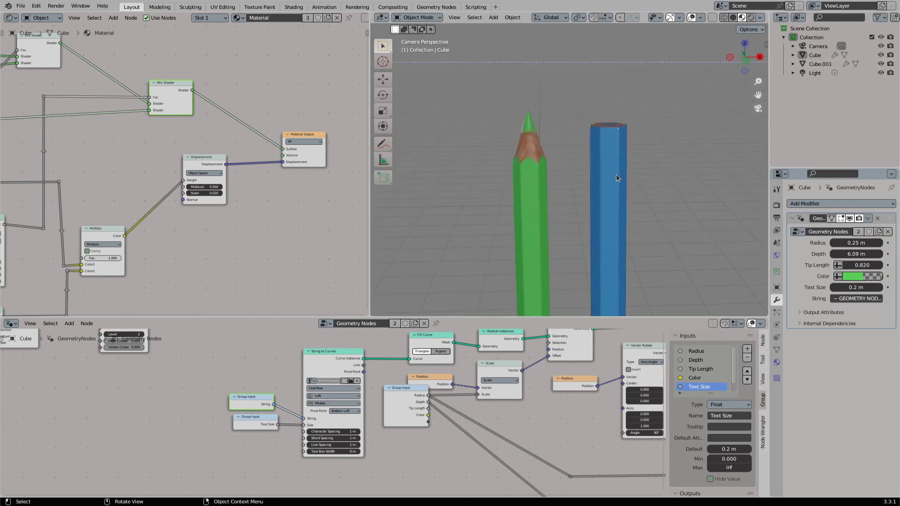
- Bring back the hidden blue pencil rotated 180° about global Z, and set its Radius to 0.59 m in rendered shading
click(615, 174)
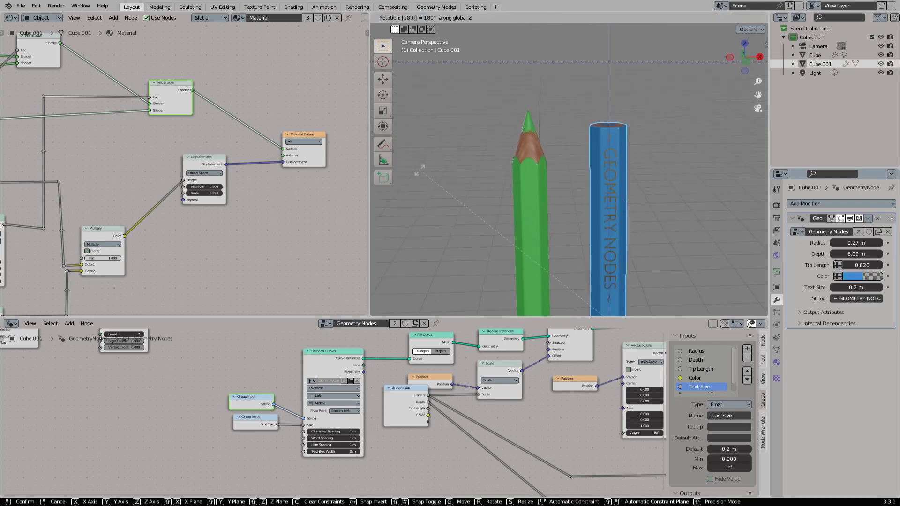
click(751, 18)
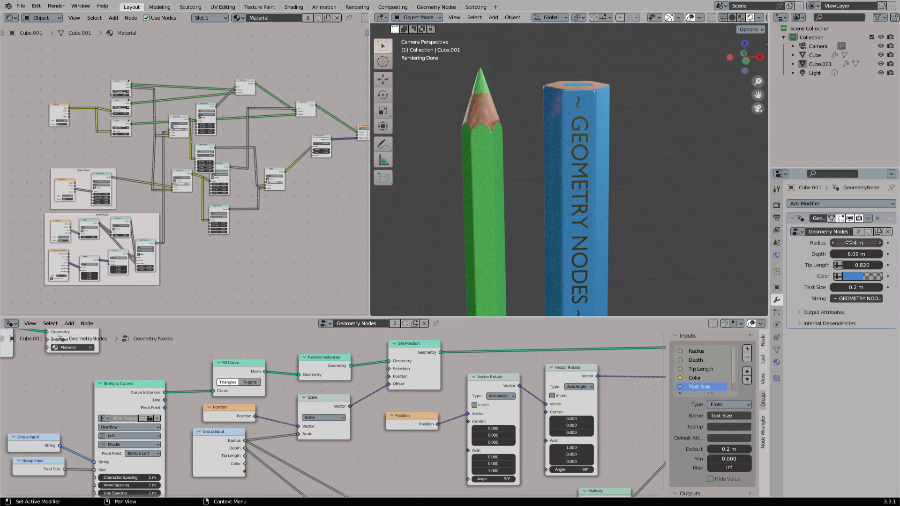
drag(848, 243, 810, 242)
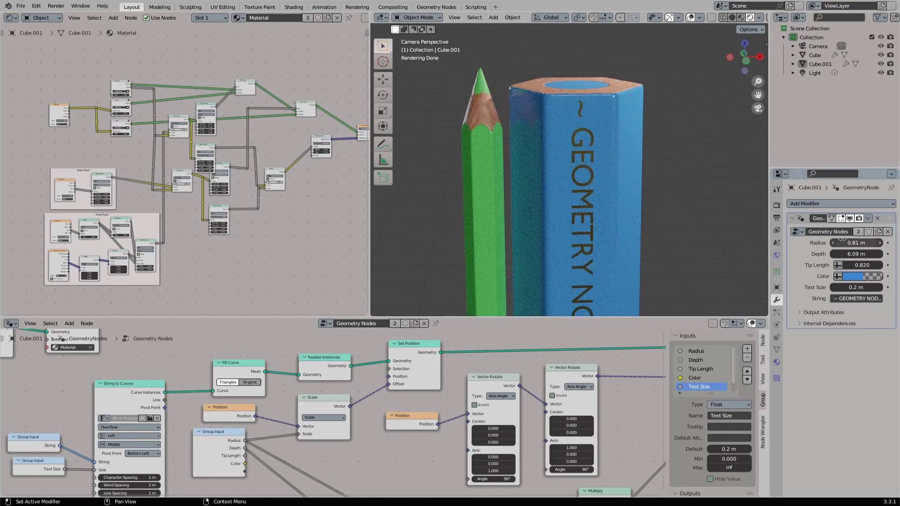
drag(856, 242, 845, 243)
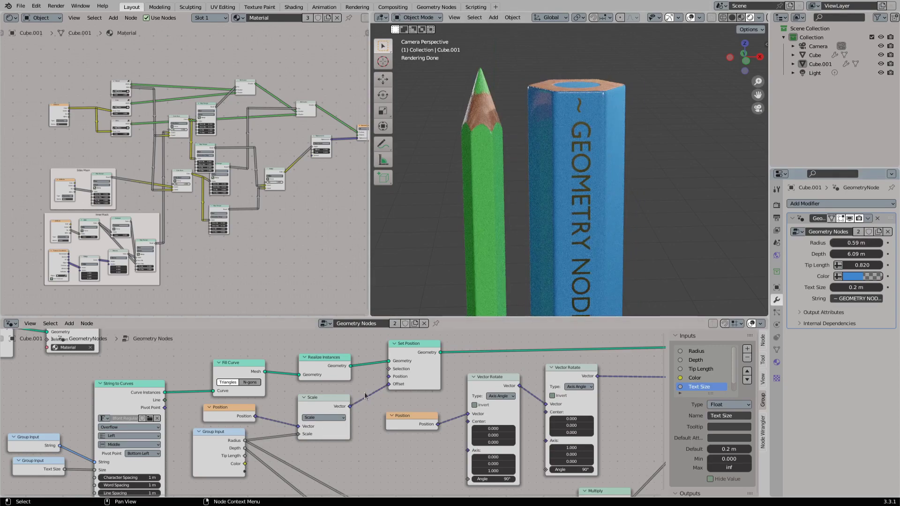
- Move the Scale node's Vector link from Set Position's Offset input to its Position input
ctrl+right_drag(353, 425, 354, 424)
drag(350, 406, 389, 376)
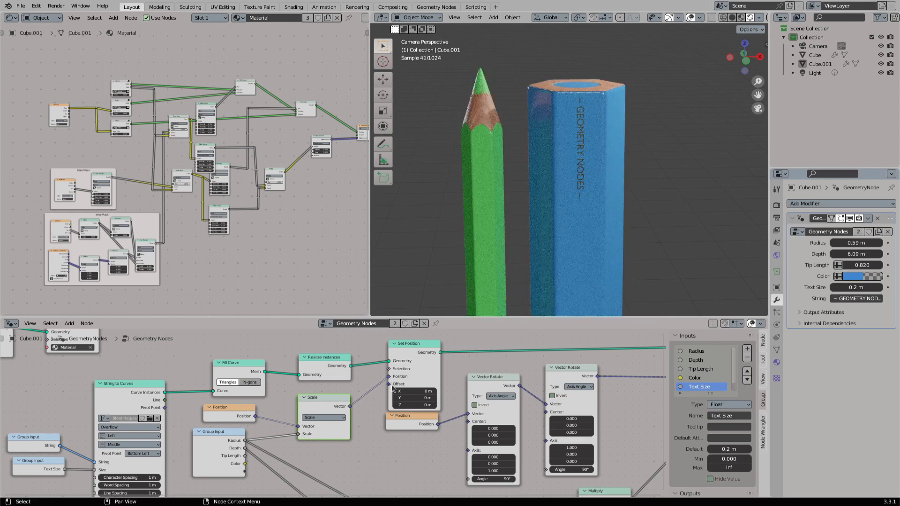
- Set the blue pencil's Text Size to 1 m and adjust its Radius to test how the lettering scales
double_click(864, 288)
text(1)
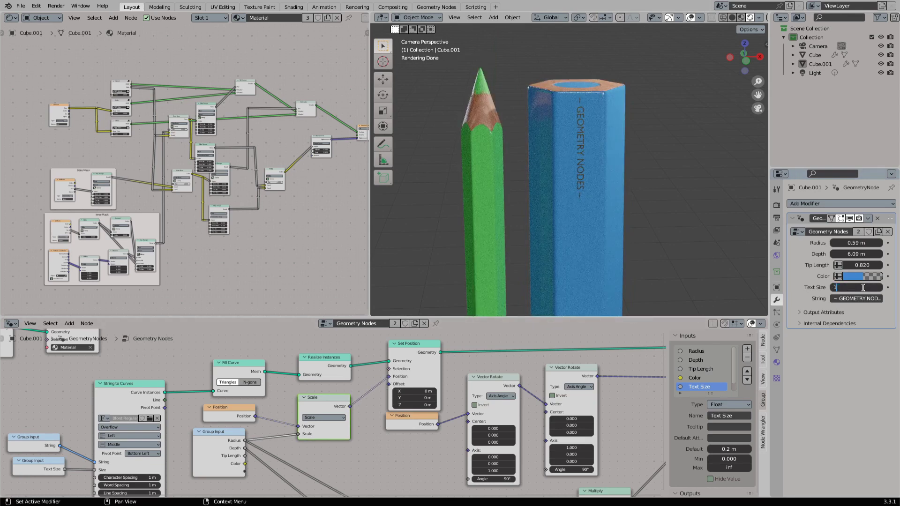
key(Return)
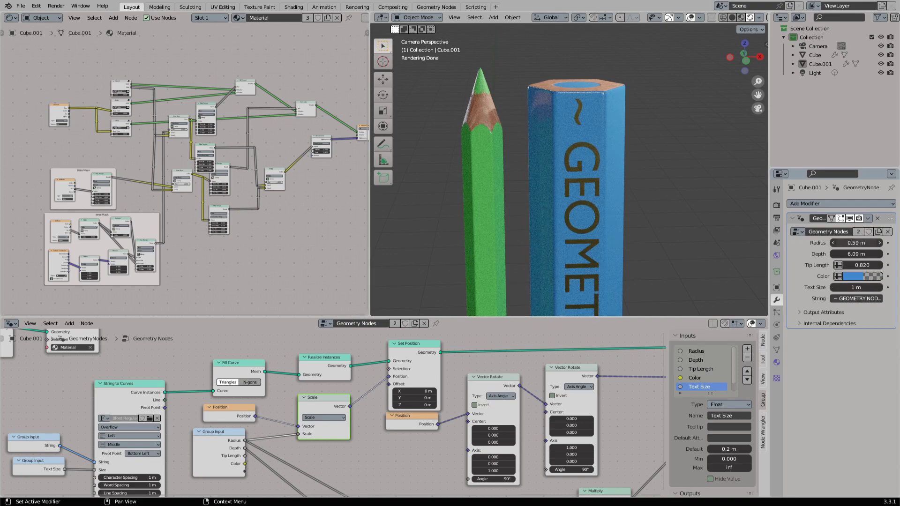
mouse_move(864, 242)
mouse_down()
mouse_move(874, 243)
mouse_move(842, 242)
mouse_move(867, 240)
mouse_up()
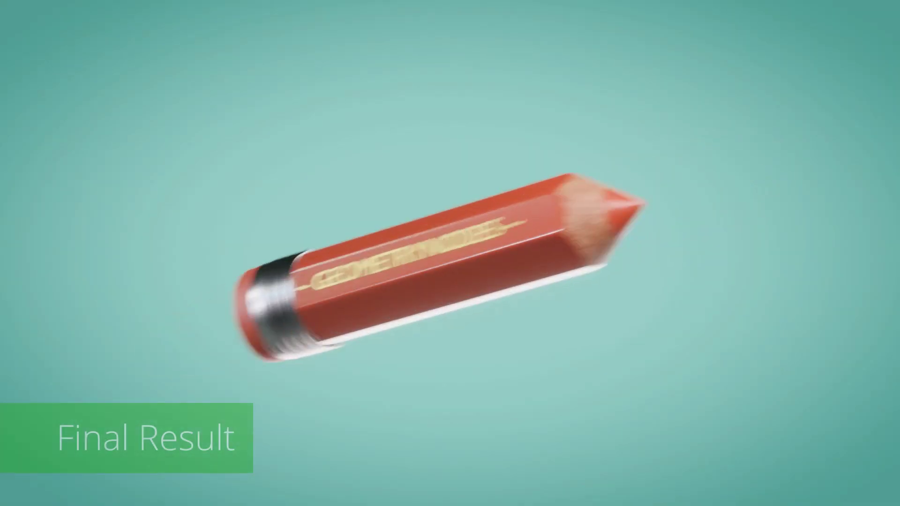